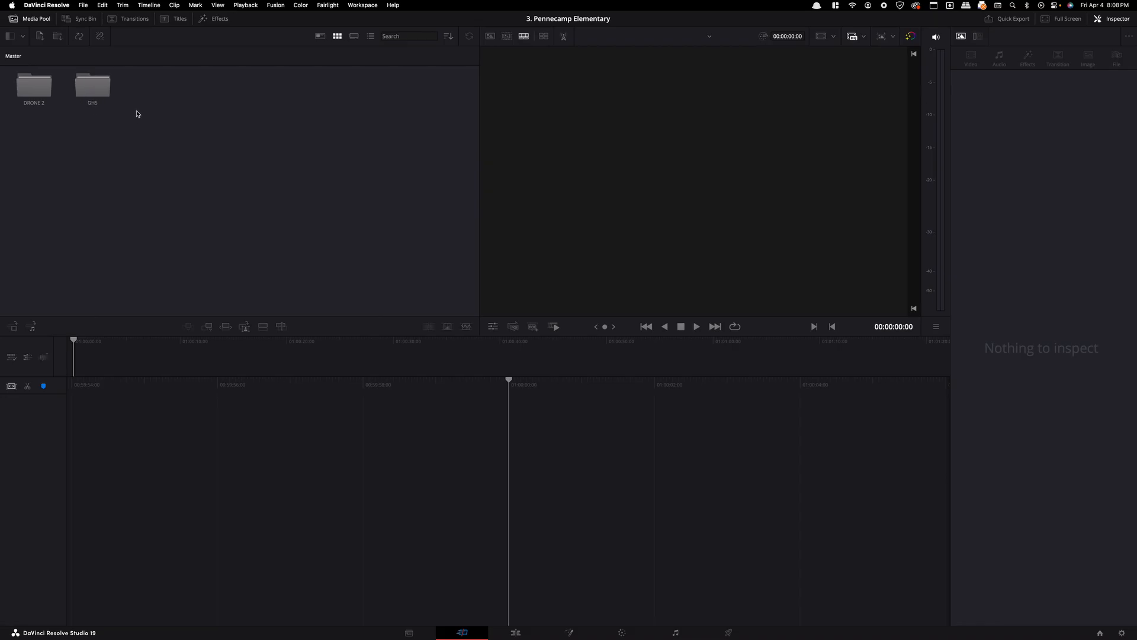
- Open the DRONE 2 bin and delete the clips DJI_0539.MP4 and DJI_0540.MP4 and the image DJI_0544.JPG
{"action": "left_click", "coordinate": [32, 92]}
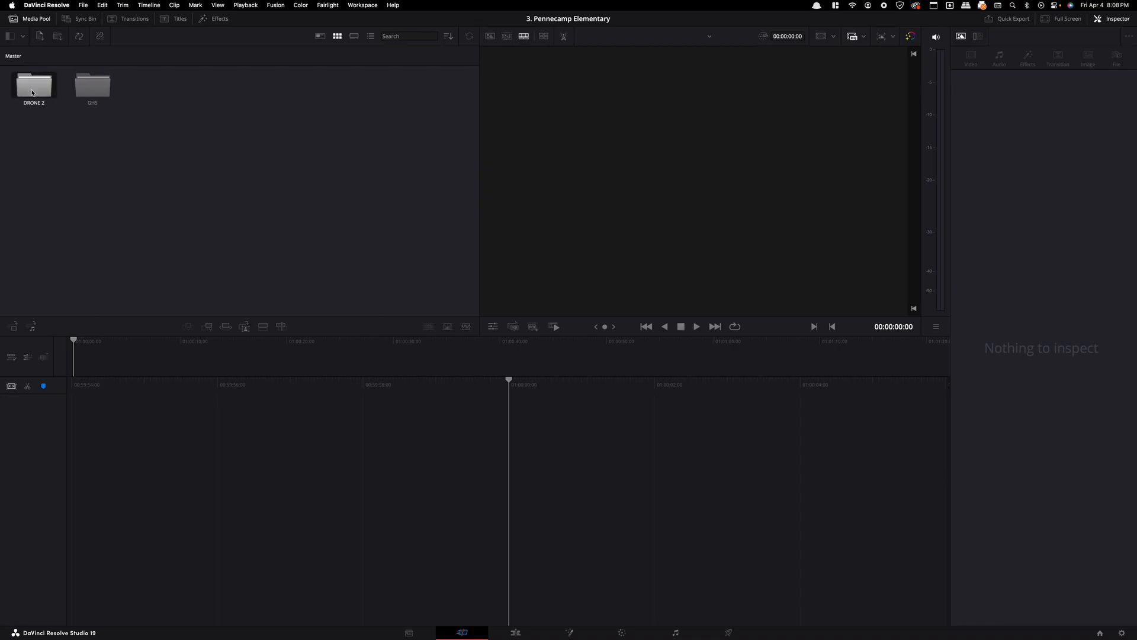
{"action": "double_click", "coordinate": [32, 92]}
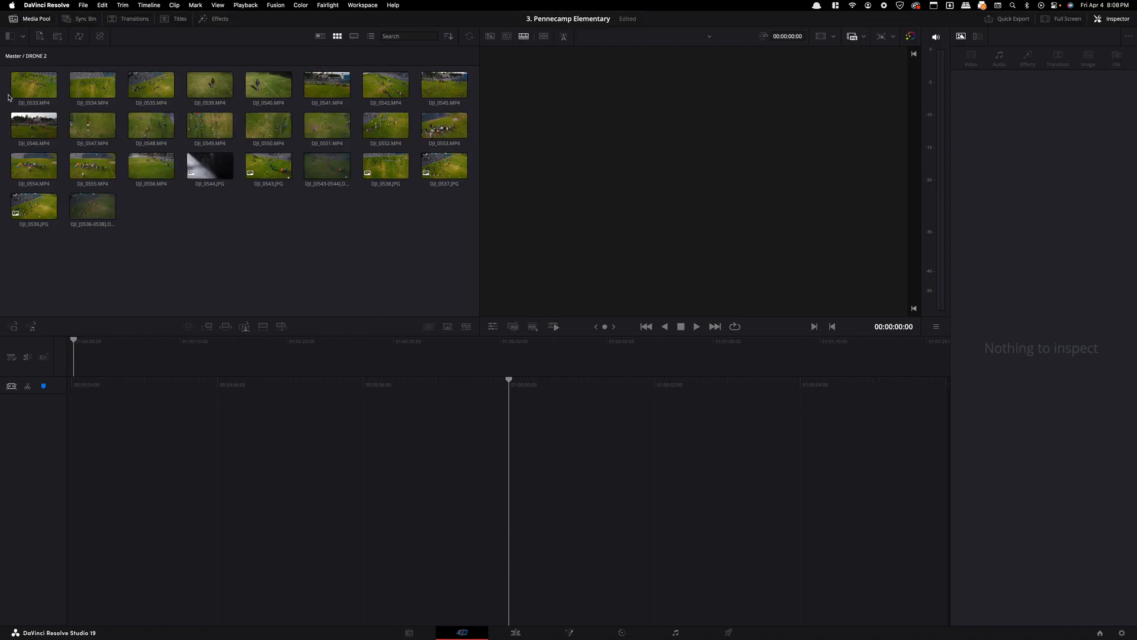
{"action": "left_click", "coordinate": [212, 93]}
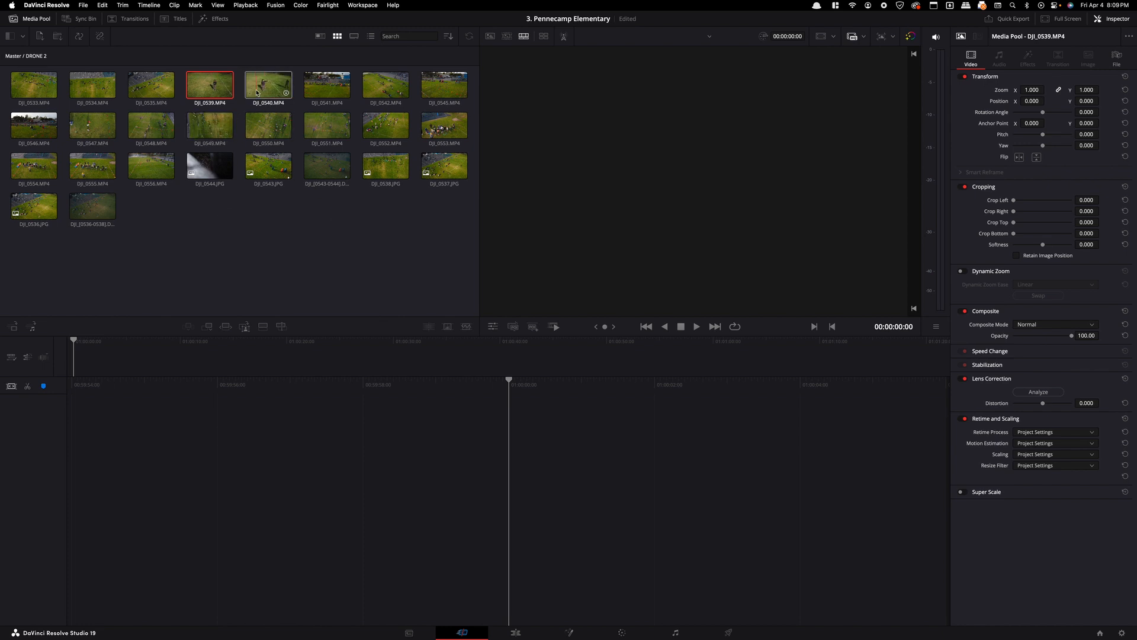
{"action": "left_click", "coordinate": [257, 92], "text": "super"}
{"action": "key", "text": "Delete"}
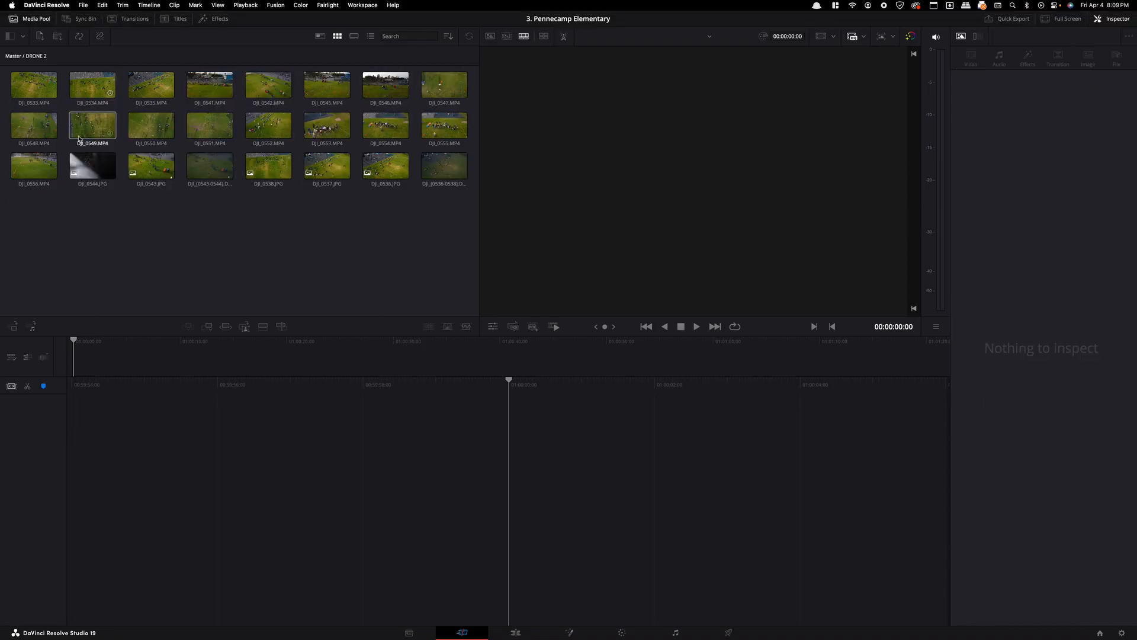
{"action": "left_click", "coordinate": [97, 170]}
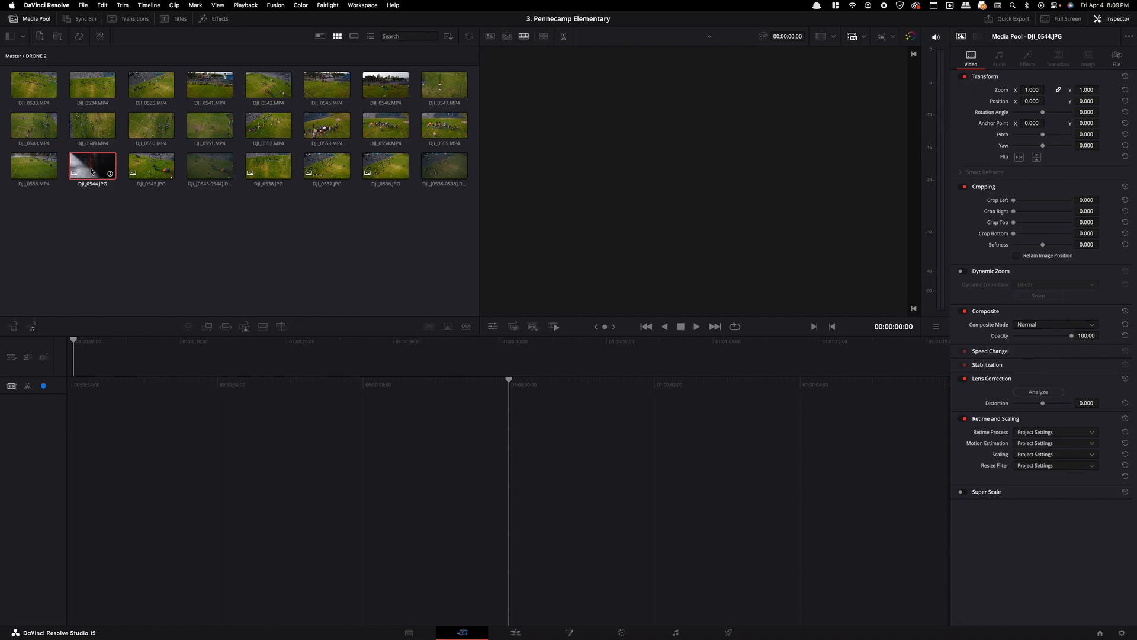
{"action": "key", "text": "Delete"}
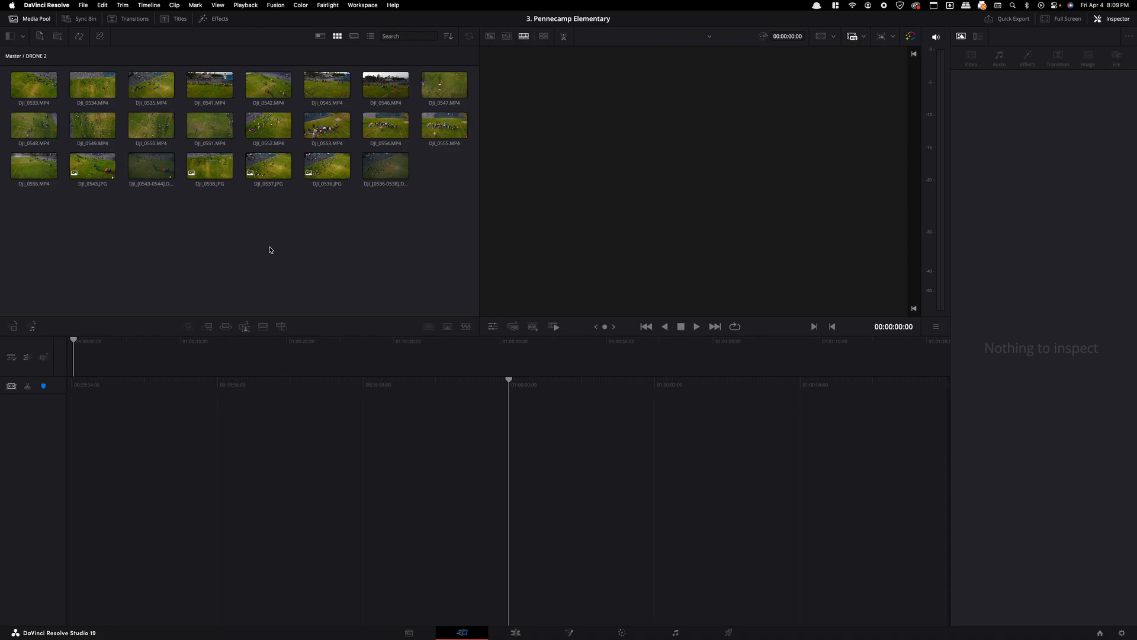
- View the bin as a source tape and delete all the still images dated 2025-04-02
{"action": "key", "text": "q"}
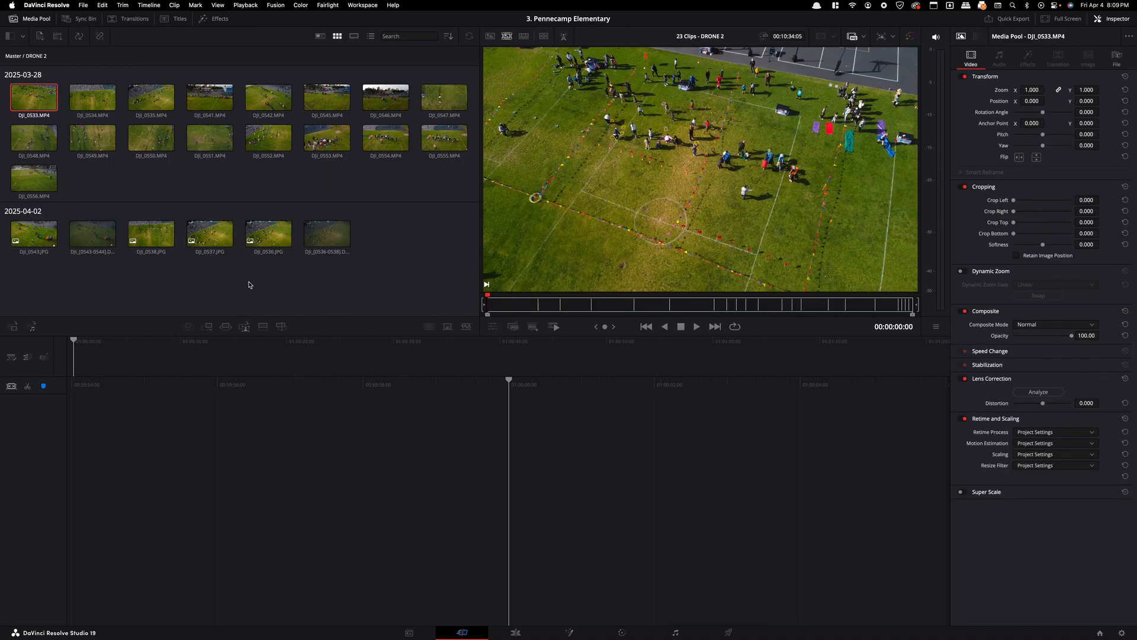
{"action": "left_click", "coordinate": [374, 256]}
{"action": "left_click_drag", "start_coordinate": [169, 263], "coordinate": [5, 235]}
{"action": "key", "text": "BackSpace"}
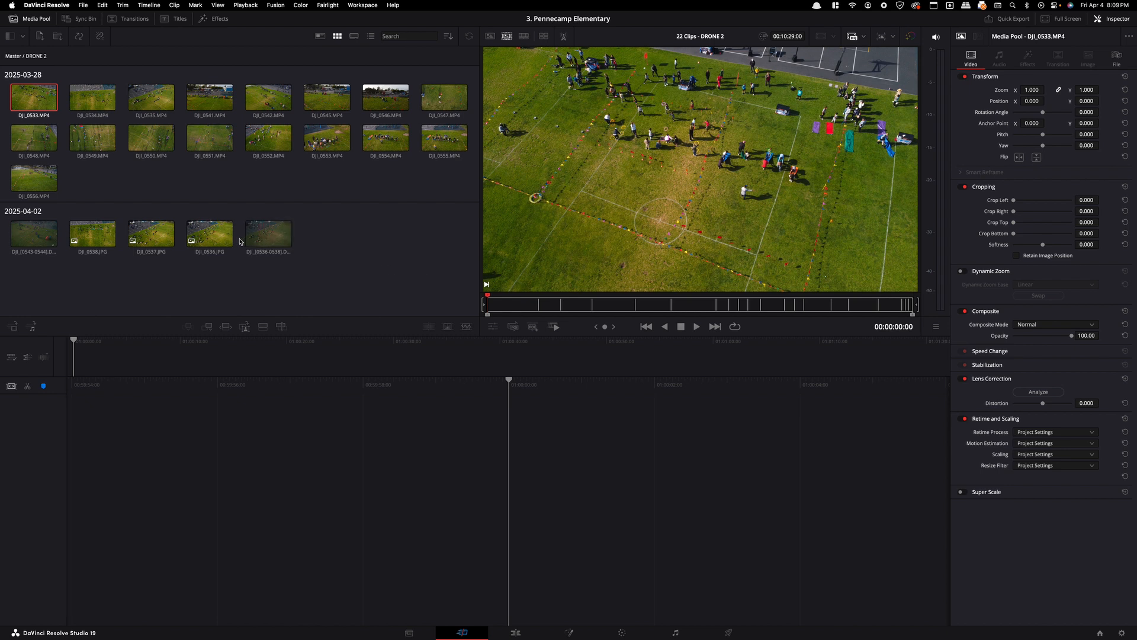
{"action": "left_click_drag", "start_coordinate": [315, 231], "coordinate": [47, 233]}
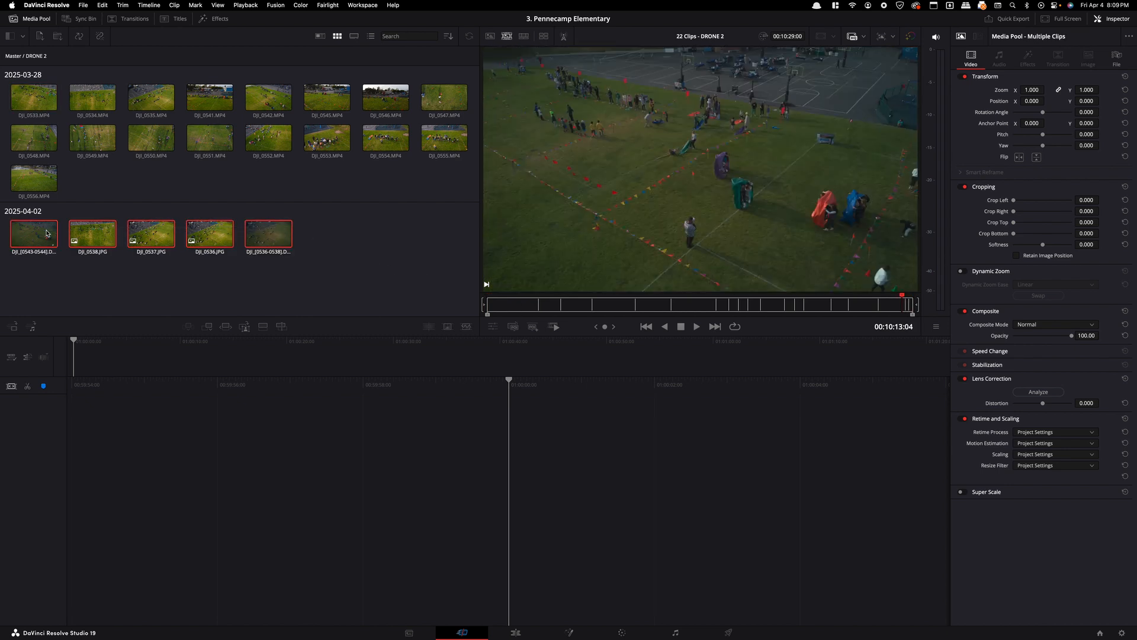
{"action": "key", "text": "BackSpace"}
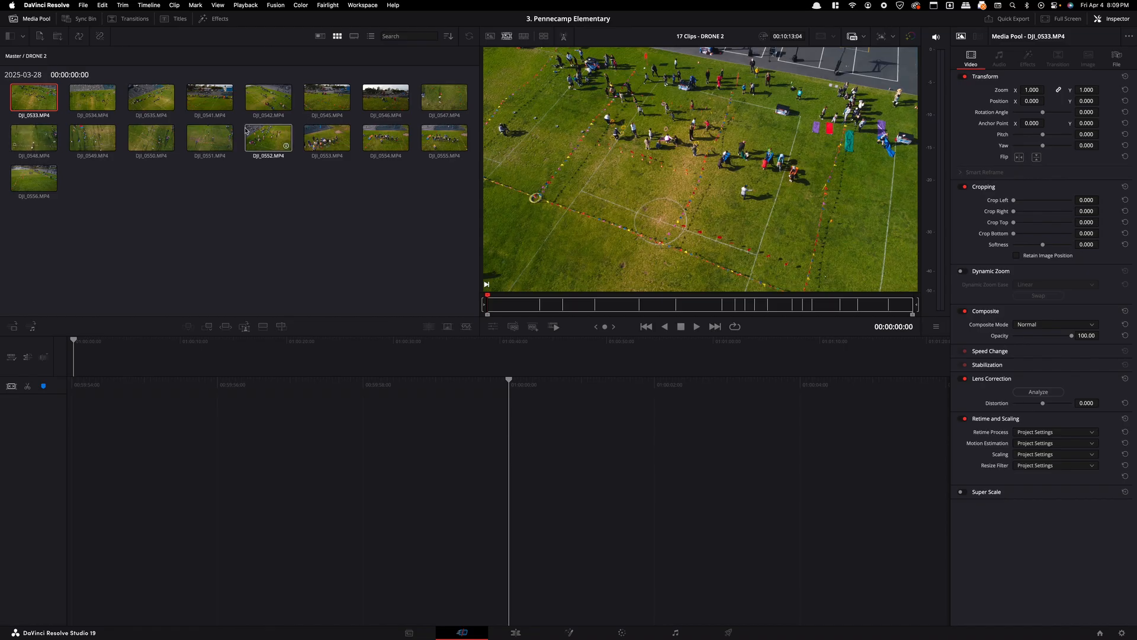
{"action": "left_click", "coordinate": [167, 207]}
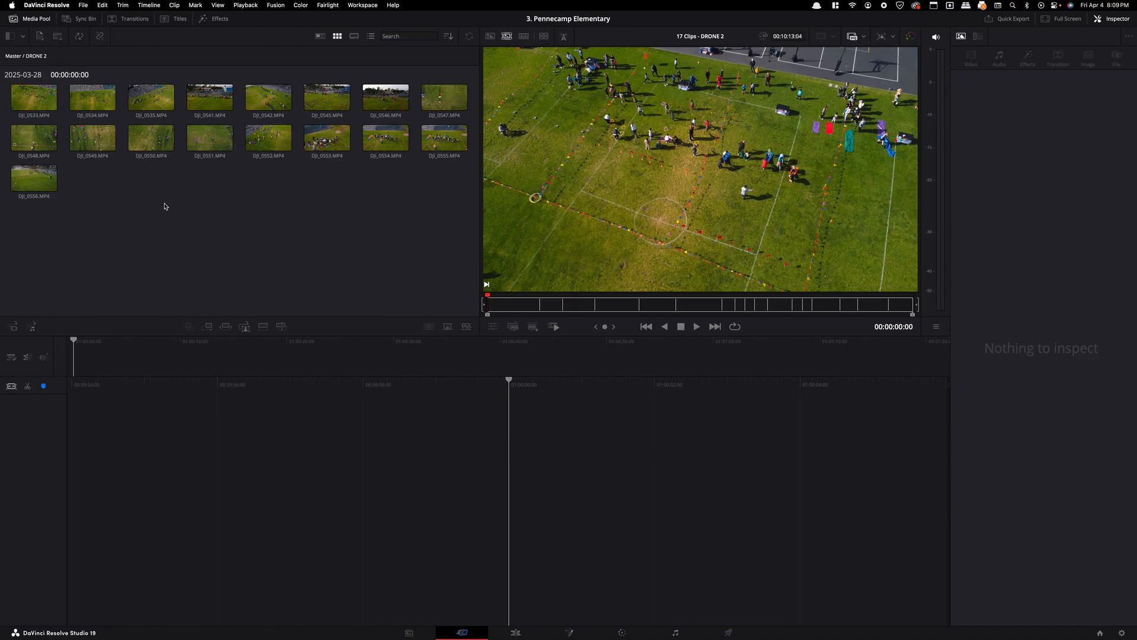
- Play the first drone clip, DJI_0533.MP4, forwards and backwards to review its footage
{"action": "left_click", "coordinate": [21, 92]}
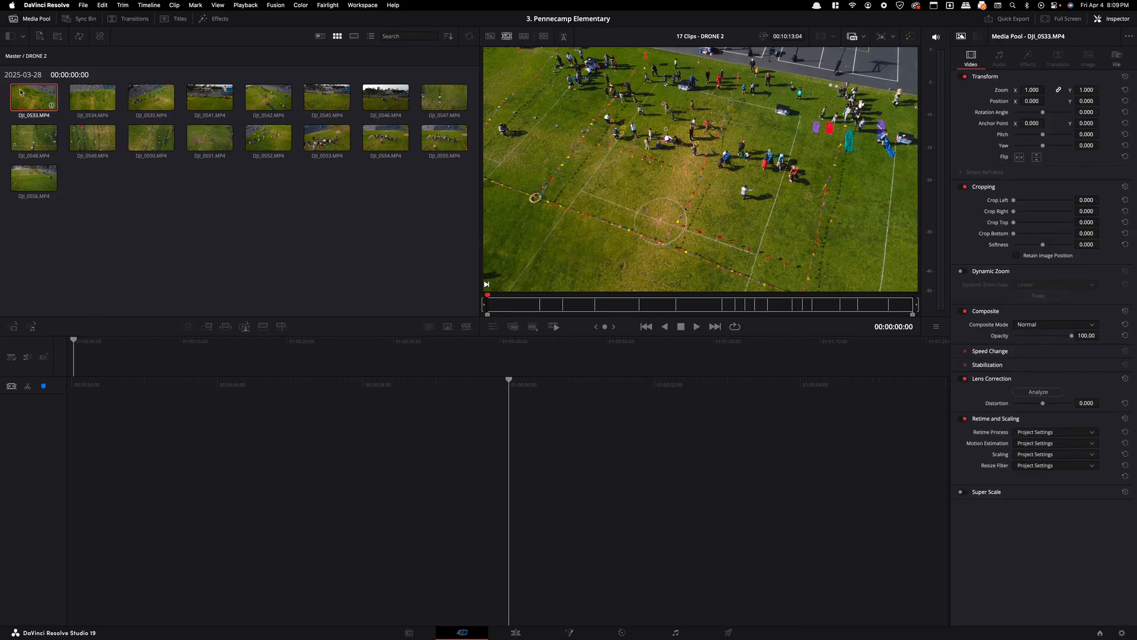
{"action": "key", "text": "space"}
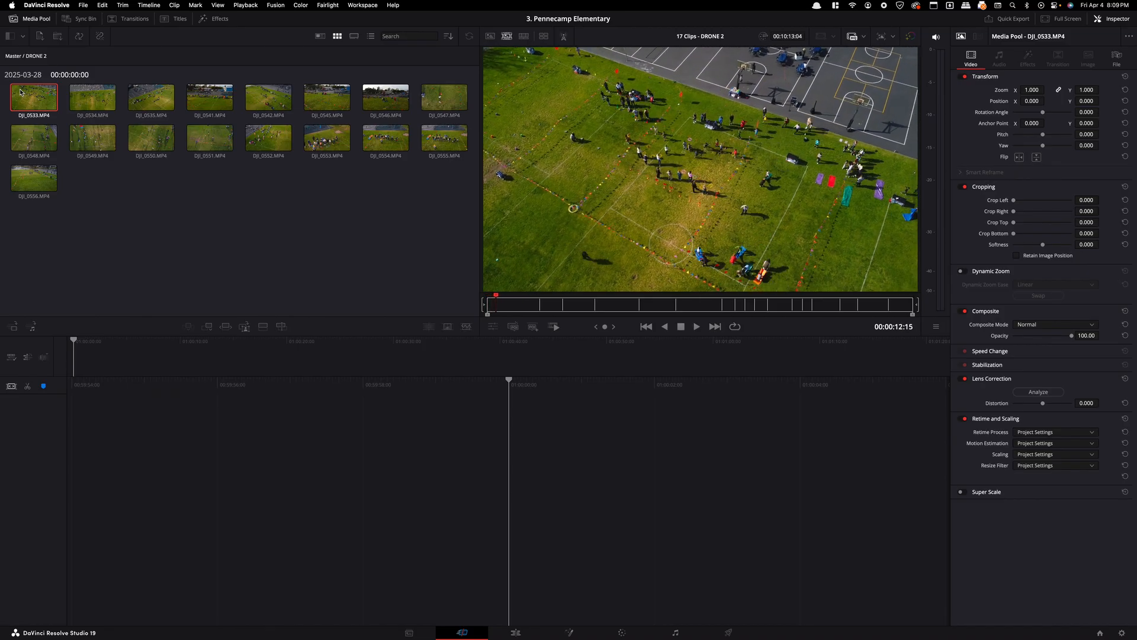
{"action": "key", "text": "j"}
{"action": "key", "text": "j"}
{"action": "key", "text": "j"}
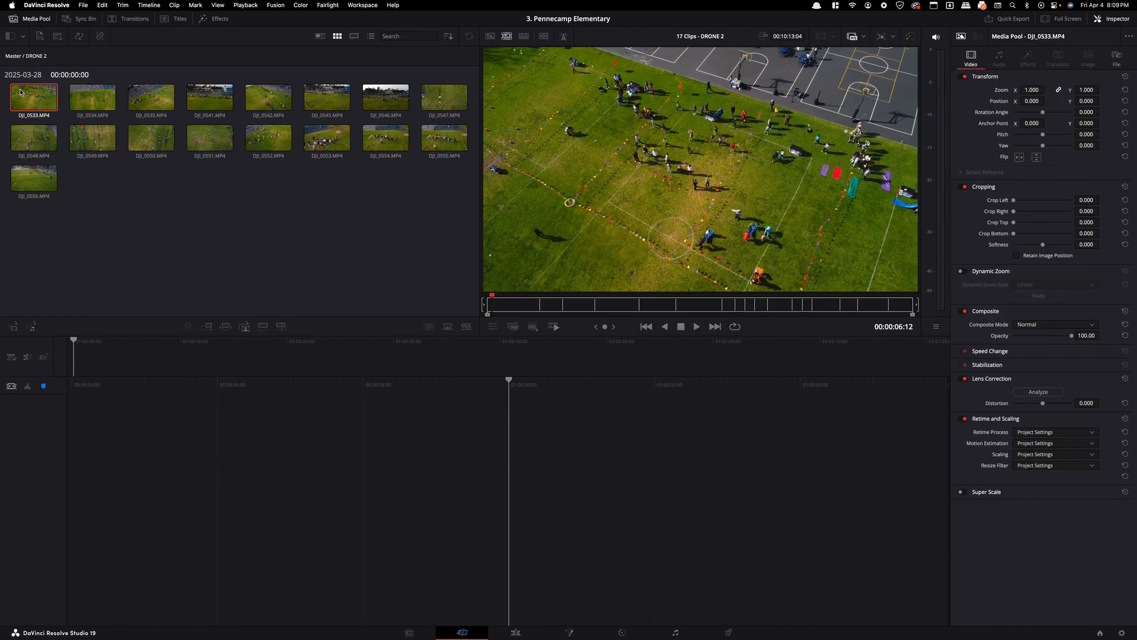
{"action": "key", "text": "l"}
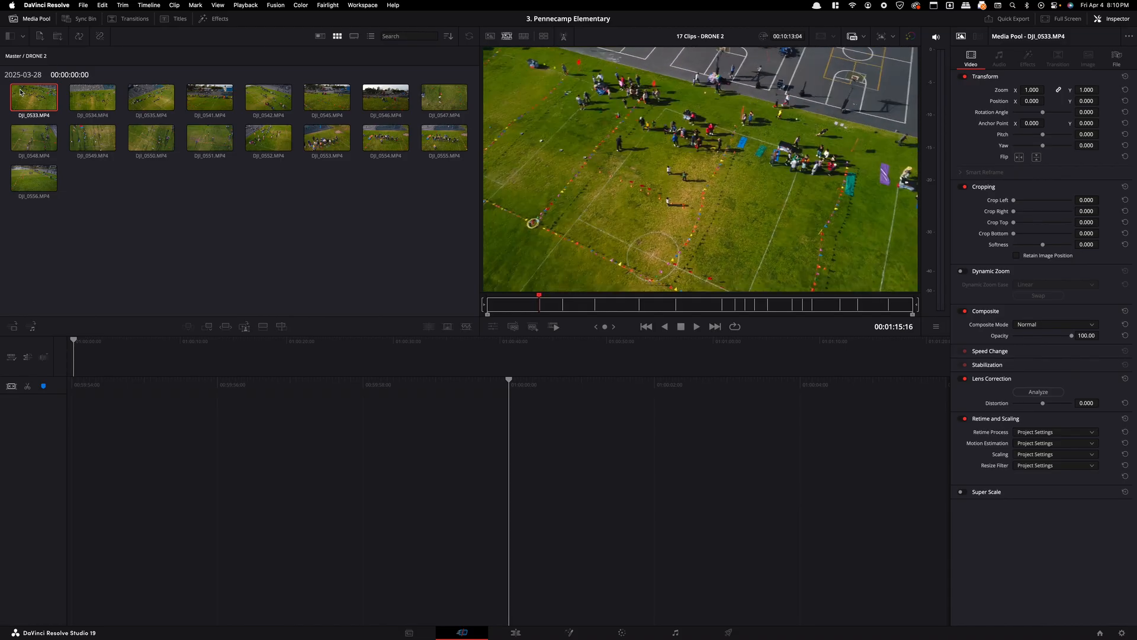
- Skim through the remaining drone clips in order, from DJI_0534.MP4 to DJI_0556.MP4
{"action": "key", "text": "Right"}
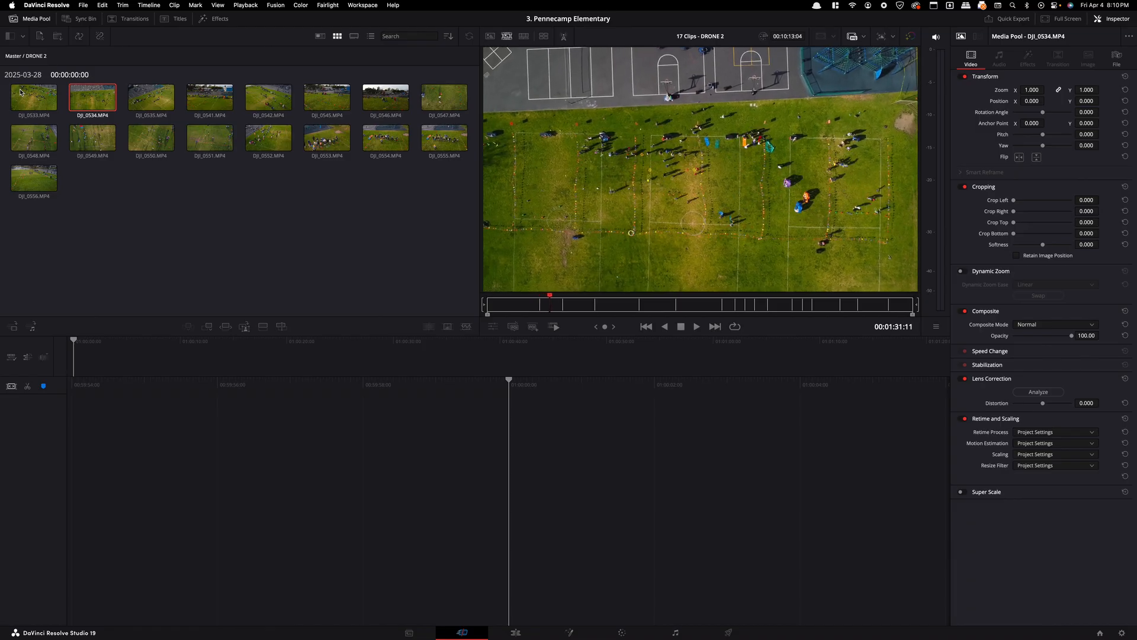
{"action": "key", "text": "Right"}
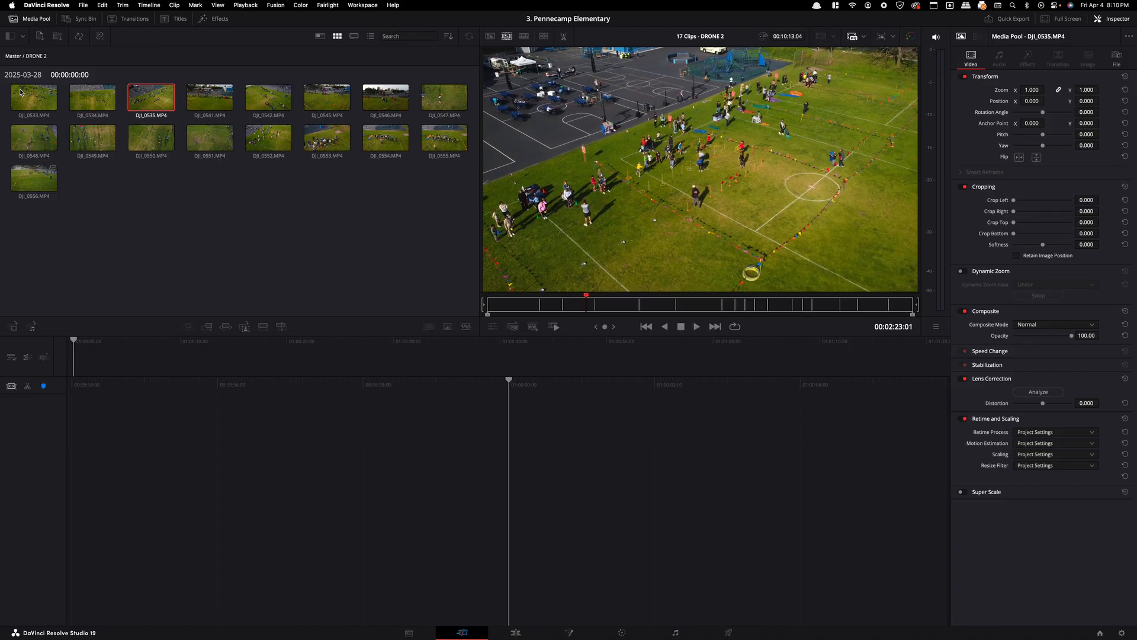
{"action": "key", "text": "Right"}
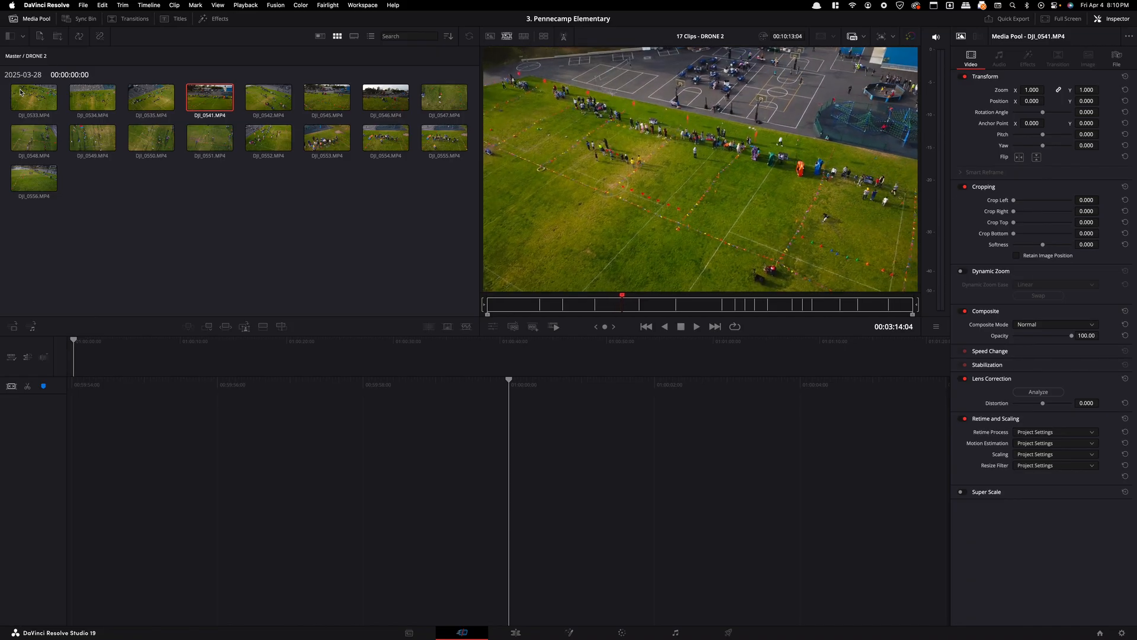
{"action": "key", "text": "Right"}
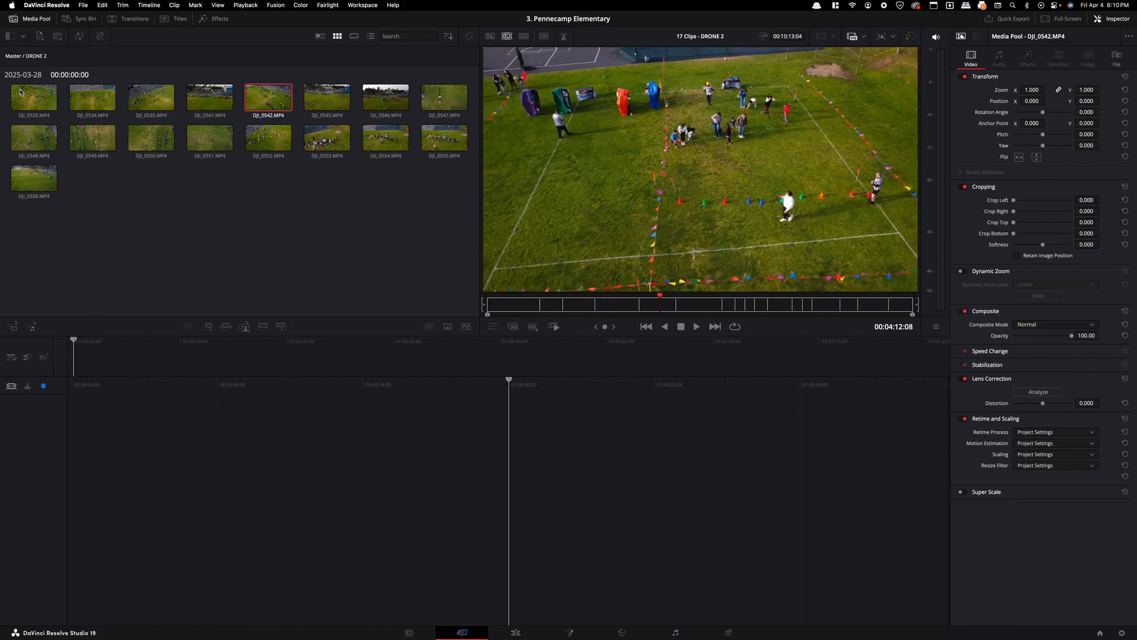
{"action": "key", "text": "Right"}
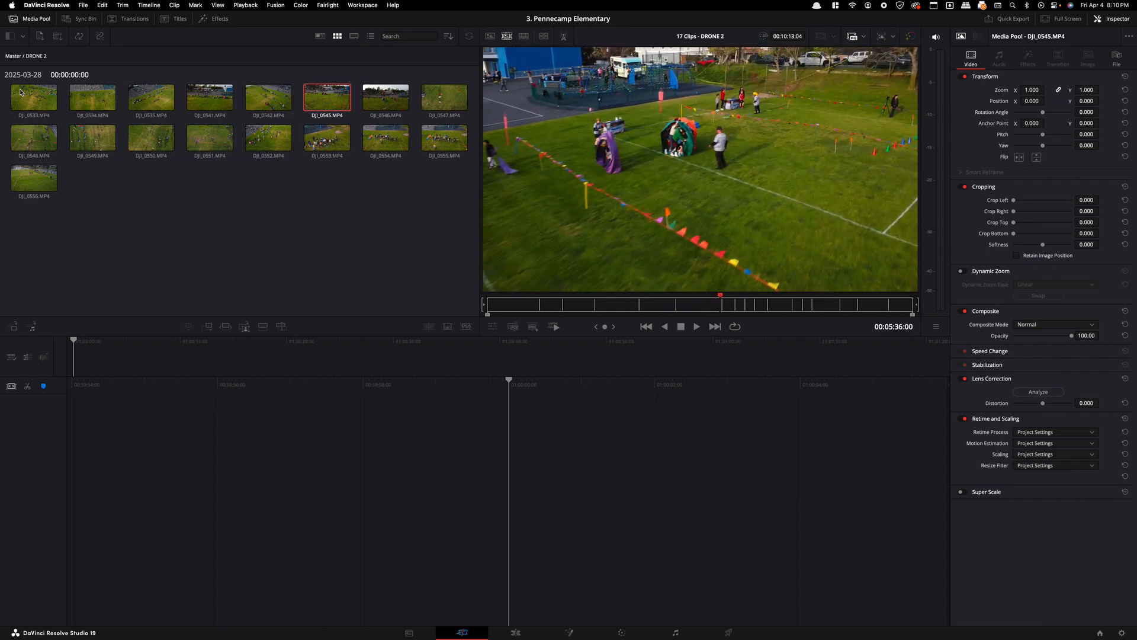
{"action": "key", "text": "Right"}
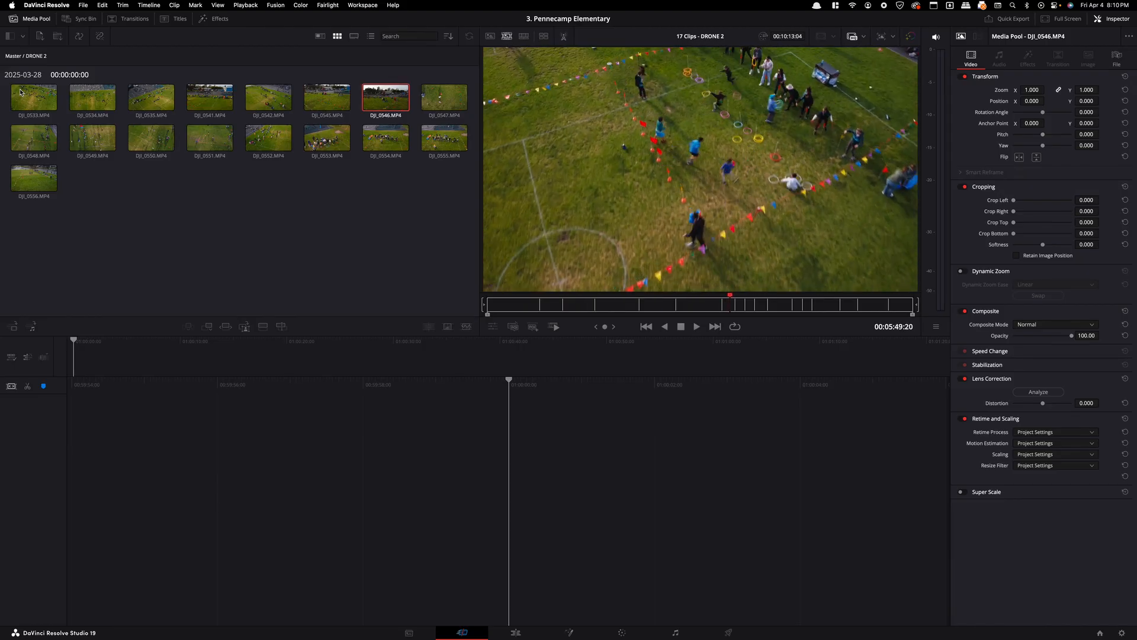
{"action": "key", "text": "Right"}
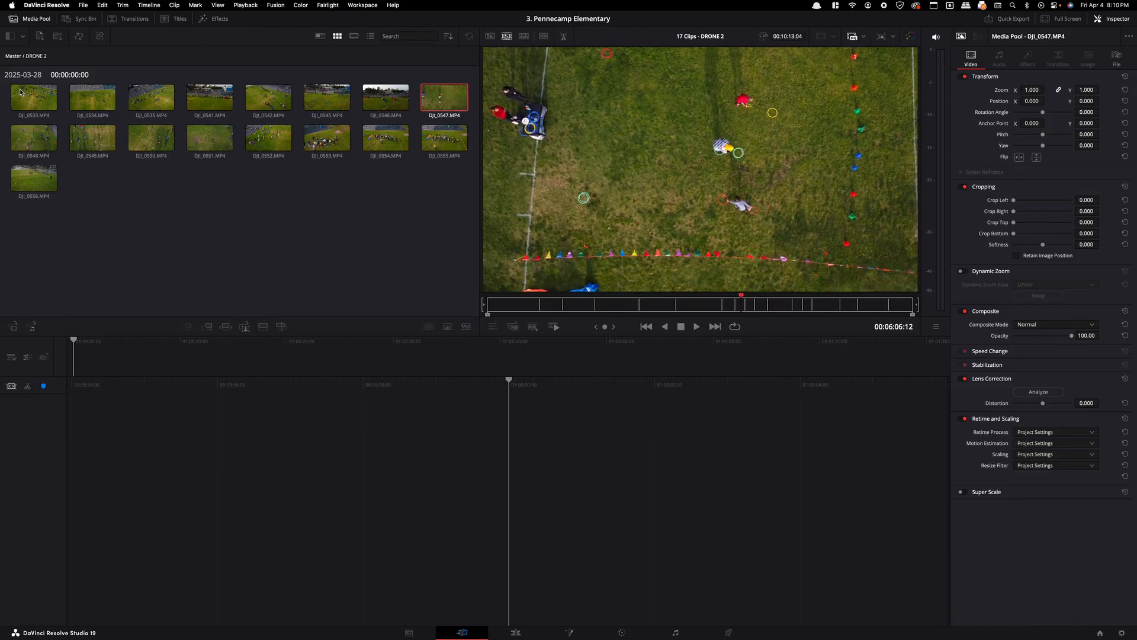
{"action": "key", "text": "Right"}
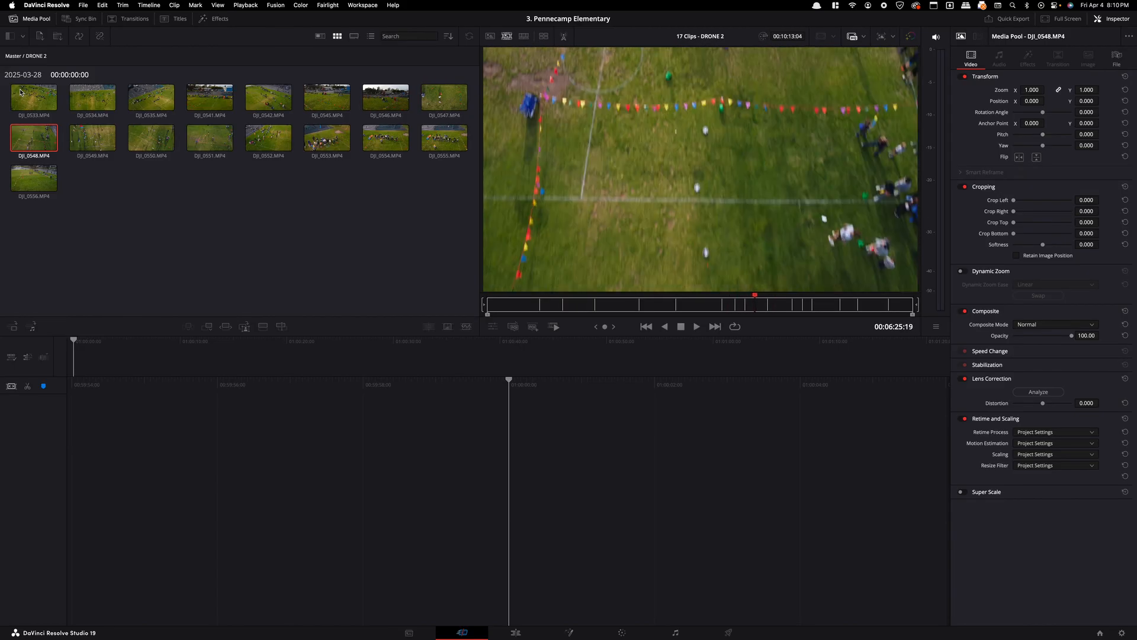
{"action": "key", "text": "Right"}
{"action": "key", "text": "Right"}
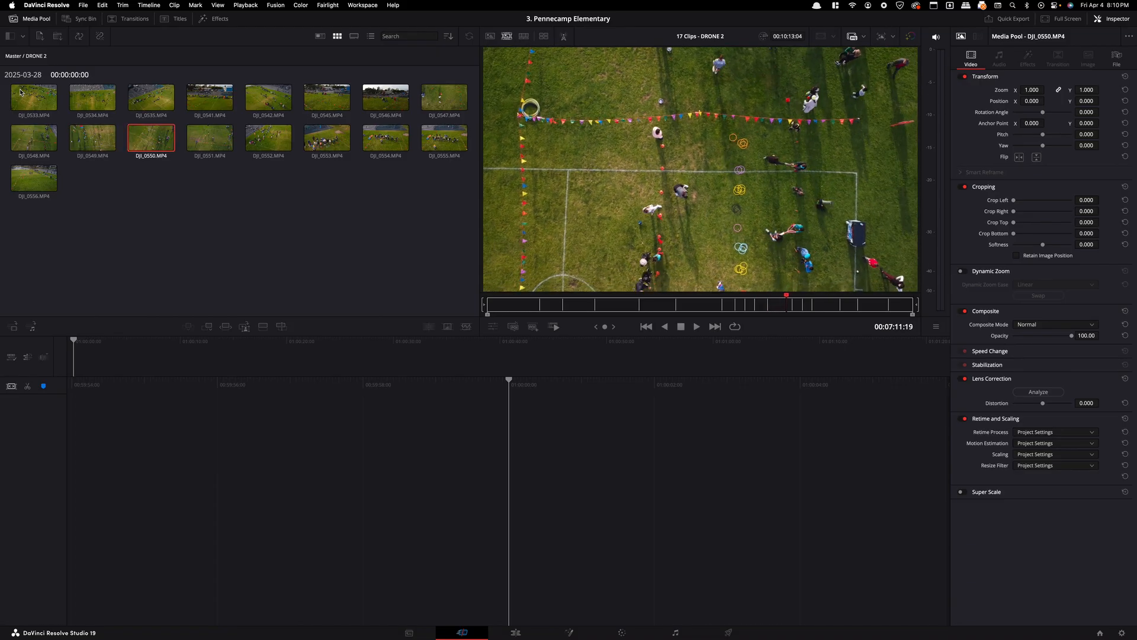
{"action": "key", "text": "Right"}
{"action": "key", "text": "Right"}
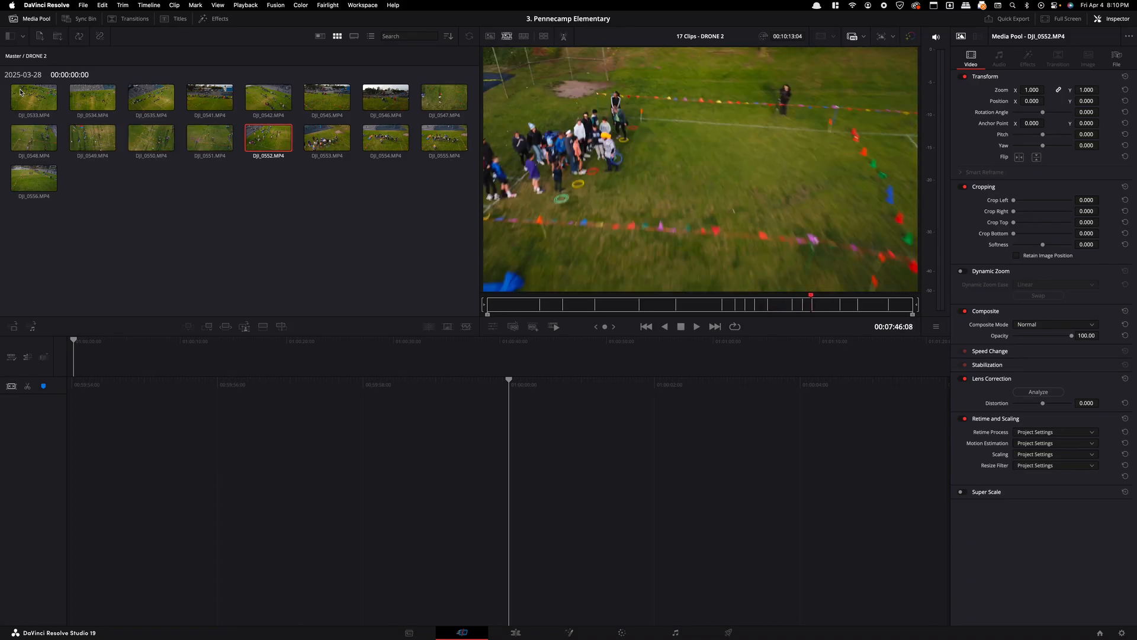
{"action": "key", "text": "Right"}
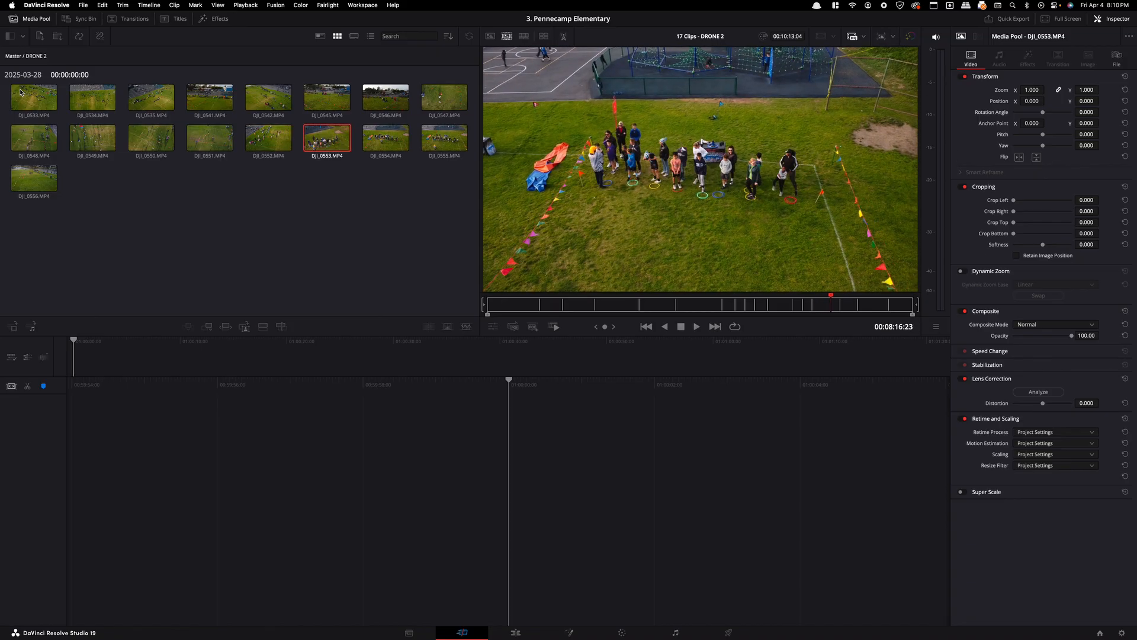
{"action": "key", "text": "Right"}
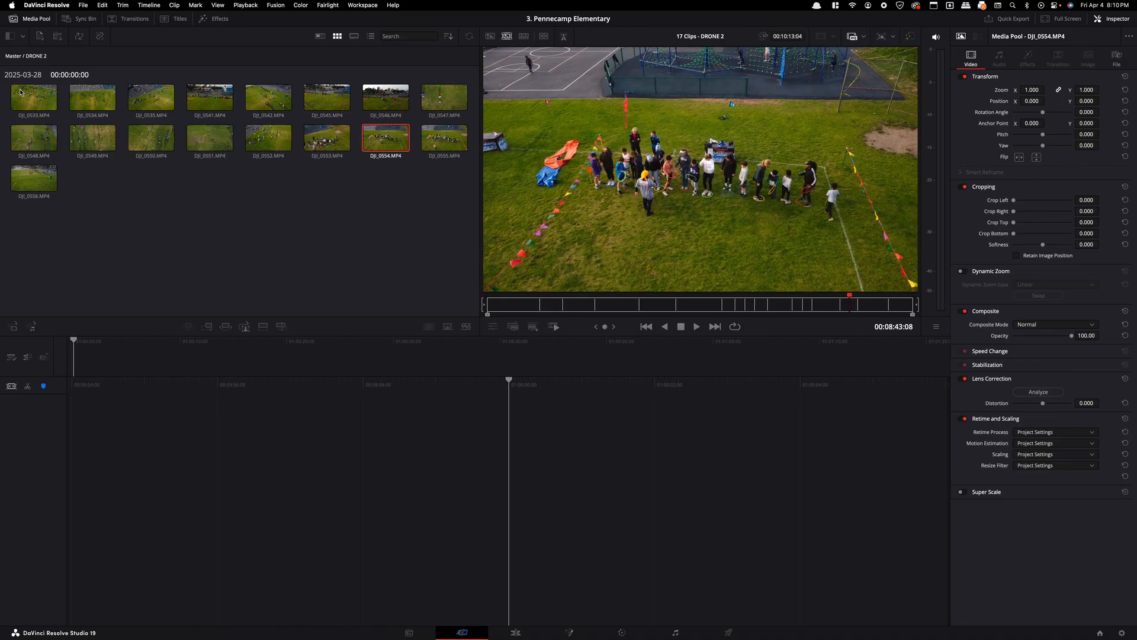
{"action": "key", "text": "Right"}
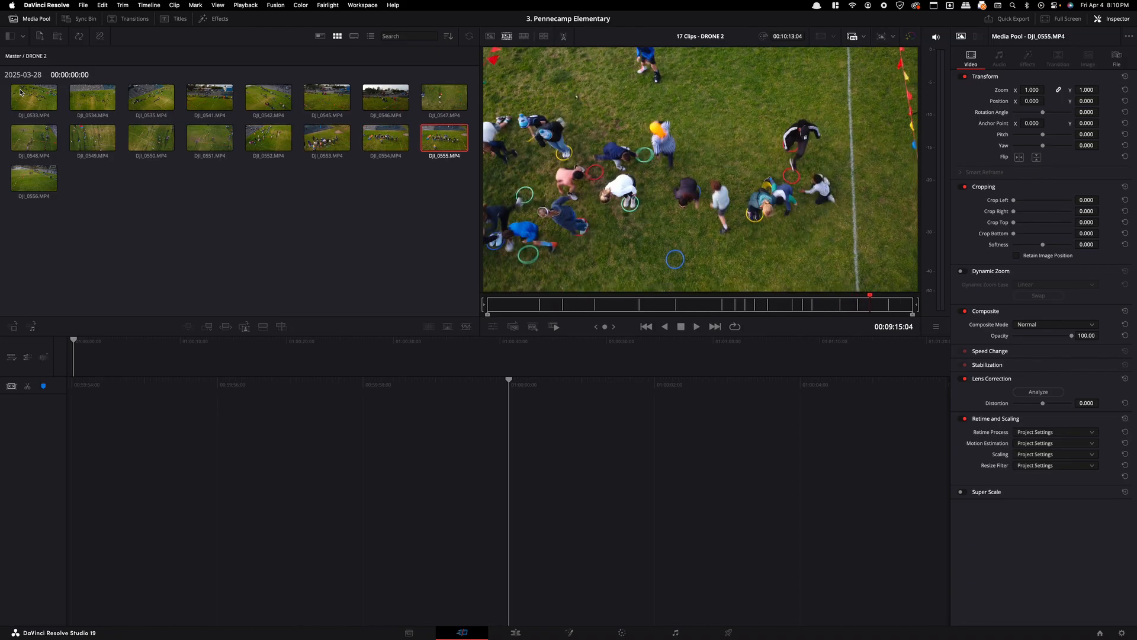
{"action": "key", "text": "Right"}
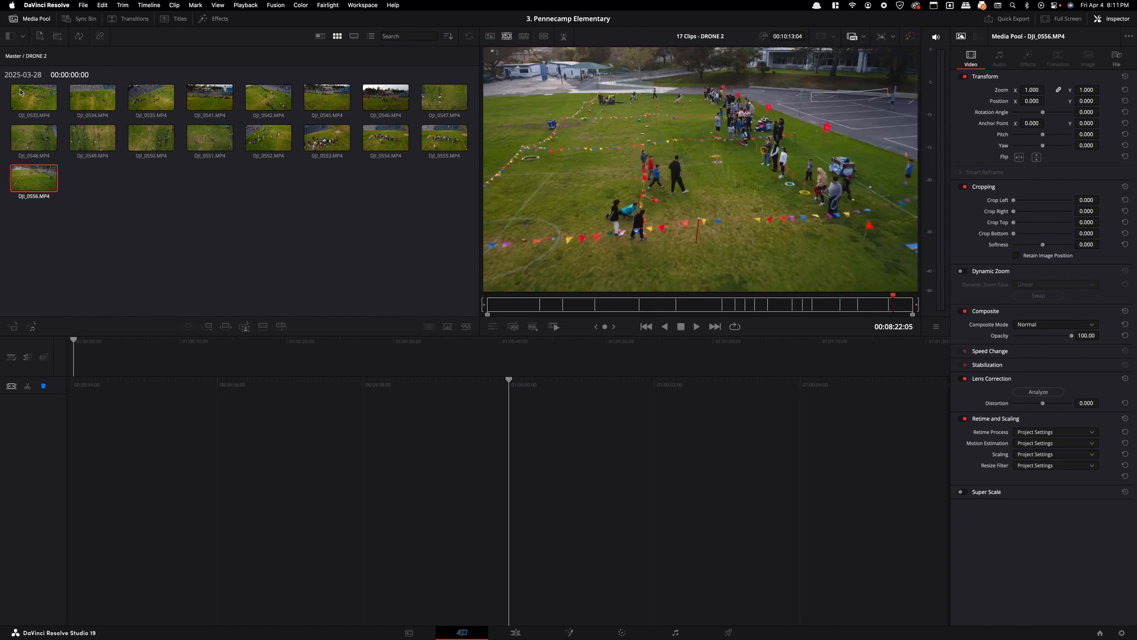
- Return to the first clip, DJI_0533.MP4, and append a section about 3 seconds long to start the timeline
{"action": "key", "text": "Left"}
{"action": "key", "text": "Left"}
{"action": "key", "text": "Left"}
{"action": "key", "text": "Left"}
{"action": "key", "text": "Left"}
{"action": "key", "text": "Left"}
{"action": "key", "text": "Left"}
{"action": "key", "text": "Left"}
{"action": "key", "text": "Left"}
{"action": "key", "text": "Left"}
{"action": "key", "text": "Left"}
{"action": "key", "text": "Left"}
{"action": "key", "text": "Left"}
{"action": "key", "text": "Left"}
{"action": "key", "text": "Left"}
{"action": "key", "text": "Left"}
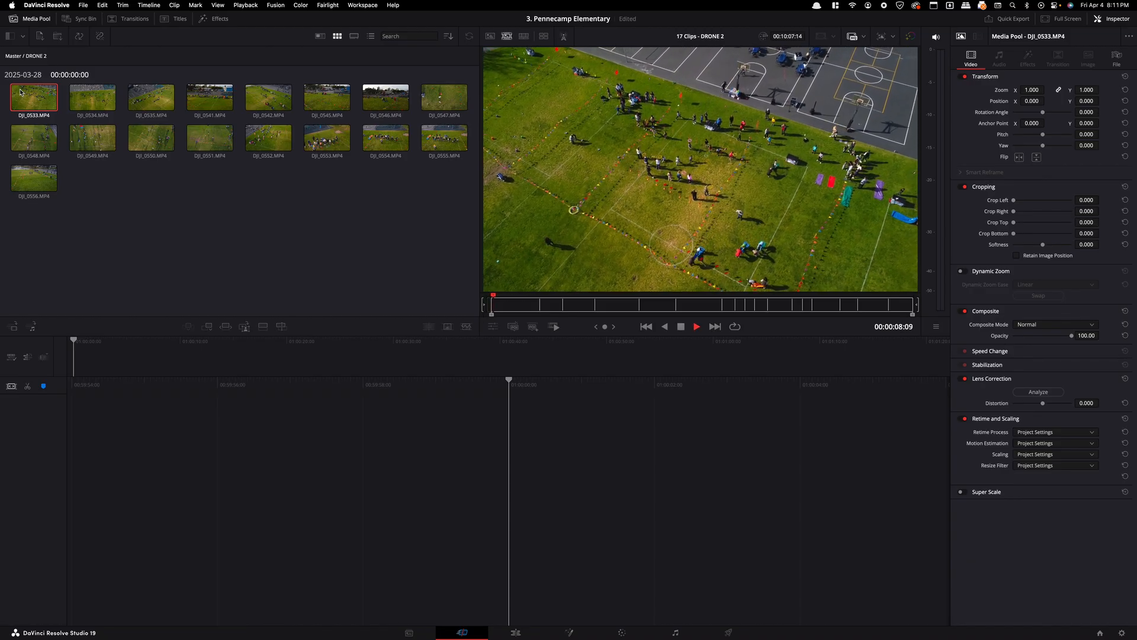
{"action": "key", "text": "shift+F12"}
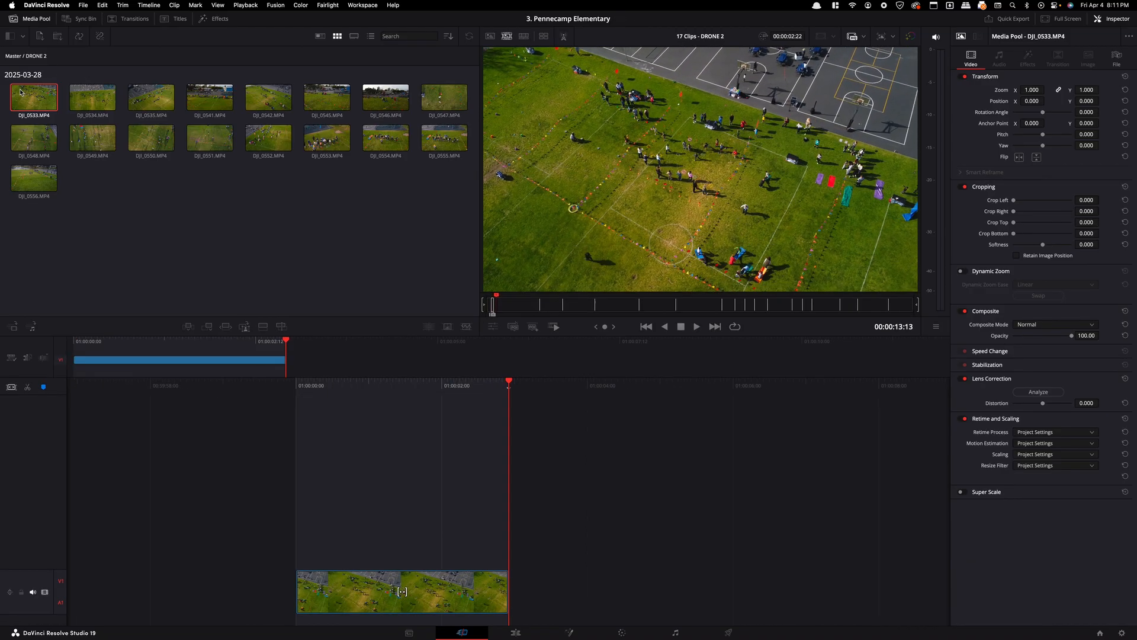
- Play on in DJI_0533.MP4, mark a second section about 4 seconds long and append it to the timeline
{"action": "key", "text": "space"}
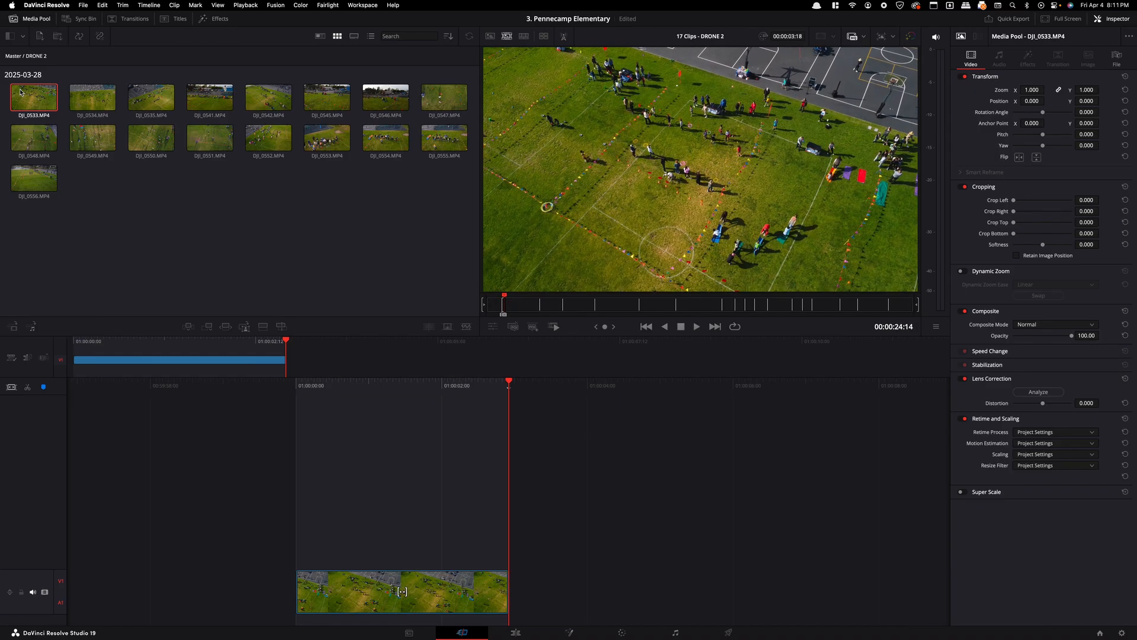
{"action": "key", "text": "o"}
{"action": "key", "text": "shift+F12"}
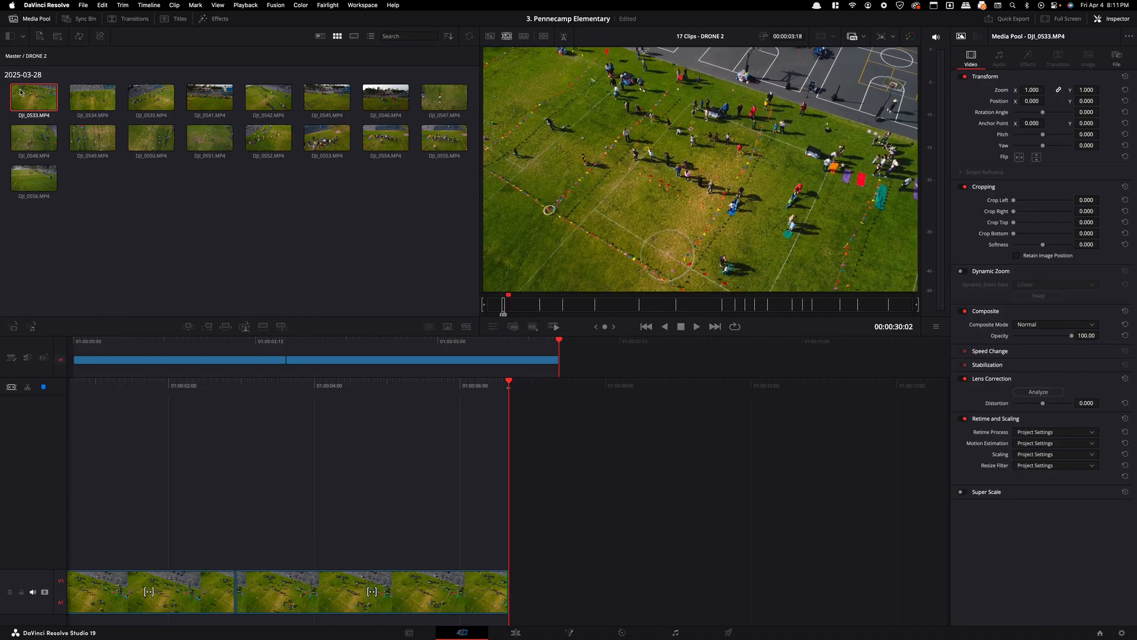
- Clear the in and out marks, mark a third DJI_0533.MP4 section about 5 seconds long and append it to the timeline
{"action": "key", "text": "alt+x"}
{"action": "key", "text": "space"}
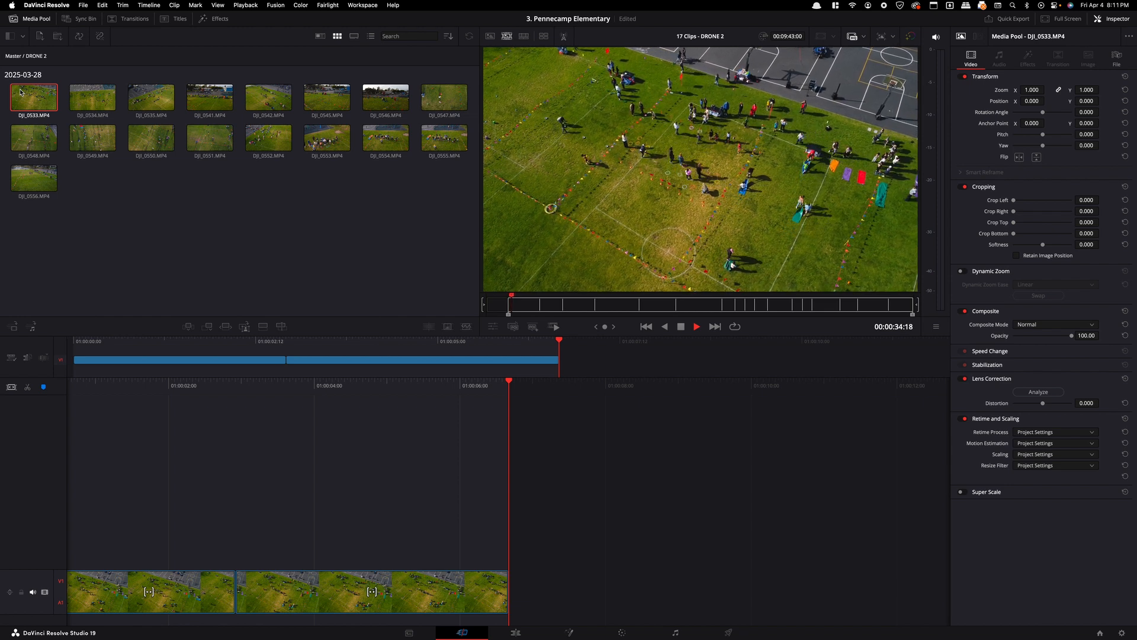
{"action": "key", "text": "o"}
{"action": "key", "text": "shift+F12"}
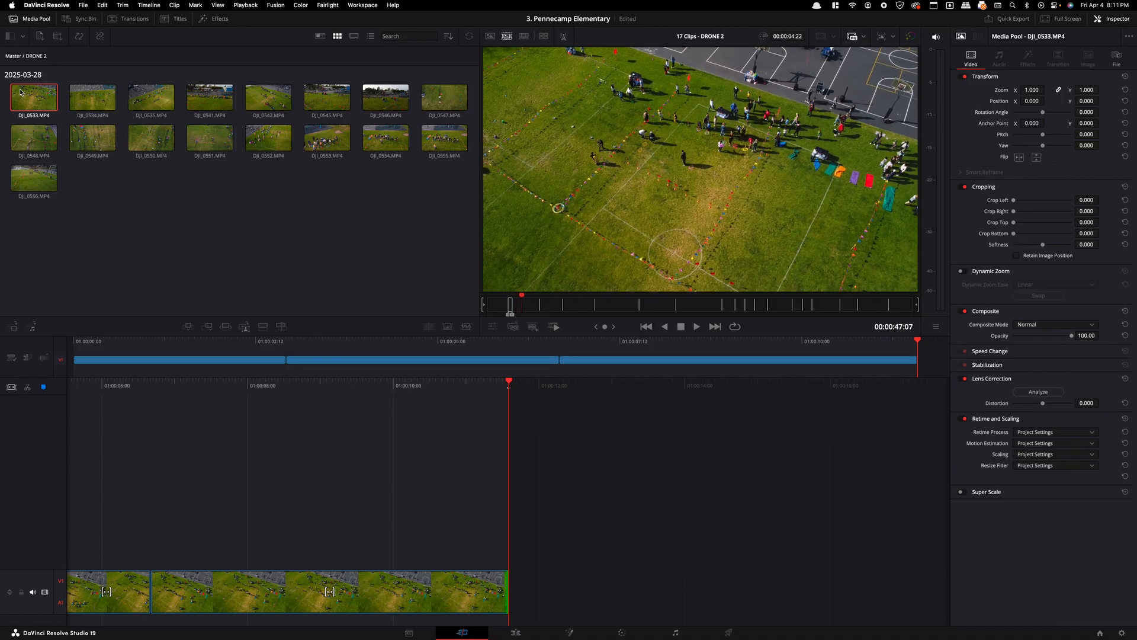
- Go back in DJI_0533.MP4 and mark a new in point at about 00:00:38
{"action": "key", "text": "j"}
{"action": "key", "text": "j"}
{"action": "key", "text": "j"}
{"action": "key", "text": "Left"}
{"action": "key", "text": "Left"}
{"action": "key", "text": "Left"}
{"action": "key", "text": "Left"}
{"action": "key", "text": "Left"}
{"action": "key", "text": "Left"}
{"action": "key", "text": "Left"}
{"action": "key", "text": "Left"}
{"action": "key", "text": "Left"}
{"action": "key", "text": "Left"}
{"action": "key", "text": "Left"}
{"action": "key", "text": "Left"}
{"action": "key", "text": "Left"}
{"action": "key", "text": "Left"}
{"action": "key", "text": "Left"}
{"action": "key", "text": "Left"}
{"action": "key", "text": "Left"}
{"action": "key", "text": "Left"}
{"action": "key", "text": "Left"}
{"action": "key", "text": "Left"}
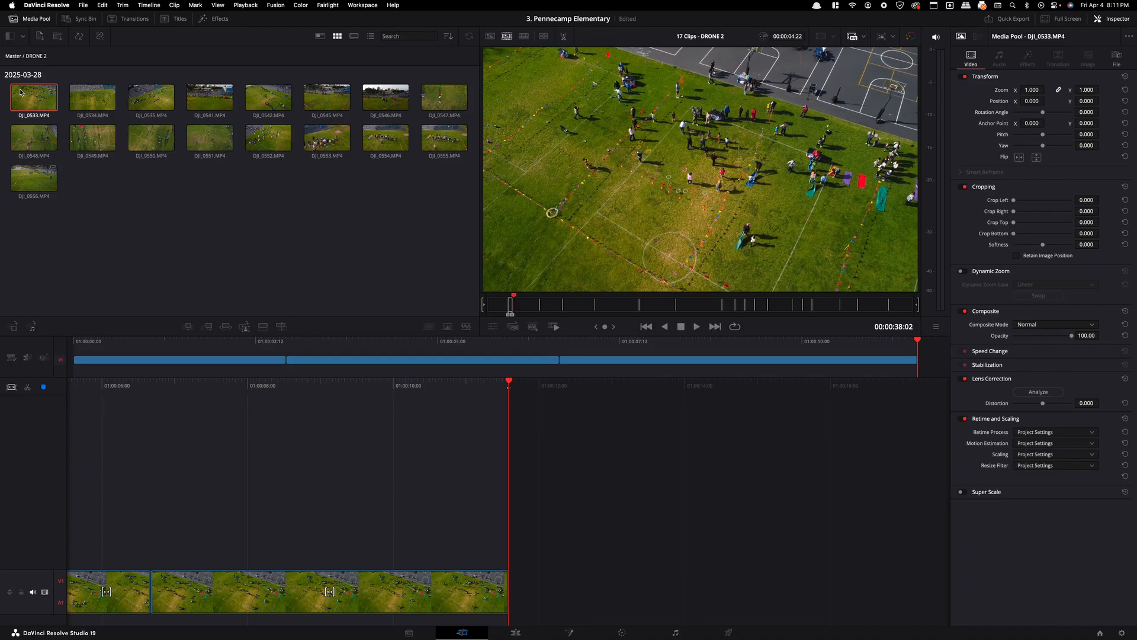
{"action": "key", "text": "i"}
{"action": "key", "text": "l"}
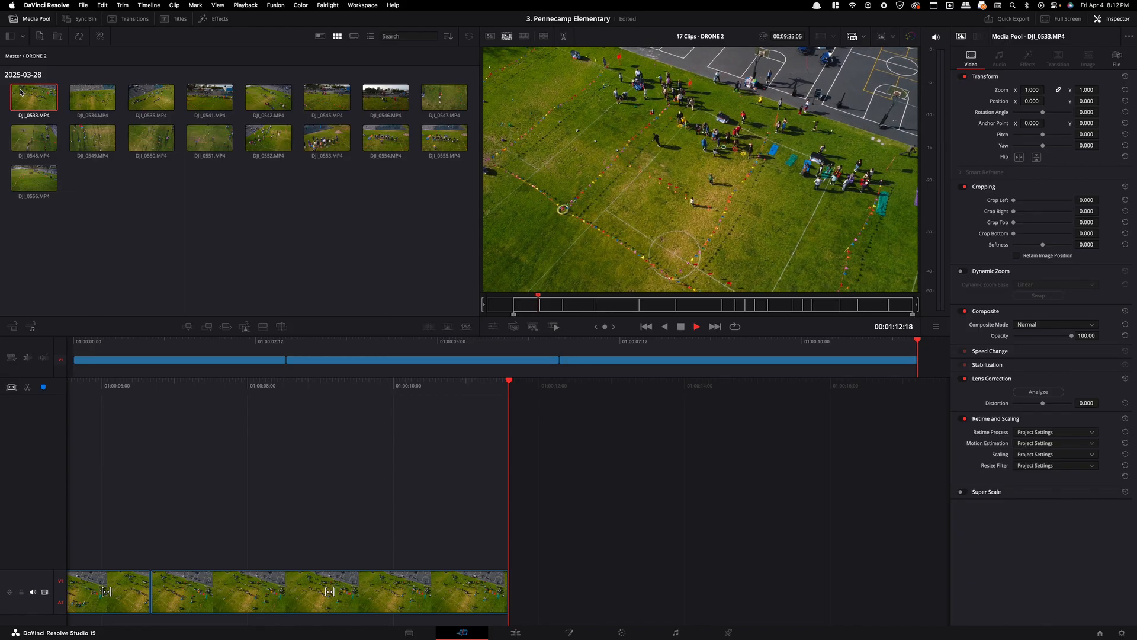
- Find an end point in DJI_0533.MP4 near 00:01:14, mark it and append the section about 36 seconds long to the timeline
{"action": "key", "text": "space"}
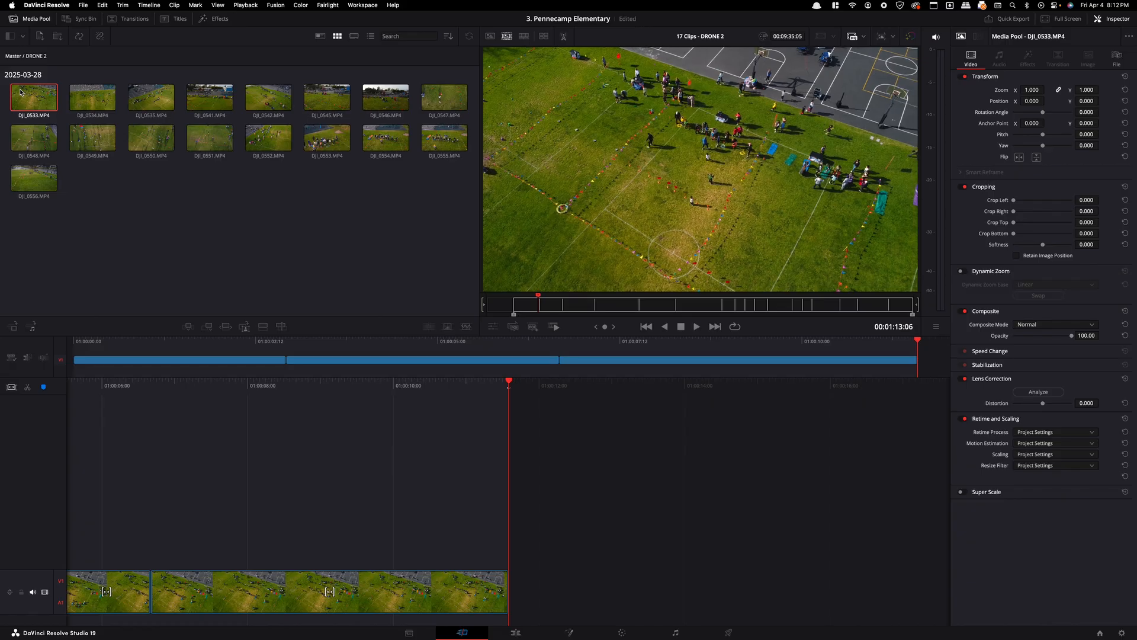
{"action": "key", "text": "shift+Left"}
{"action": "key", "text": "shift+Left"}
{"action": "key", "text": "shift+Left"}
{"action": "key", "text": "shift+Left"}
{"action": "key", "text": "shift+Left"}
{"action": "key", "text": "shift+Left"}
{"action": "key", "text": "shift+Left"}
{"action": "key", "text": "shift+Left"}
{"action": "key", "text": "shift+Left"}
{"action": "key", "text": "shift+Left"}
{"action": "key", "text": "shift+Left"}
{"action": "key", "text": "shift+Left"}
{"action": "key", "text": "shift+Left"}
{"action": "key", "text": "shift+Left"}
{"action": "key", "text": "shift+Left"}
{"action": "key", "text": "shift+Left"}
{"action": "key", "text": "shift+Left"}
{"action": "key", "text": "shift+Left"}
{"action": "key", "text": "shift+Left"}
{"action": "key", "text": "shift+Left"}
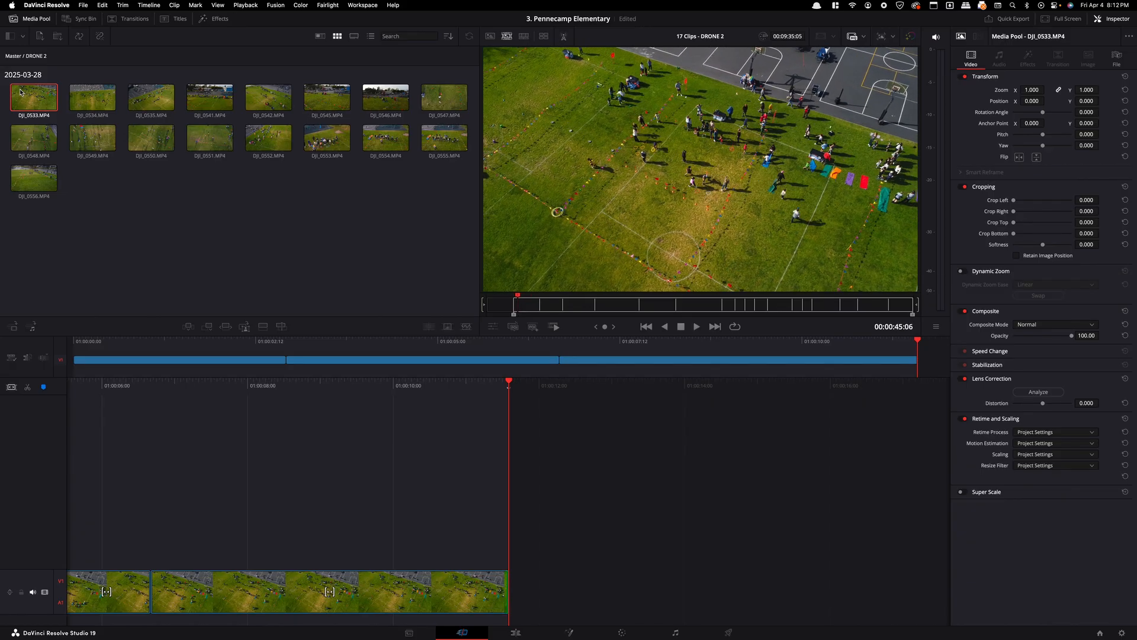
{"action": "key", "text": "shift+Right"}
{"action": "key", "text": "shift+Right"}
{"action": "key", "text": "shift+Right"}
{"action": "key", "text": "shift+Right"}
{"action": "key", "text": "shift+Right"}
{"action": "key", "text": "shift+Right"}
{"action": "key", "text": "shift+Right"}
{"action": "key", "text": "shift+Right"}
{"action": "key", "text": "shift+Right"}
{"action": "key", "text": "shift+Right"}
{"action": "key", "text": "shift+Right"}
{"action": "key", "text": "shift+Right"}
{"action": "key", "text": "shift+Right"}
{"action": "key", "text": "shift+Right"}
{"action": "key", "text": "shift+Right"}
{"action": "key", "text": "shift+Right"}
{"action": "key", "text": "shift+Right"}
{"action": "key", "text": "shift+Right"}
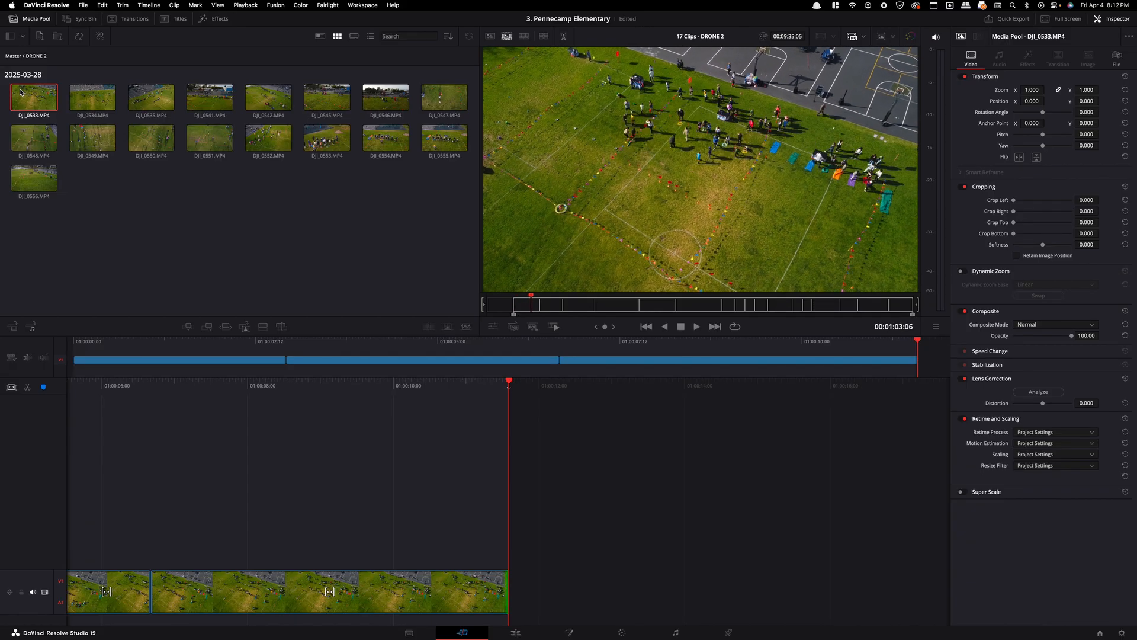
{"action": "key", "text": "shift+Right"}
{"action": "key", "text": "shift+Right"}
{"action": "key", "text": "shift+Right"}
{"action": "key", "text": "shift+Right"}
{"action": "key", "text": "shift+Right"}
{"action": "key", "text": "shift+Right"}
{"action": "key", "text": "shift+Right"}
{"action": "key", "text": "shift+Right"}
{"action": "key", "text": "shift+Right"}
{"action": "key", "text": "shift+Right"}
{"action": "key", "text": "shift+Right"}
{"action": "key", "text": "shift+Right"}
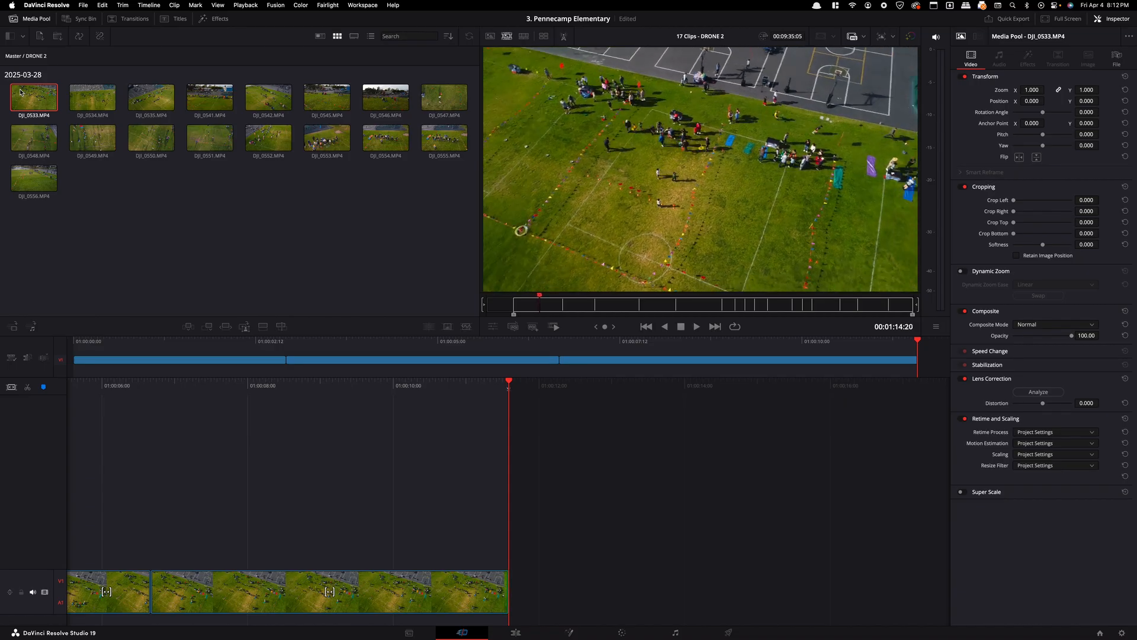
{"action": "key", "text": "j"}
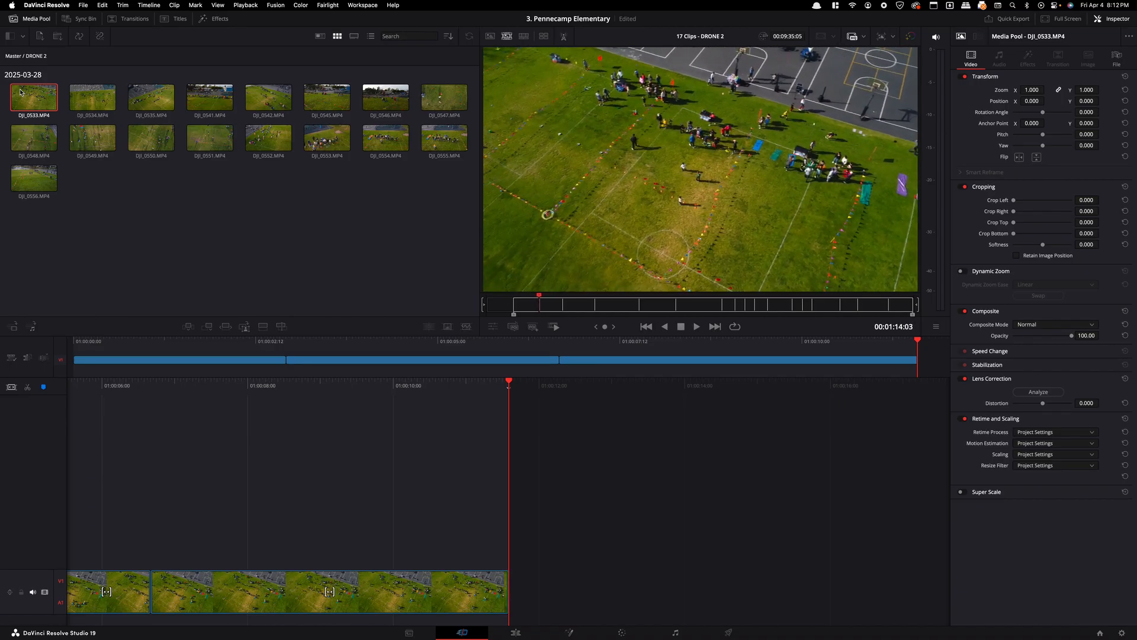
{"action": "key", "text": "o"}
{"action": "key", "text": "shift+F12"}
- Play on into DJI_0534.MP4 and mark a new in point there
{"action": "key", "text": "l"}
{"action": "key", "text": "l"}
{"action": "key", "text": "l"}
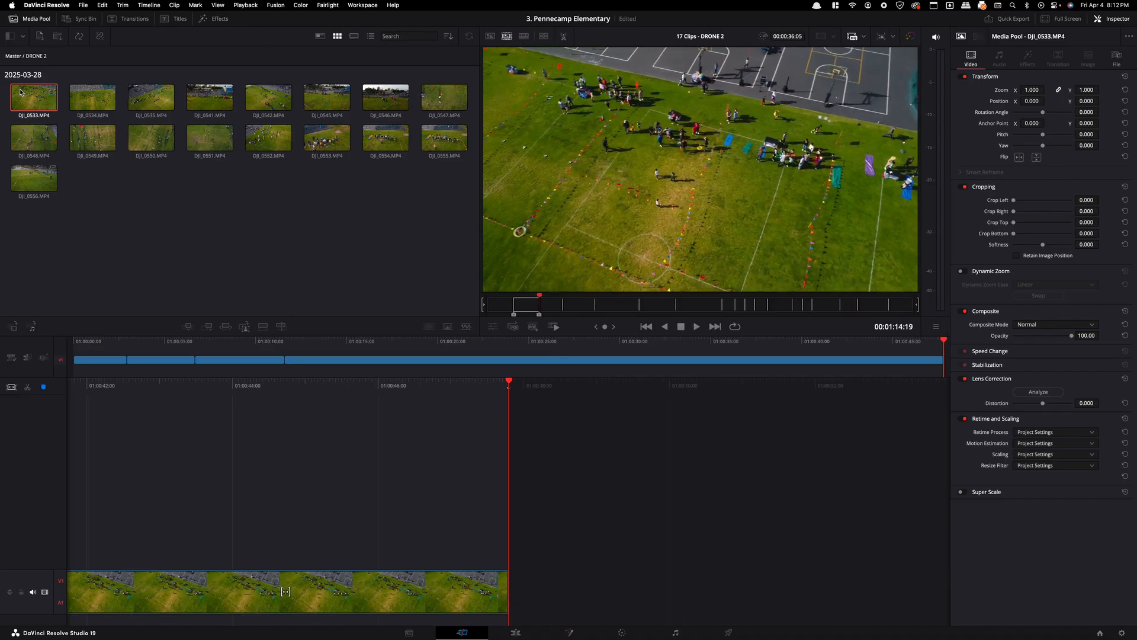
{"action": "key", "text": "i"}
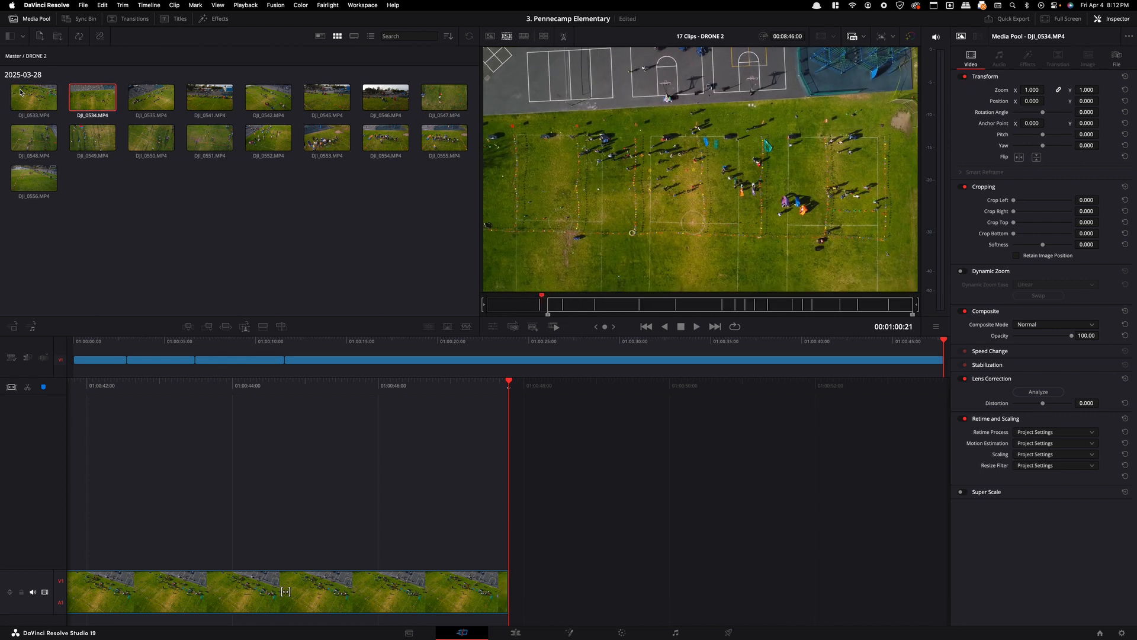
- Go back to DJI_0533.MP4 and review its footage around 00:00:53
{"action": "left_click", "coordinate": [20, 92]}
{"action": "key", "text": "l"}
{"action": "key", "text": "l"}
{"action": "key", "text": "l"}
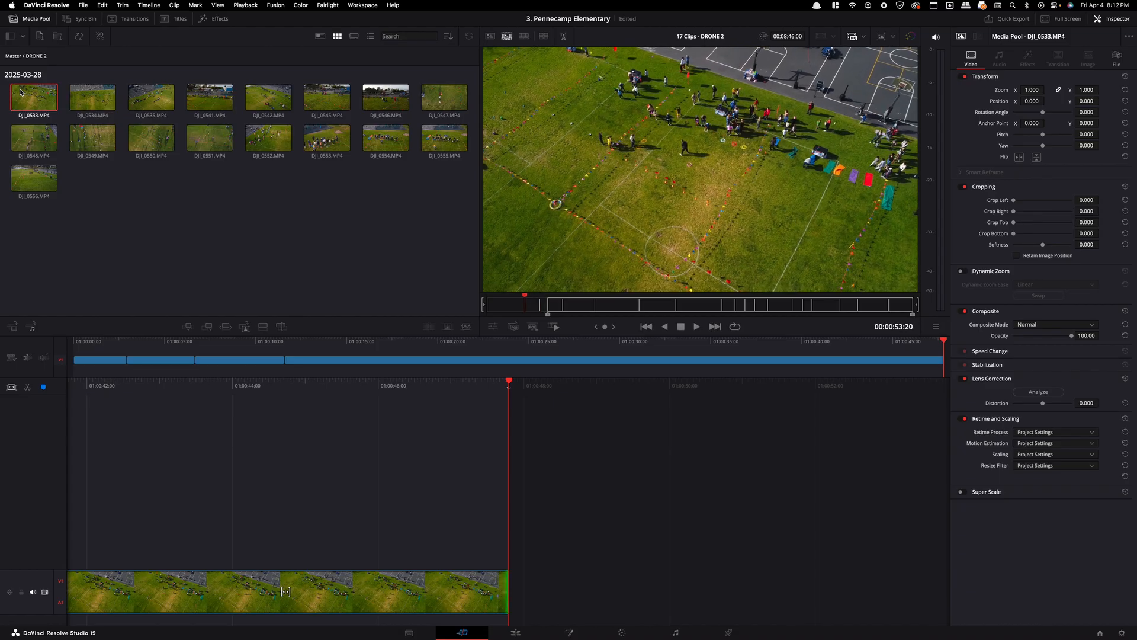
{"action": "key", "text": "k"}
{"action": "key", "text": "l"}
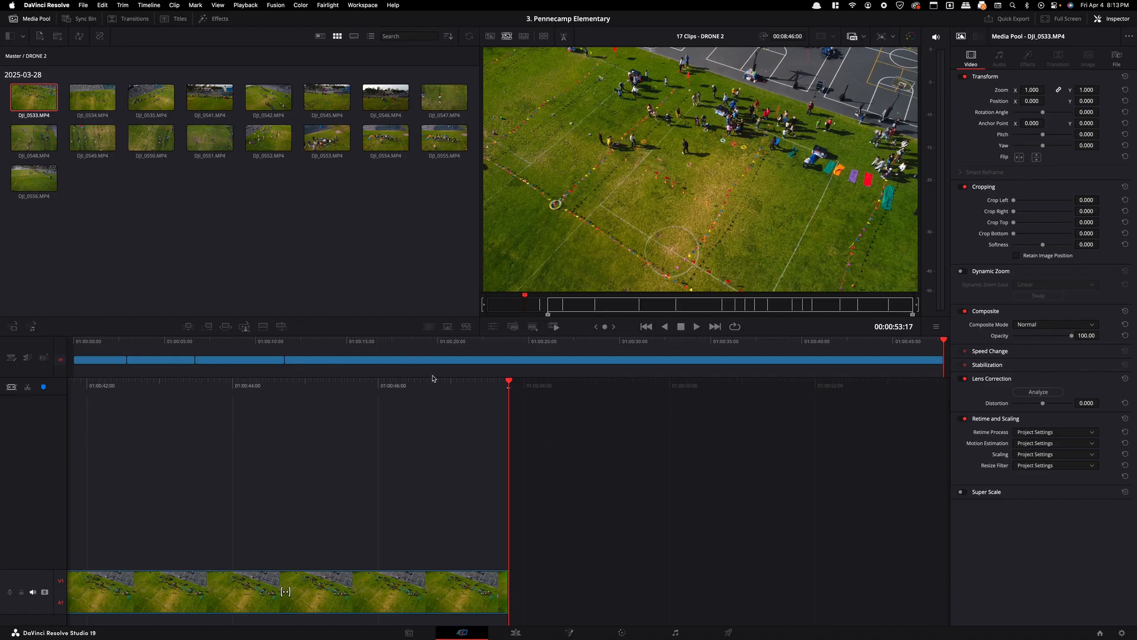
- Move on to DJI_0534.MP4, mark an out point near 00:01:47 and append the section about 19 seconds long to the timeline
{"action": "key", "text": "space"}
{"action": "key", "text": "Right"}
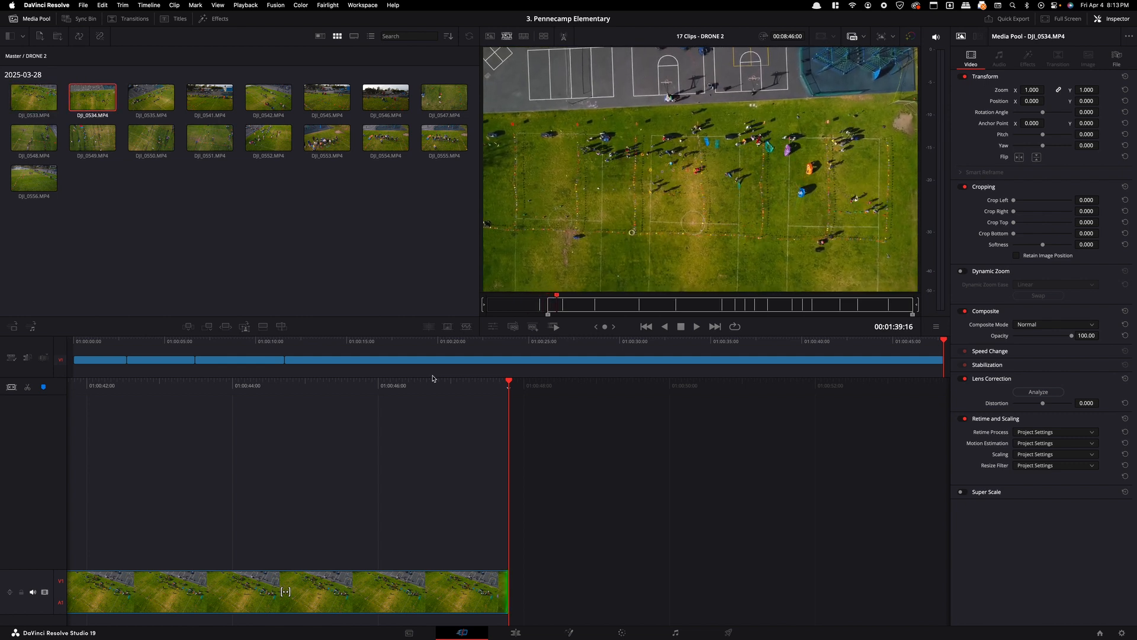
{"action": "key", "text": "j"}
{"action": "key", "text": "j"}
{"action": "key", "text": "j"}
{"action": "key", "text": "k"}
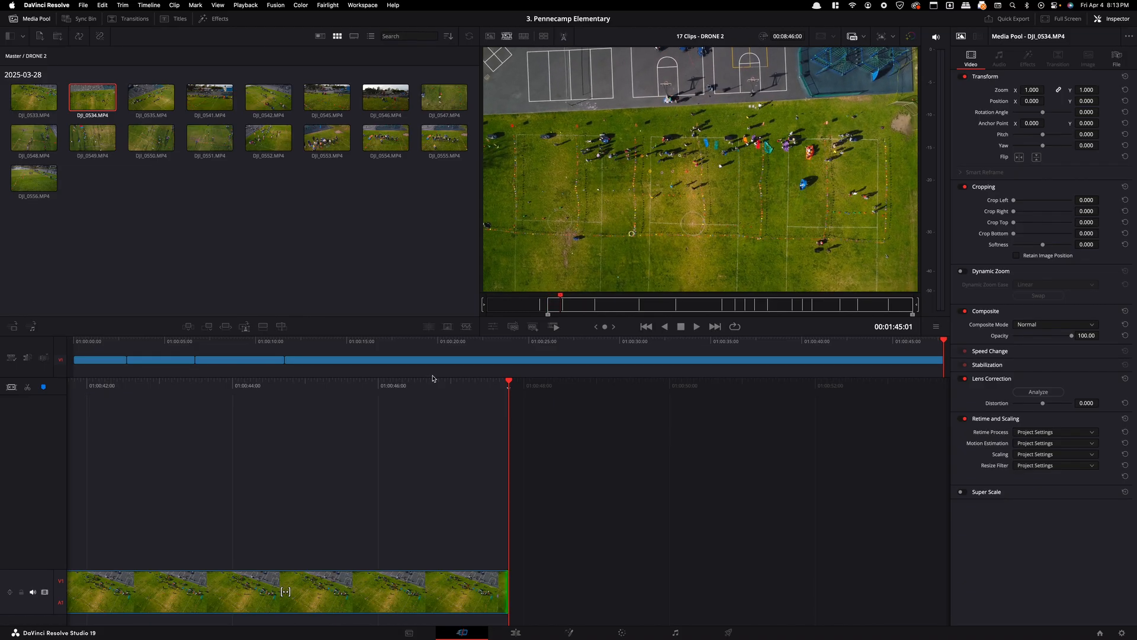
{"action": "key", "text": "j"}
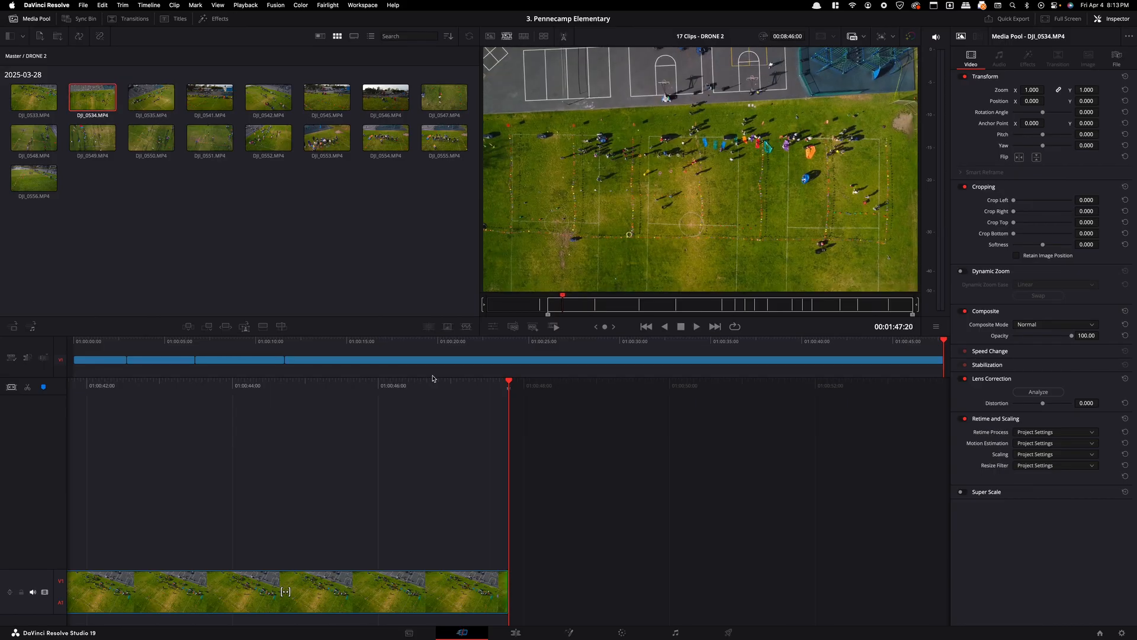
{"action": "key", "text": "o"}
{"action": "key", "text": "shift+F12"}
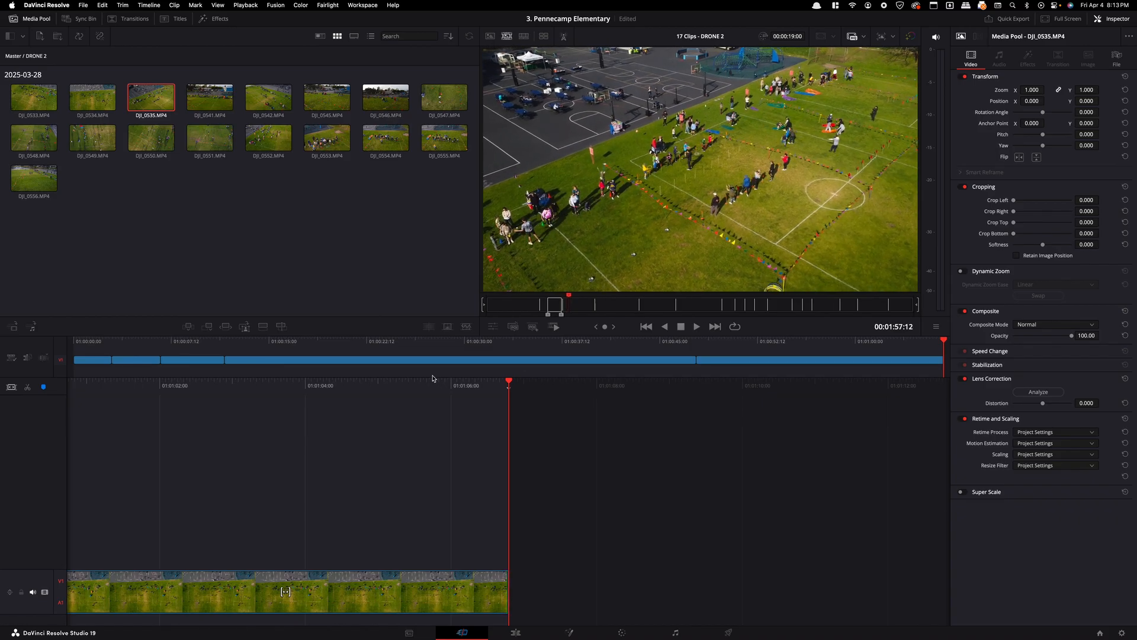
- Append two DJI_0535.MP4 sections to the timeline, the first about 4 seconds and the second about 2 seconds long
{"action": "key", "text": "i"}
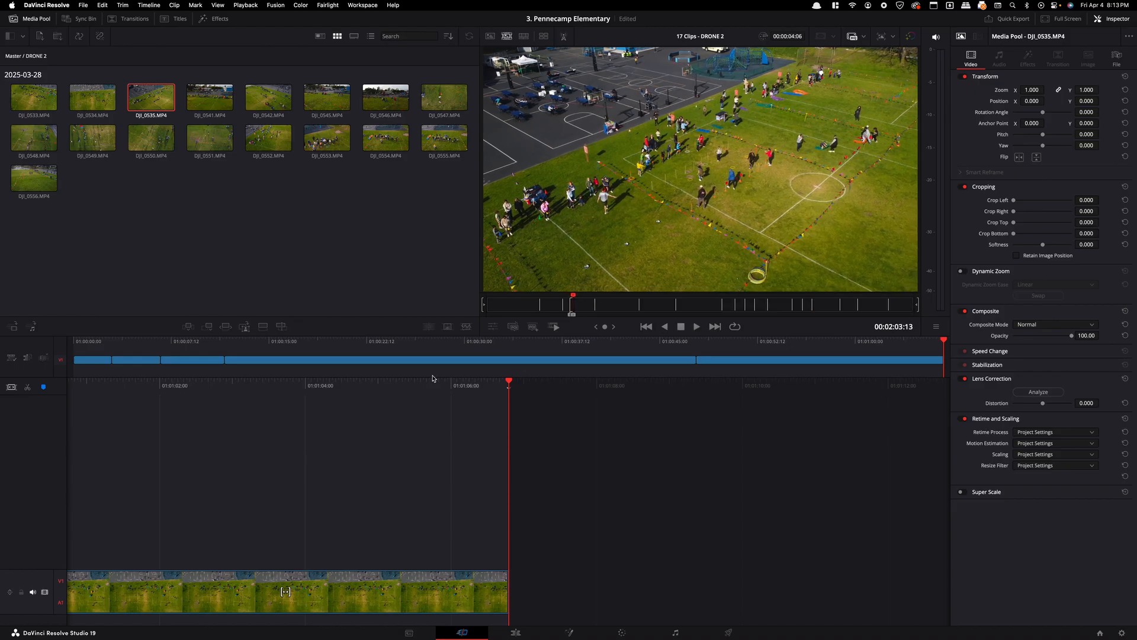
{"action": "key", "text": "shift+F12"}
{"action": "key", "text": "l"}
{"action": "key", "text": "l"}
{"action": "key", "text": "l"}
{"action": "key", "text": "l"}
{"action": "key", "text": "l"}
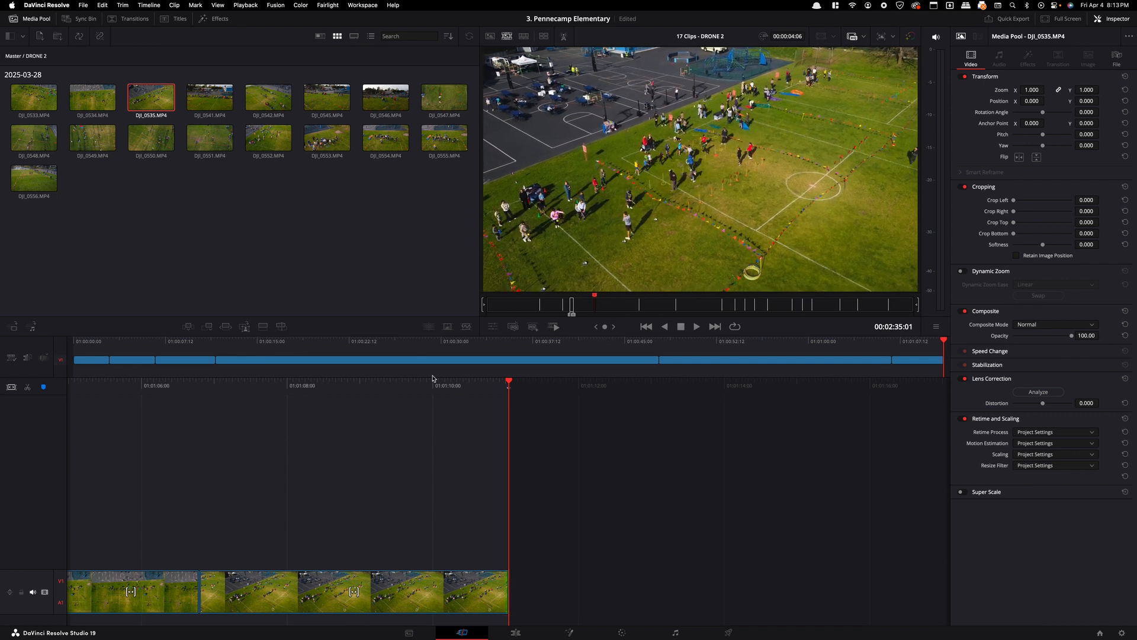
{"action": "key", "text": "j"}
{"action": "key", "text": "l"}
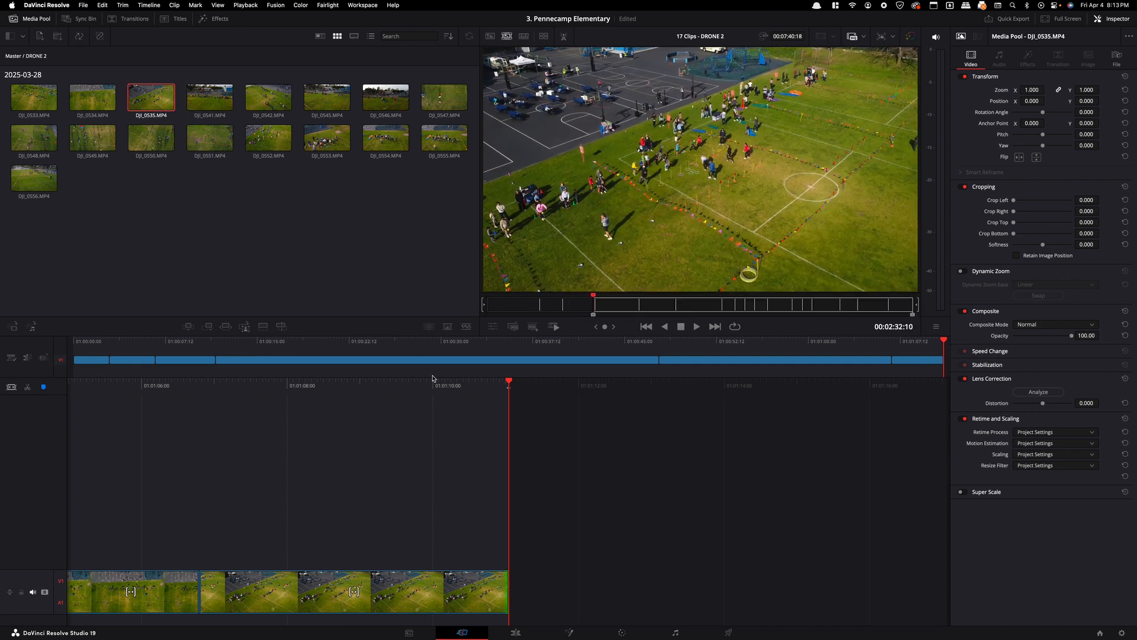
{"action": "key", "text": "l"}
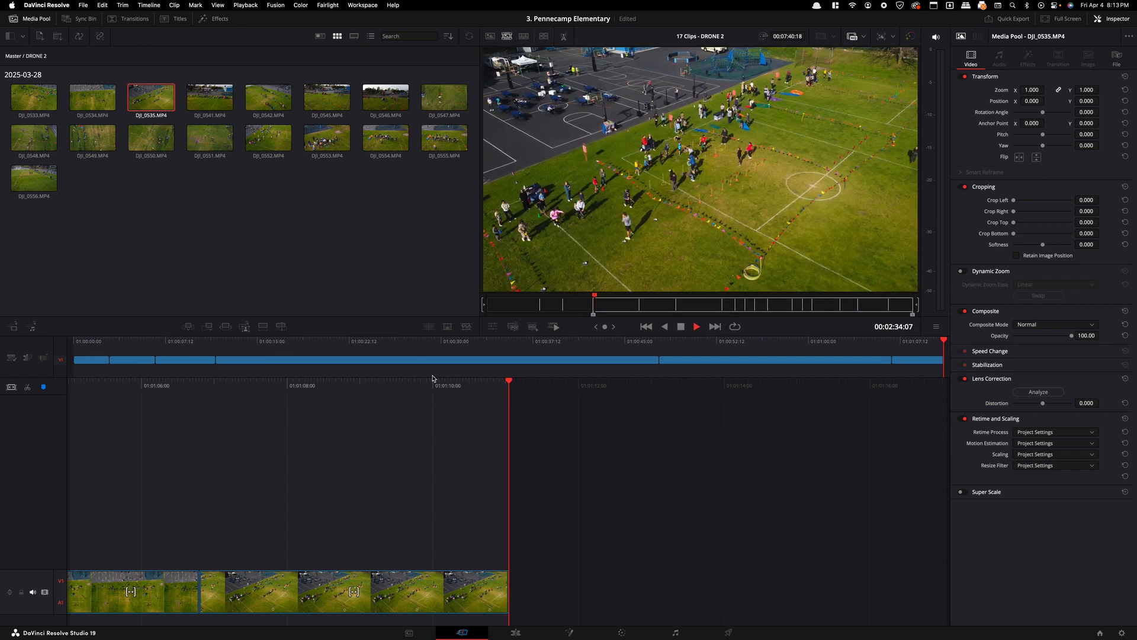
{"action": "key", "text": "j"}
{"action": "key", "text": "k"}
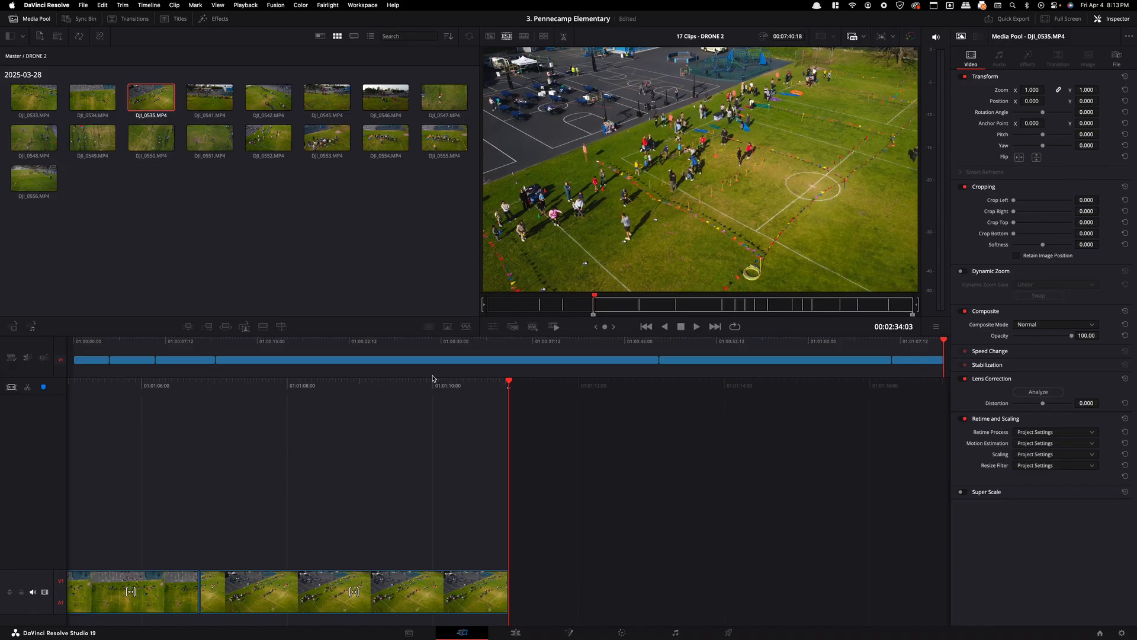
{"action": "key", "text": "o"}
{"action": "key", "text": "F10"}
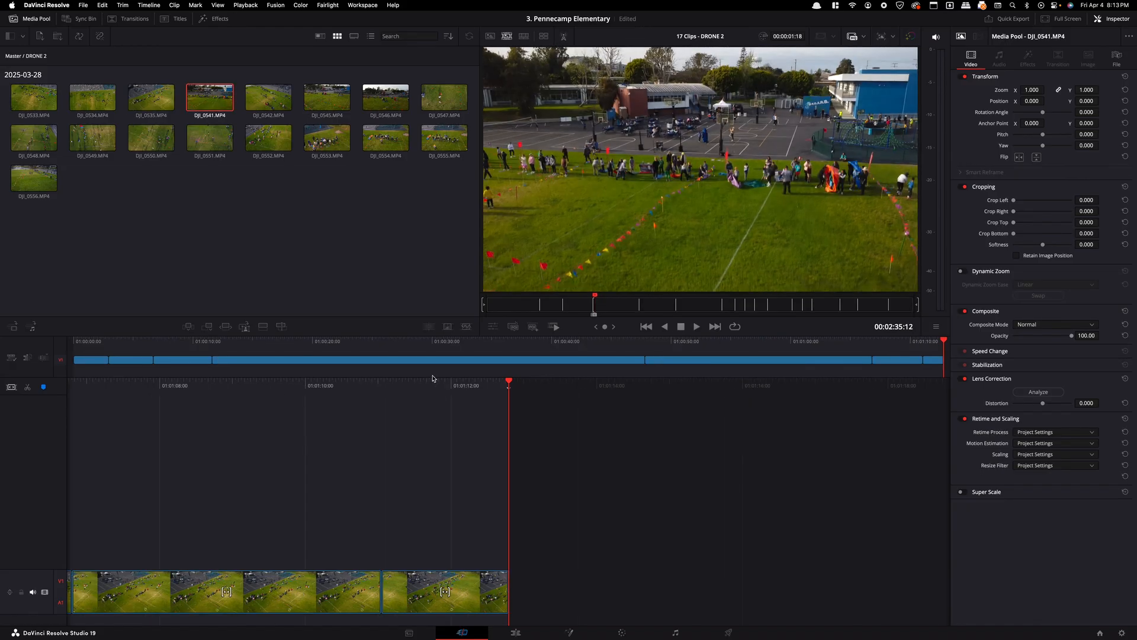
- Replay the last appended DJI_0535.MP4 section and check the frames around 00:02:34
{"action": "key", "text": "j"}
{"action": "key", "text": "k"}
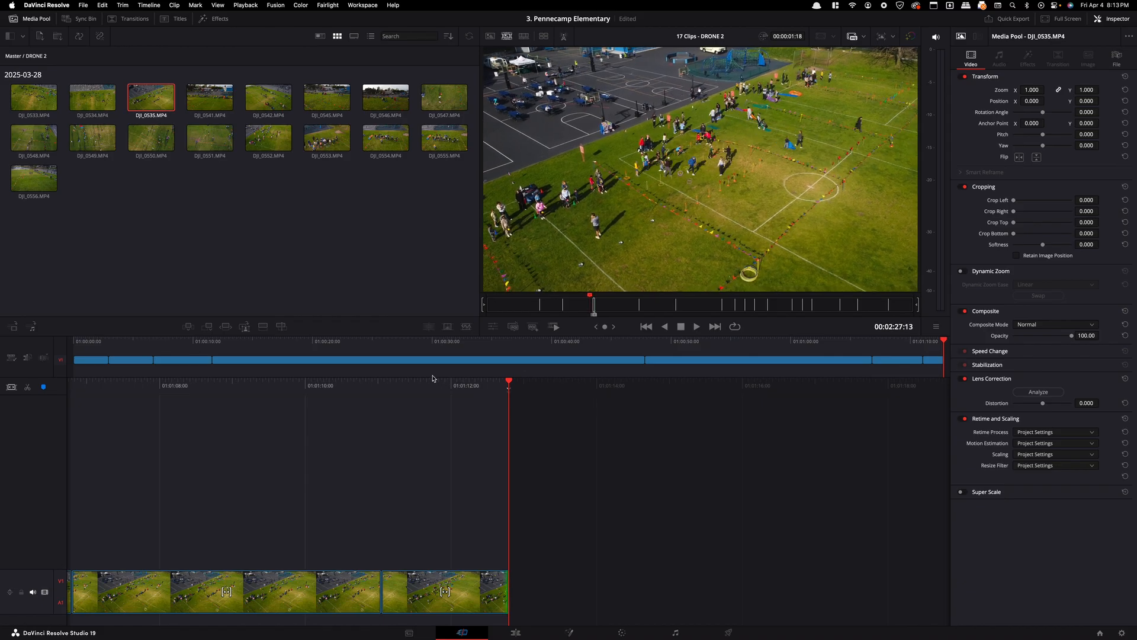
{"action": "key", "text": "l"}
{"action": "key", "text": "l"}
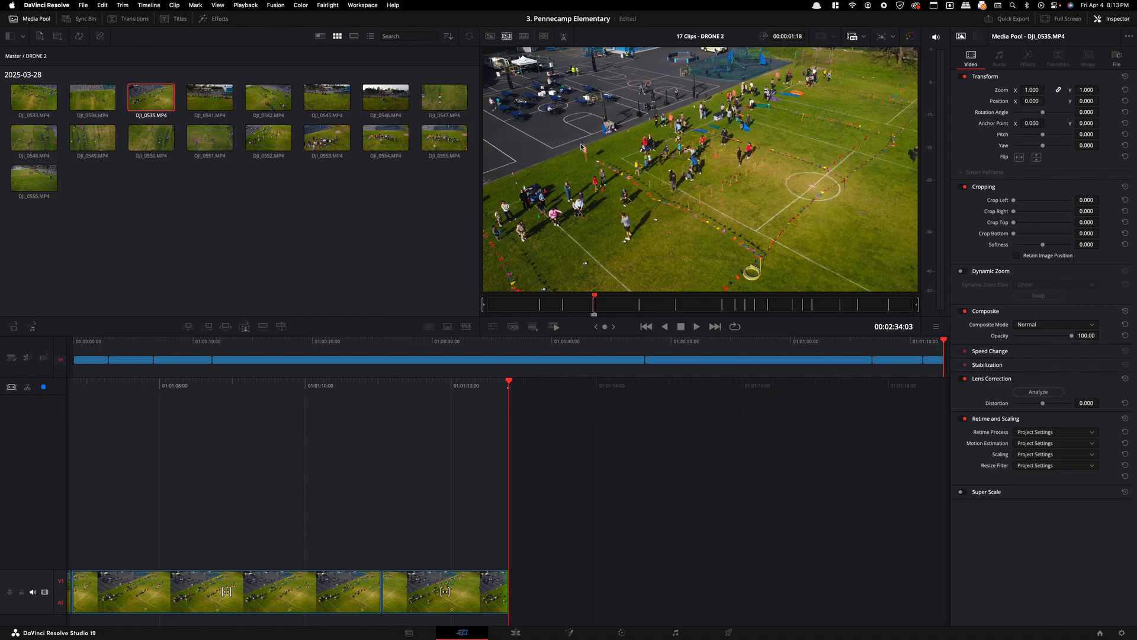
{"action": "key", "text": "Left"}
{"action": "key", "text": "Left"}
{"action": "key", "text": "Left"}
{"action": "key", "text": "Right"}
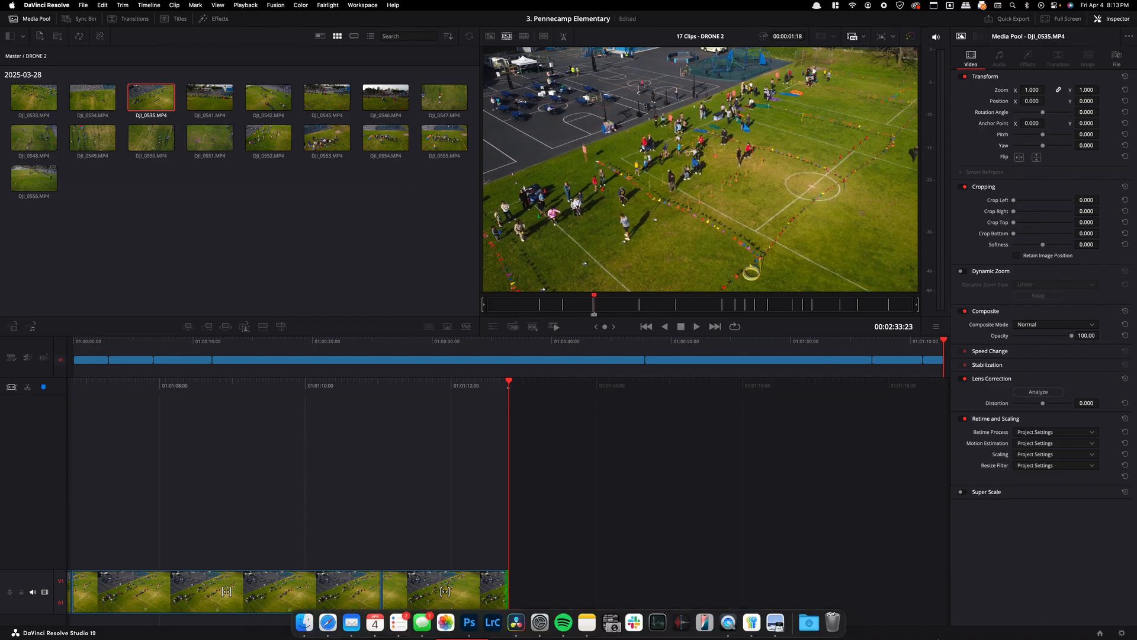
{"action": "key", "text": "Right"}
{"action": "key", "text": "Right"}
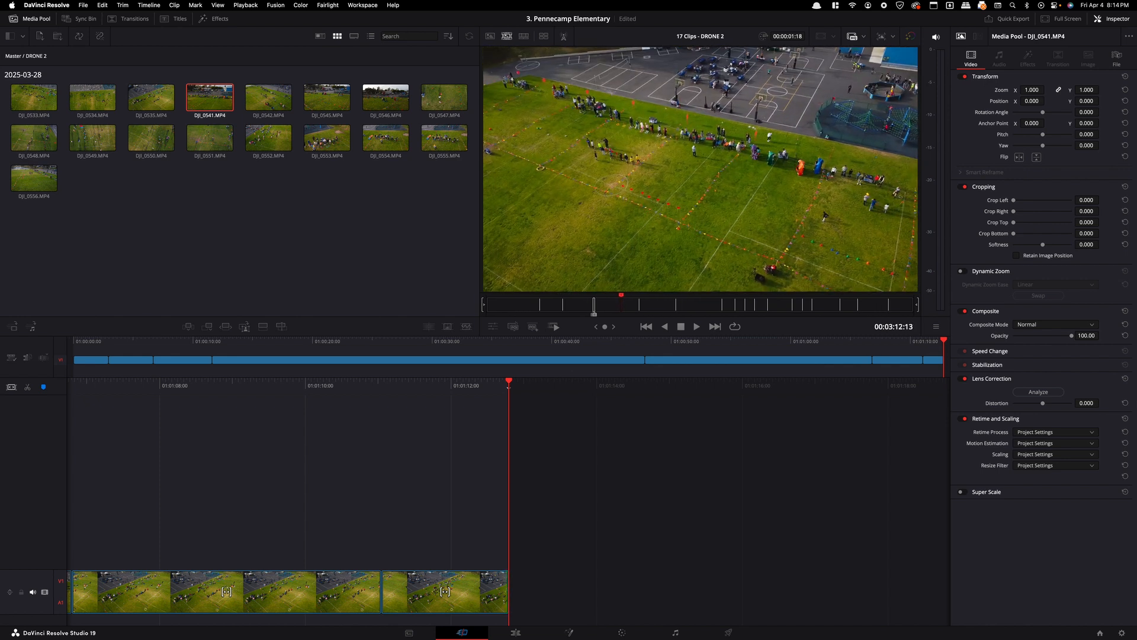
- Mark two separate sections in DJI_0541.MP4, each about 4 seconds long, and append both to the timeline
{"action": "key", "text": "j"}
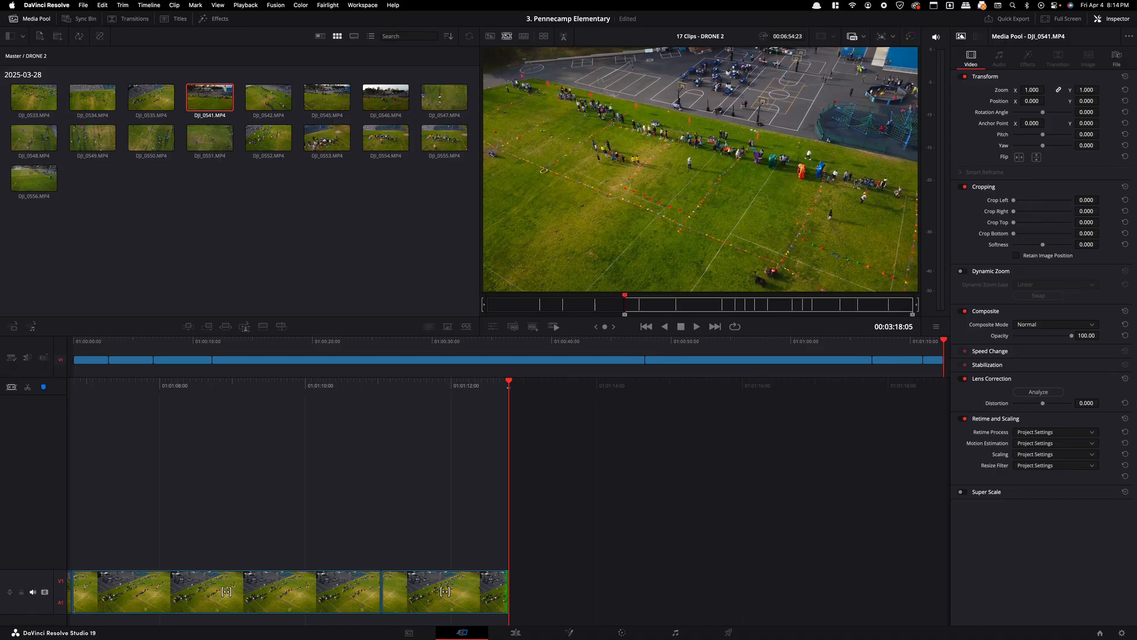
{"action": "key", "text": "space"}
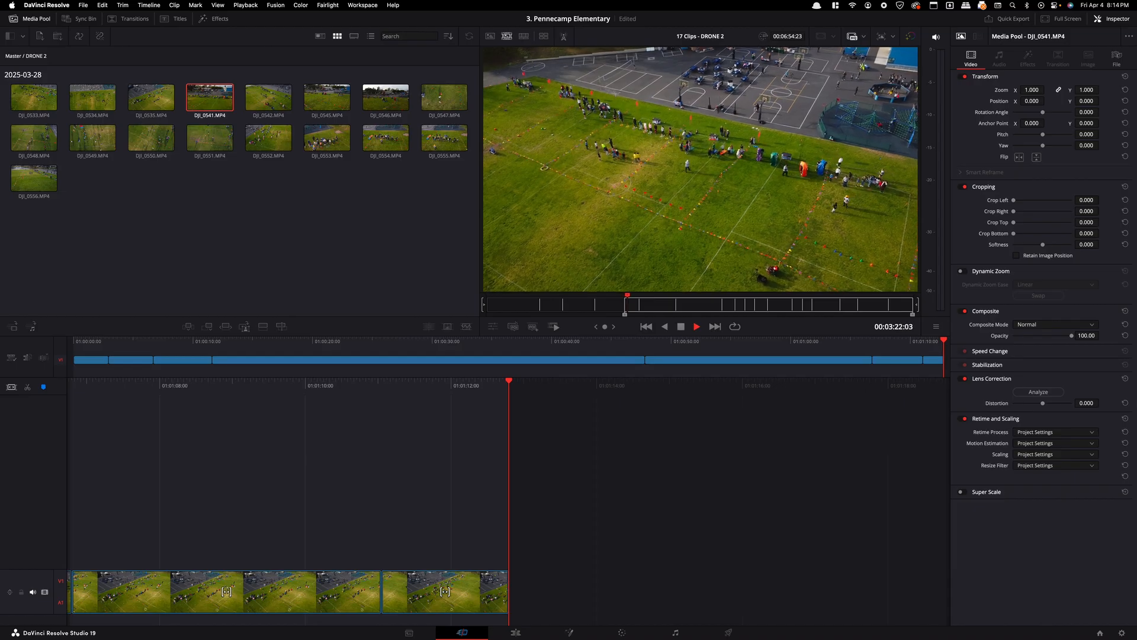
{"action": "key", "text": "shift+F12"}
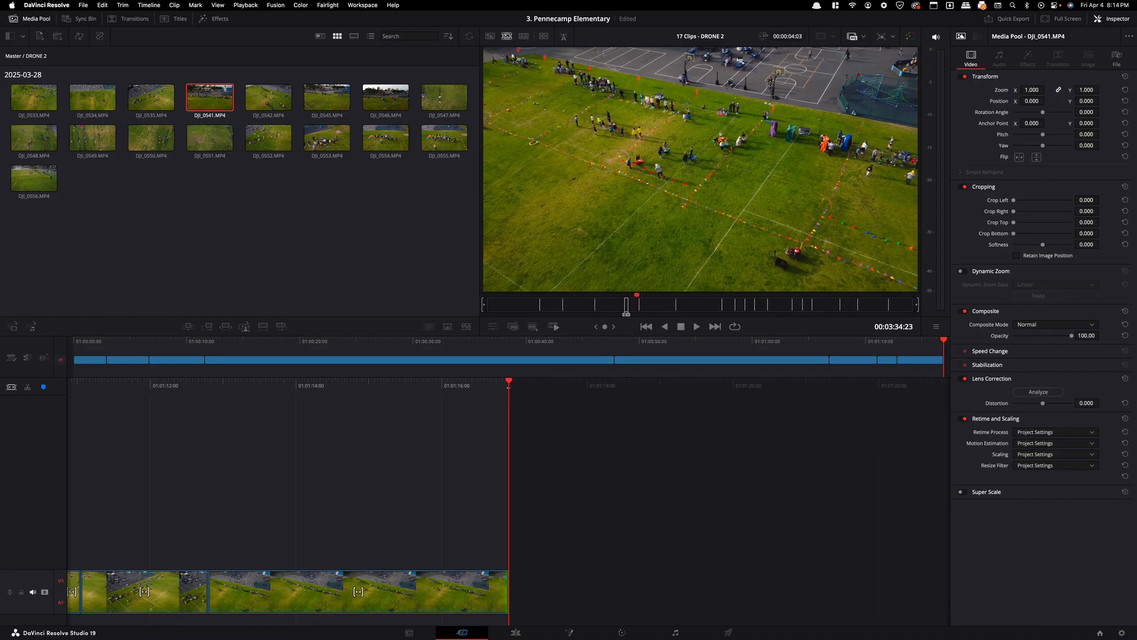
{"action": "key", "text": "space"}
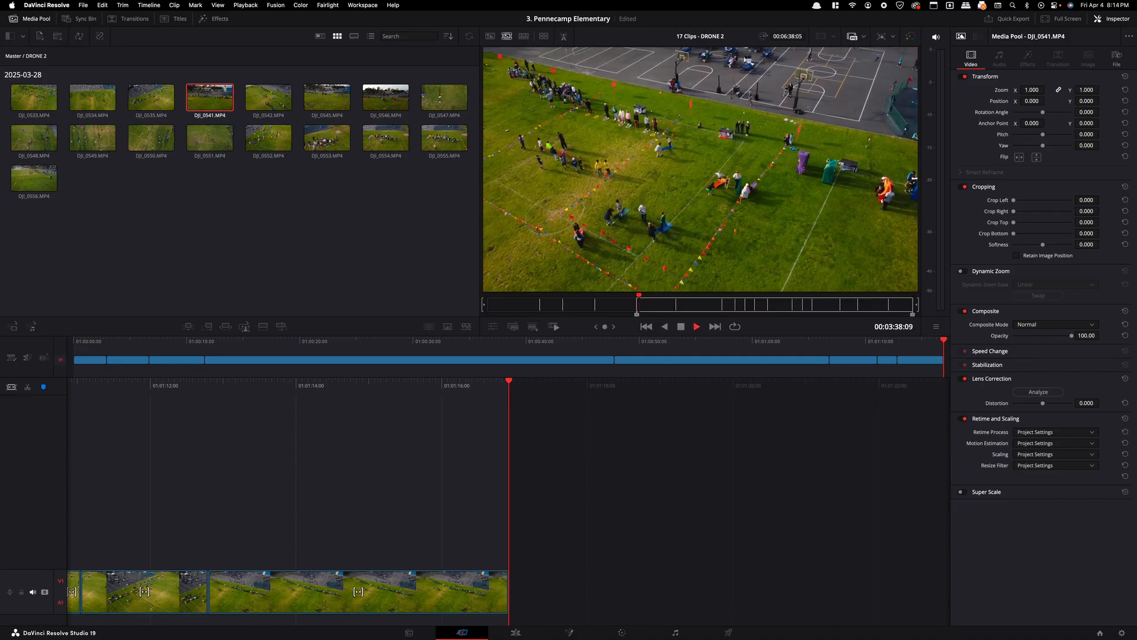
{"action": "key", "text": "shift+F12"}
- Skim ahead into DJI_0542.MP4, mark a section about 12.5 seconds long and append it to the timeline
{"action": "key", "text": "shift+Right"}
{"action": "key", "text": "shift+Right"}
{"action": "key", "text": "shift+Right"}
{"action": "key", "text": "shift+Right"}
{"action": "key", "text": "shift+Right"}
{"action": "key", "text": "shift+Right"}
{"action": "key", "text": "shift+Right"}
{"action": "key", "text": "shift+Right"}
{"action": "key", "text": "shift+Right"}
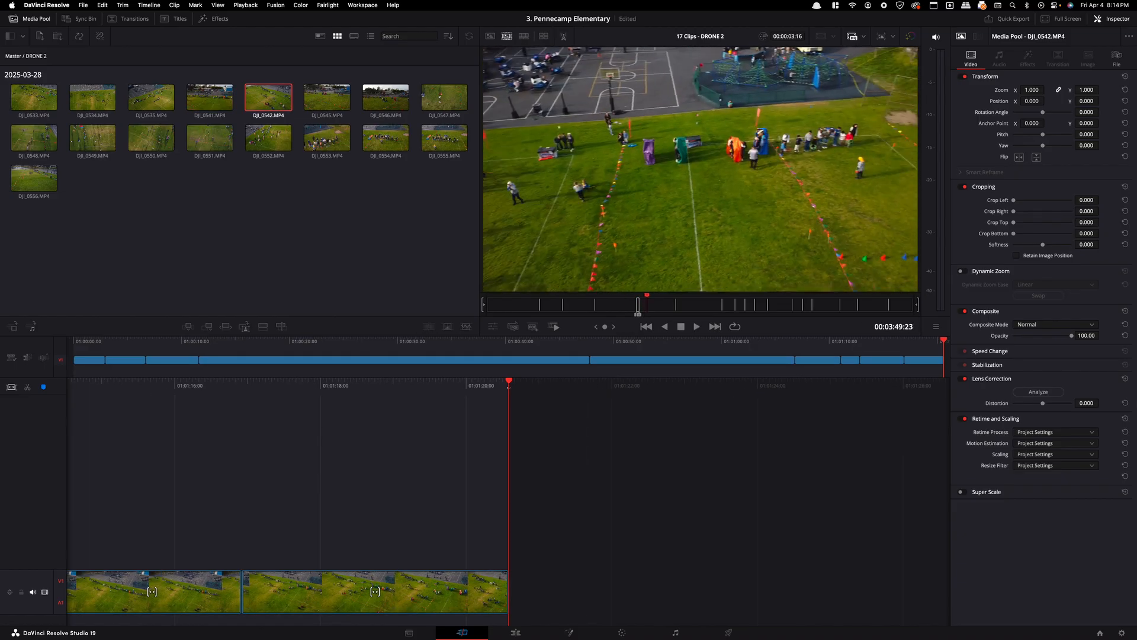
{"action": "key", "text": "shift+Left"}
{"action": "key", "text": "shift+Left"}
{"action": "key", "text": "shift+Left"}
{"action": "key", "text": "shift+Left"}
{"action": "key", "text": "shift+Left"}
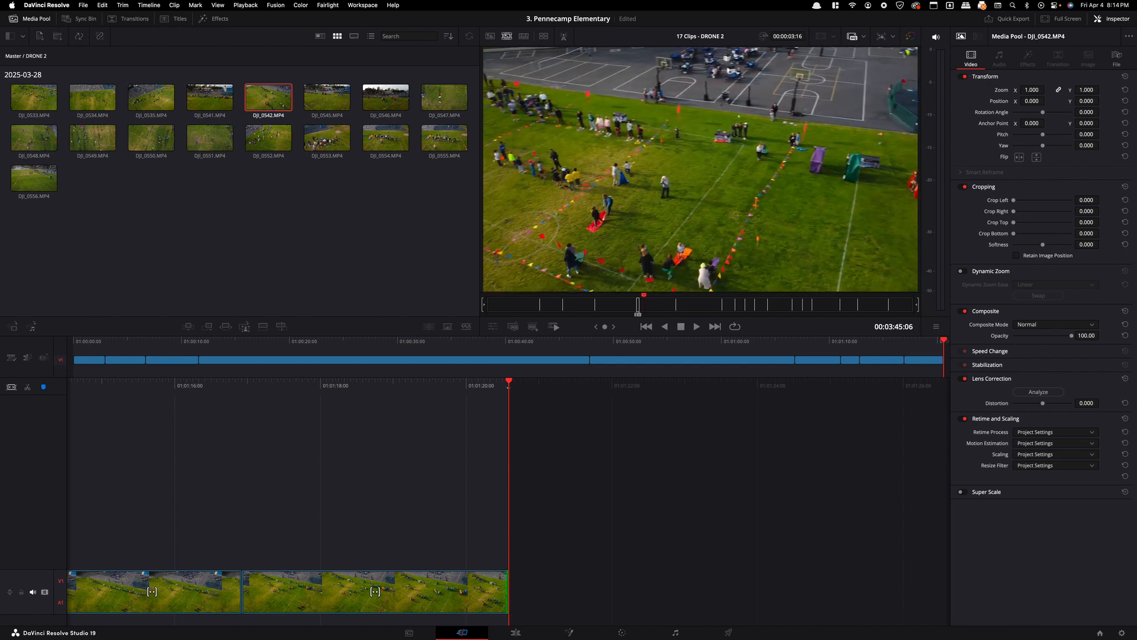
{"action": "key", "text": "space"}
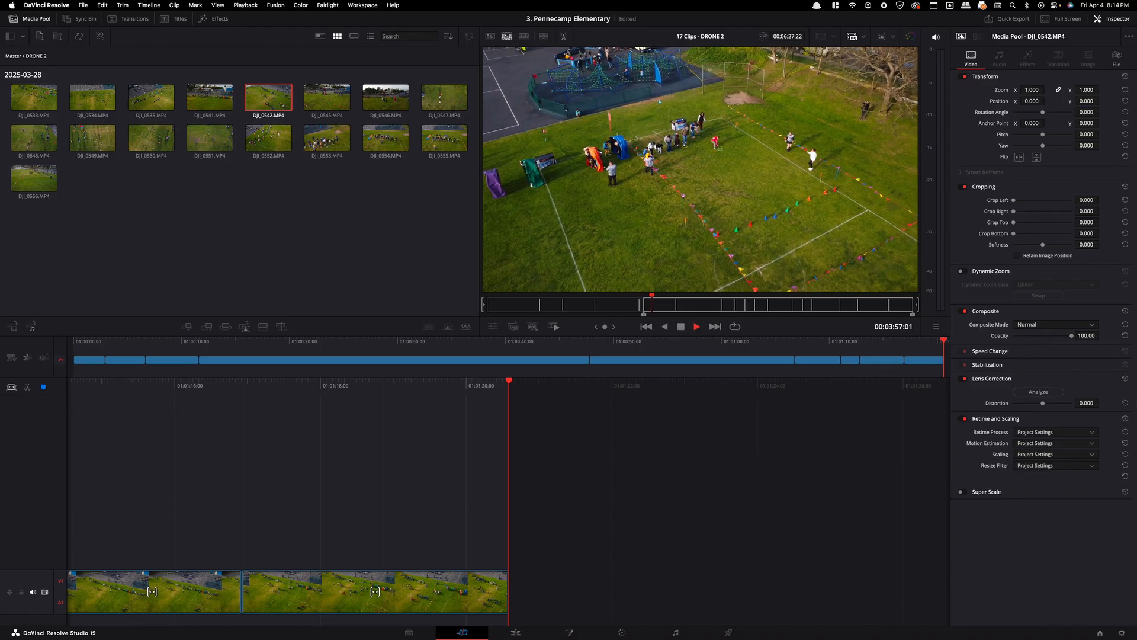
{"action": "key", "text": "o"}
{"action": "key", "text": "shift+F12"}
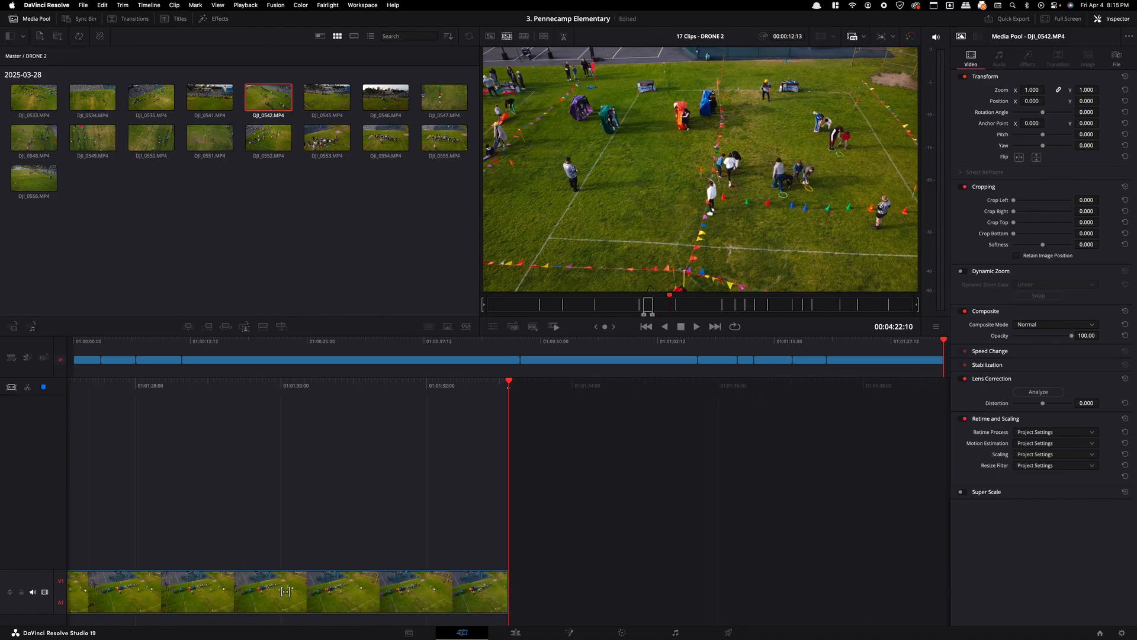
- Mark another section in DJI_0542.MP4, about 9.5 seconds long, and append it to the timeline
{"action": "key", "text": "j"}
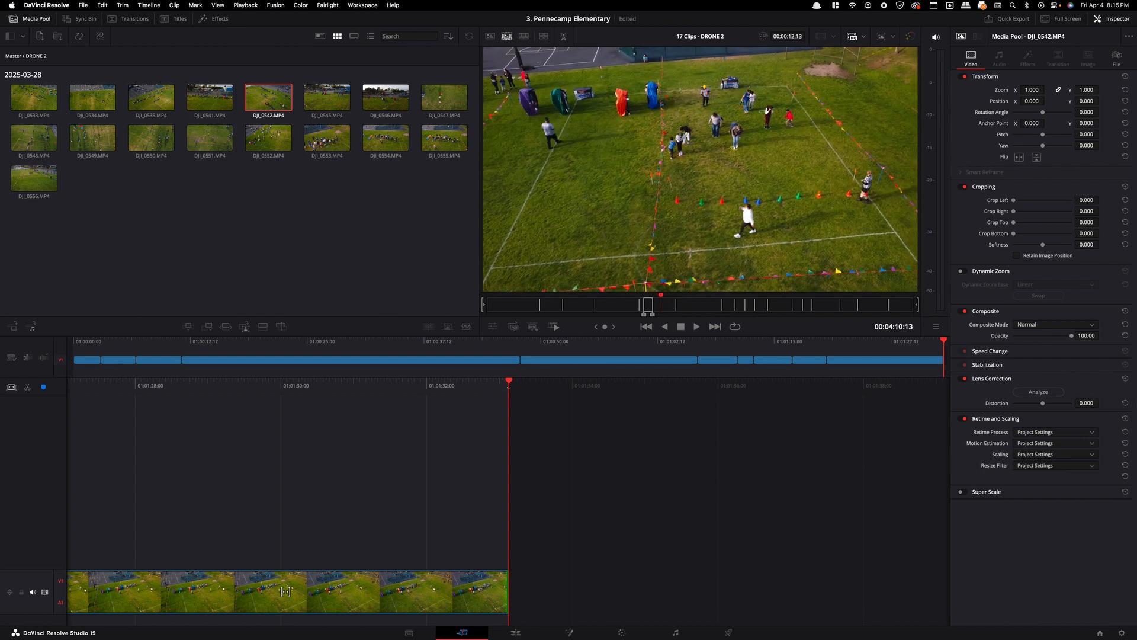
{"action": "key", "text": "i"}
{"action": "key", "text": "l"}
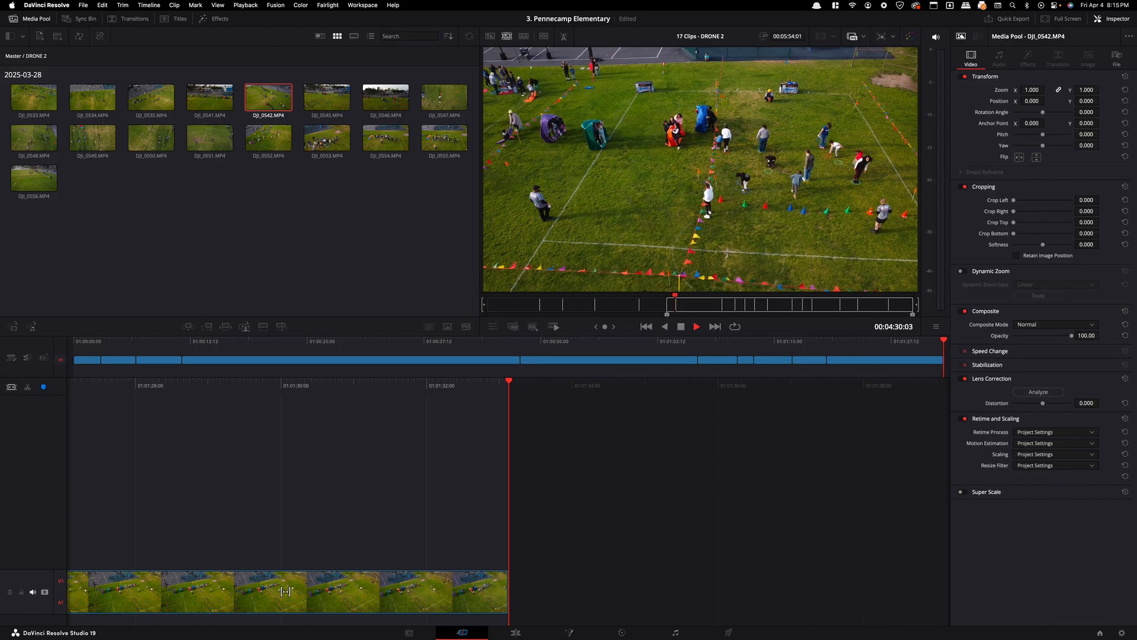
{"action": "key", "text": "Right"}
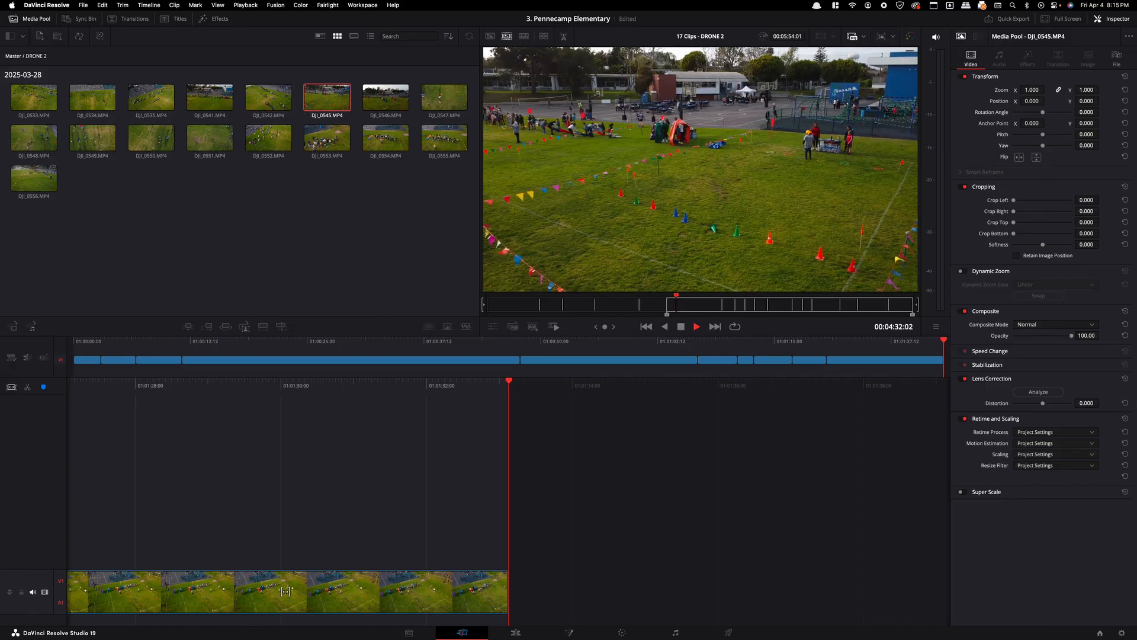
{"action": "key", "text": "Left"}
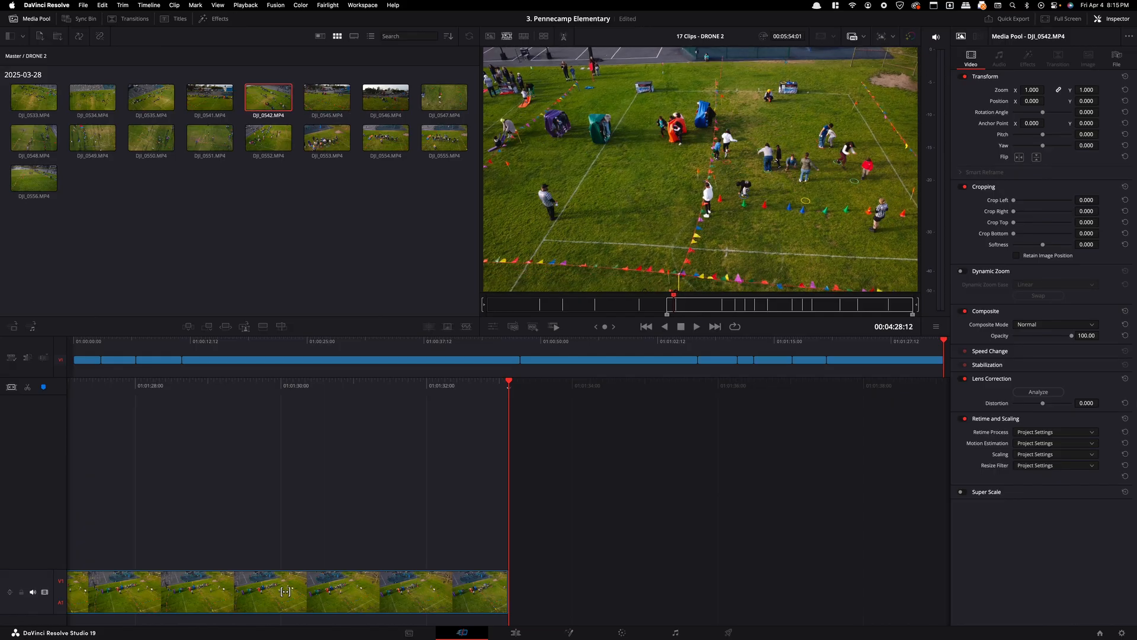
{"action": "key", "text": "shift+F12"}
- Move on to DJI_0545.MP4, mark a section about 3.5 seconds long starting near 00:04:37, and append it to the timeline
{"action": "key", "text": "Right"}
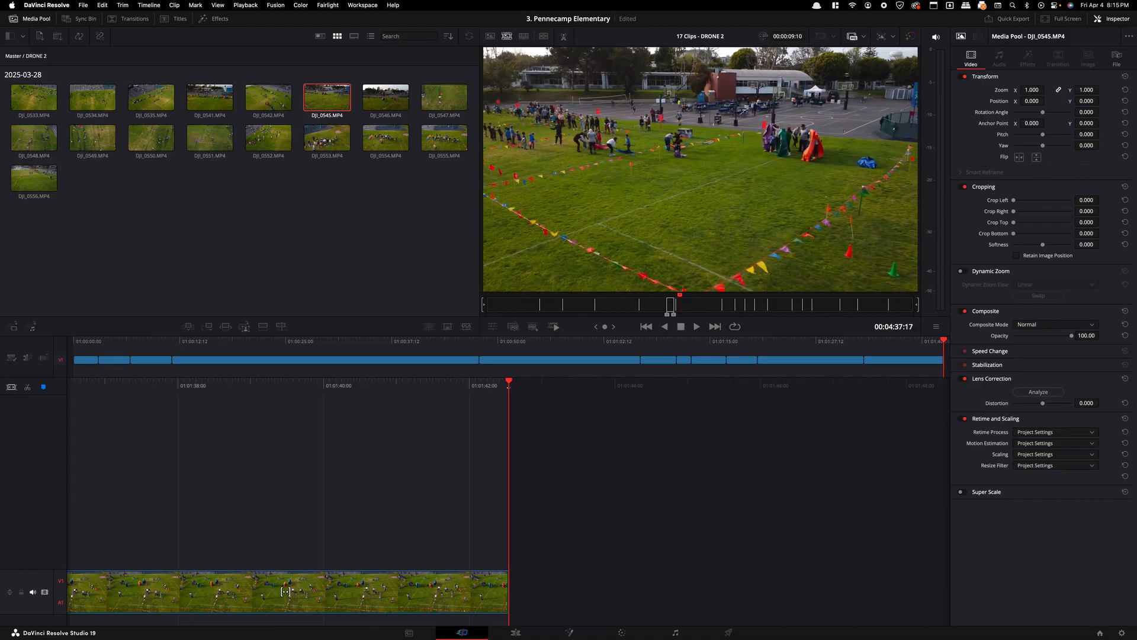
{"action": "key", "text": "i"}
{"action": "key", "text": "space"}
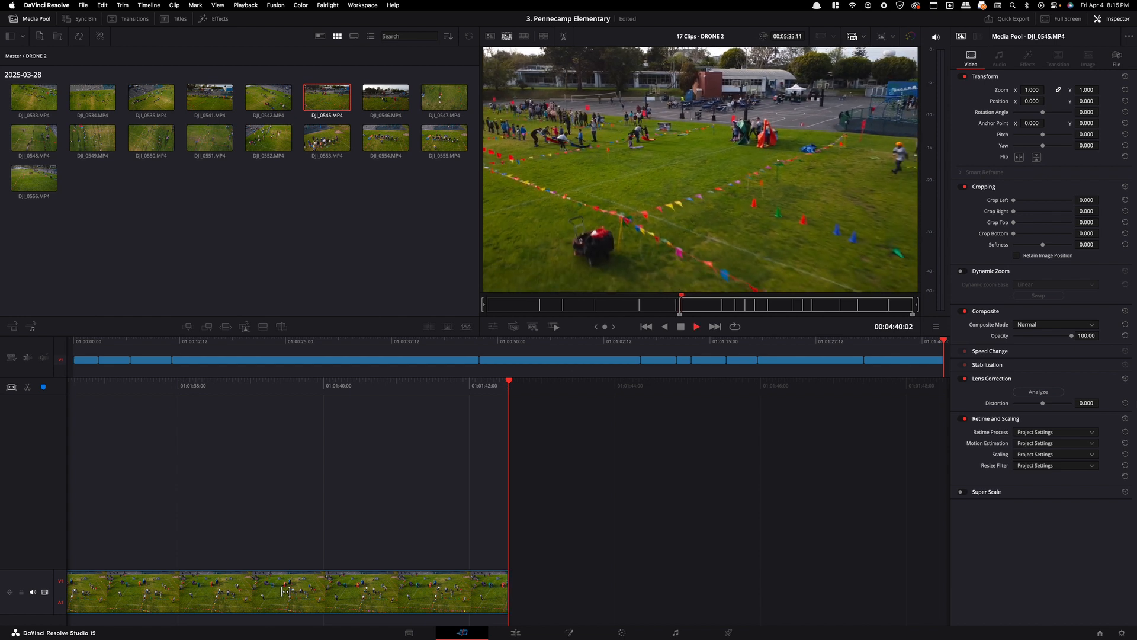
{"action": "key", "text": "o"}
{"action": "key", "text": "shift+F12"}
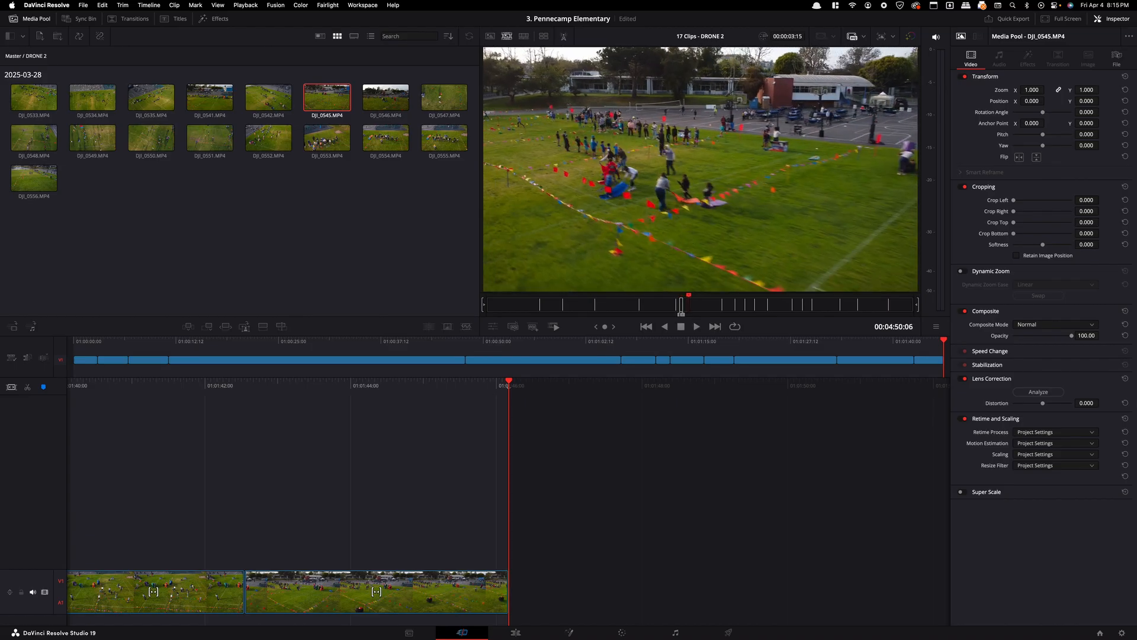
- Mark a second DJI_0545.MP4 section about 11 seconds long, starting near 00:04:49, and append it to the timeline
{"action": "key", "text": "i"}
{"action": "key", "text": "space"}
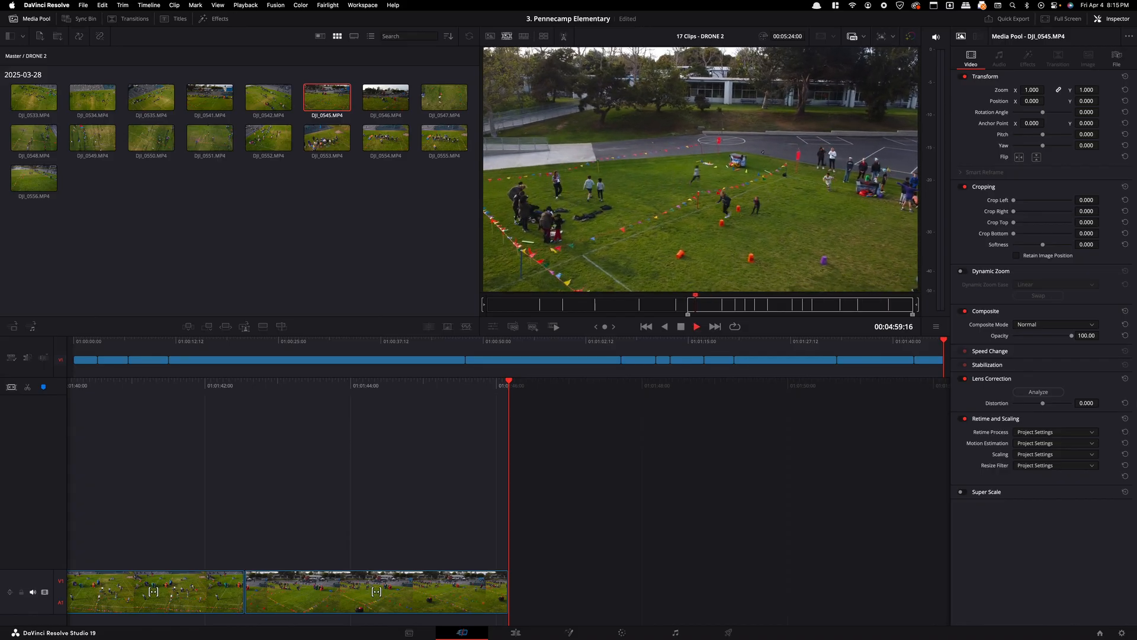
{"action": "key", "text": "shift+F12"}
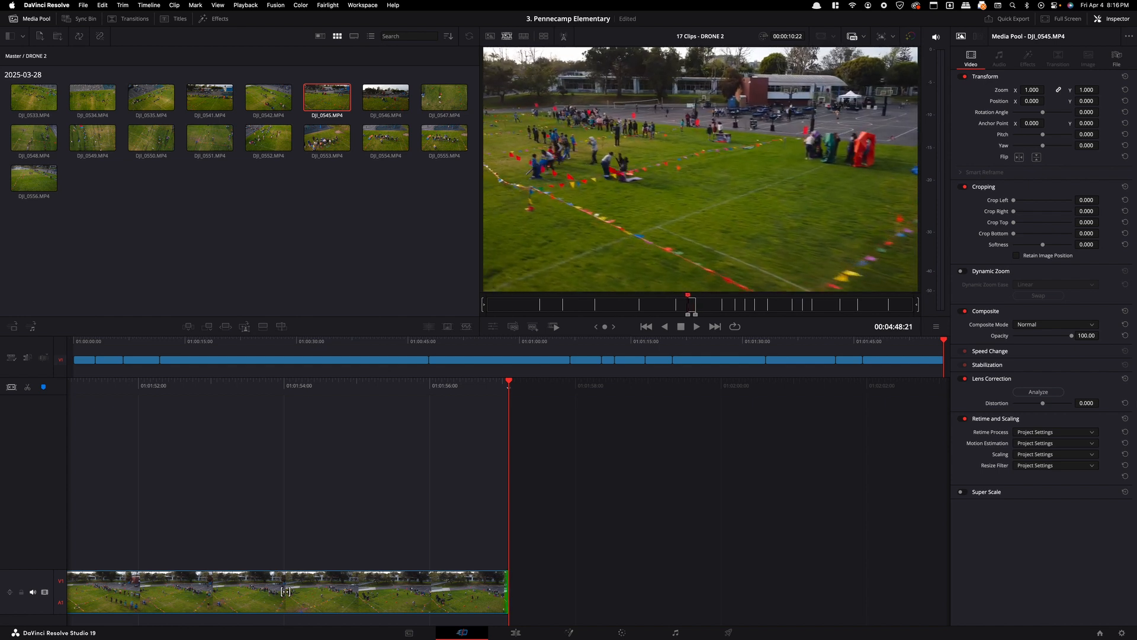
- Review the frames around 00:05:00 in DJI_0545.MP4, mark a section about 8 seconds long and append it to the timeline
{"action": "key", "text": "Left"}
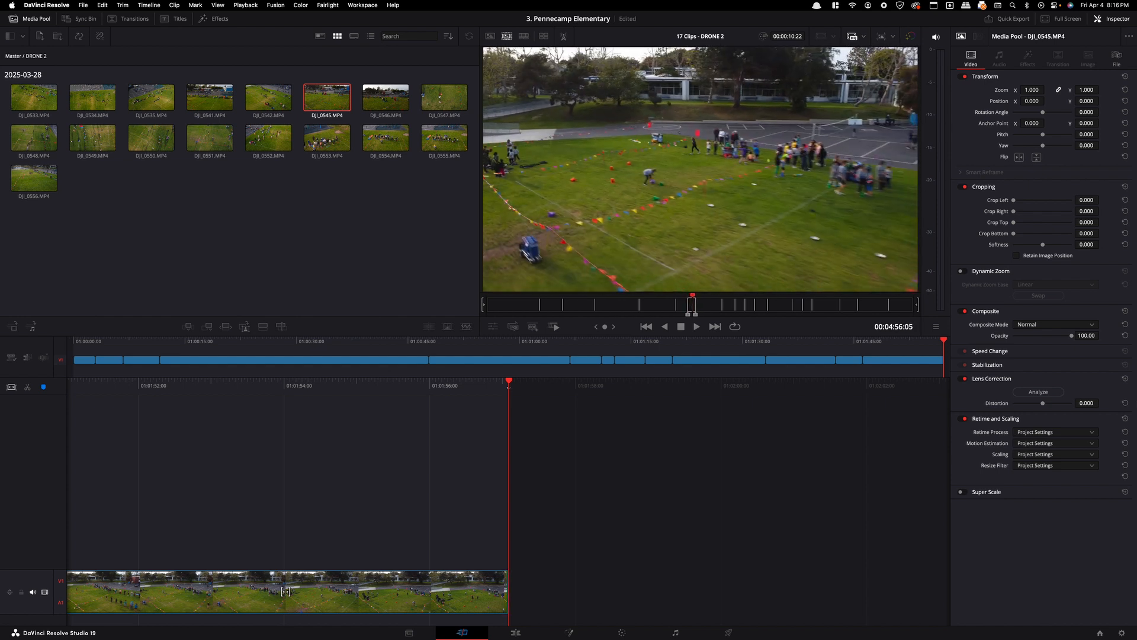
{"action": "key", "text": "j"}
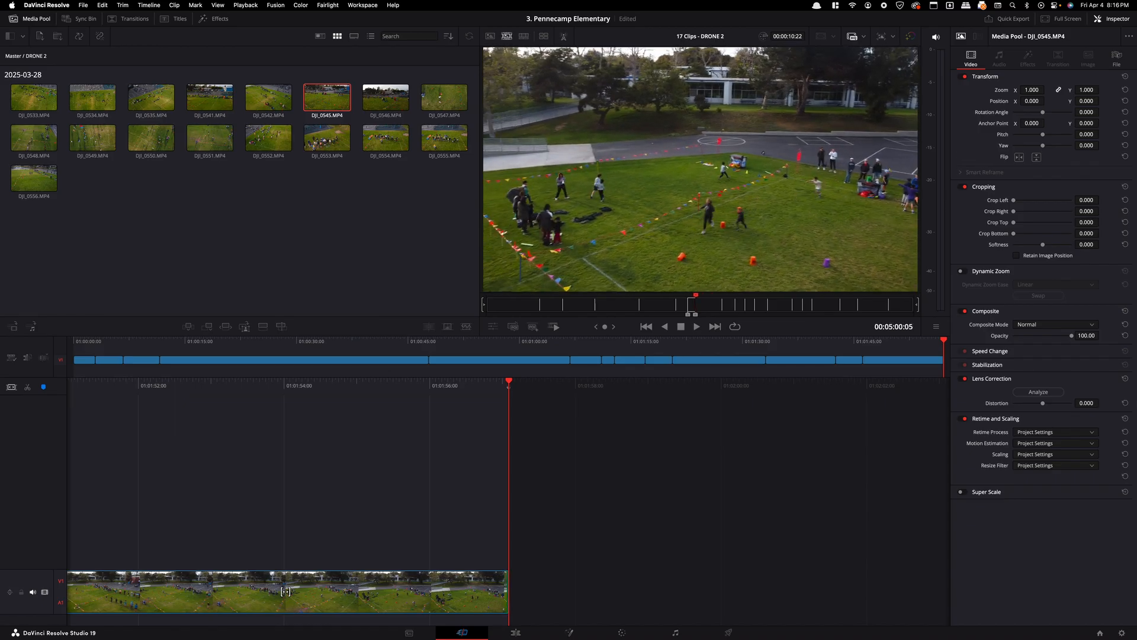
{"action": "key", "text": "l"}
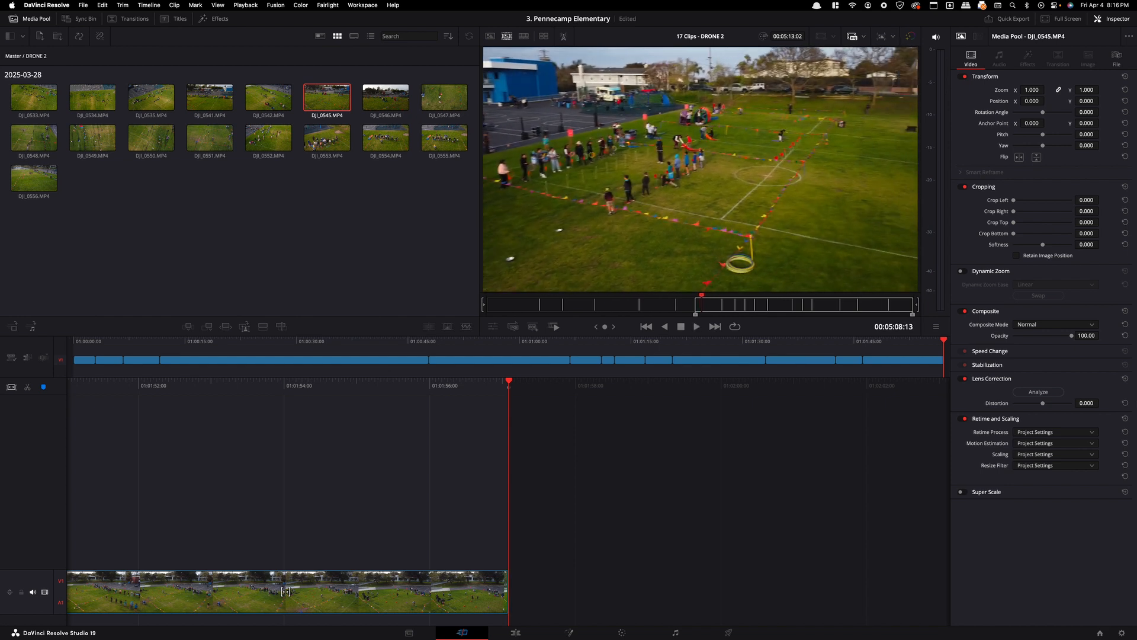
{"action": "key", "text": "space"}
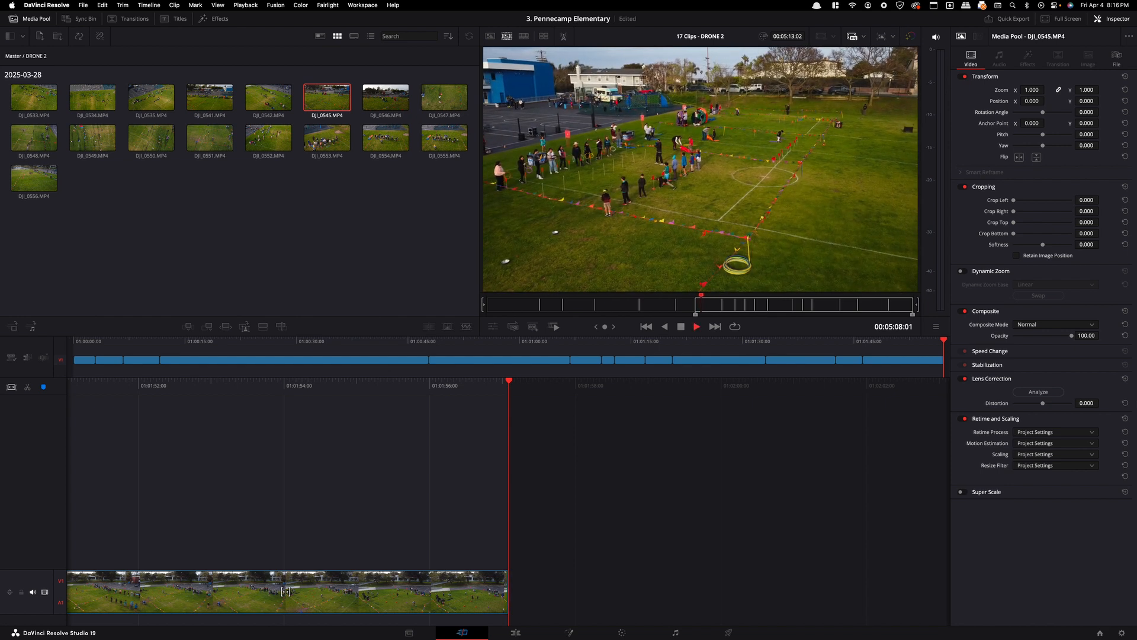
{"action": "key", "text": "shift+F12"}
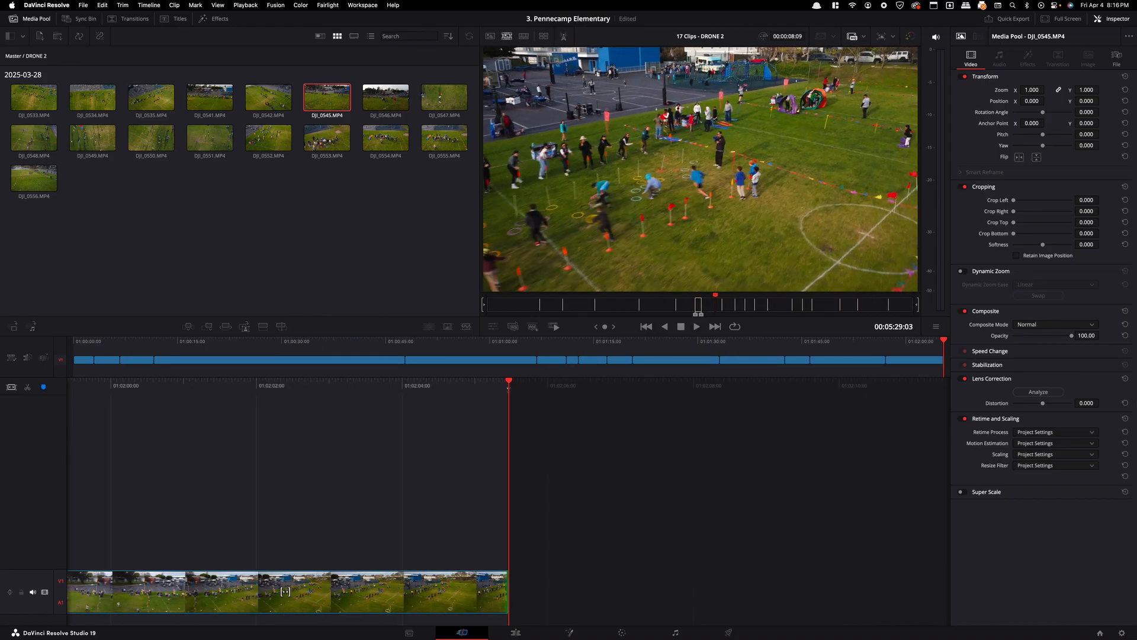
- Step back to about 00:05:26 in DJI_0545.MP4, mark a section about 11 seconds long and append it to the timeline
{"action": "key", "text": "Left"}
{"action": "key", "text": "Left"}
{"action": "key", "text": "Left"}
{"action": "key", "text": "Left"}
{"action": "key", "text": "Left"}
{"action": "key", "text": "Left"}
{"action": "key", "text": "Left"}
{"action": "key", "text": "Left"}
{"action": "key", "text": "Left"}
{"action": "key", "text": "Left"}
{"action": "key", "text": "Left"}
{"action": "key", "text": "Left"}
{"action": "key", "text": "Left"}
{"action": "key", "text": "Left"}
{"action": "key", "text": "Left"}
{"action": "key", "text": "Left"}
{"action": "key", "text": "Left"}
{"action": "key", "text": "Left"}
{"action": "key", "text": "Left"}
{"action": "key", "text": "Left"}
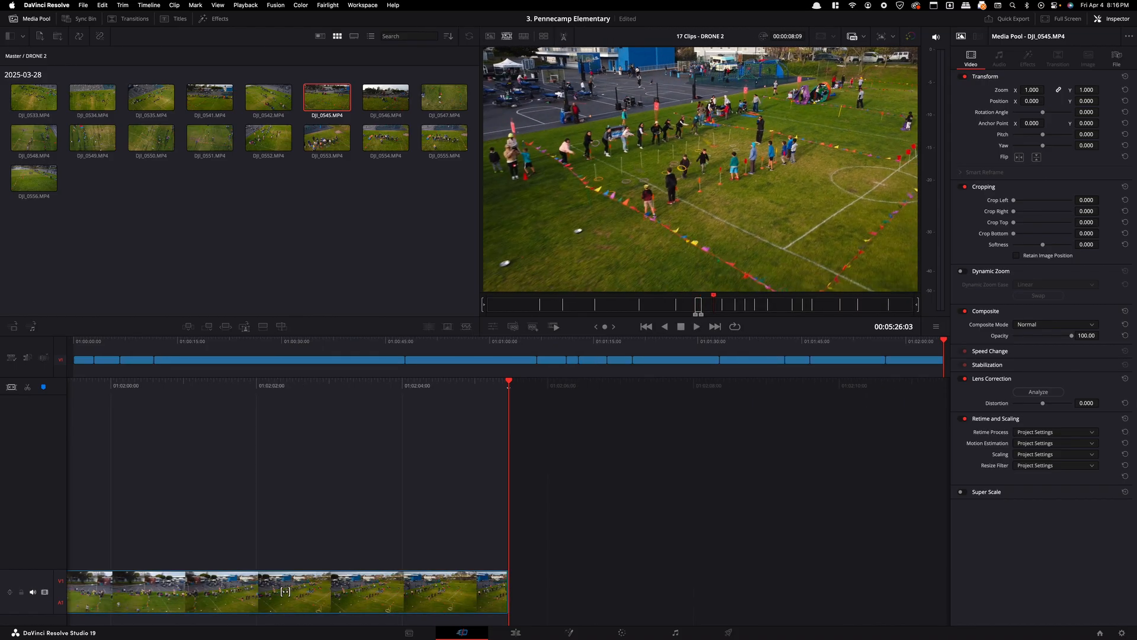
{"action": "key", "text": "i"}
{"action": "key", "text": "space"}
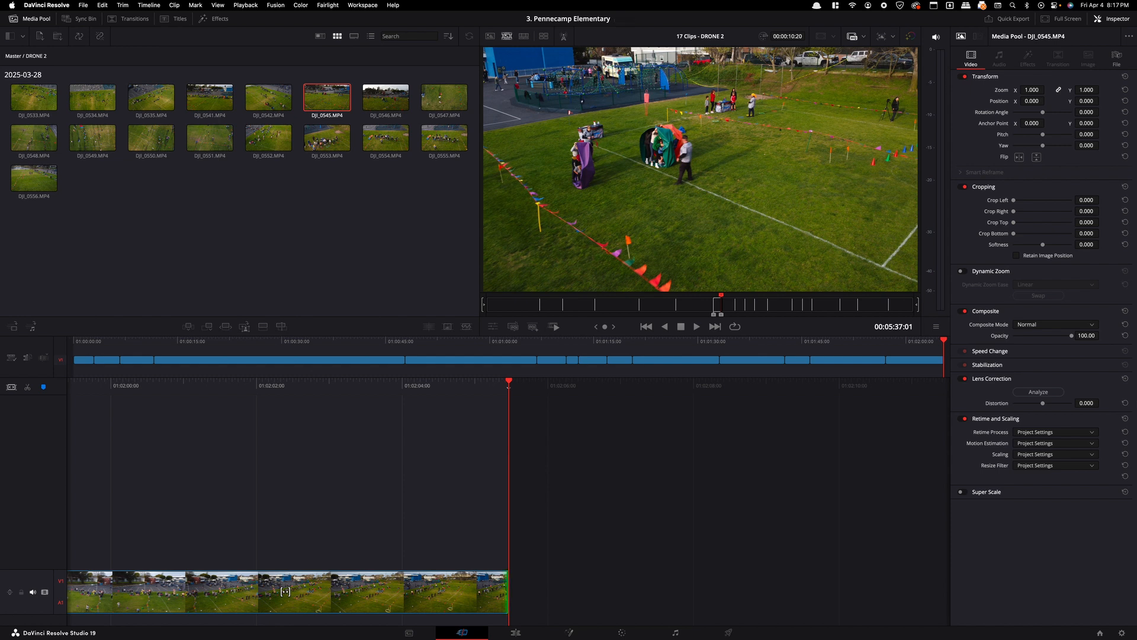
{"action": "key", "text": "shift+F12"}
- Move on to DJI_0546.MP4, mark a section about 5 seconds long and append it to the timeline
{"action": "key", "text": "Right"}
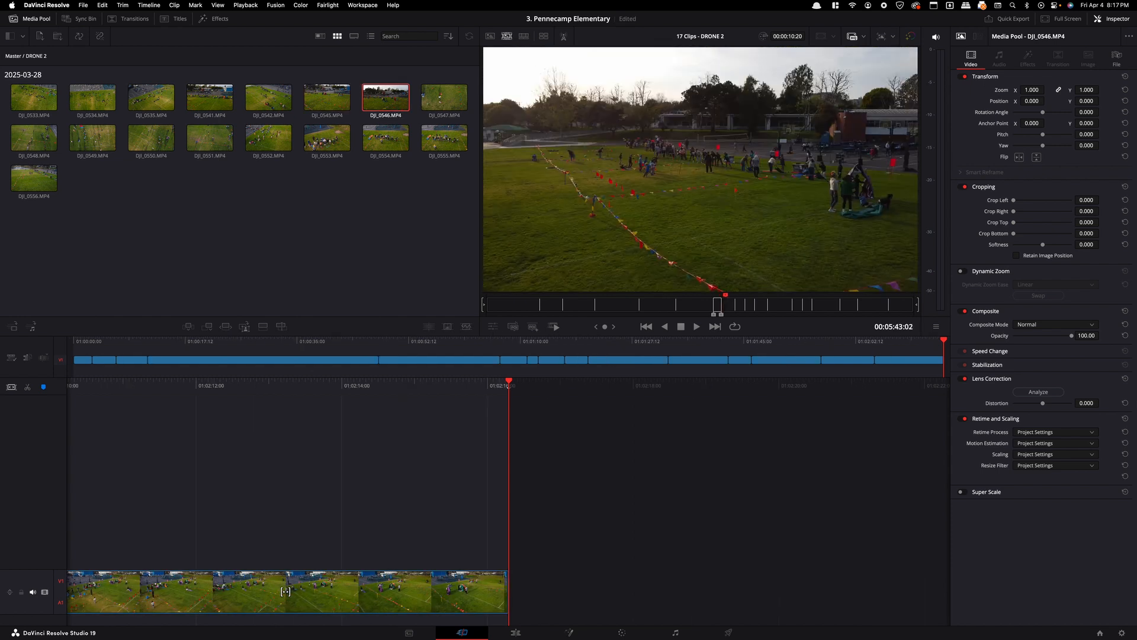
{"action": "key", "text": "j"}
{"action": "key", "text": "l"}
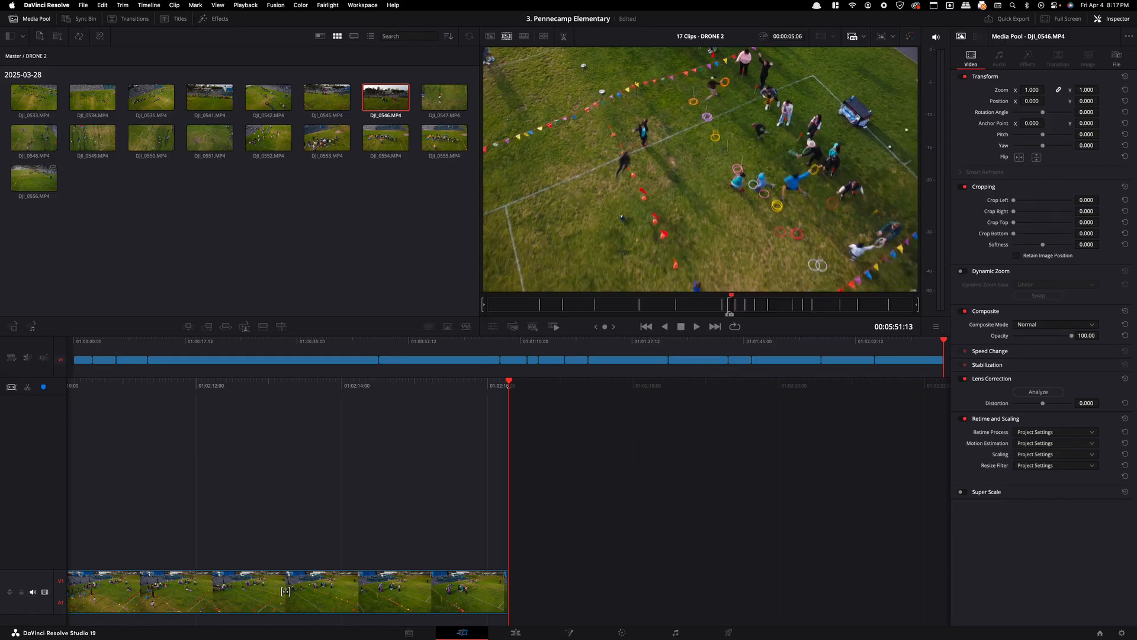
{"action": "key", "text": "shift+F12"}
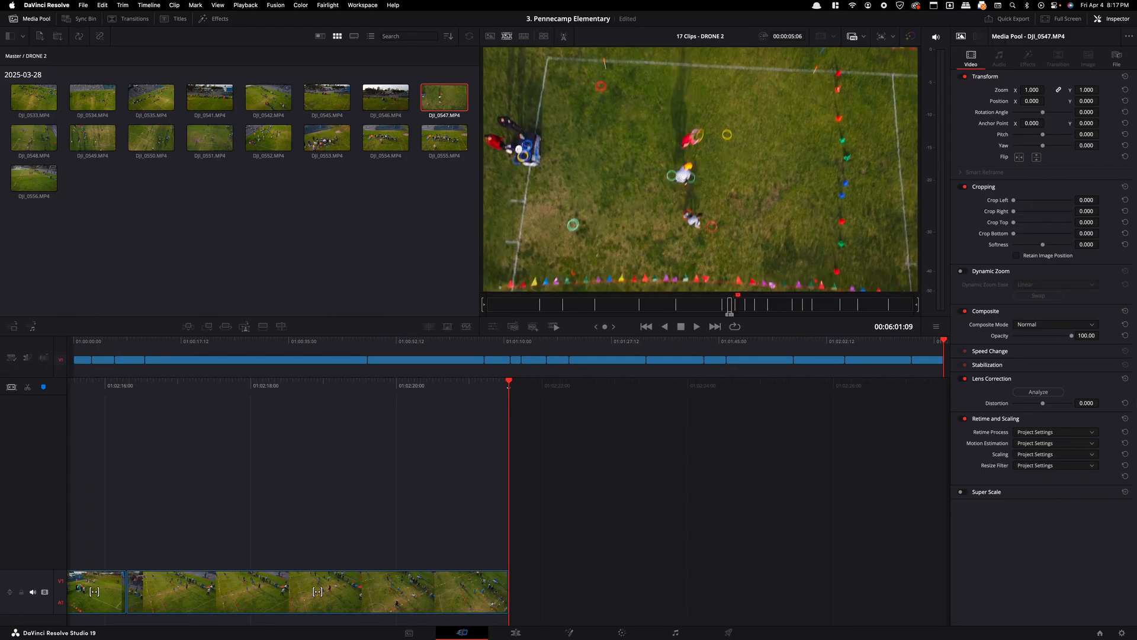
- Mark a section about 9.5 seconds long in DJI_0547.MP4, ending near 00:06:11, and append it to the timeline
{"action": "key", "text": "i"}
{"action": "key", "text": "l"}
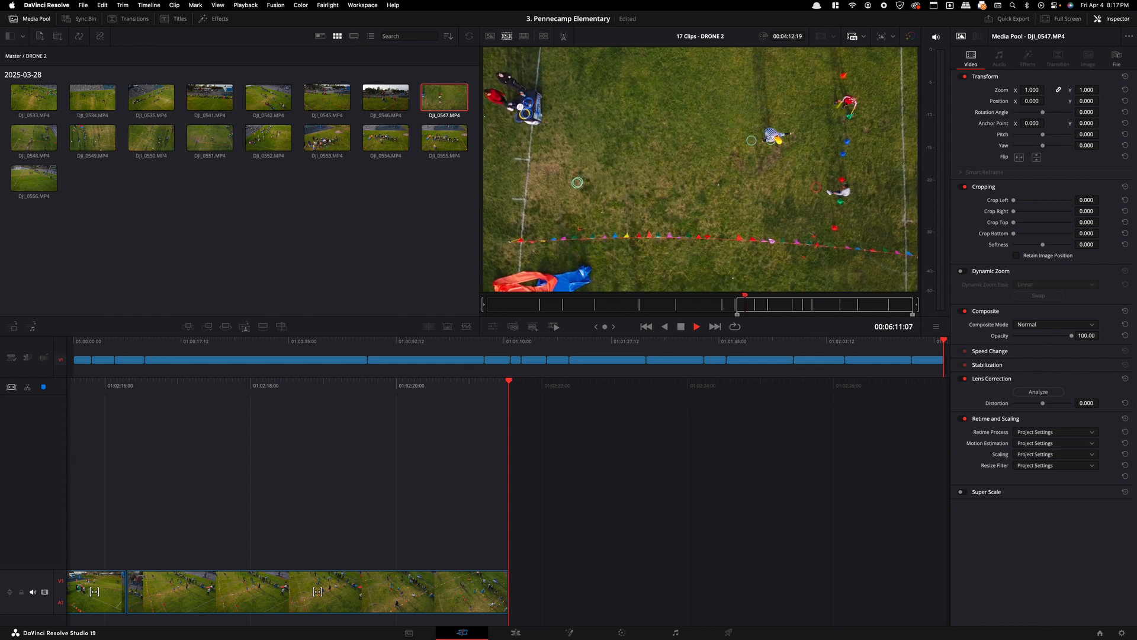
{"action": "key", "text": "j"}
{"action": "key", "text": "j"}
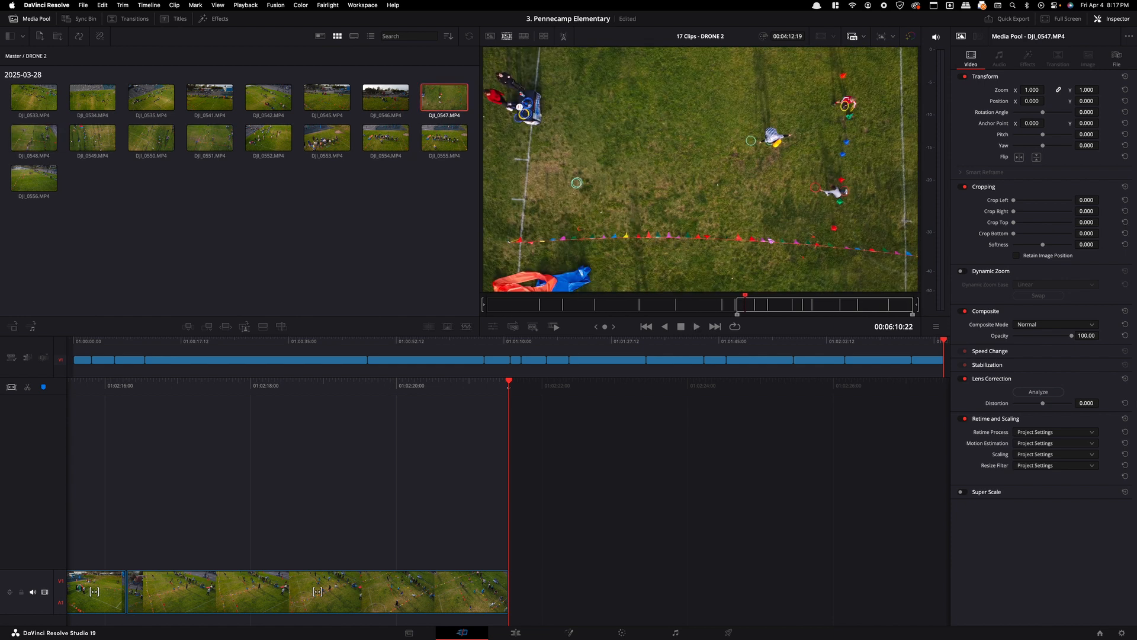
{"action": "key", "text": "shift+F12"}
- Skim ahead to DJI_0548.MP4, clear the old range, mark a section about 5 seconds long and append it to the timeline
{"action": "key", "text": "l"}
{"action": "key", "text": "l"}
{"action": "key", "text": "l"}
{"action": "key", "text": "l"}
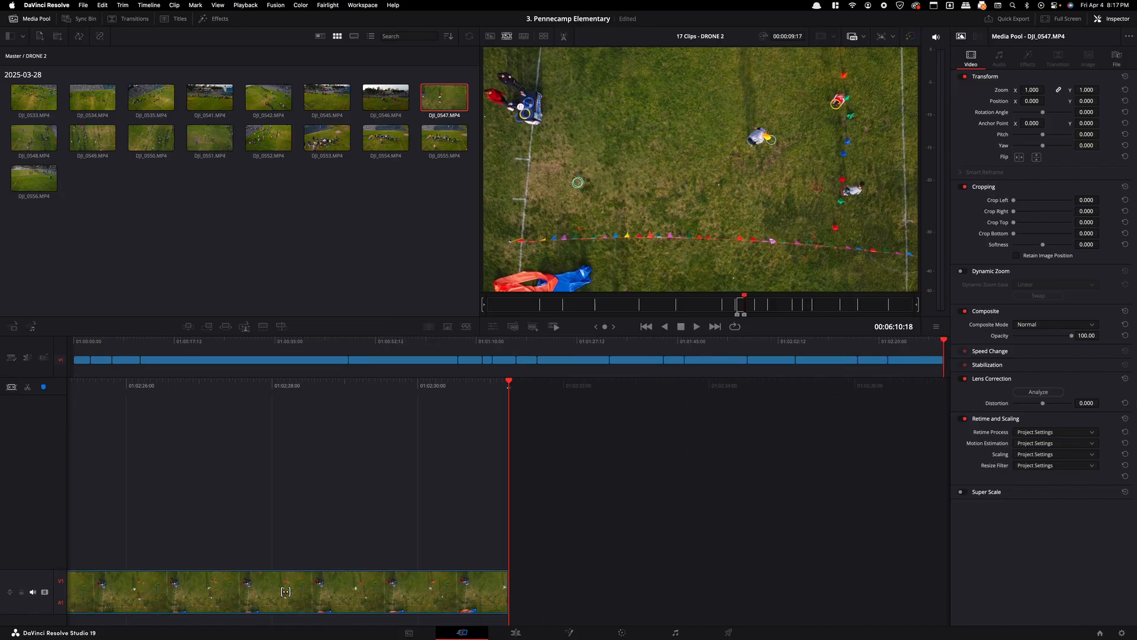
{"action": "key", "text": "alt+x"}
{"action": "key", "text": "l"}
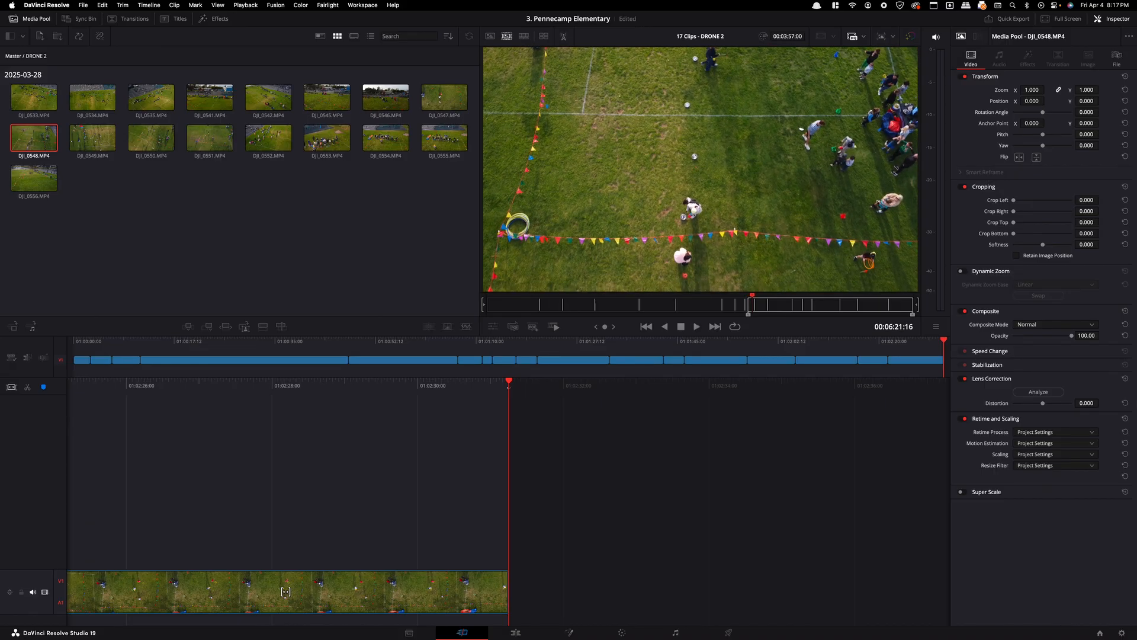
{"action": "key", "text": "o"}
{"action": "key", "text": "shift+F12"}
- Skim through the rest of DJI_0548.MP4, mark a section about 3.5 seconds long in DJI_0549.MP4 and append it to the timeline
{"action": "key", "text": "l"}
{"action": "key", "text": "l"}
{"action": "key", "text": "l"}
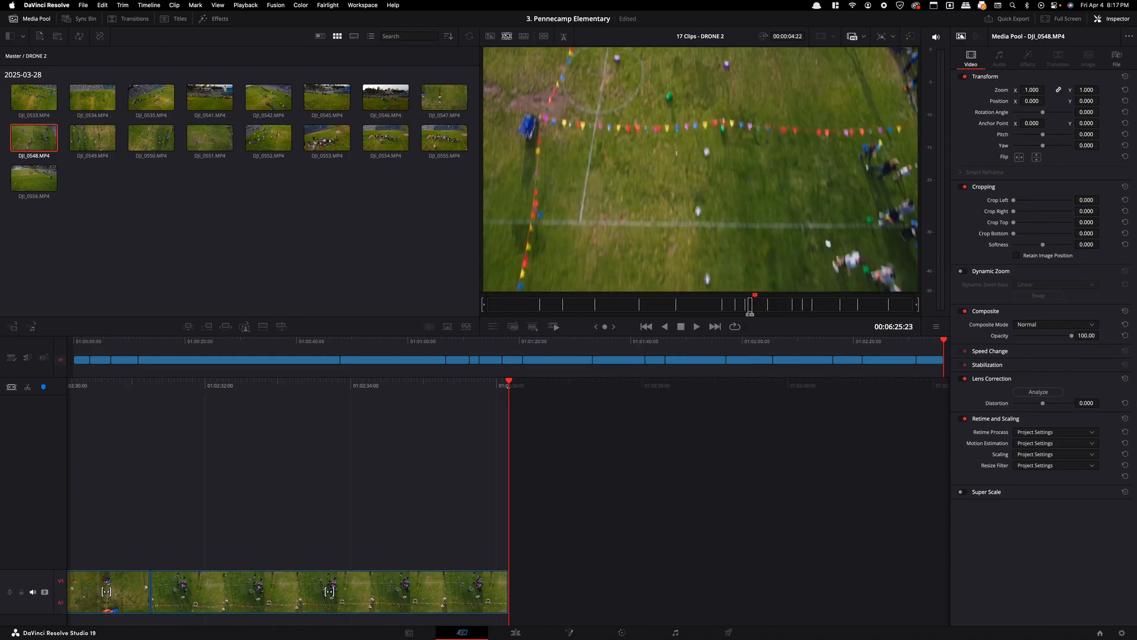
{"action": "key", "text": "j"}
{"action": "key", "text": "i"}
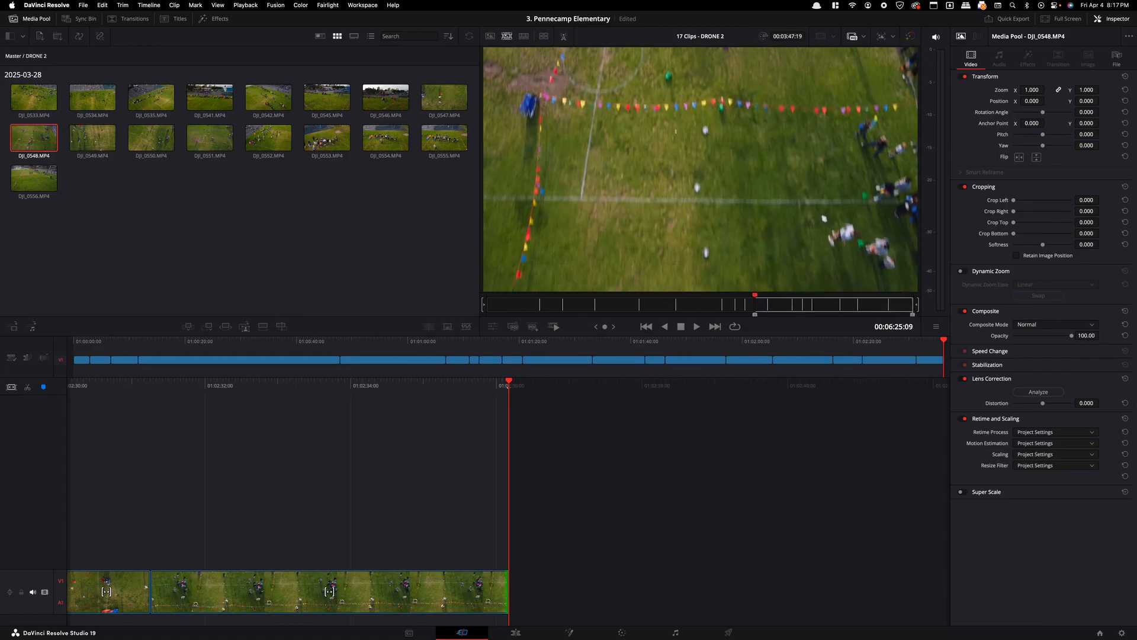
{"action": "key", "text": "l"}
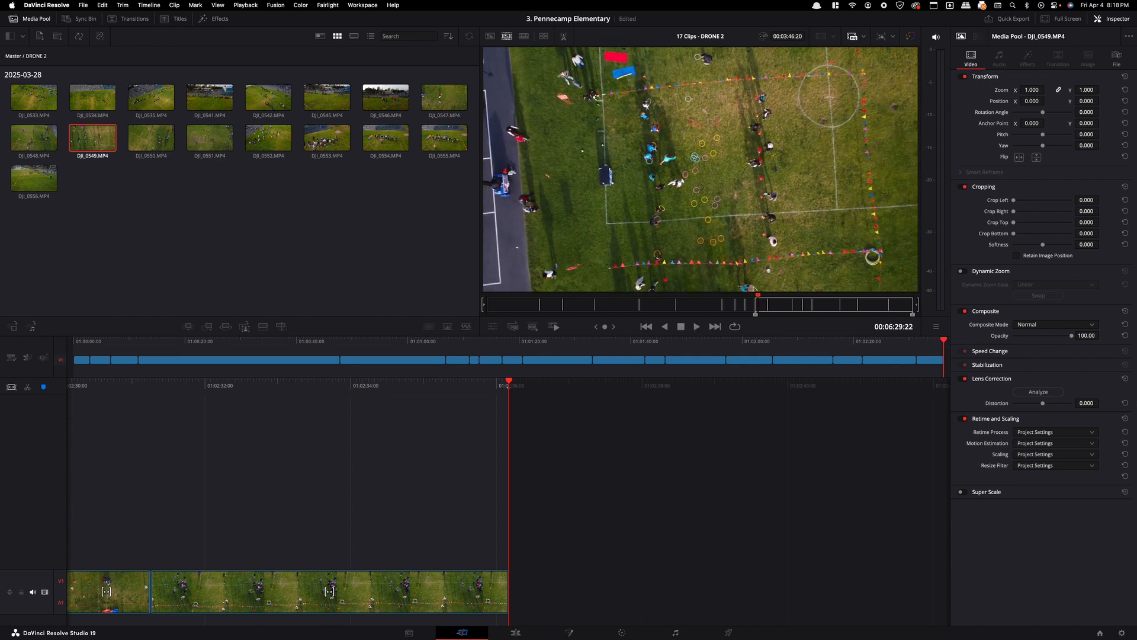
{"action": "key", "text": "o"}
{"action": "key", "text": "shift+F12"}
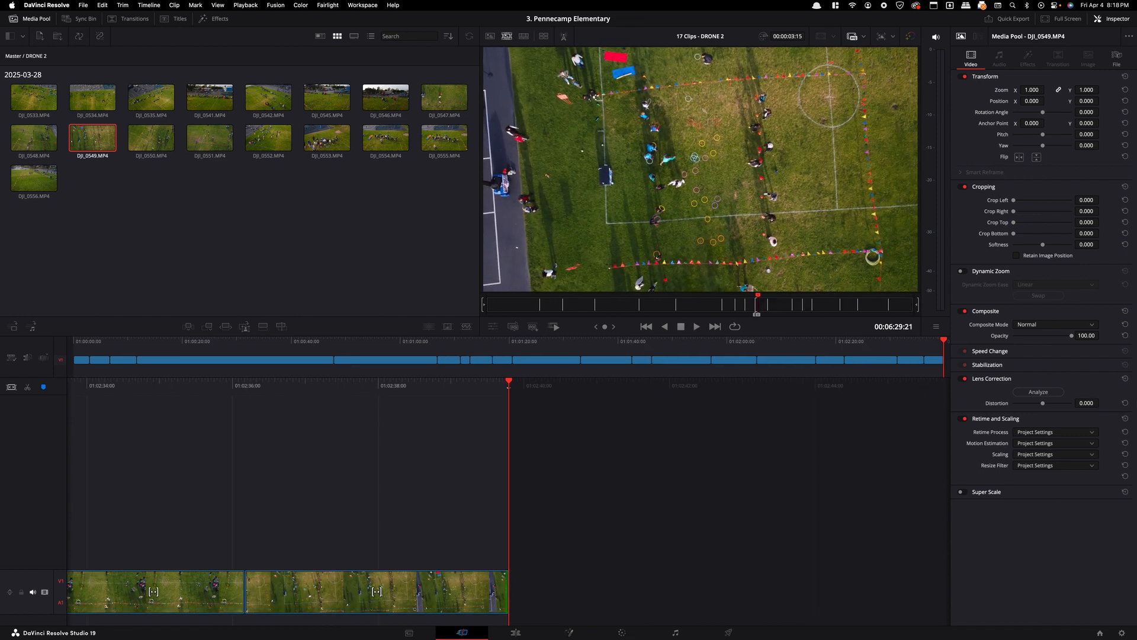
- Check the frames around 00:06:30 in DJI_0549.MP4, mark another section about 7 seconds long and append it to the timeline
{"action": "key", "text": "Left"}
{"action": "key", "text": "Left"}
{"action": "key", "text": "Left"}
{"action": "key", "text": "Left"}
{"action": "key", "text": "Left"}
{"action": "key", "text": "Left"}
{"action": "key", "text": "Left"}
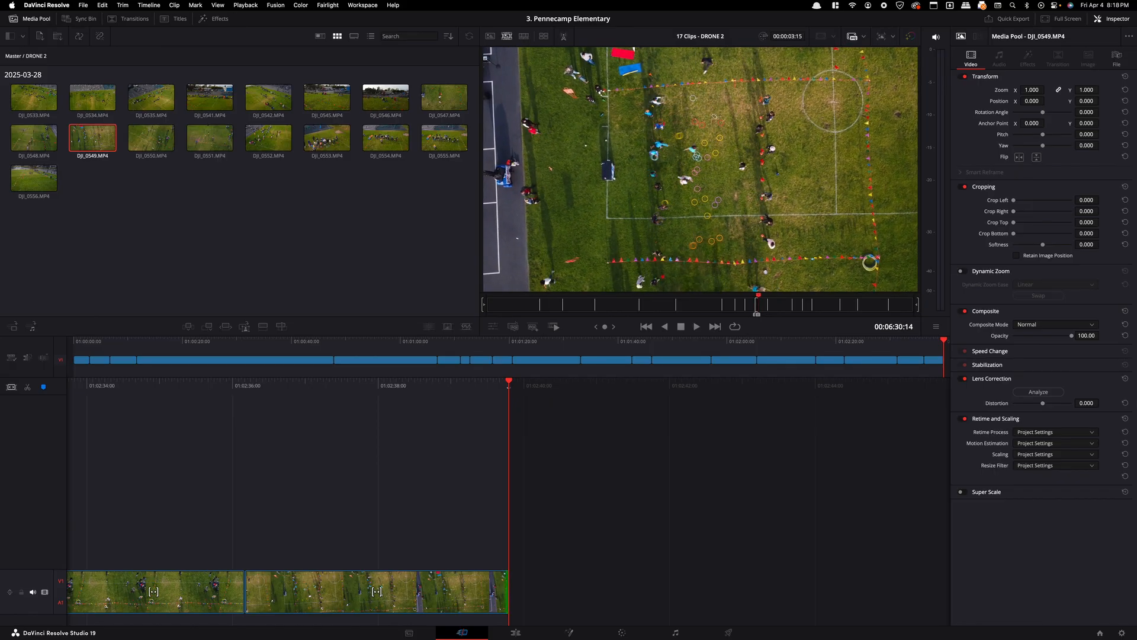
{"action": "key", "text": "i"}
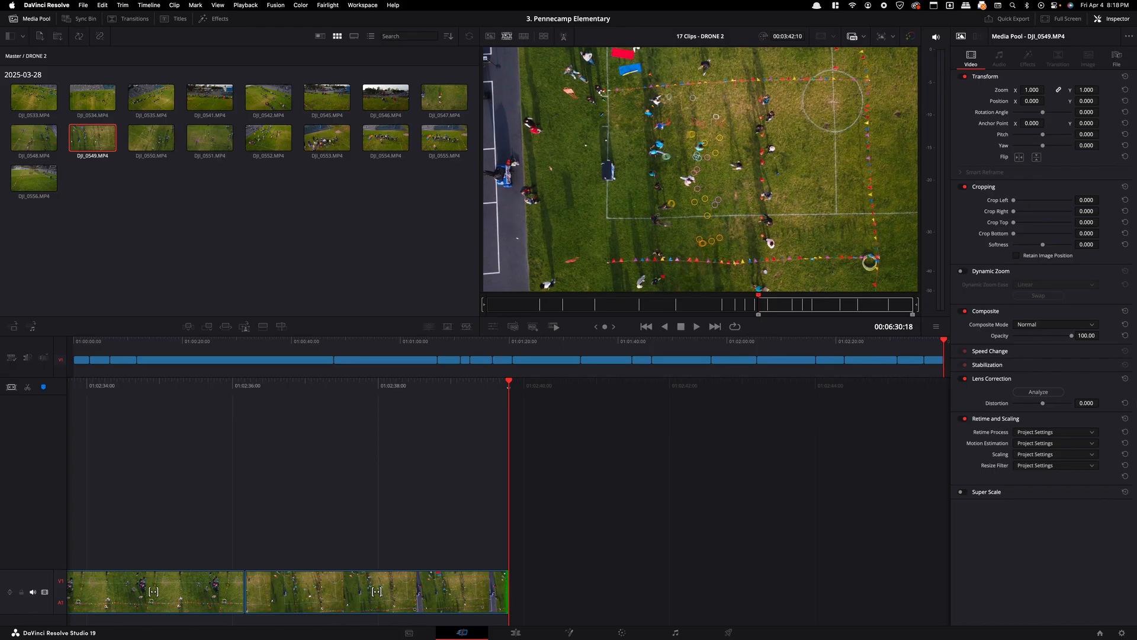
{"action": "key", "text": "space"}
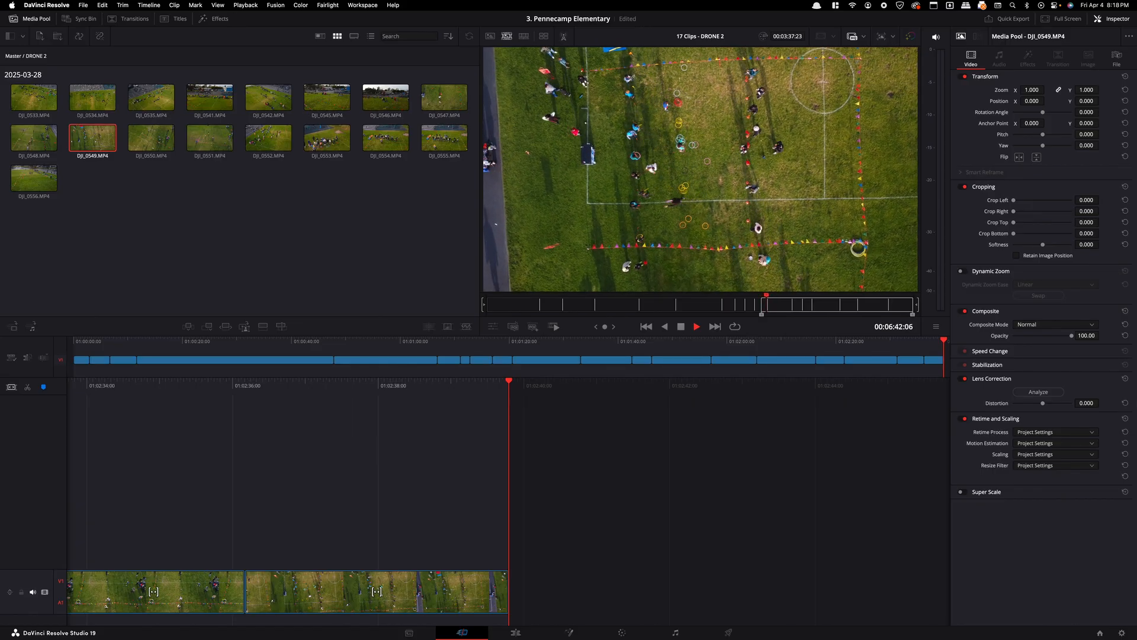
{"action": "key", "text": "shift+F12"}
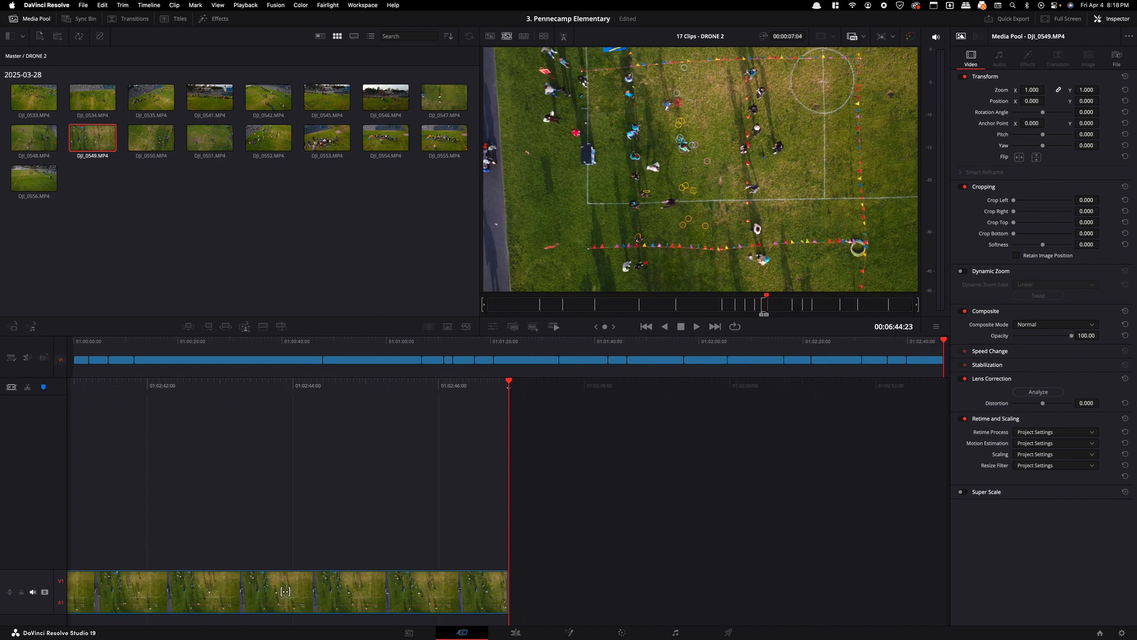
- Skim past DJI_0550.MP4, mark a section about 10 seconds long in DJI_0551.MP4 starting near 00:07:23 and append it to the timeline
{"action": "key", "text": "Right"}
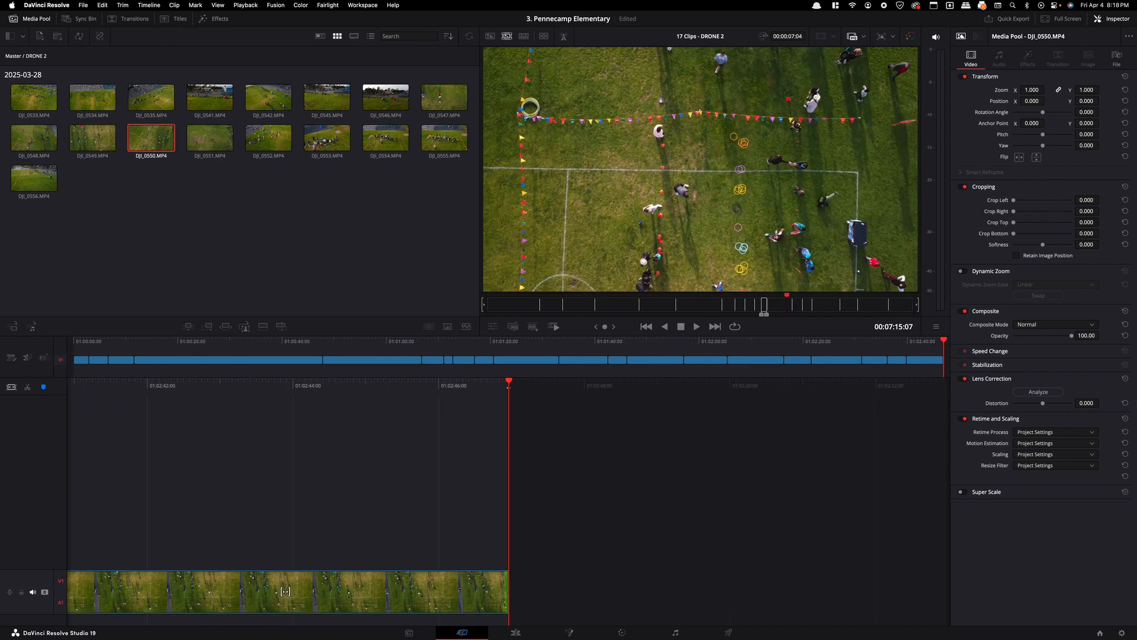
{"action": "key", "text": "Right"}
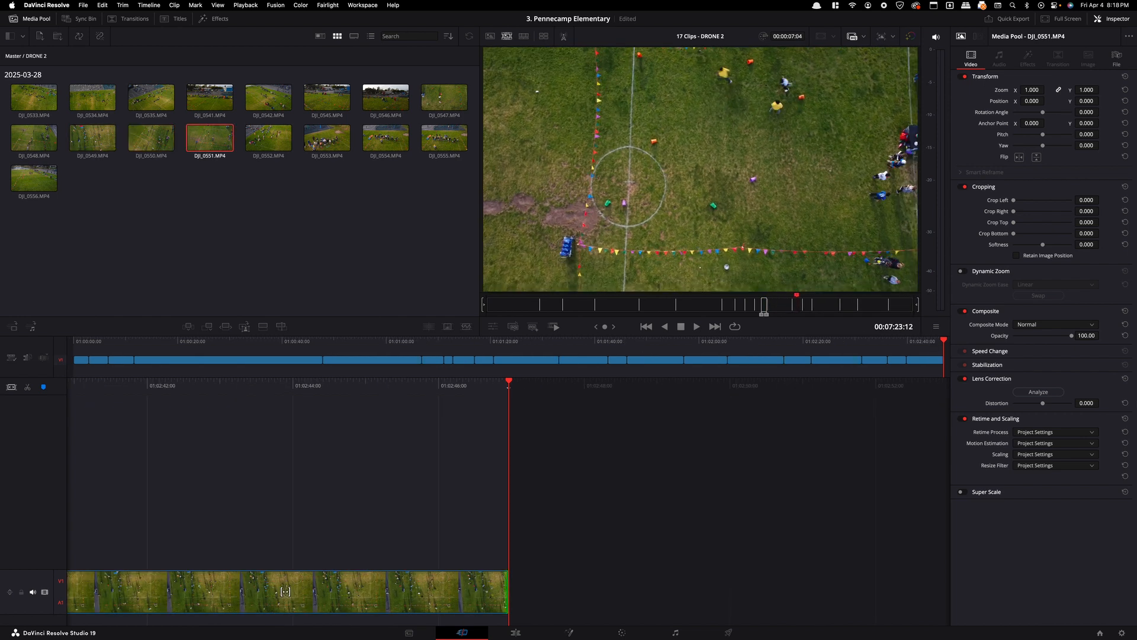
{"action": "key", "text": "Left"}
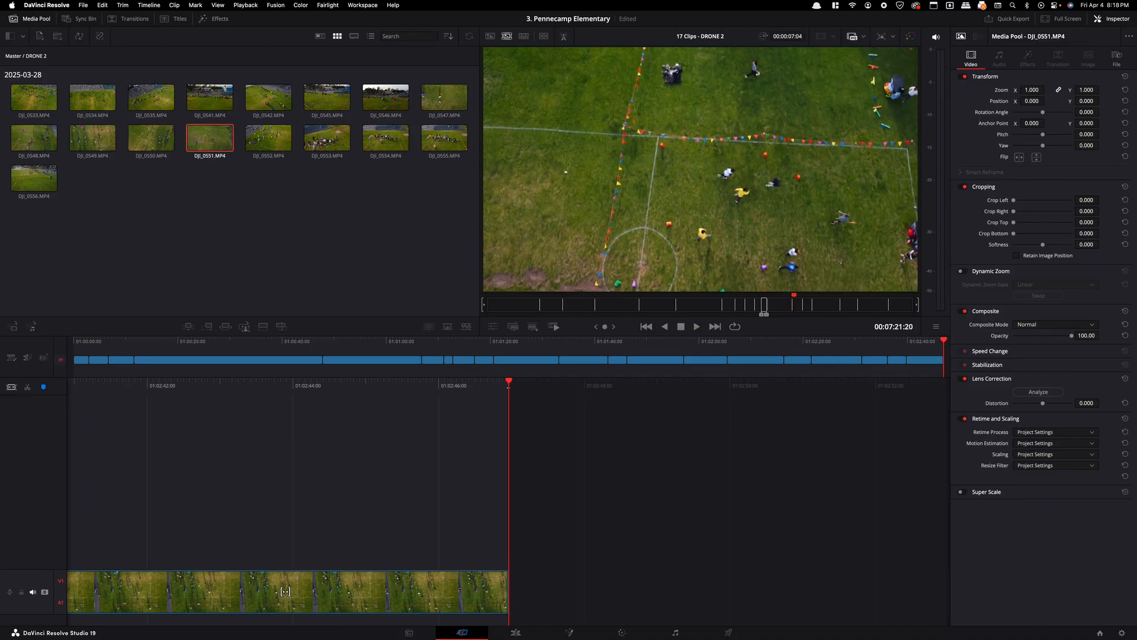
{"action": "key", "text": "j"}
{"action": "key", "text": "l"}
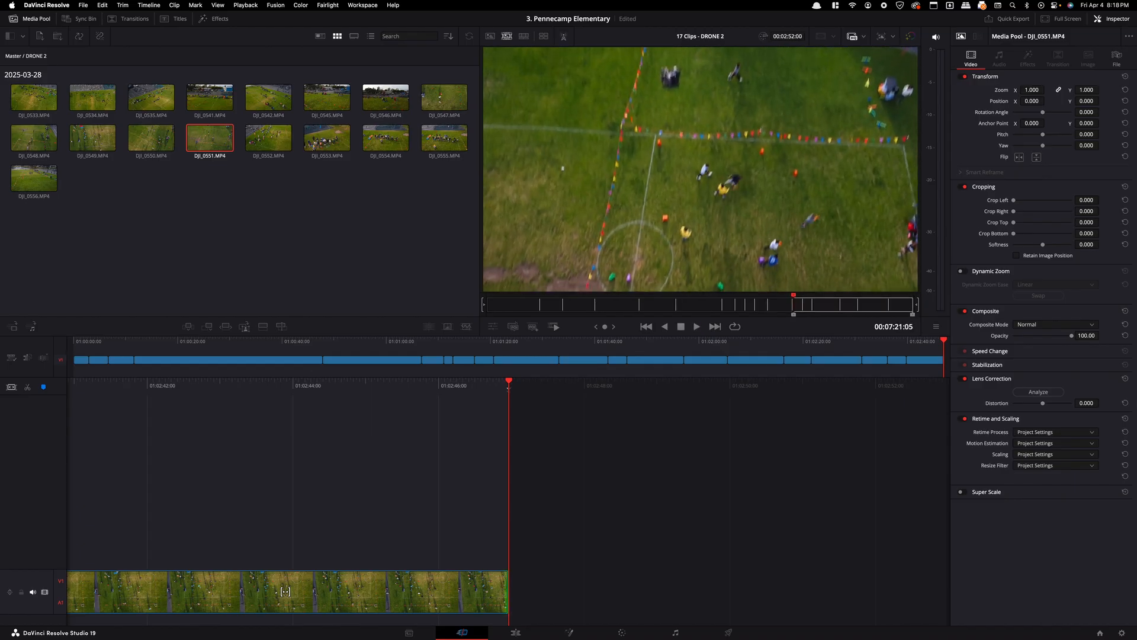
{"action": "key", "text": "i"}
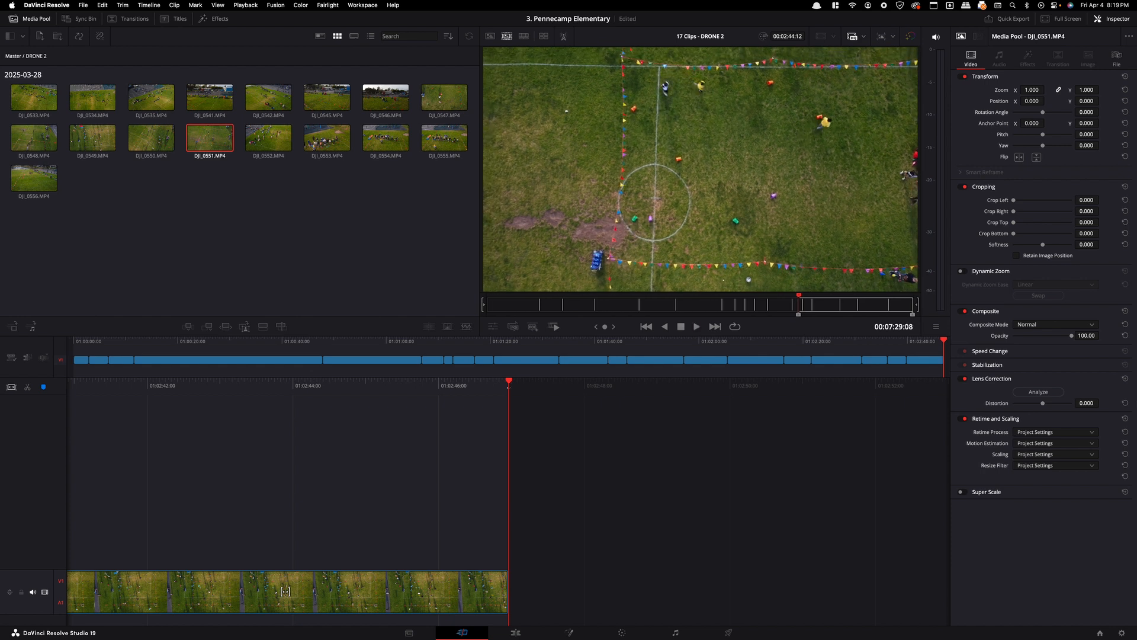
{"action": "key", "text": "i"}
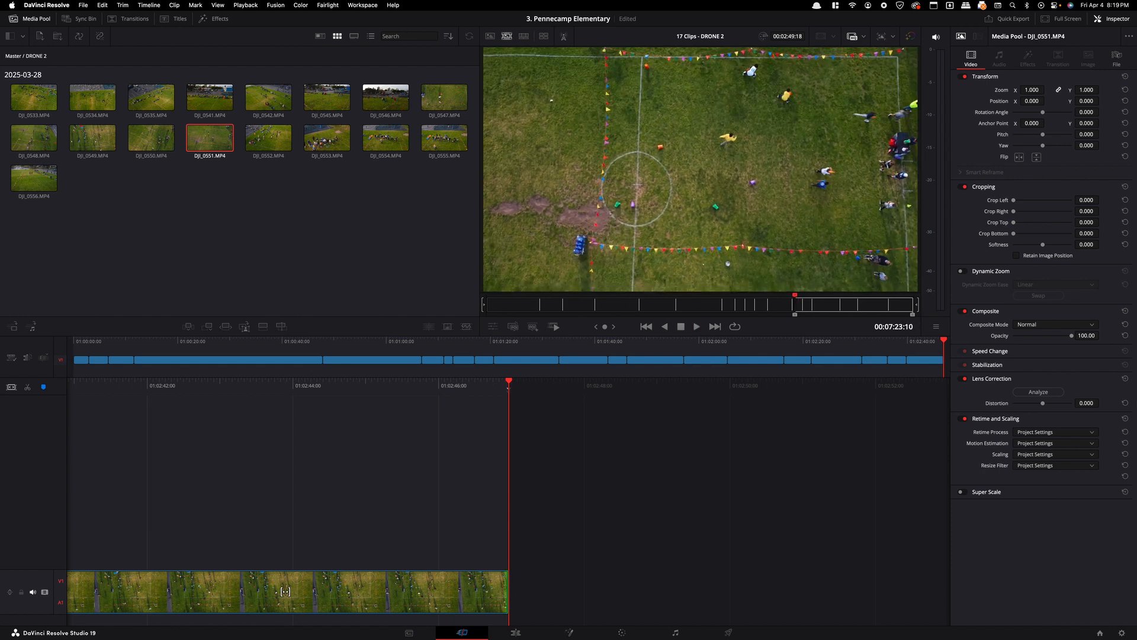
{"action": "key", "text": "space"}
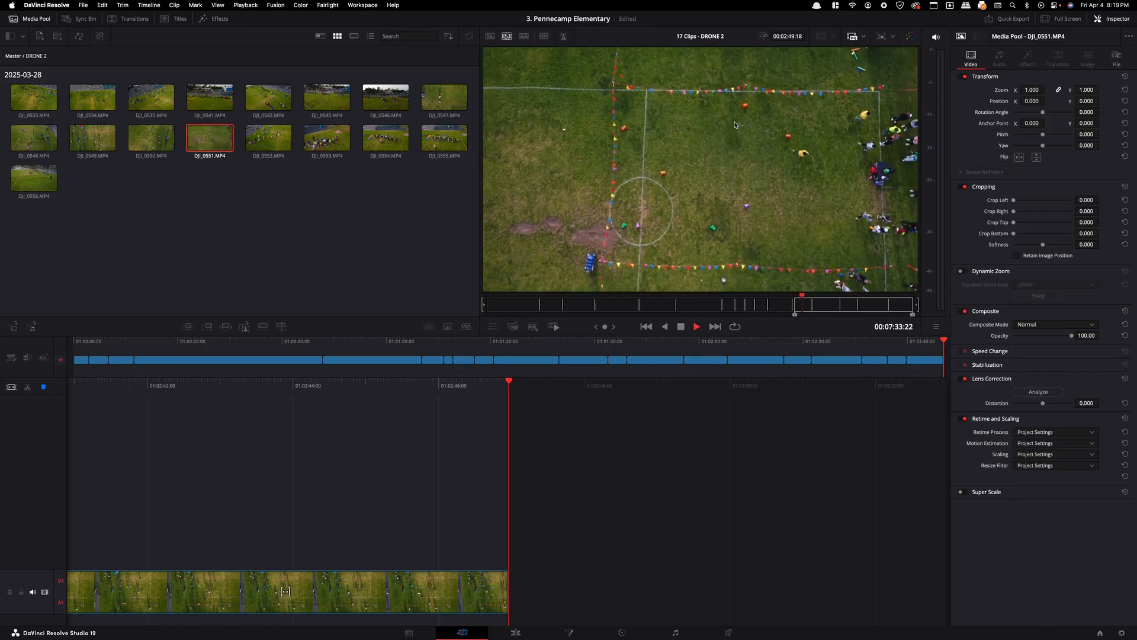
{"action": "key", "text": "shift+F12"}
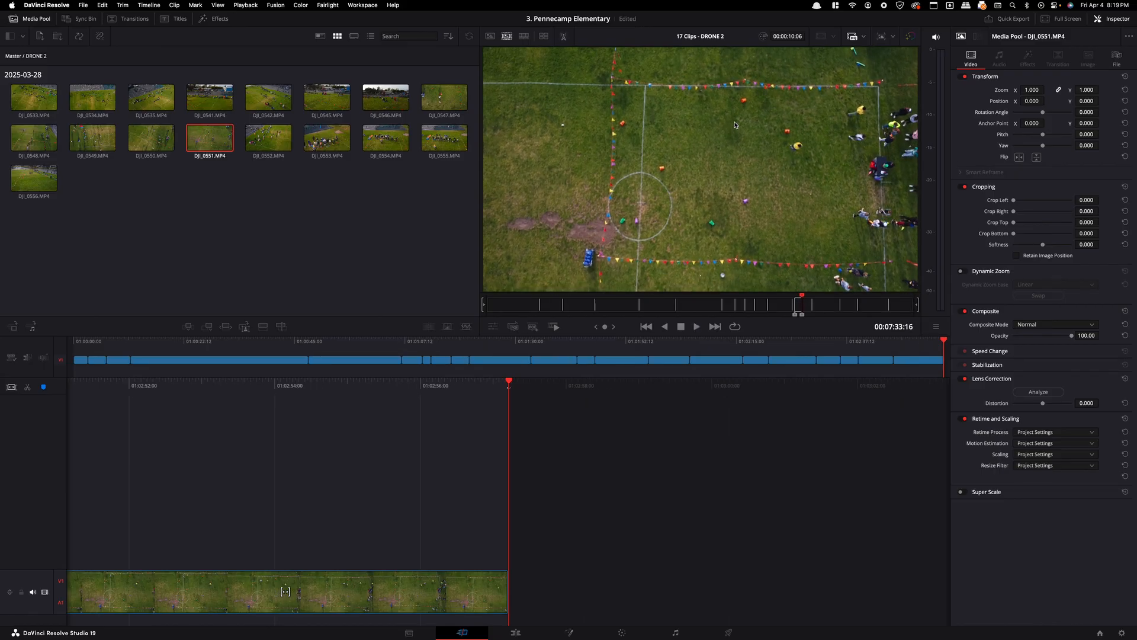
- Skim ahead to DJI_0552.MP4, mark a section about 3 seconds long ending near 00:07:41 and append it to the timeline
{"action": "key", "text": "Down"}
{"action": "scroll", "coordinate": [734, 125], "scroll_direction": "left", "scroll_amount": 8}
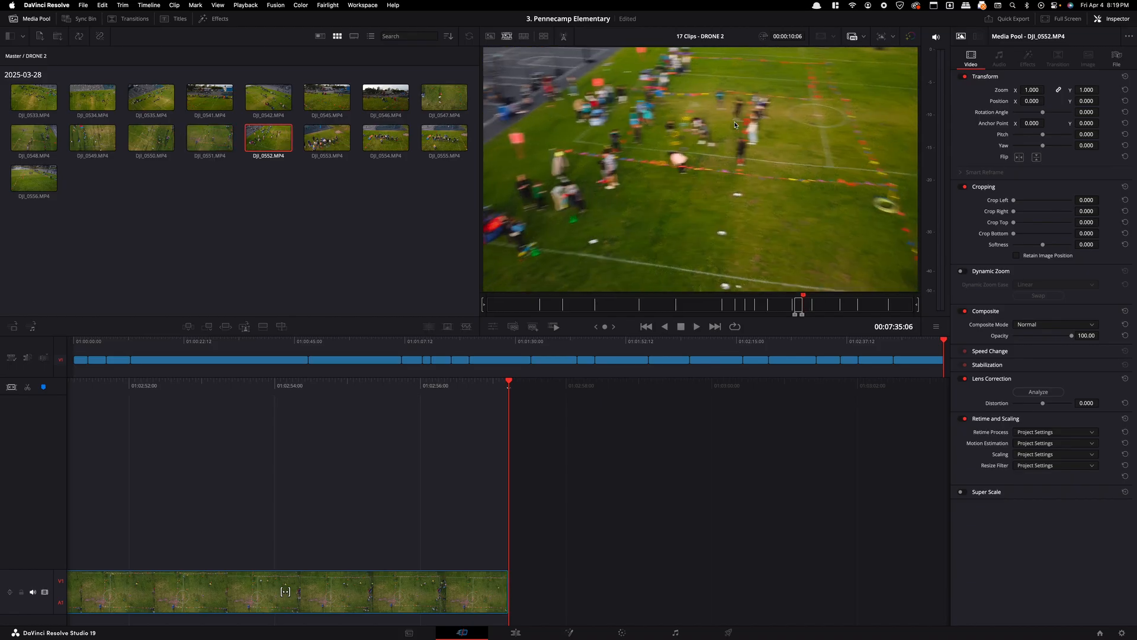
{"action": "scroll", "coordinate": [735, 125], "scroll_direction": "left", "scroll_amount": 2}
{"action": "scroll", "coordinate": [735, 125], "scroll_direction": "right", "scroll_amount": 2}
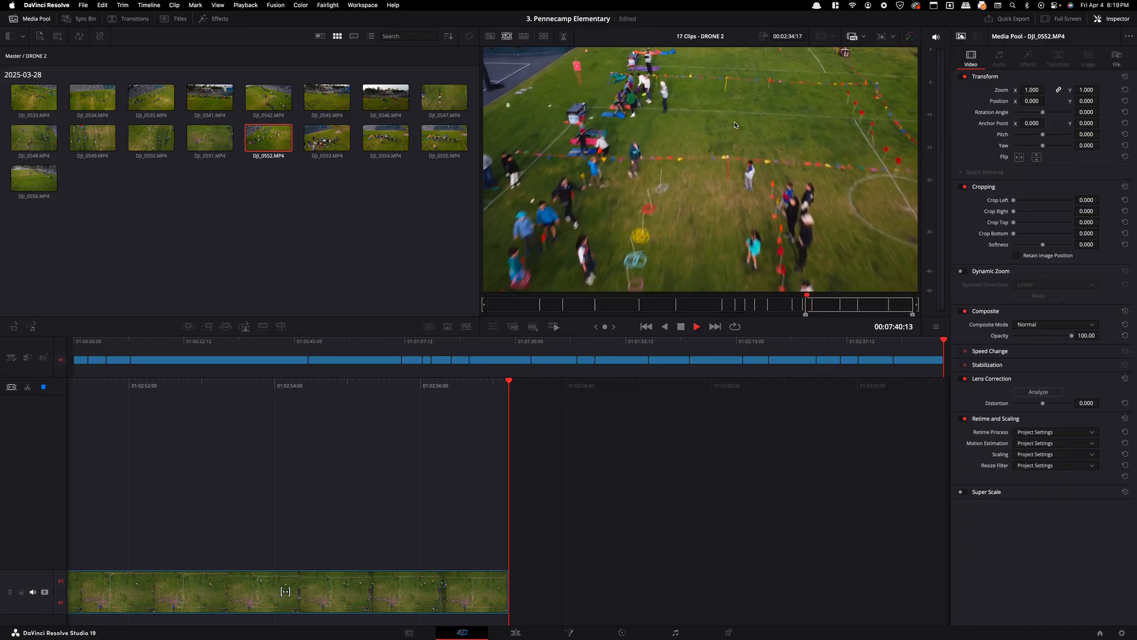
{"action": "key", "text": "shift+F12"}
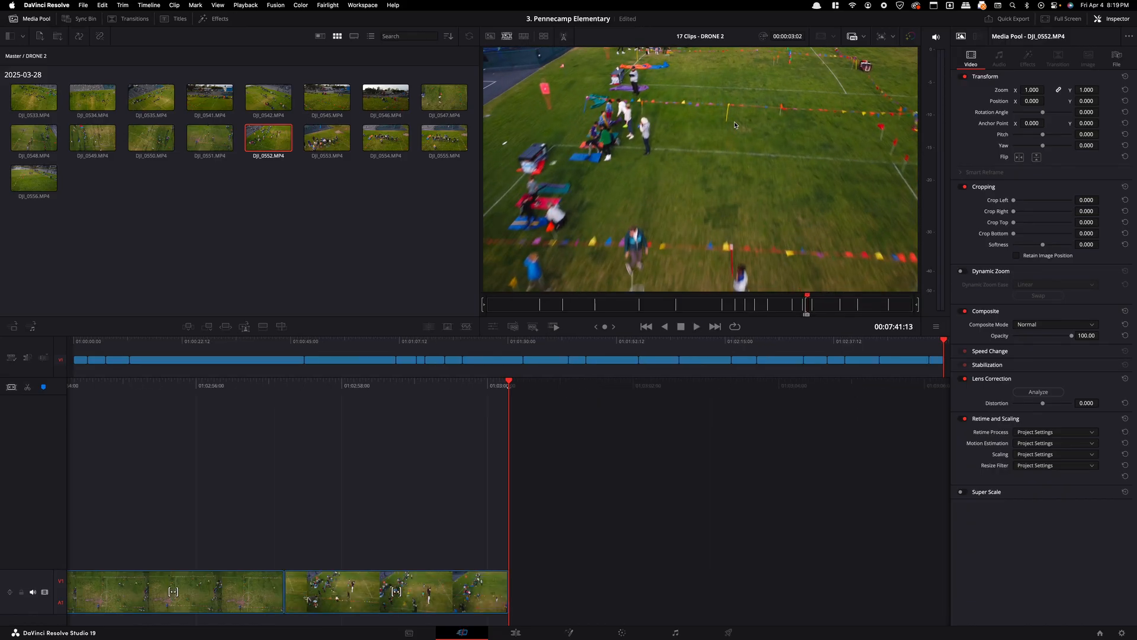
- Mark a section about 12.5 seconds long in DJI_0553.MP4, ending near 00:08:18, and append it to the timeline
{"action": "key", "text": "Right"}
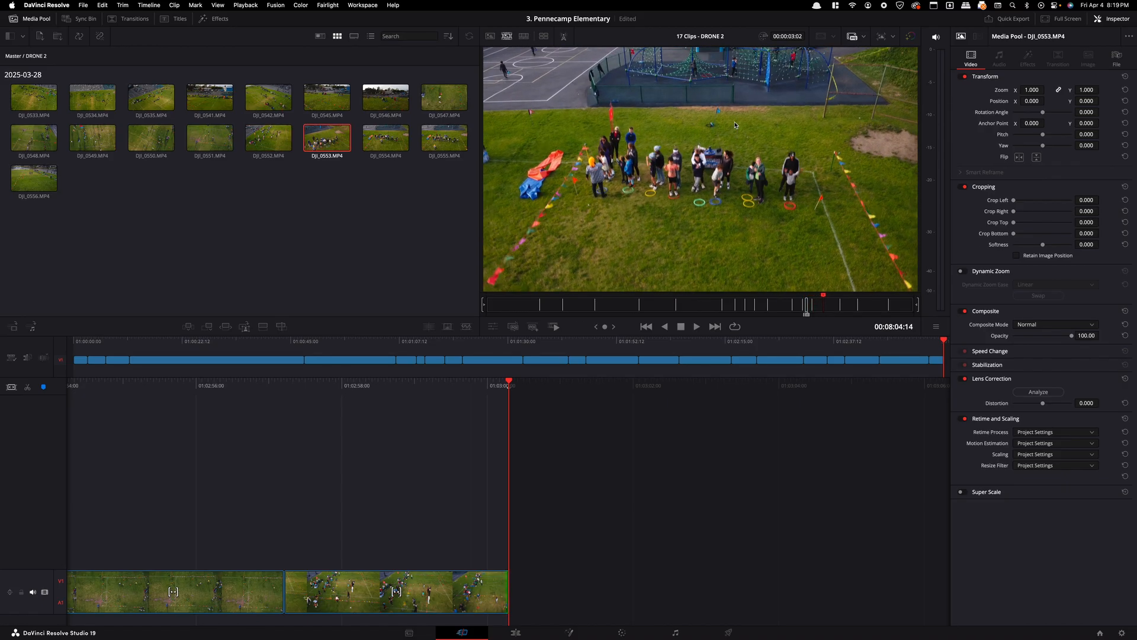
{"action": "key", "text": "space"}
{"action": "key", "text": "i"}
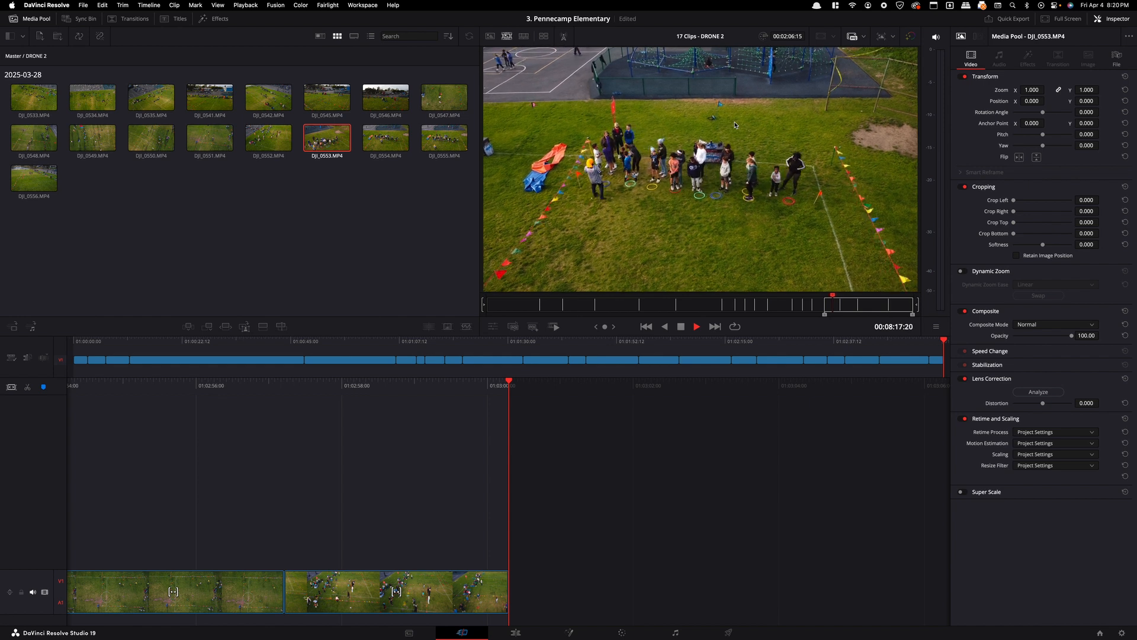
{"action": "key", "text": "o"}
{"action": "key", "text": "shift+F12"}
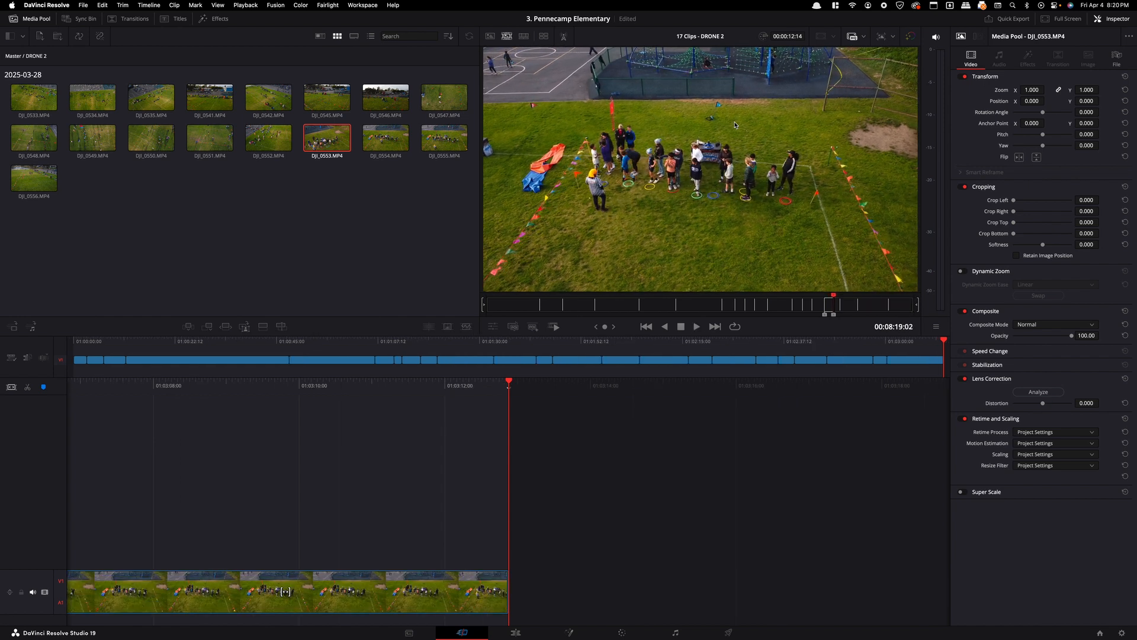
- Mark two sections in DJI_0555.MP4, about 20 seconds and about 16 seconds long, and append each to the timeline
{"action": "key", "text": "Right"}
{"action": "key", "text": "Right"}
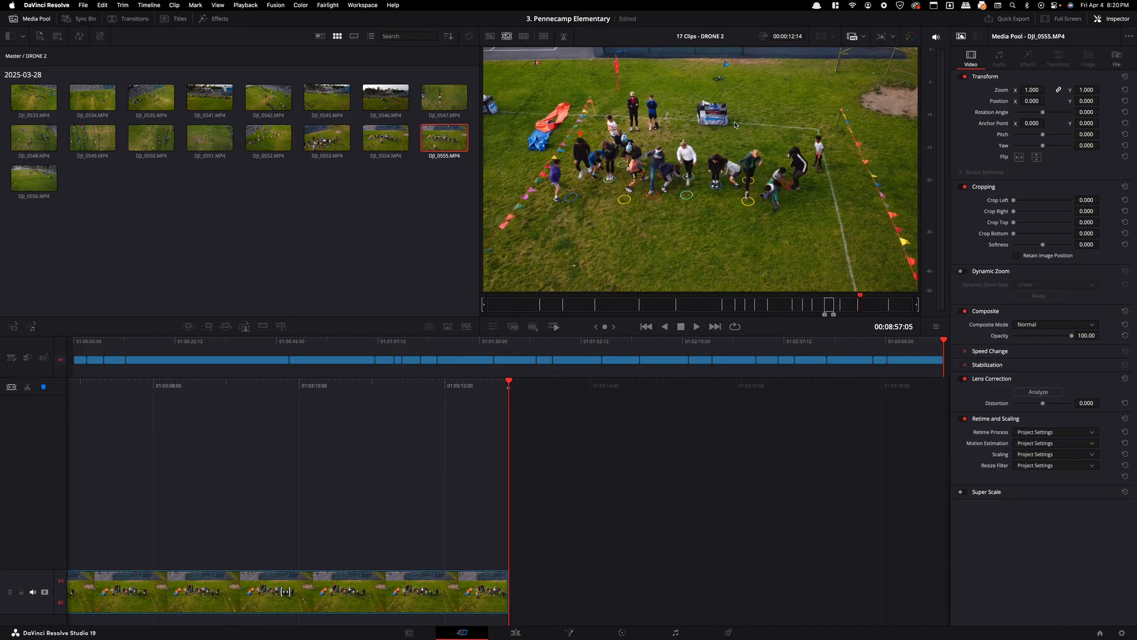
{"action": "key", "text": "i"}
{"action": "key", "text": "space"}
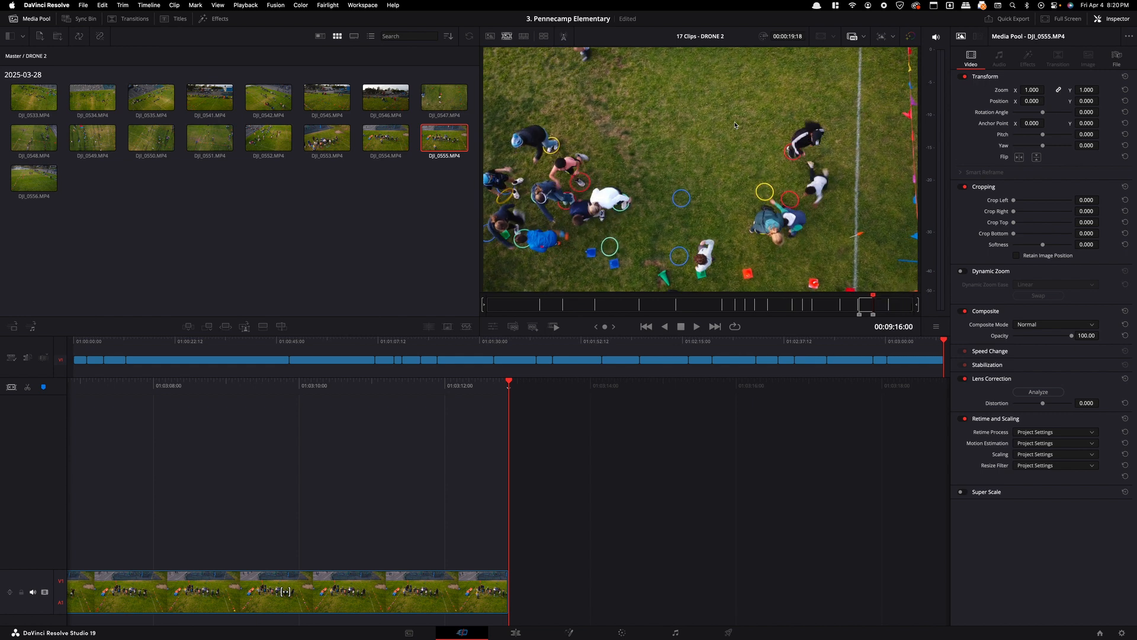
{"action": "key", "text": "shift+F12"}
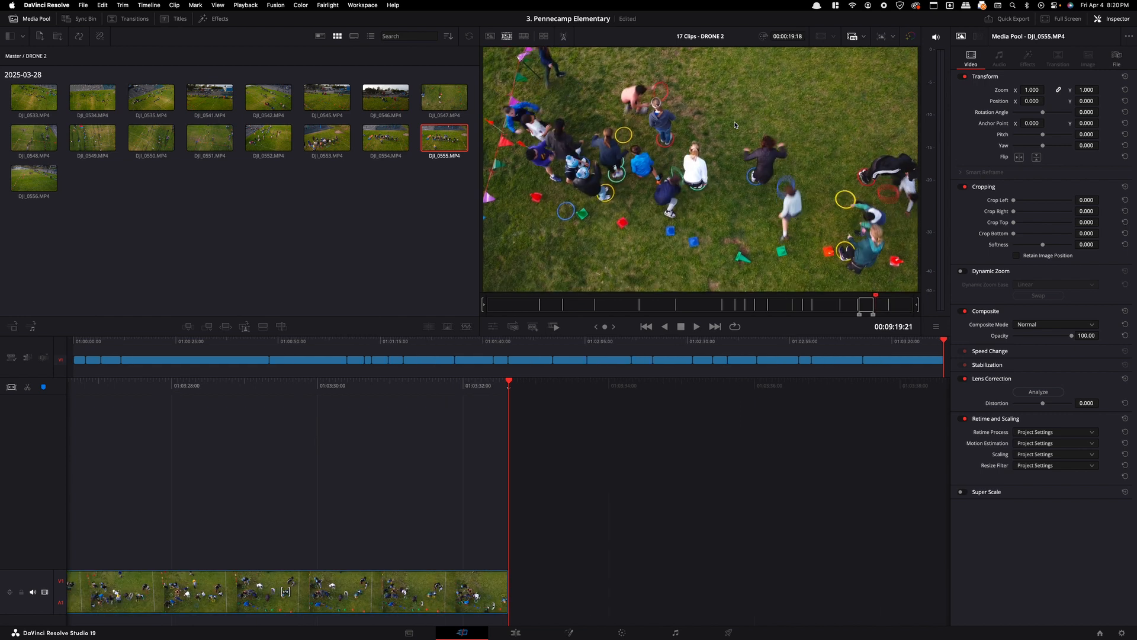
{"action": "key", "text": "space"}
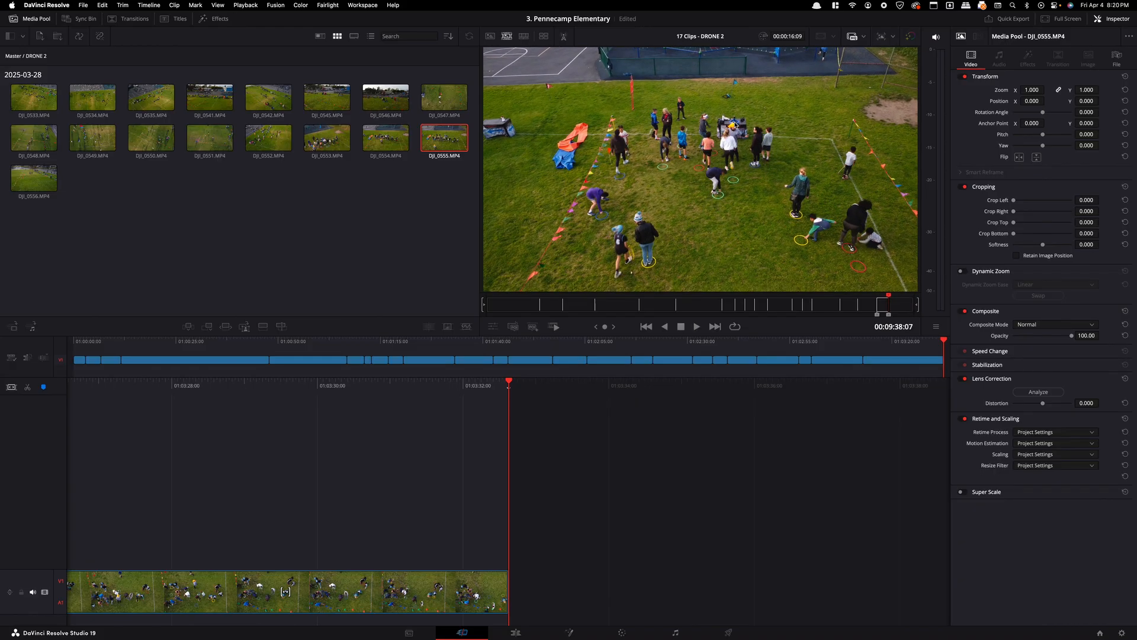
{"action": "key", "text": "shift+F12"}
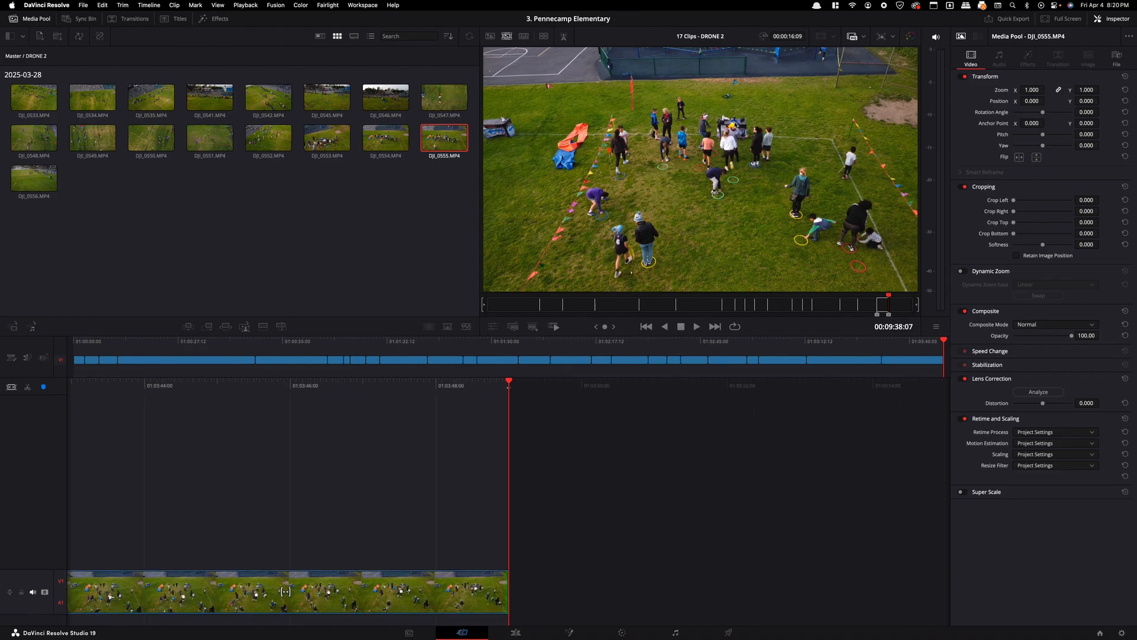
- Go back to the start of DJI_0556.MP4, mark a section about 14.5 seconds long ending near 00:09:54 and append it to the timeline
{"action": "key", "text": "Right"}
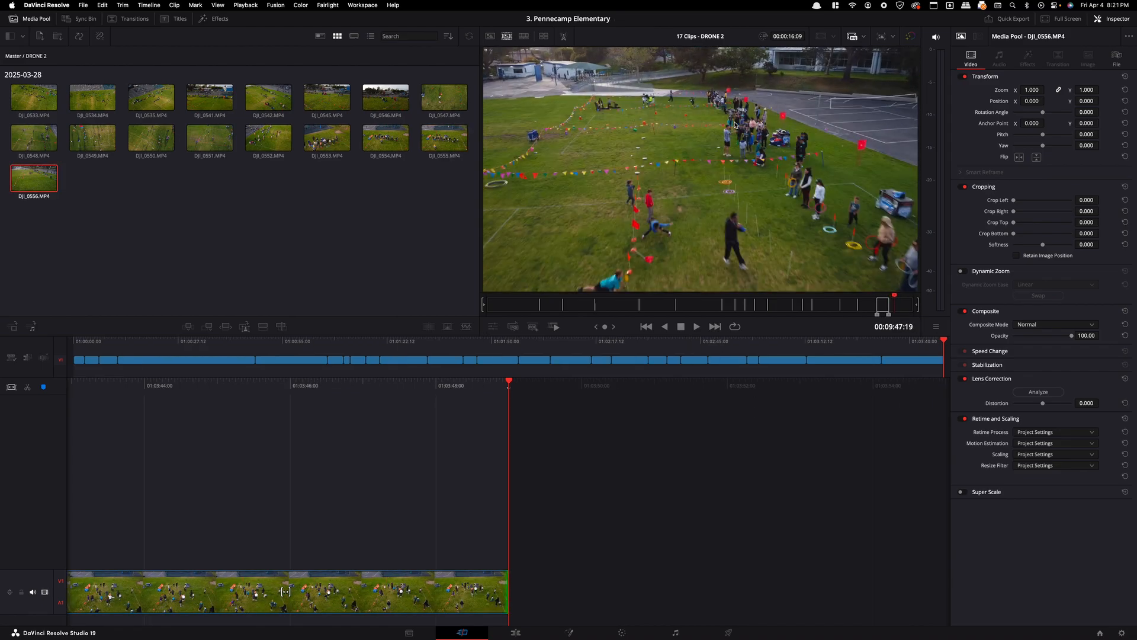
{"action": "key", "text": "j"}
{"action": "key", "text": "j"}
{"action": "key", "text": "j"}
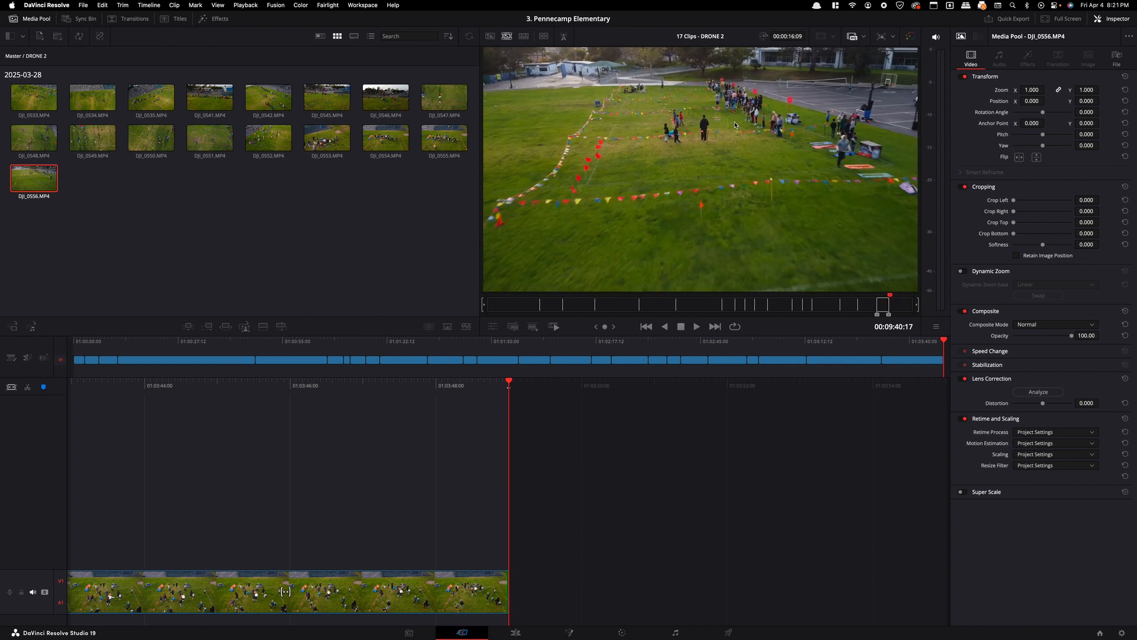
{"action": "key", "text": "l"}
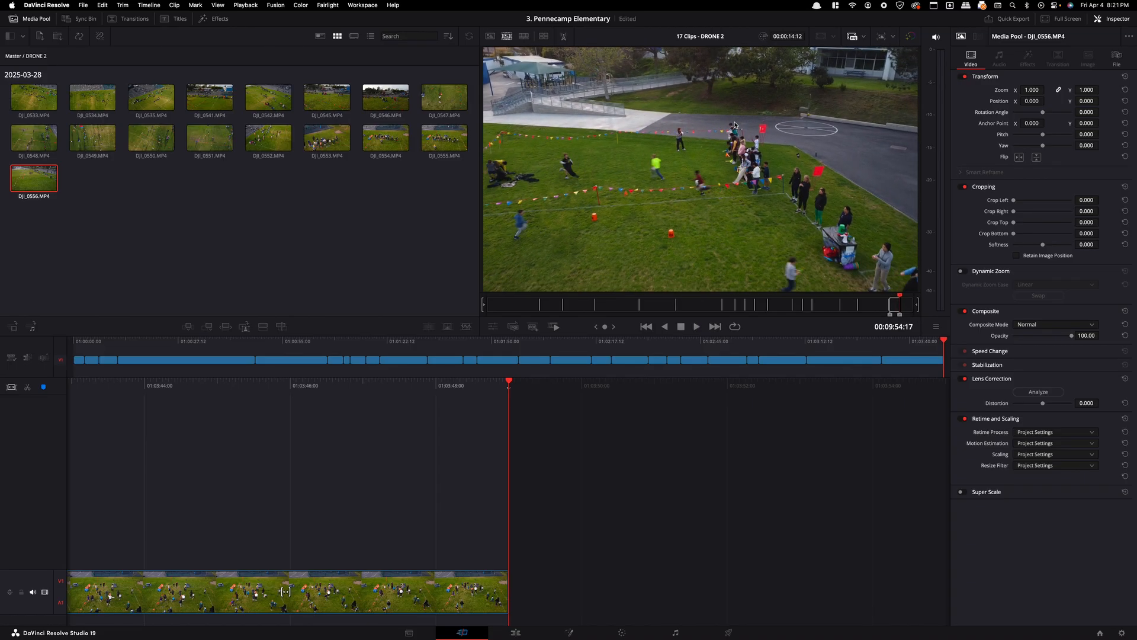
{"action": "key", "text": "shift+F12"}
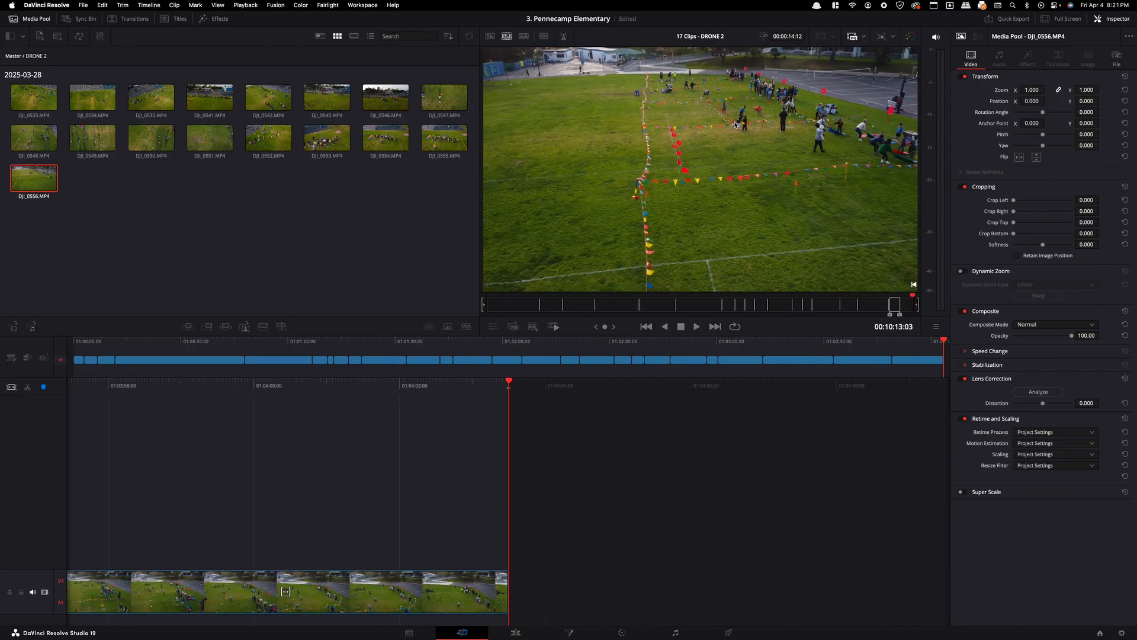
- Mark the closing section of DJI_0556.MP4, about 12.5 seconds long from near 00:10:00, append it to the timeline and stop playback
{"action": "key", "text": "space"}
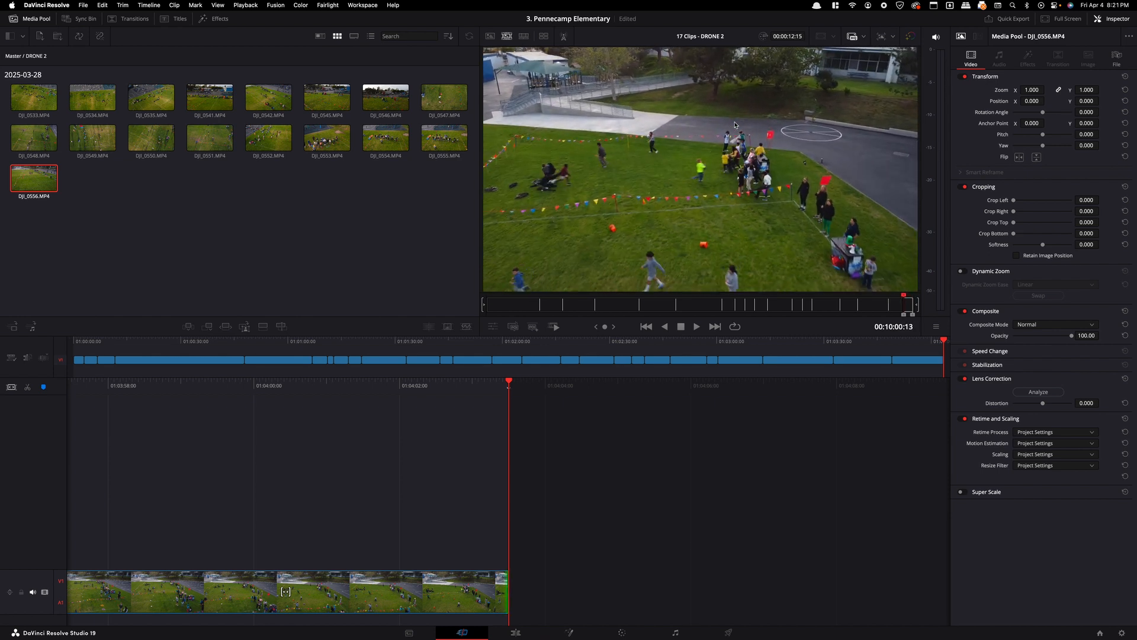
{"action": "key", "text": "space"}
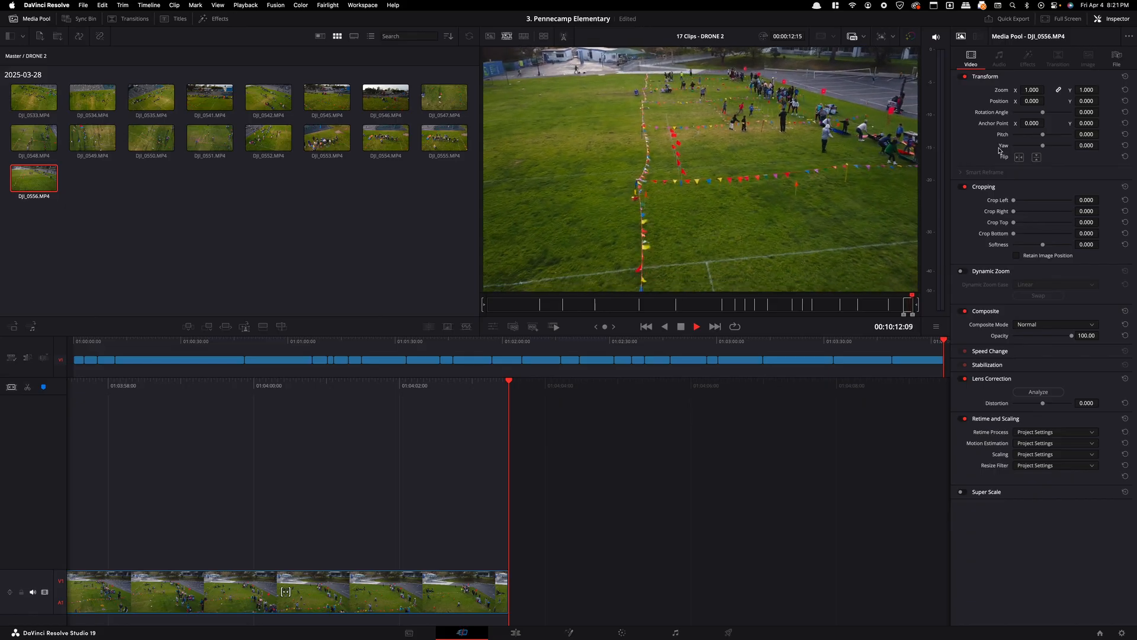
{"action": "key", "text": "space"}
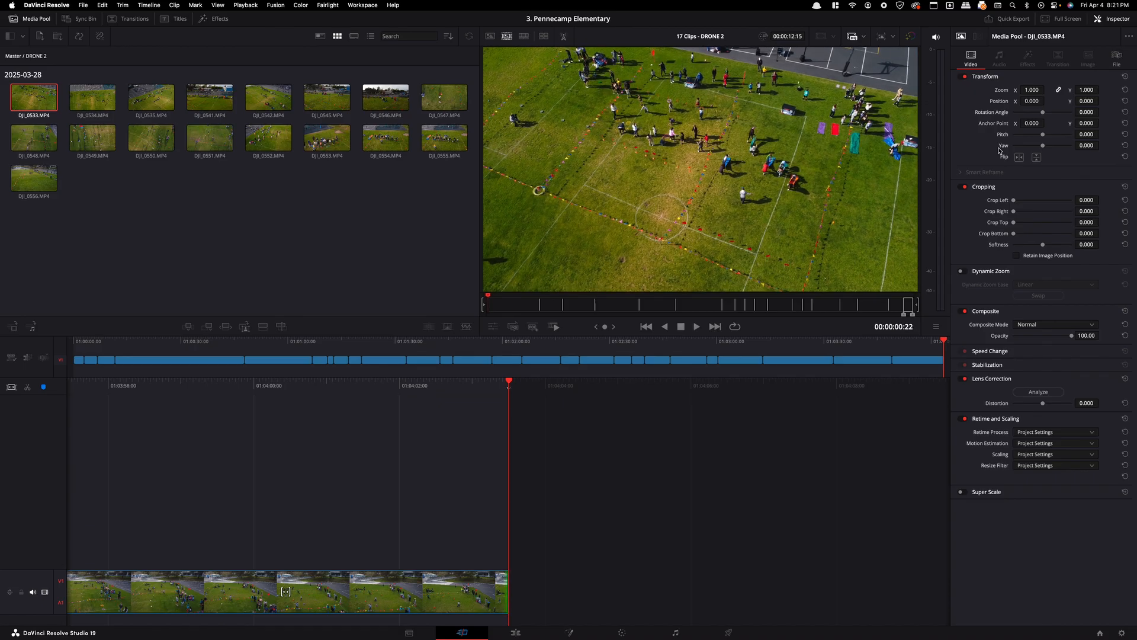
{"action": "key", "text": "shift+F12"}
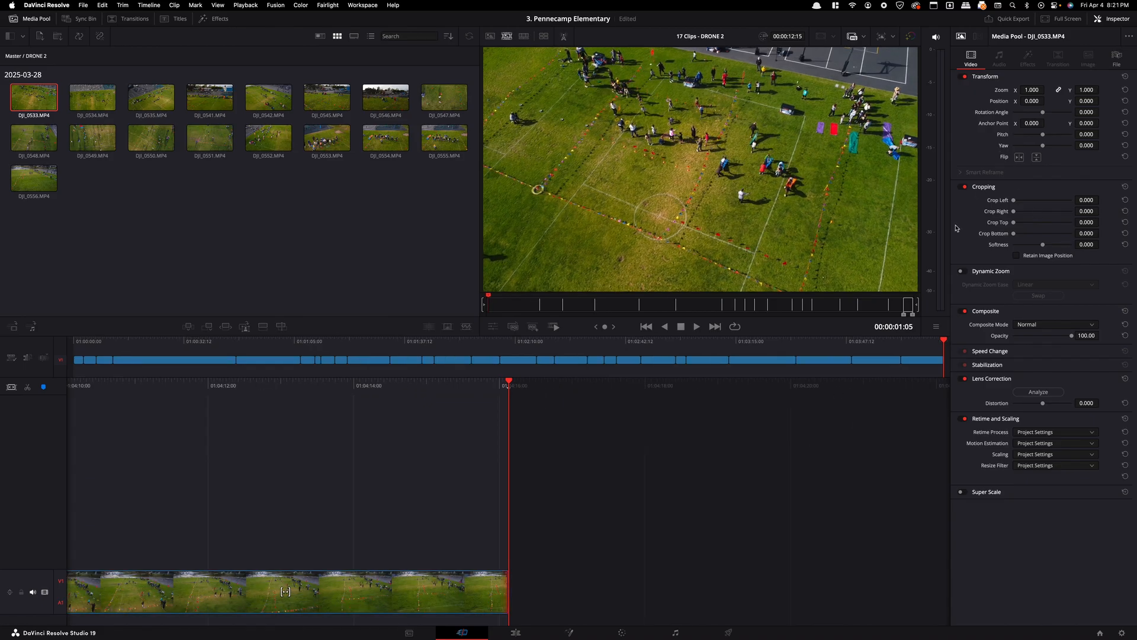
{"action": "key", "text": "space"}
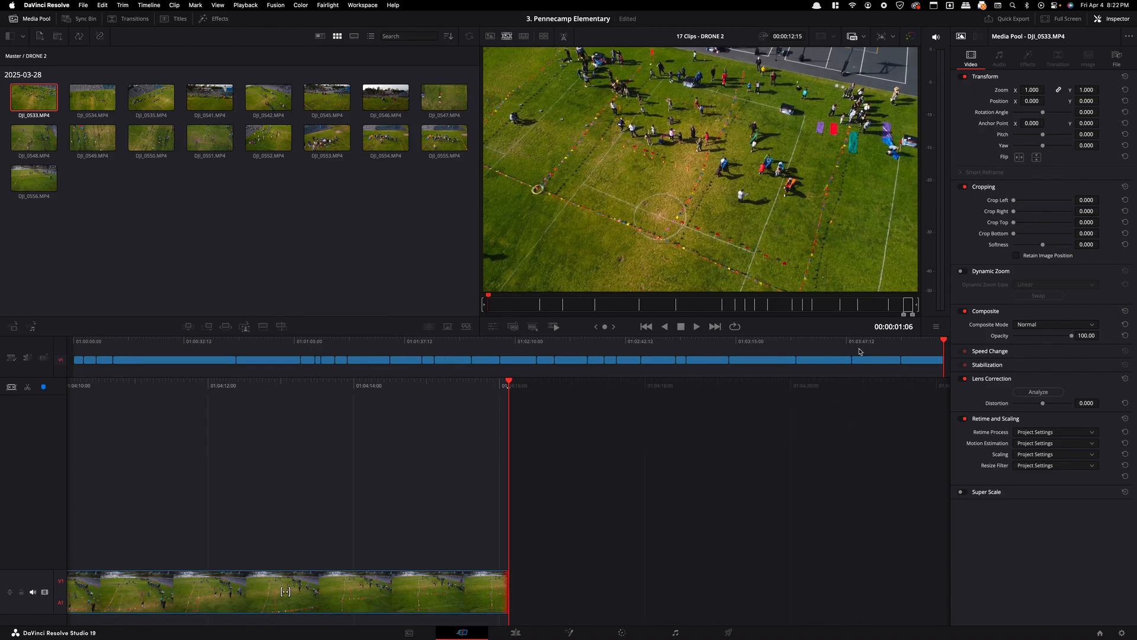
- Select all the clips on the timeline, set their clip color to orange and save the project
{"action": "left_click_drag", "start_coordinate": [916, 350], "coordinate": [54, 373]}
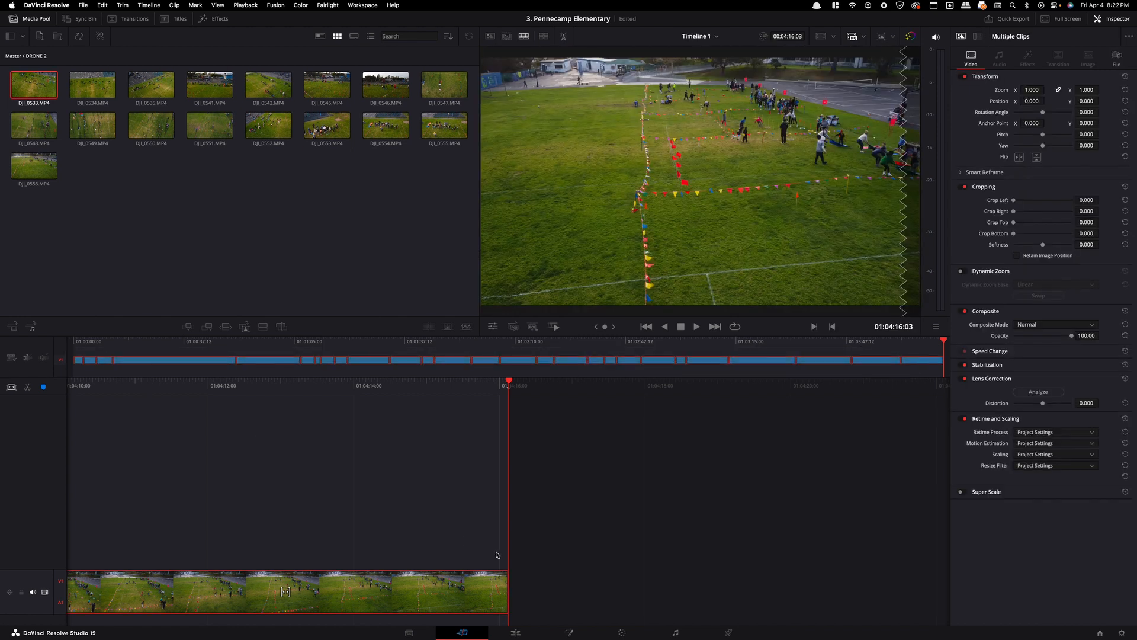
{"action": "scroll", "coordinate": [511, 542], "scroll_direction": "left", "scroll_amount": 5}
{"action": "right_click", "coordinate": [514, 585]}
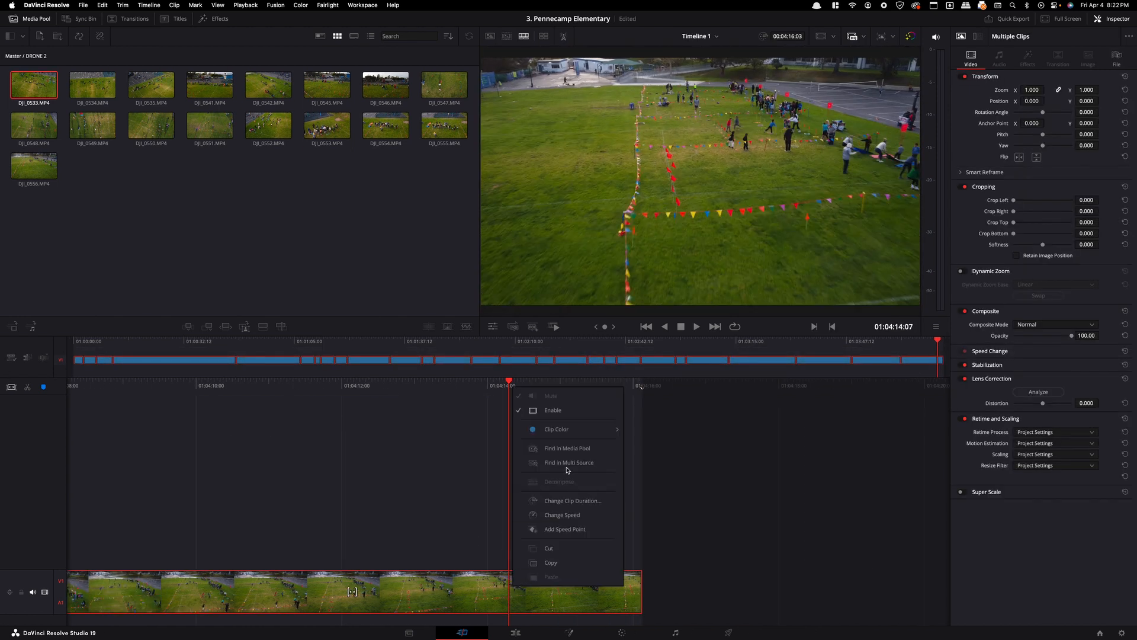
{"action": "mouse_move", "coordinate": [569, 430]}
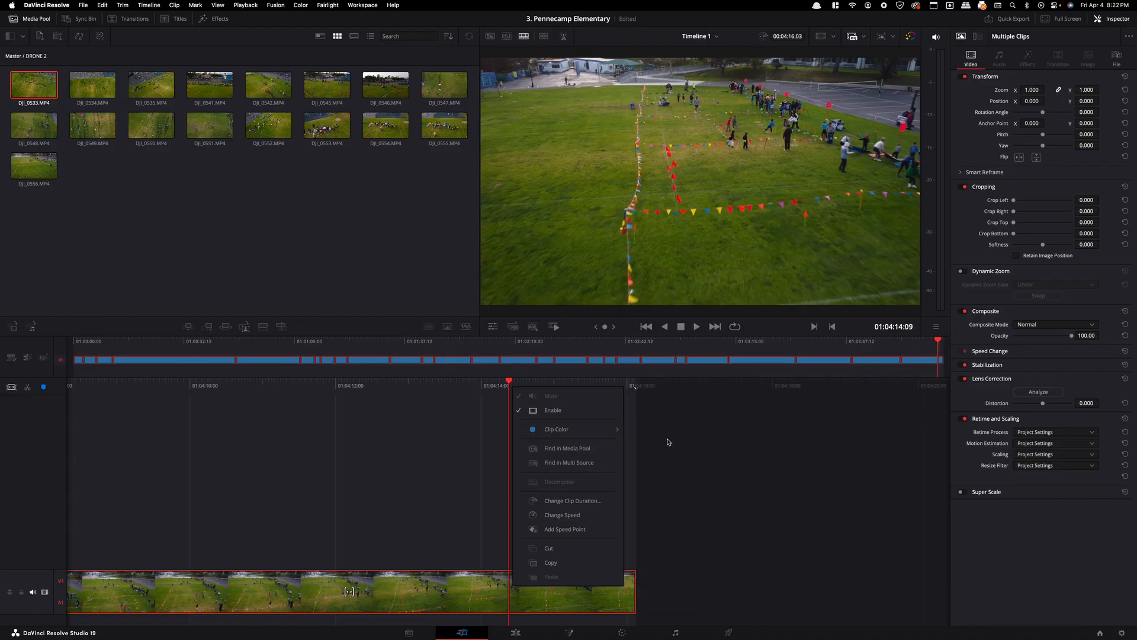
{"action": "left_click", "coordinate": [659, 438]}
{"action": "scroll", "coordinate": [670, 445], "scroll_direction": "right", "scroll_amount": 1}
{"action": "left_click", "coordinate": [736, 450]}
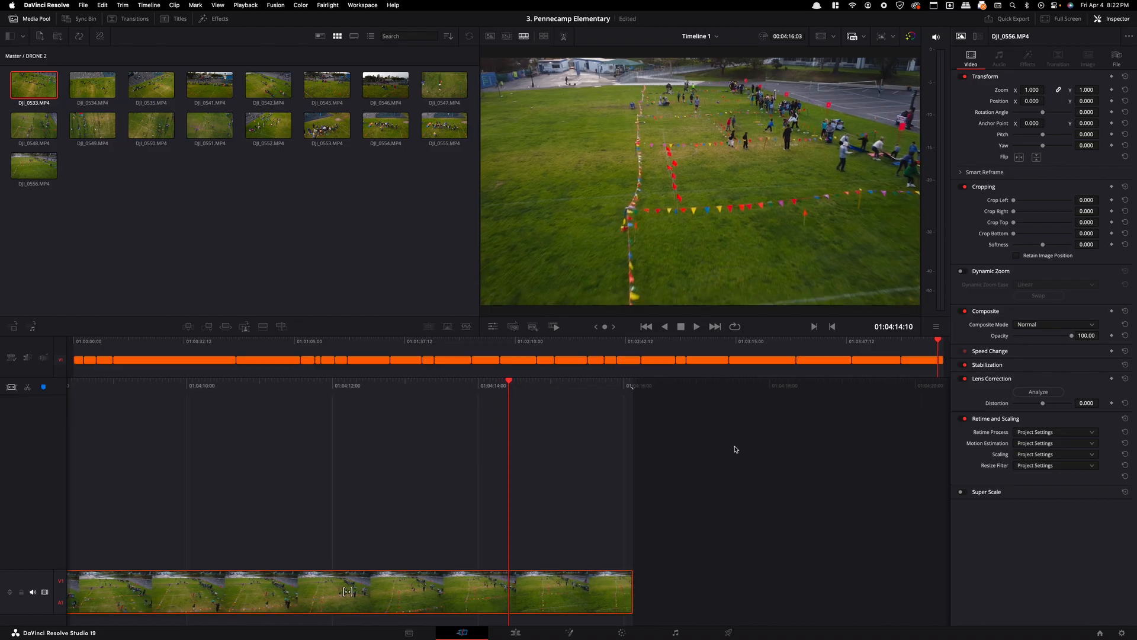
{"action": "key", "text": "super+s"}
- Move the playhead to around 01:02:27 in the timeline and switch the media pool to the GH5 bin
{"action": "left_click_drag", "start_coordinate": [127, 345], "coordinate": [574, 497]}
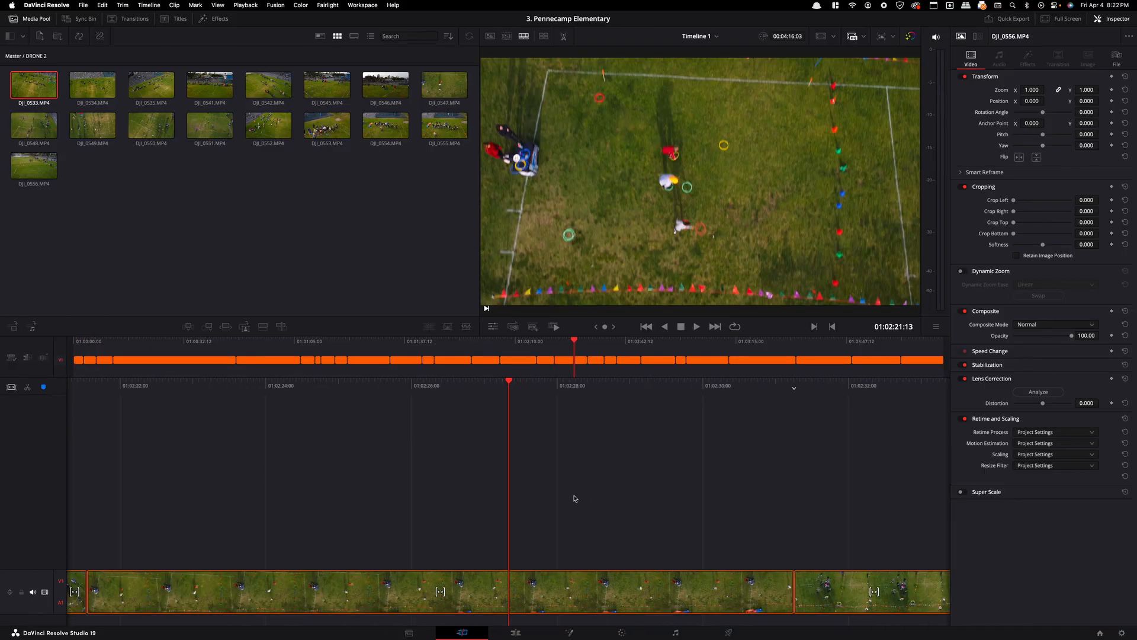
{"action": "left_click", "coordinate": [24, 38]}
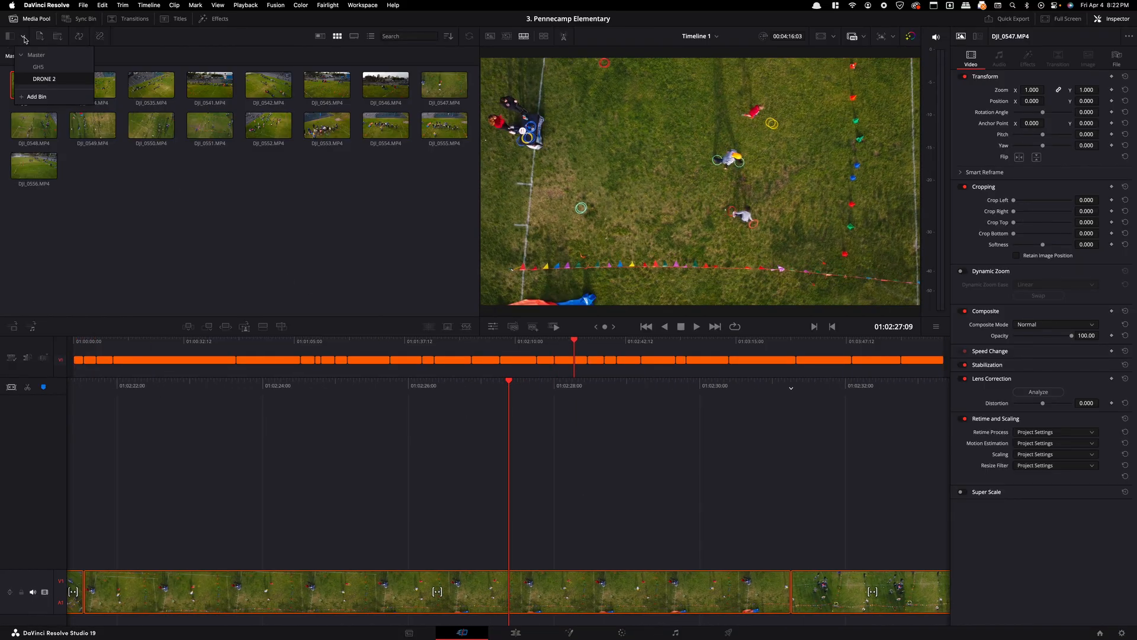
{"action": "left_click", "coordinate": [39, 67]}
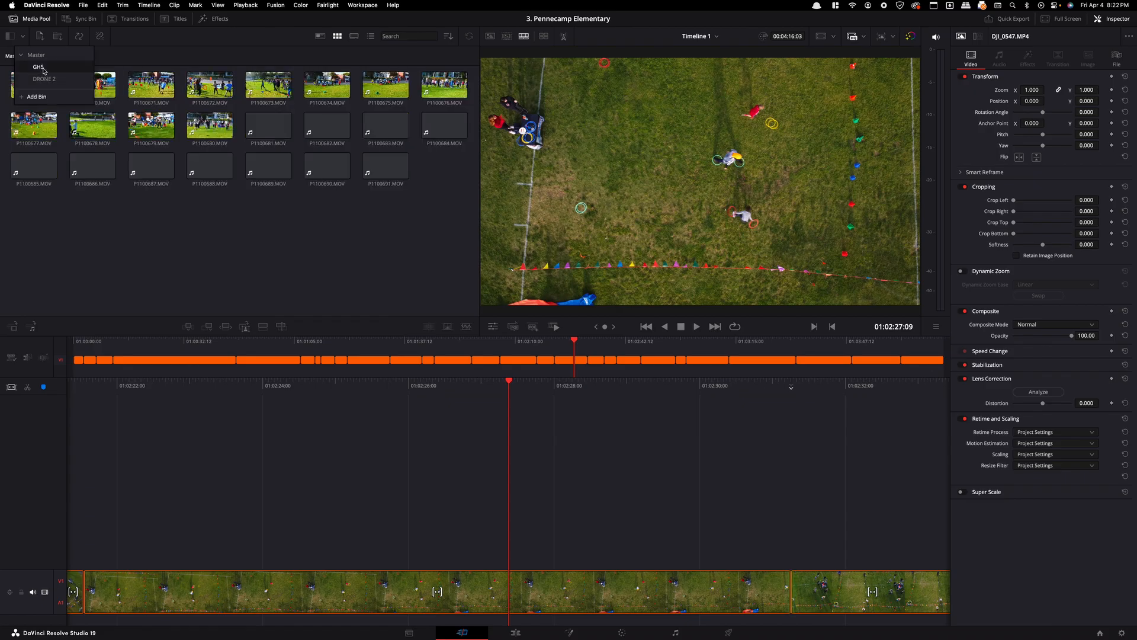
- Close the bin list on GH5 and return the timeline playhead to the very start, 01:00:00:00
{"action": "left_click", "coordinate": [203, 291]}
{"action": "key", "text": "Right"}
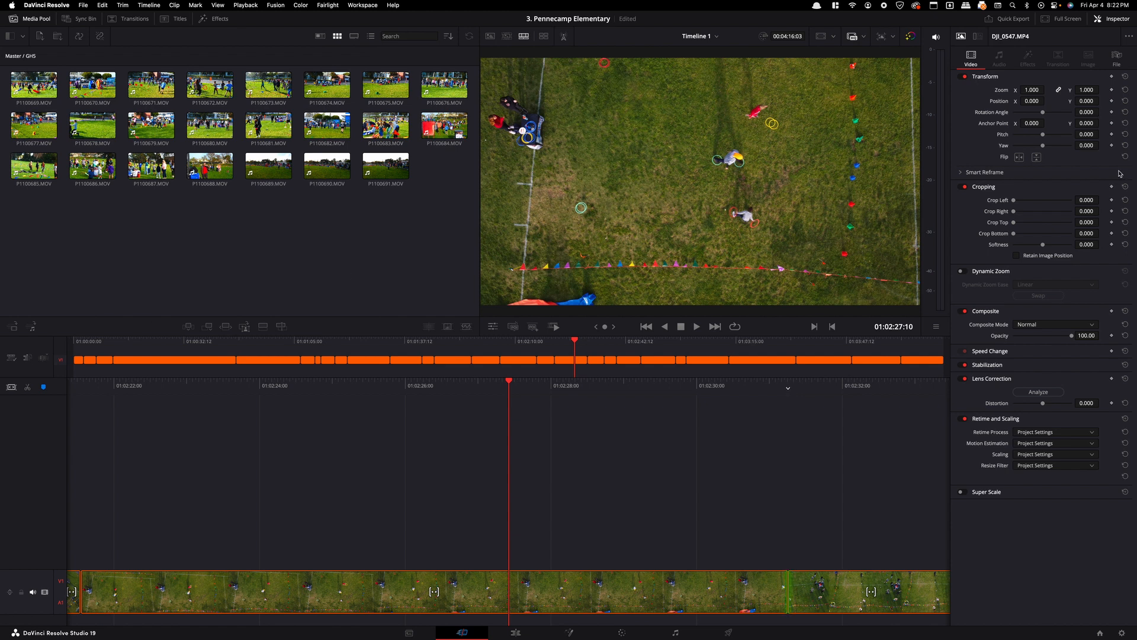
{"action": "key", "text": "Right"}
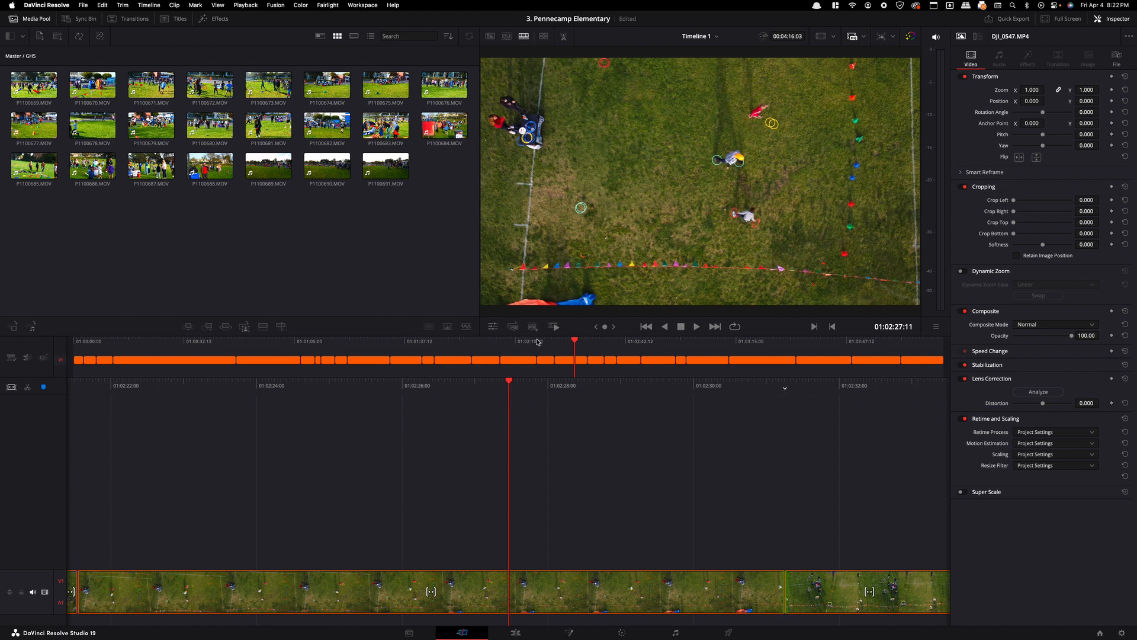
{"action": "left_click", "coordinate": [474, 342]}
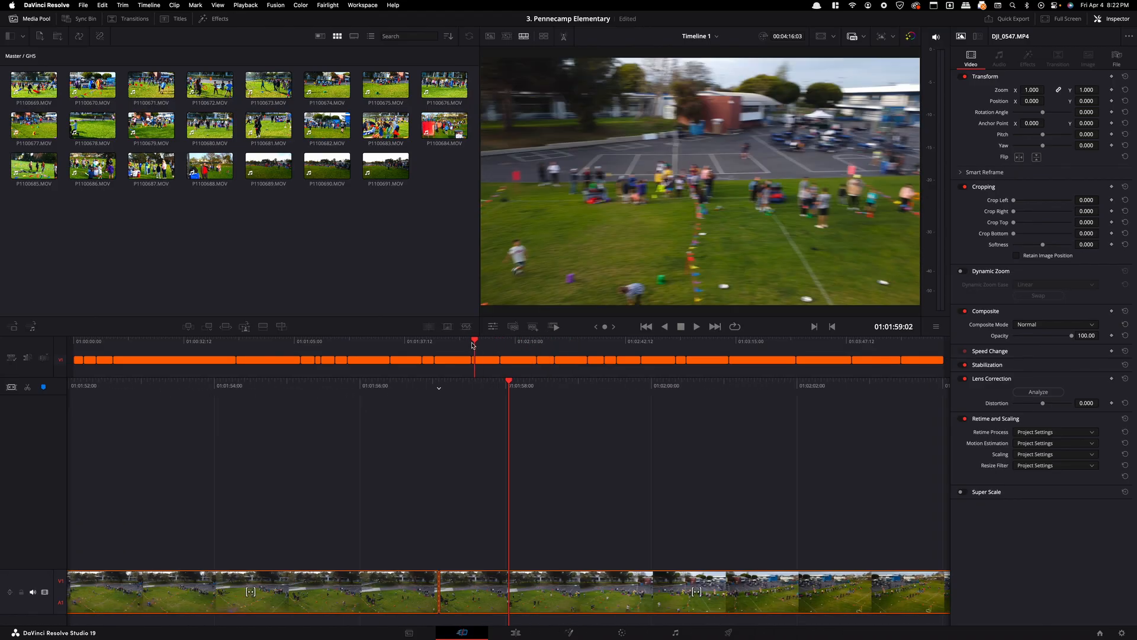
{"action": "left_click_drag", "start_coordinate": [474, 345], "coordinate": [5, 360]}
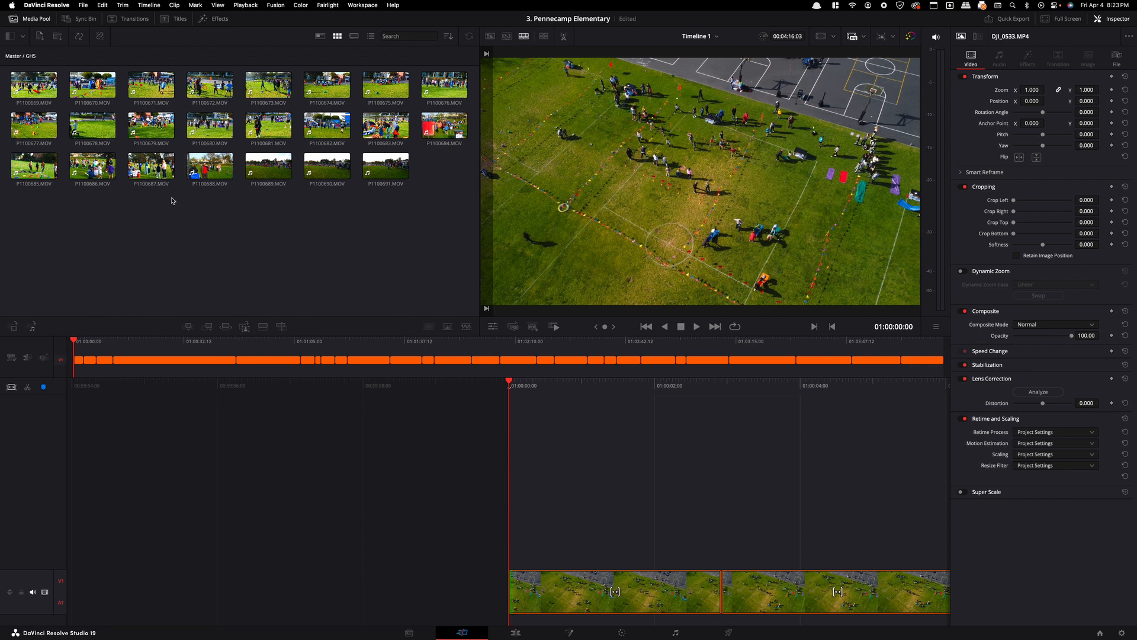
- Open the GH5 footage for viewing from P1100669.MOV and compare its total duration with that of the DRONE 2 bin
{"action": "left_click", "coordinate": [26, 91]}
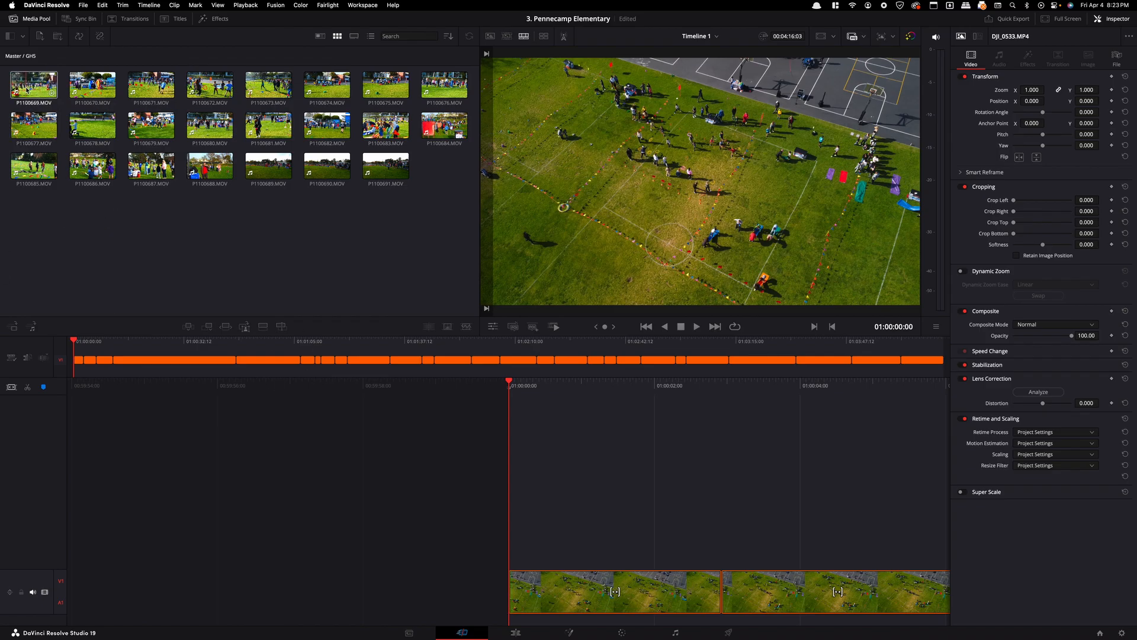
{"action": "double_click", "coordinate": [26, 90]}
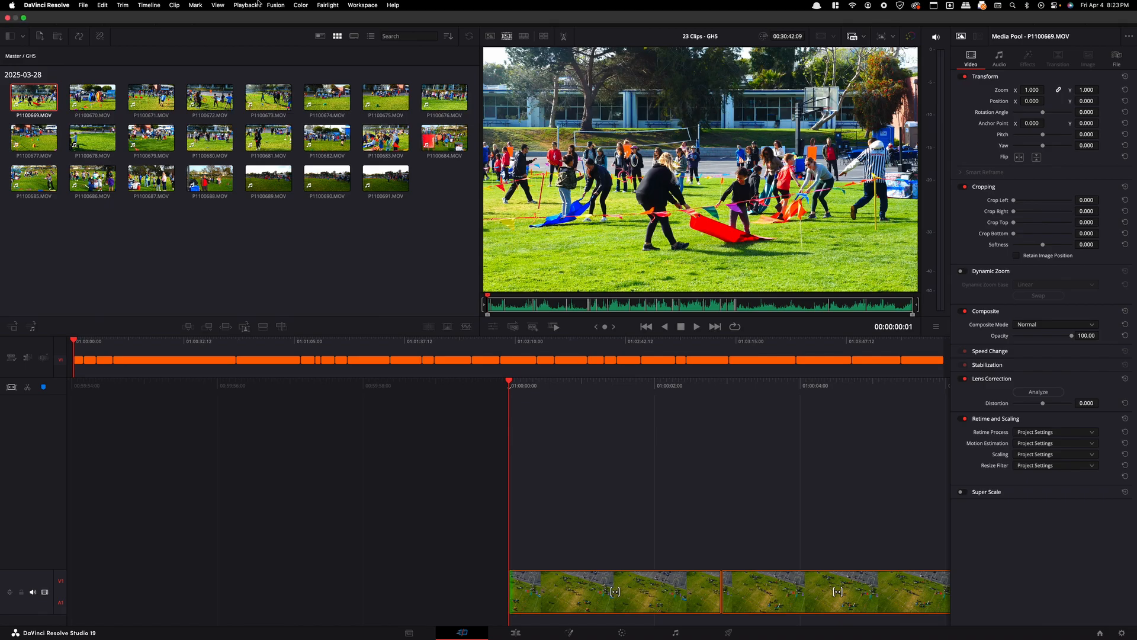
{"action": "left_click", "coordinate": [23, 36]}
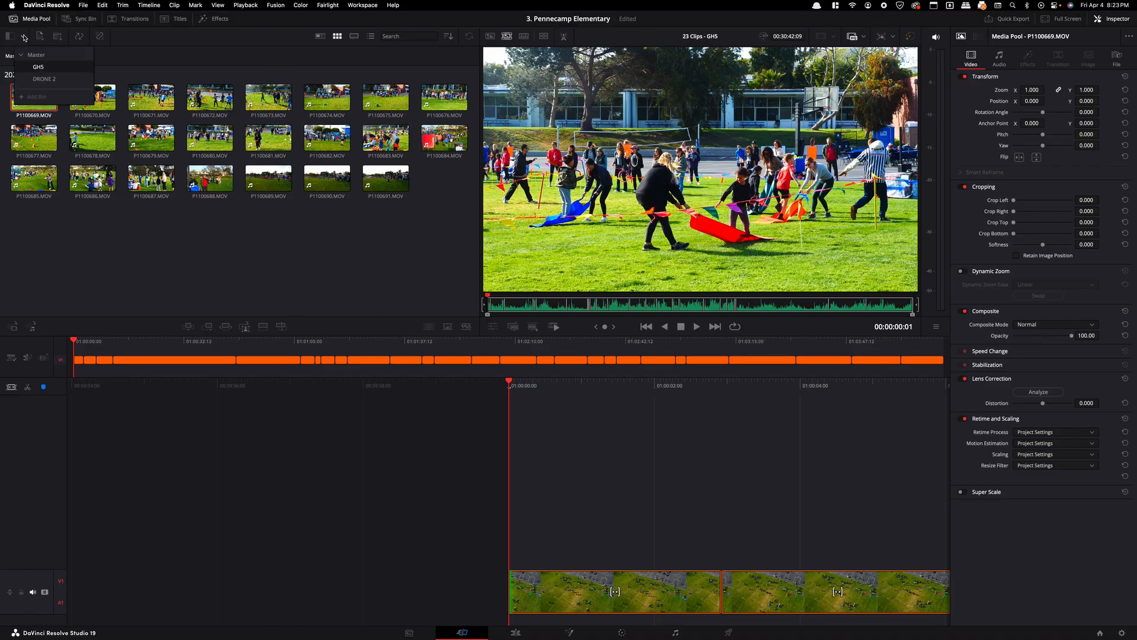
{"action": "left_click", "coordinate": [45, 79]}
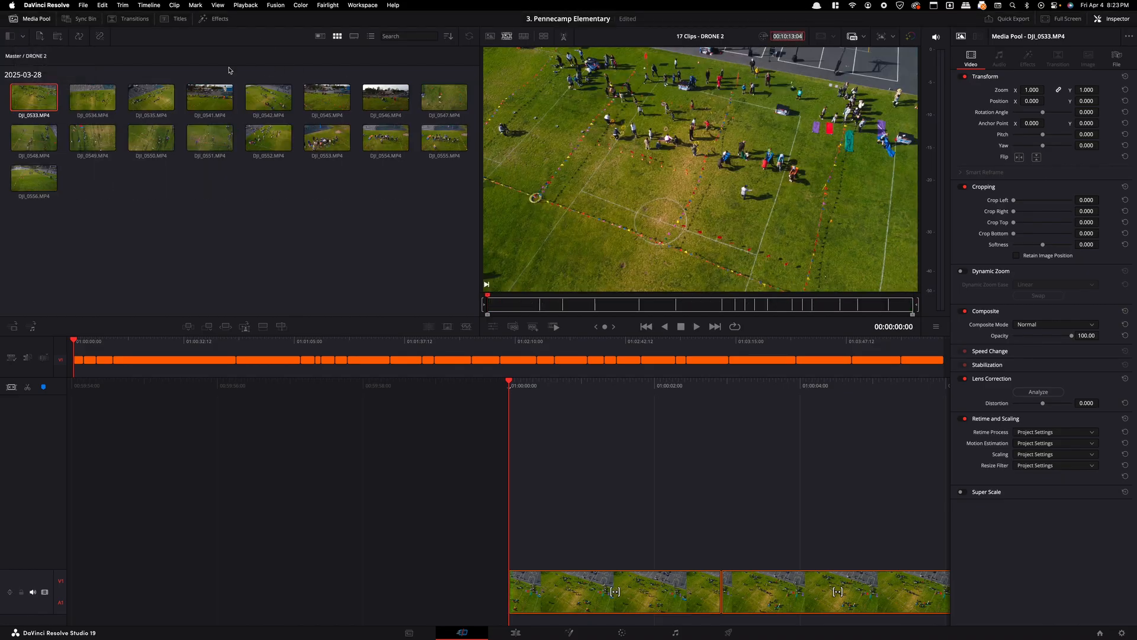
{"action": "left_click", "coordinate": [23, 36]}
{"action": "left_click", "coordinate": [38, 67]}
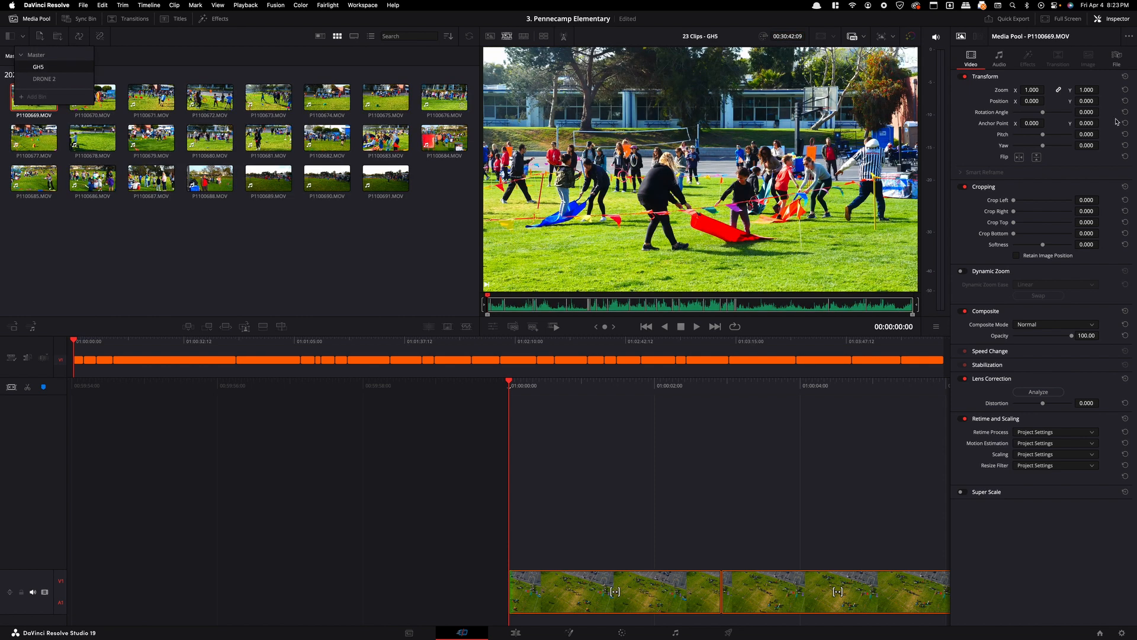
{"action": "left_click", "coordinate": [786, 36]}
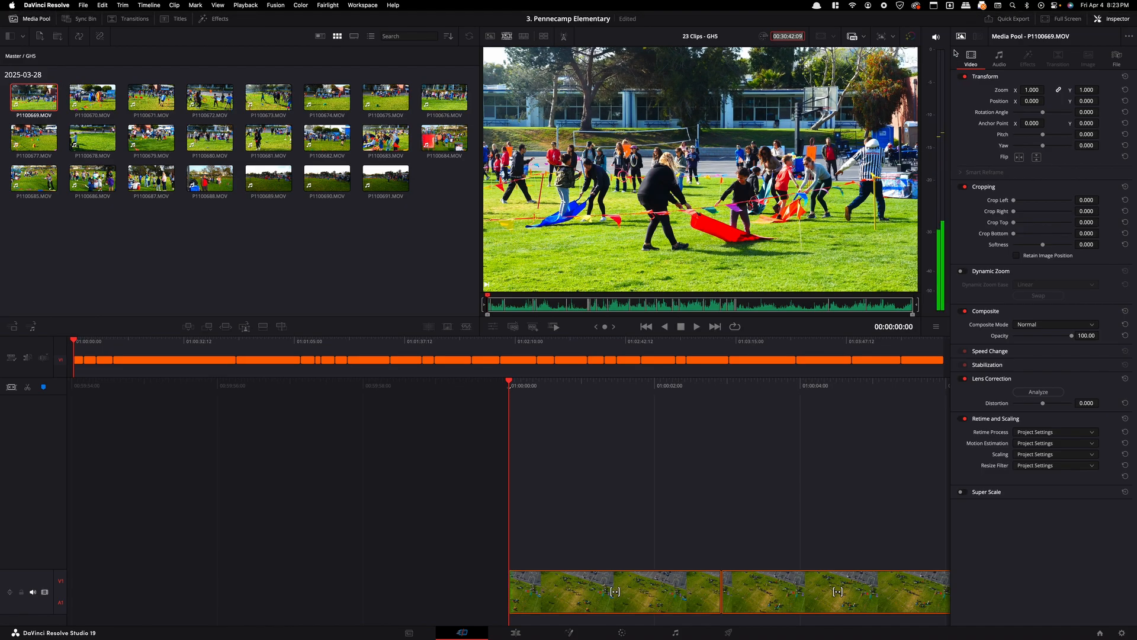
- Mute the audio, mark a section about 1.7 seconds long in P1100669.MOV and append it to the timeline
{"action": "left_click", "coordinate": [936, 37]}
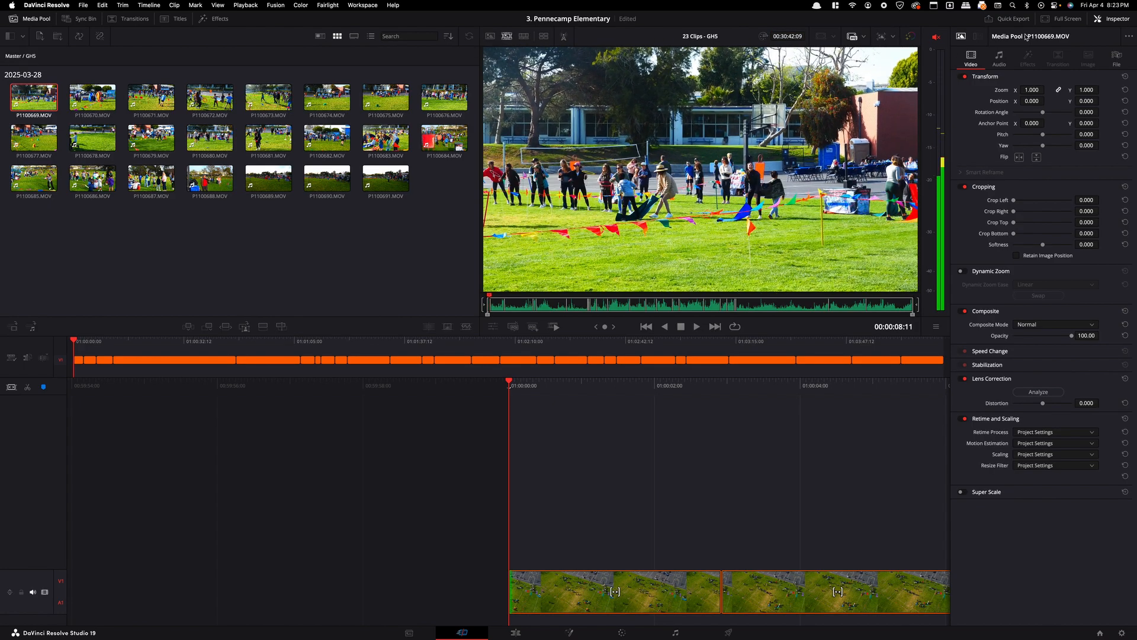
{"action": "key", "text": "Right"}
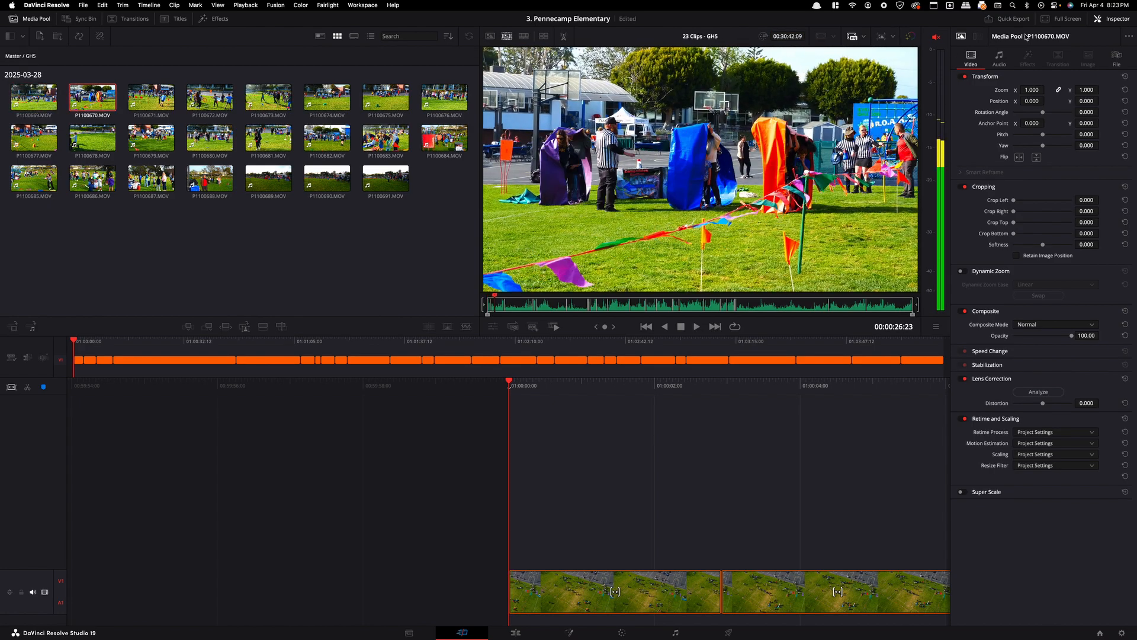
{"action": "key", "text": "Left"}
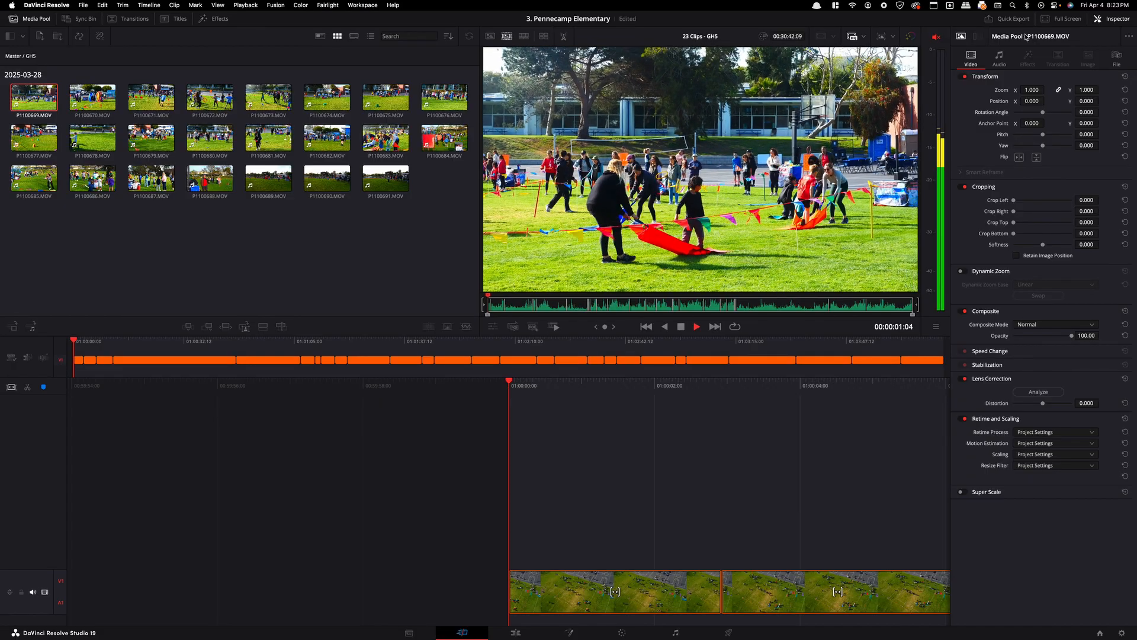
{"action": "key", "text": "shift+F12"}
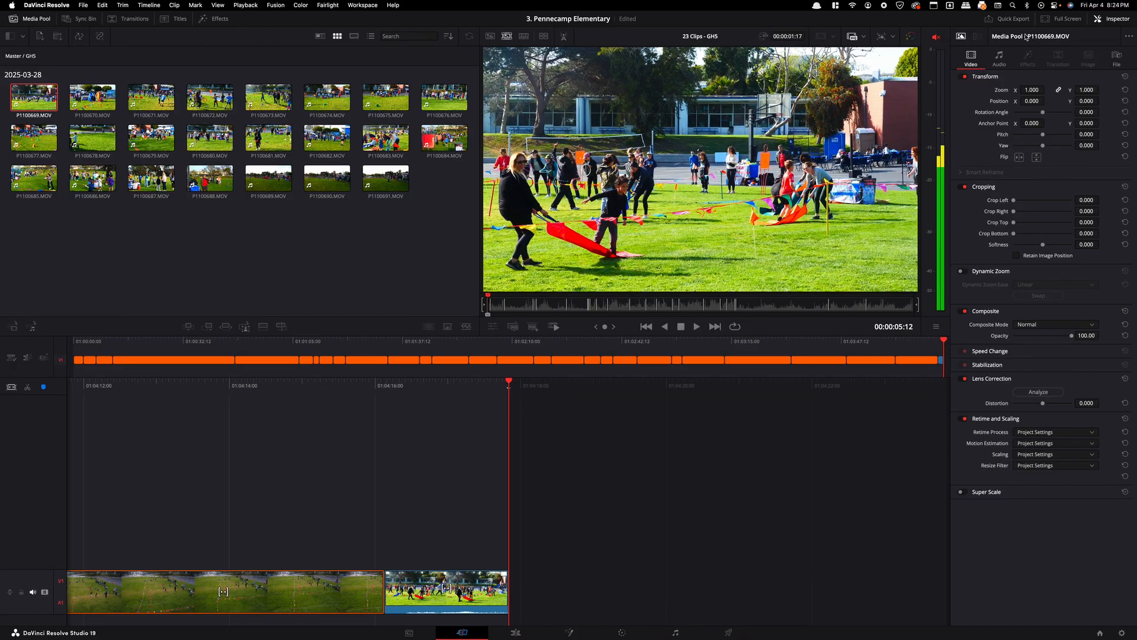
- Mark a section of P1100670.MOV, about 38 seconds long from near 00:00:36 to 00:01:14, and append it to the timeline
{"action": "key", "text": "Right"}
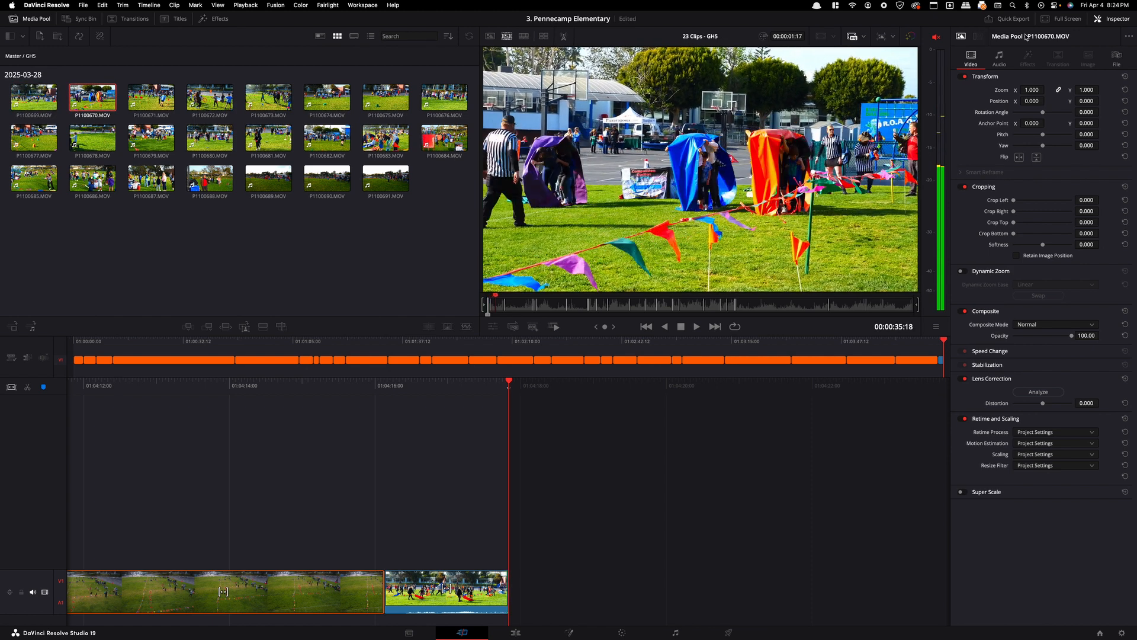
{"action": "key", "text": "i"}
{"action": "key", "text": "space"}
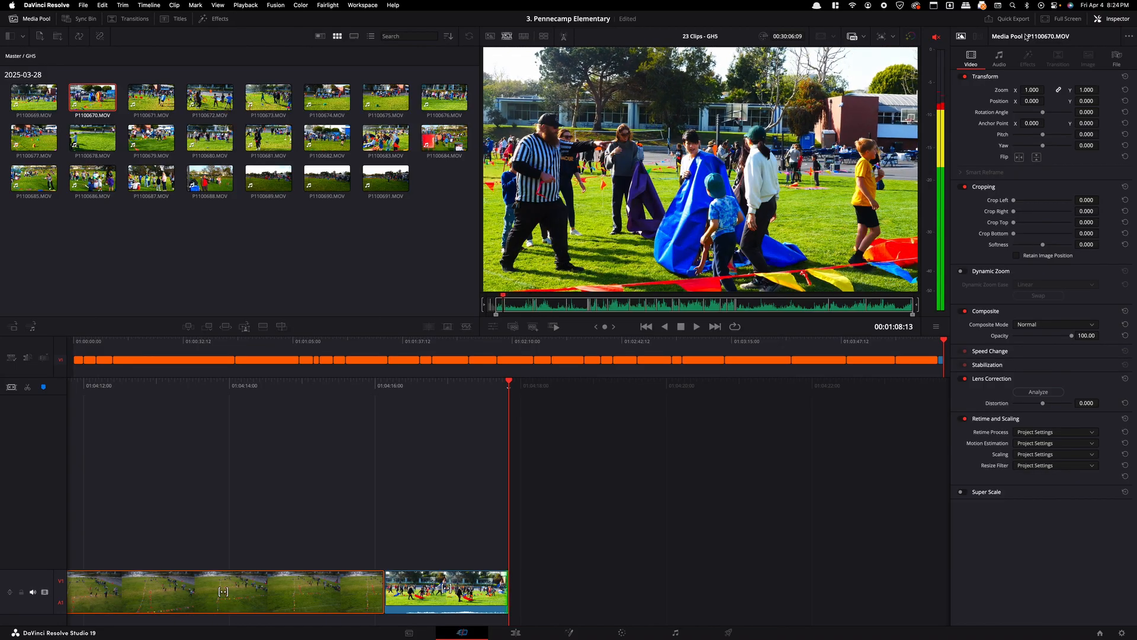
{"action": "key", "text": "j"}
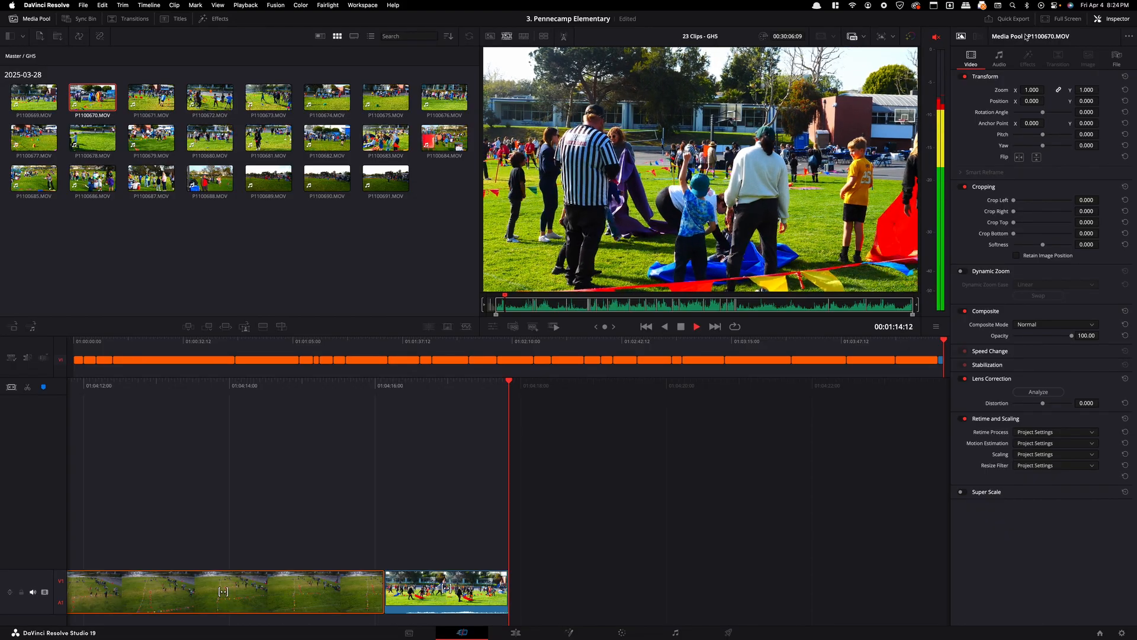
{"action": "key", "text": "j"}
{"action": "key", "text": "k"}
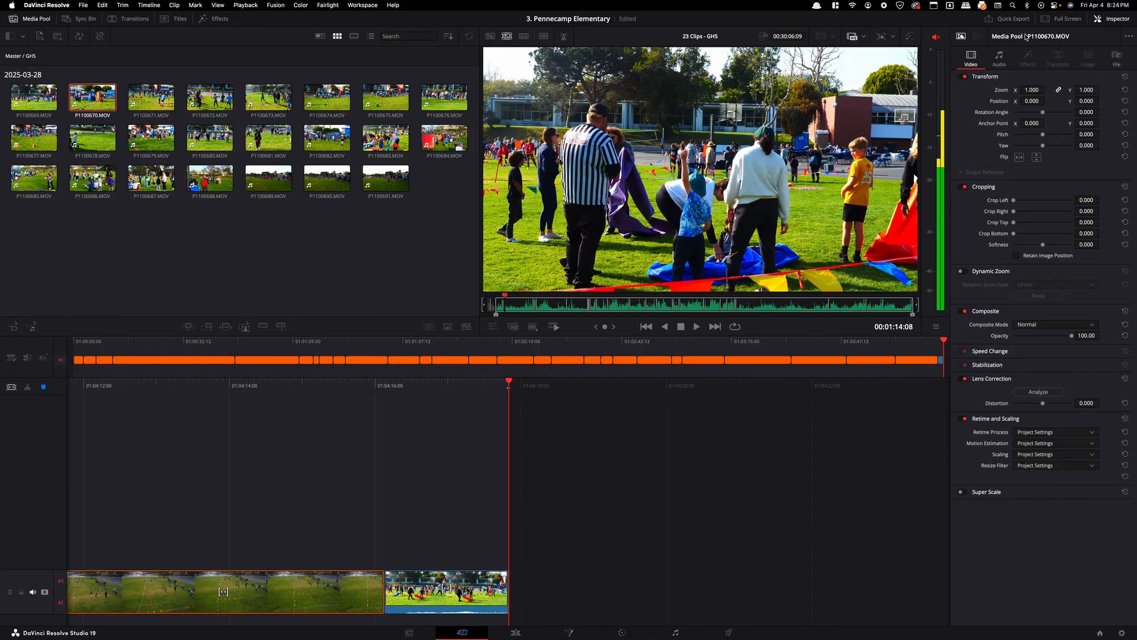
{"action": "key", "text": "shift+F12"}
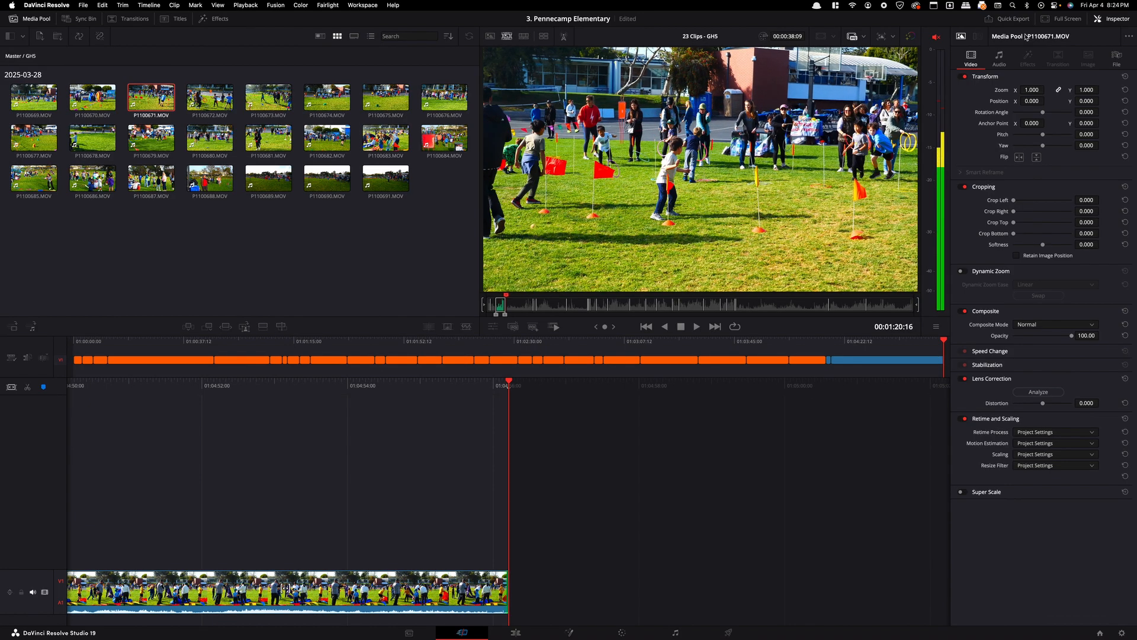
- Mark the opening of P1100671.MOV from near 00:01:15, about 4.7 seconds long, and append it to the timeline
{"action": "key", "text": "j"}
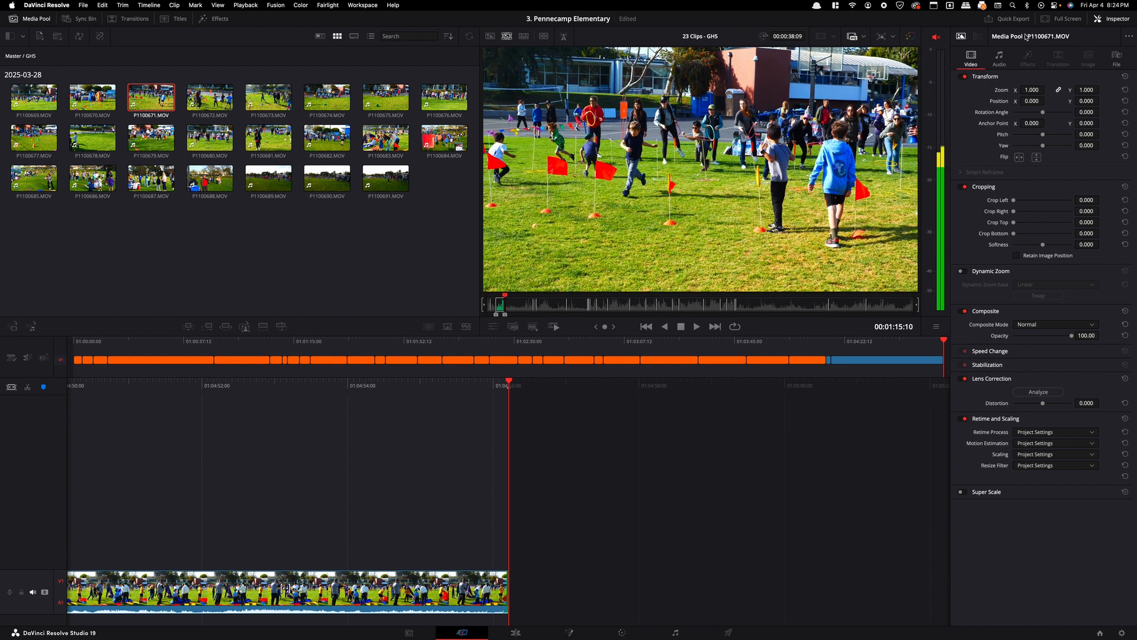
{"action": "key", "text": "l"}
{"action": "key", "text": "l"}
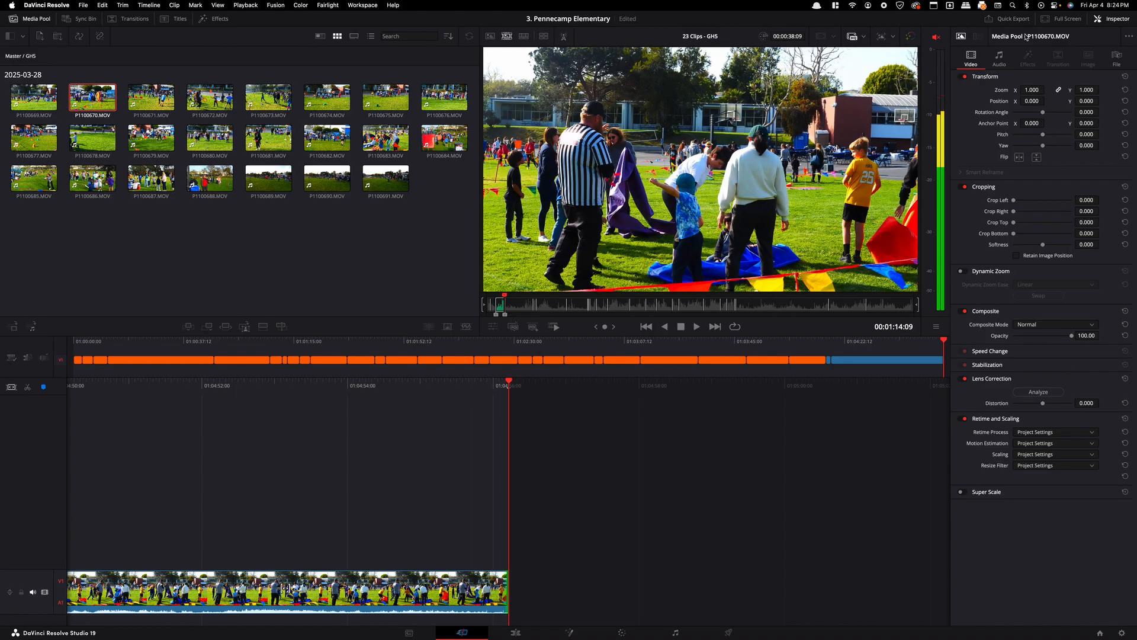
{"action": "key", "text": "i"}
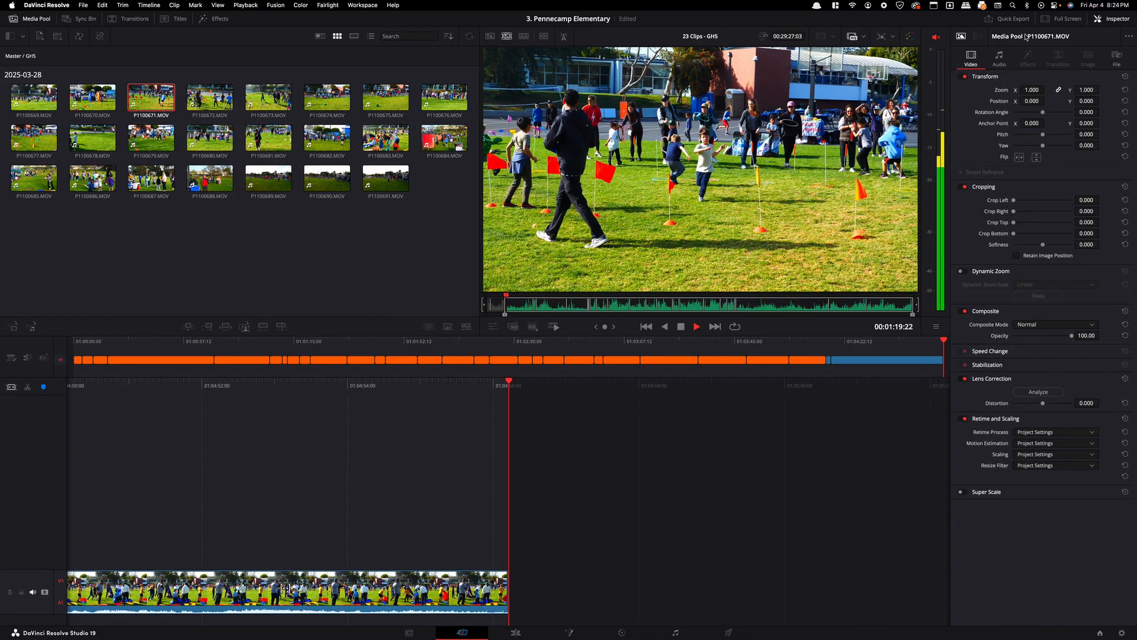
{"action": "key", "text": "k"}
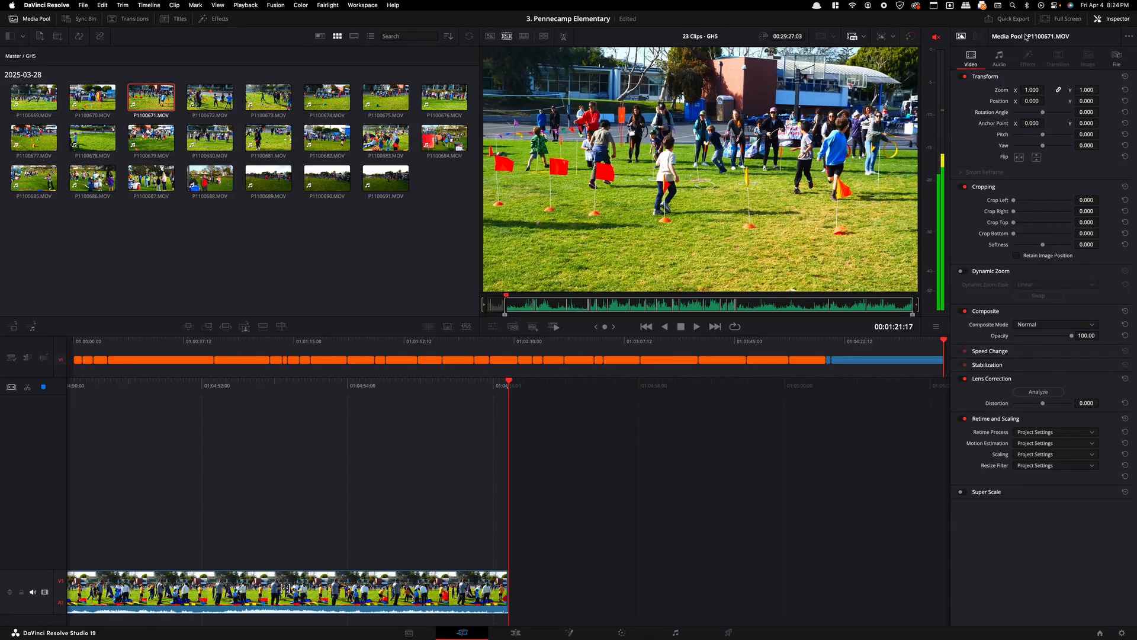
{"action": "key", "text": "j"}
{"action": "key", "text": "j"}
{"action": "key", "text": "k"}
{"action": "key", "text": "o"}
{"action": "key", "text": "shift+F12"}
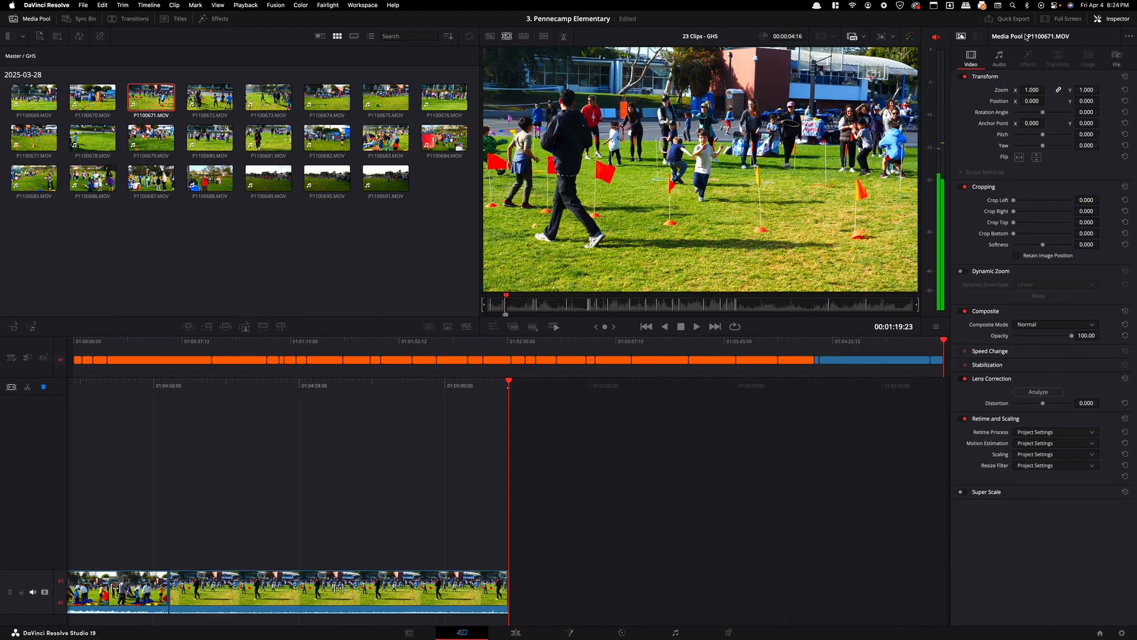
- Mark another section of P1100671.MOV, about 10 seconds long, and append it to the timeline
{"action": "key", "text": "l"}
{"action": "key", "text": "l"}
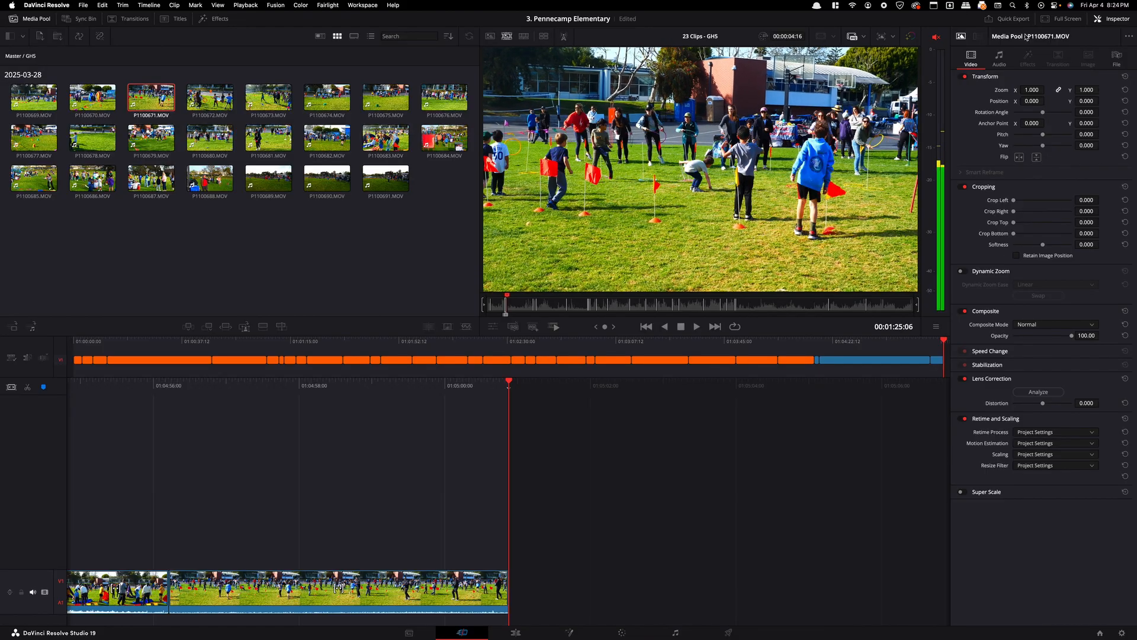
{"action": "key", "text": "j"}
{"action": "key", "text": "j"}
{"action": "key", "text": "k"}
{"action": "key", "text": "i"}
{"action": "key", "text": "l"}
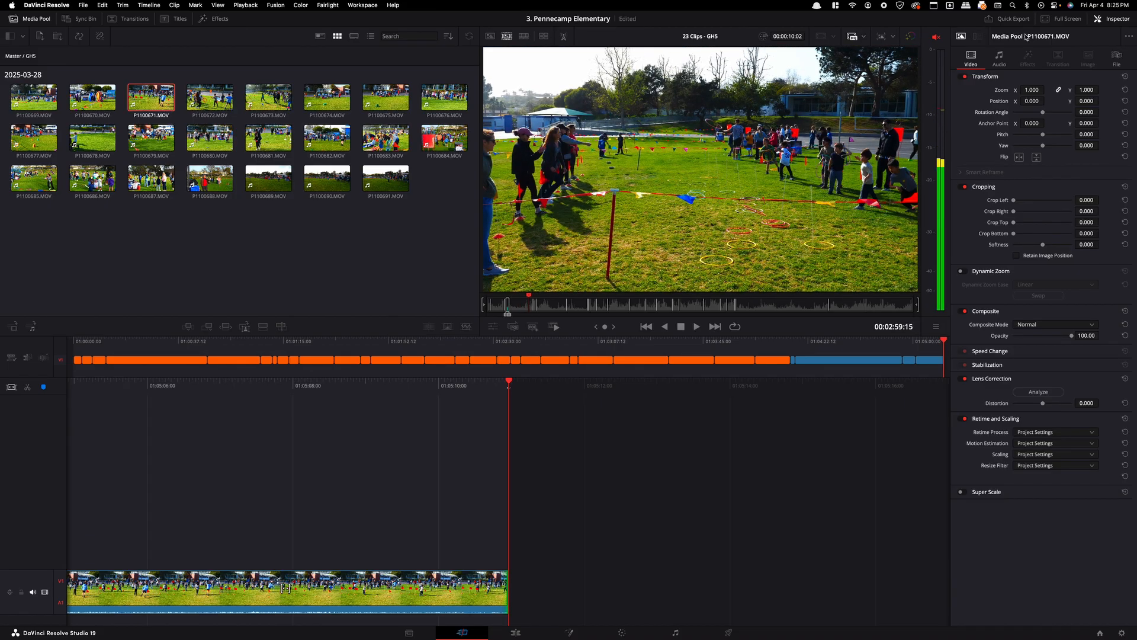
- Mark a section about 34 seconds long from near 00:02:58 to the end of P1100672.MOV and append it to the timeline
{"action": "key", "text": "k"}
{"action": "key", "text": "i"}
{"action": "key", "text": "l"}
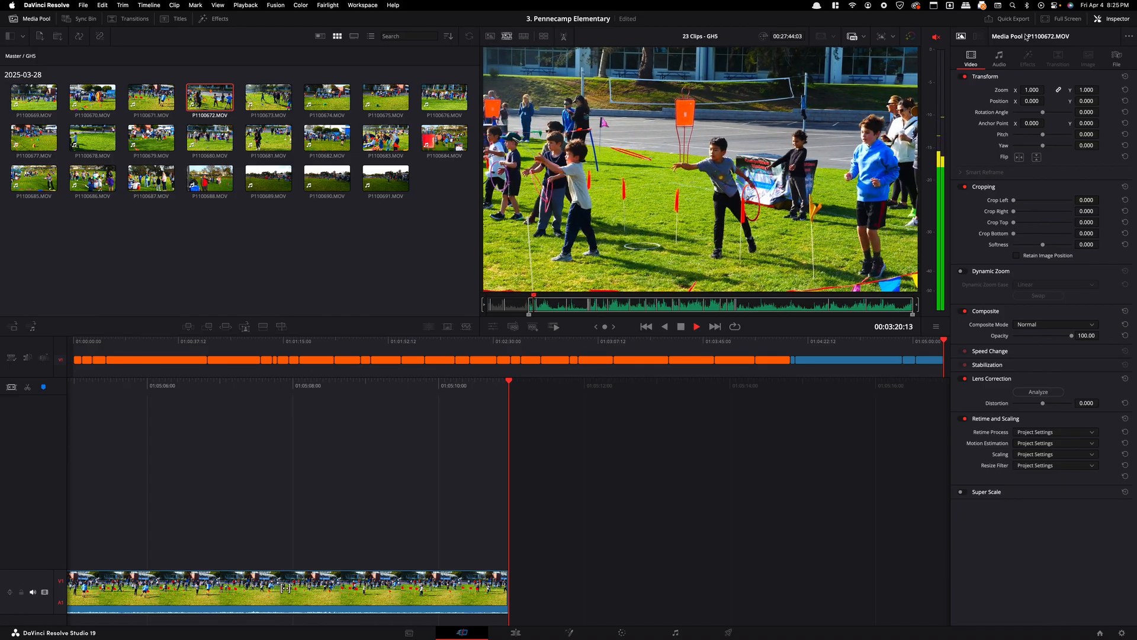
{"action": "key", "text": "space"}
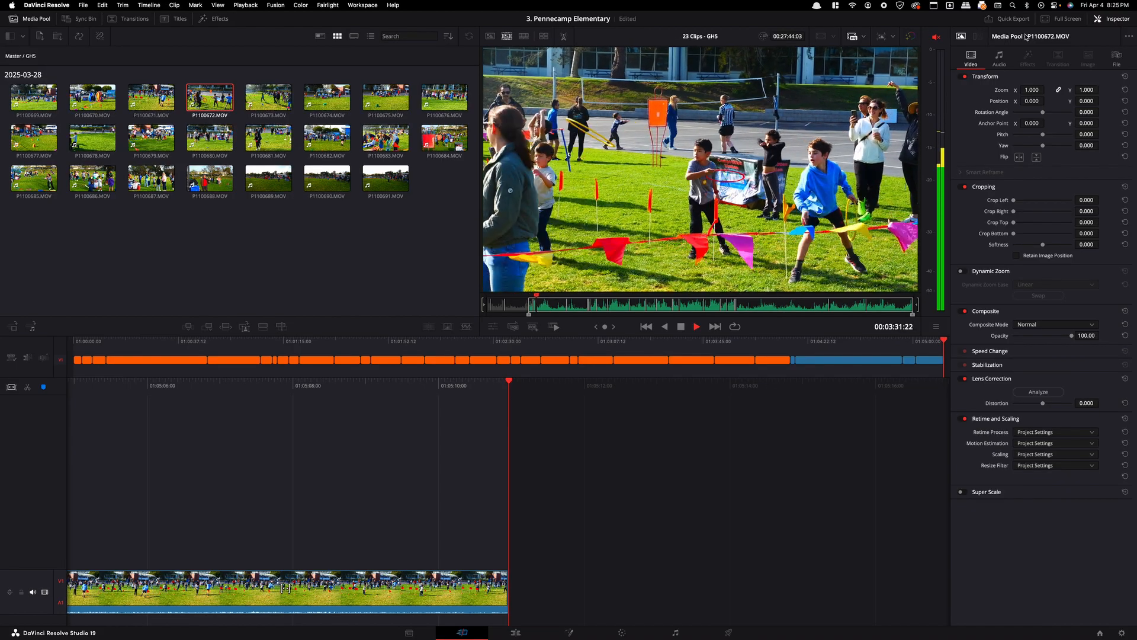
{"action": "key", "text": "Right"}
{"action": "key", "text": "Left"}
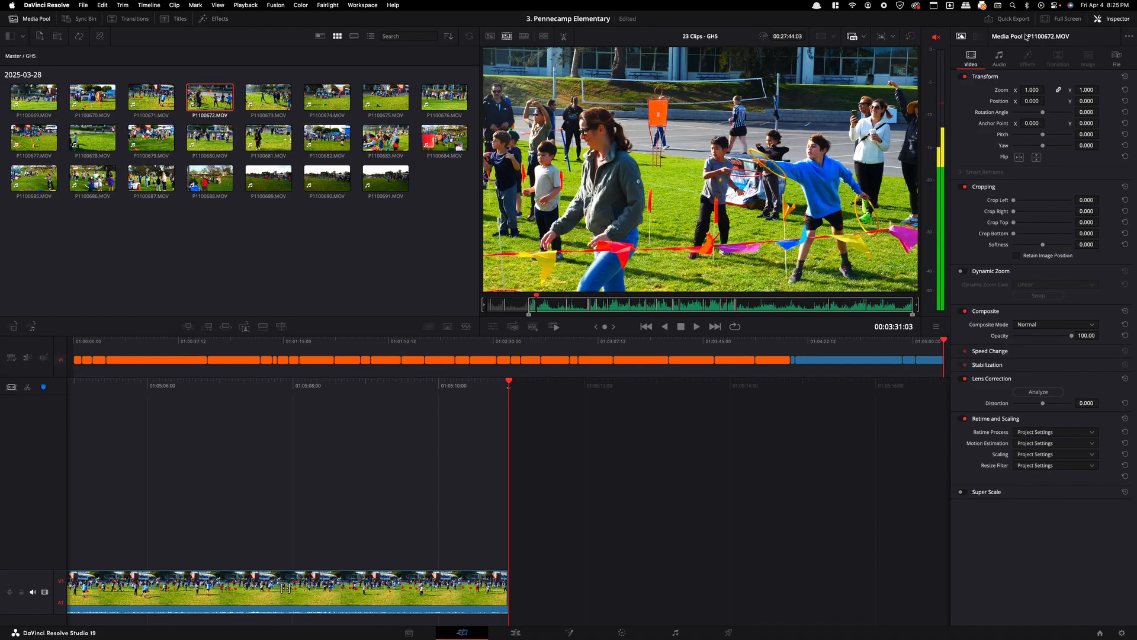
{"action": "key", "text": "Right"}
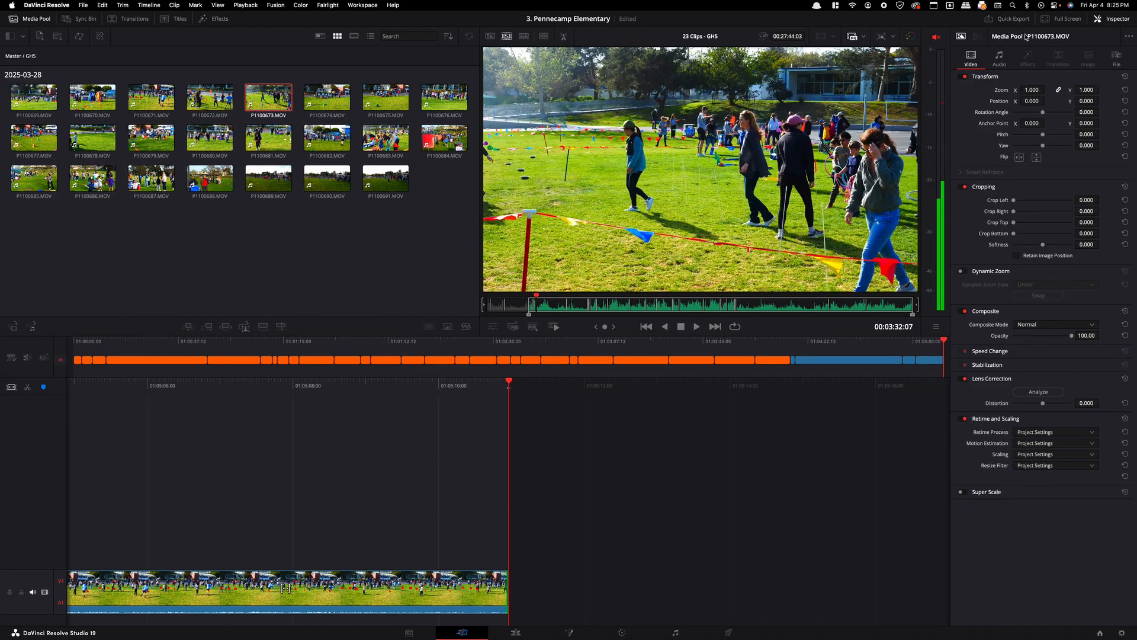
{"action": "key", "text": "Left"}
{"action": "key", "text": "shift+F12"}
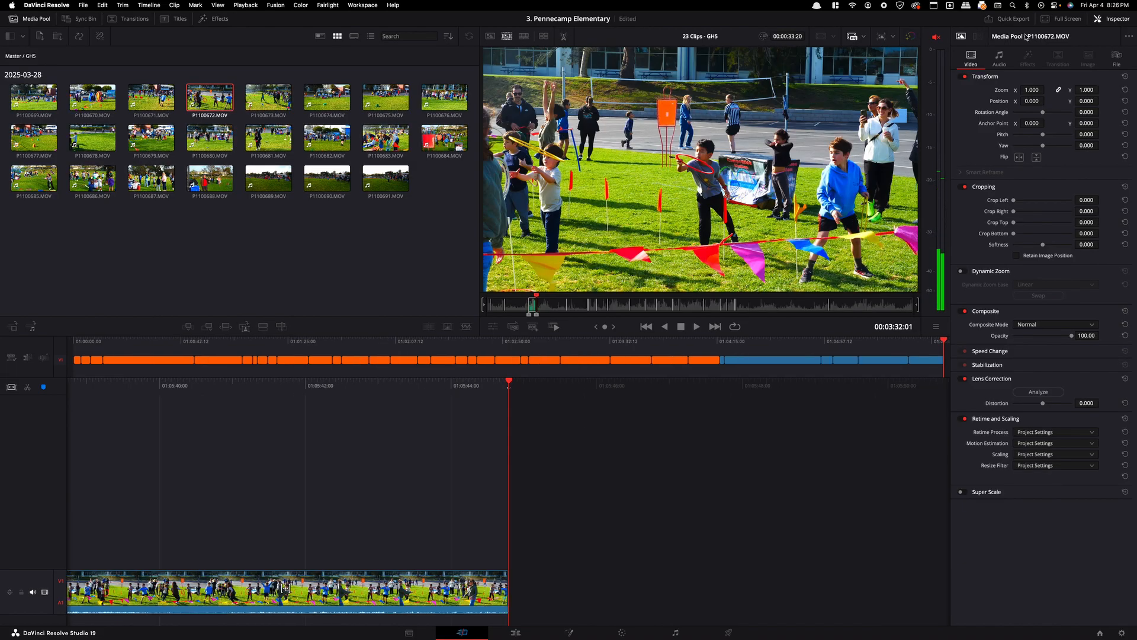
- Mark a section of P1100673.MOV from near 00:05:31, about 3.4 seconds long, and append it to the timeline
{"action": "key", "text": "Right"}
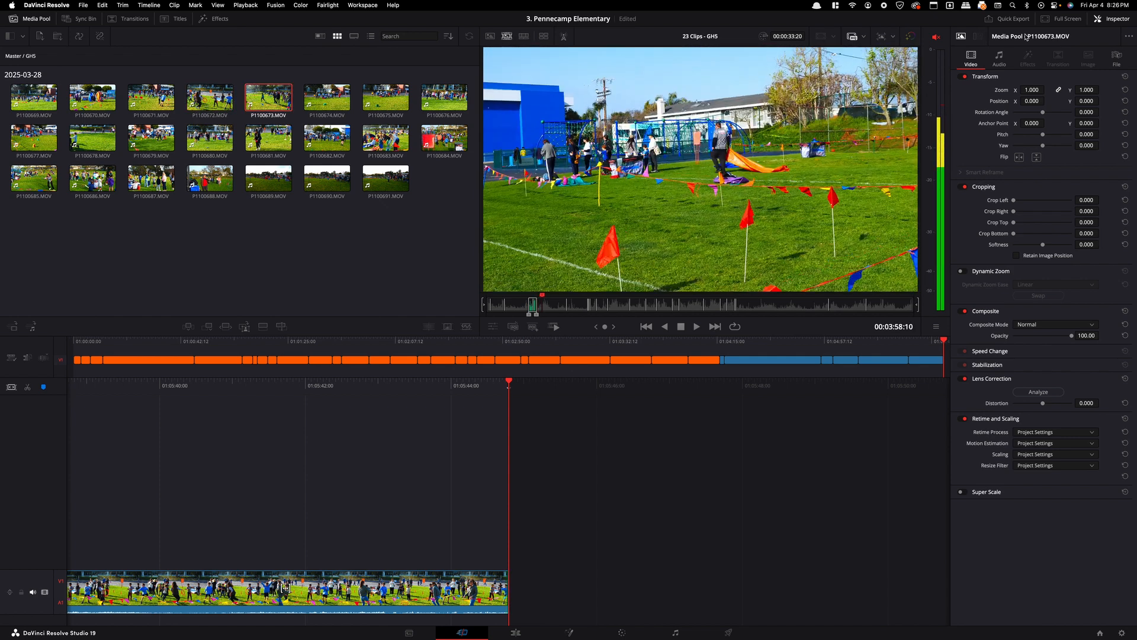
{"action": "key", "text": "l"}
{"action": "key", "text": "l"}
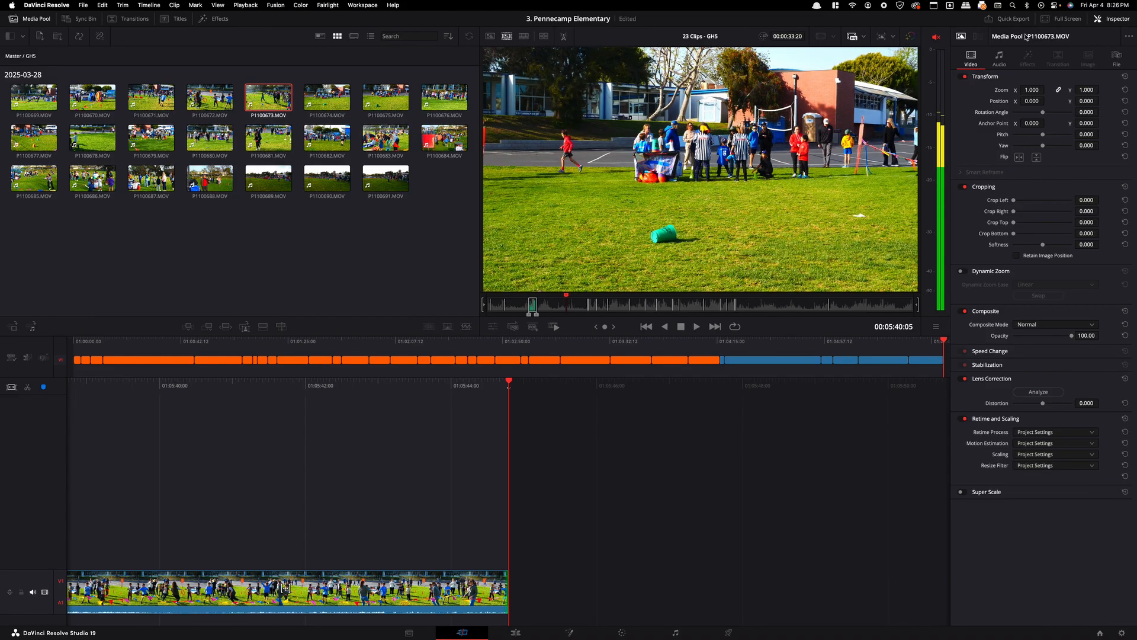
{"action": "key", "text": "i"}
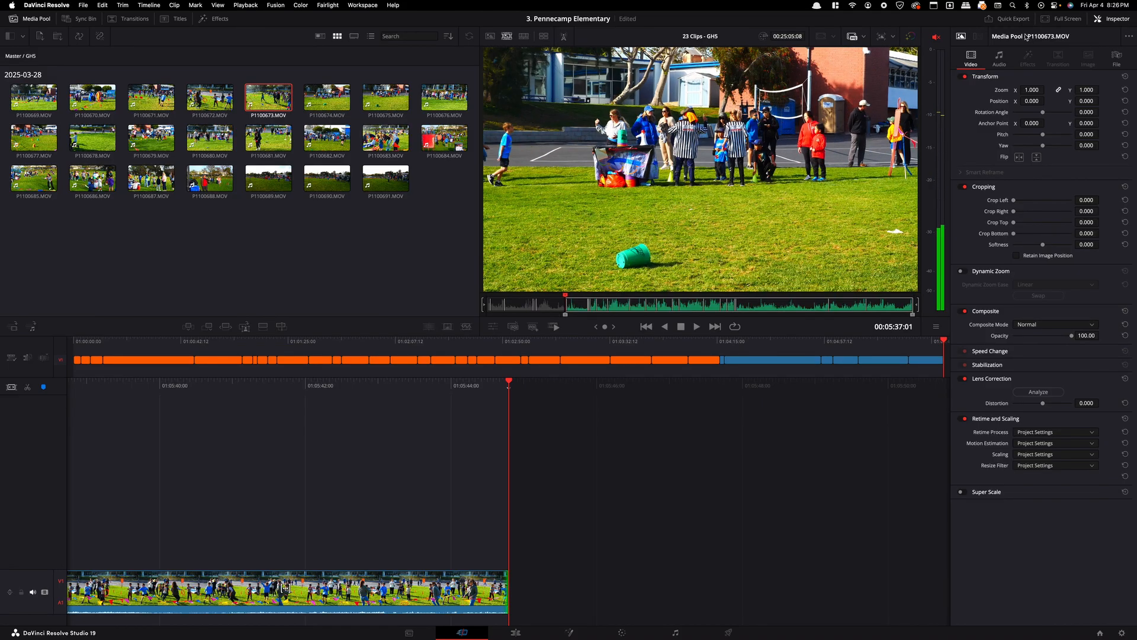
{"action": "key", "text": "l"}
{"action": "key", "text": "j"}
{"action": "key", "text": "j"}
{"action": "key", "text": "j"}
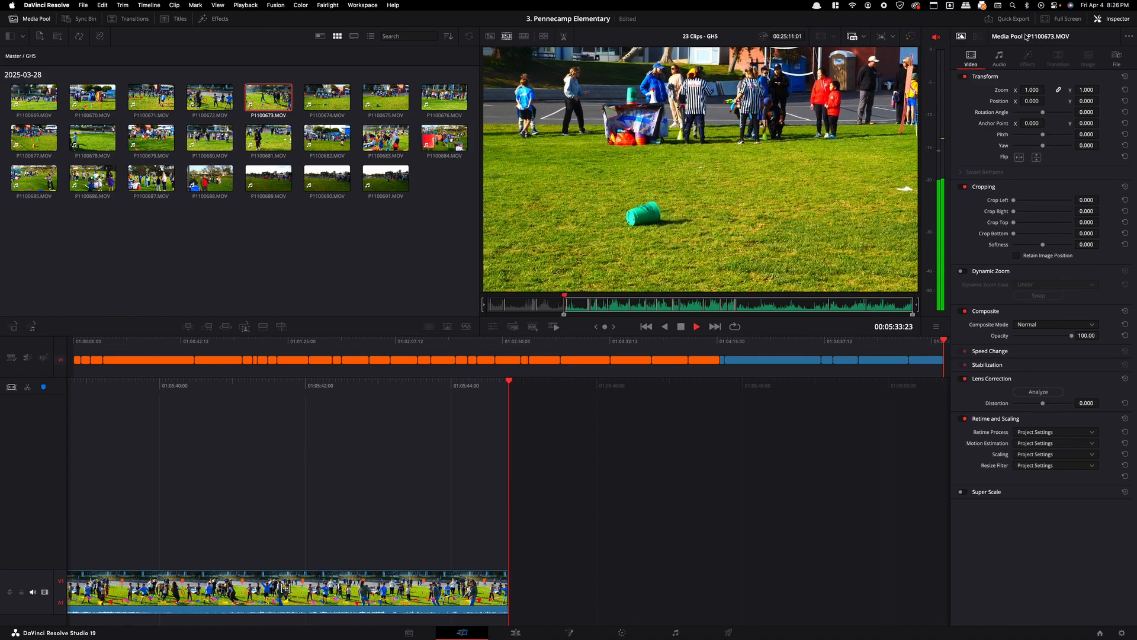
{"action": "key", "text": "o"}
{"action": "key", "text": "F9"}
- Mark a section of P1100674.MOV from near 00:06:15 to 00:06:21, about 6 seconds long, and append it to the timeline
{"action": "key", "text": "l"}
{"action": "key", "text": "l"}
{"action": "key", "text": "l"}
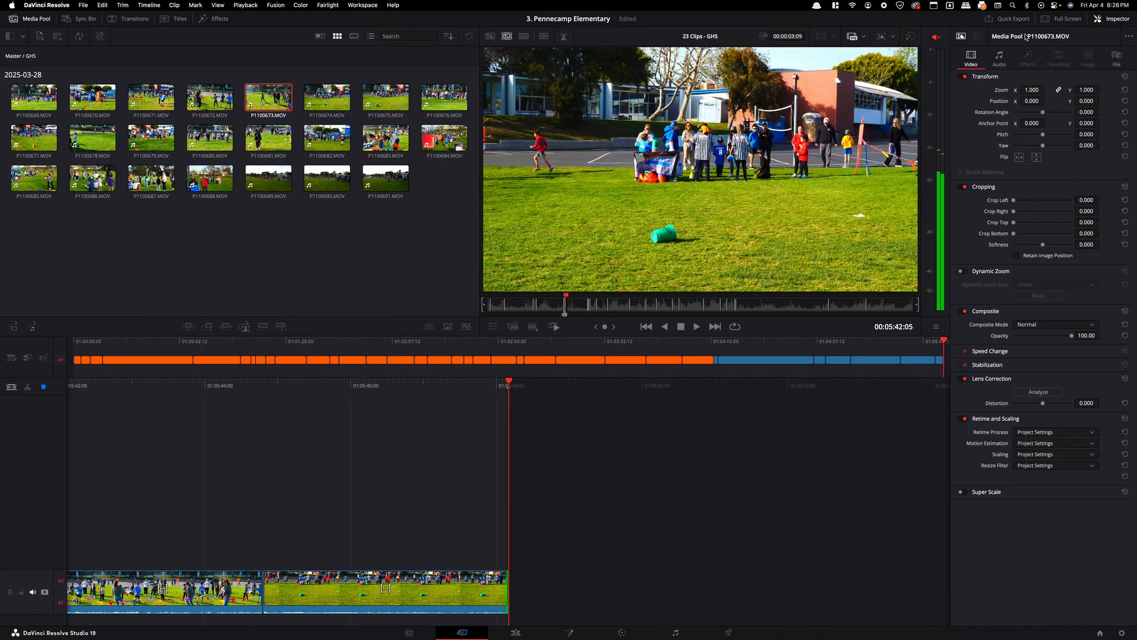
{"action": "key", "text": "Right"}
{"action": "key", "text": "l"}
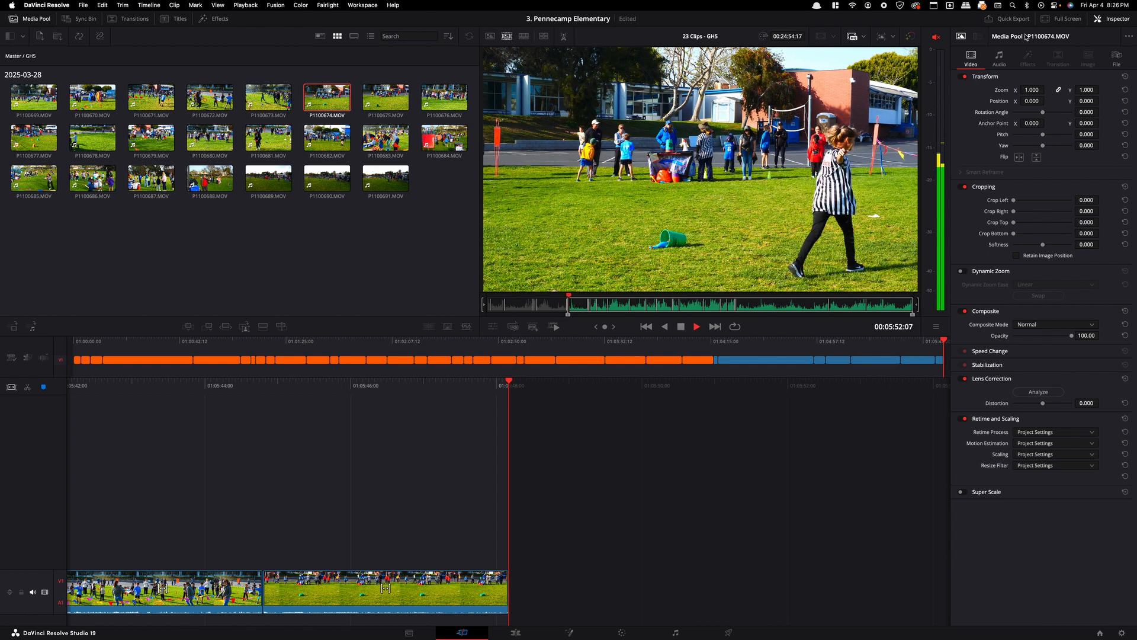
{"action": "key", "text": "k"}
{"action": "key", "text": "space"}
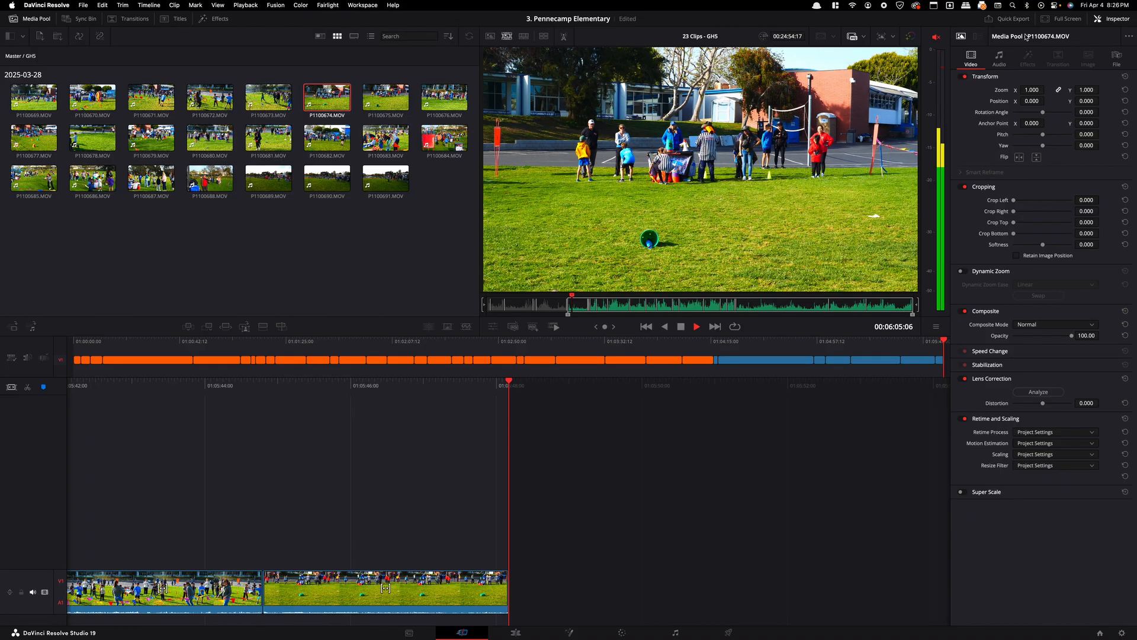
{"action": "key", "text": "l"}
{"action": "key", "text": "l"}
{"action": "key", "text": "l"}
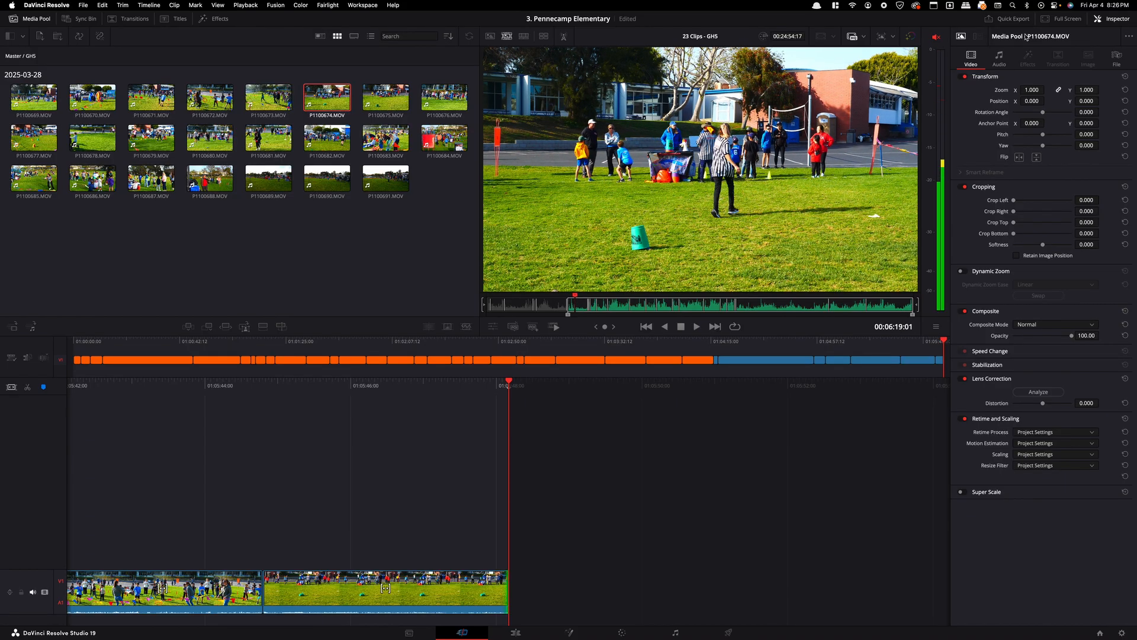
{"action": "key", "text": "j"}
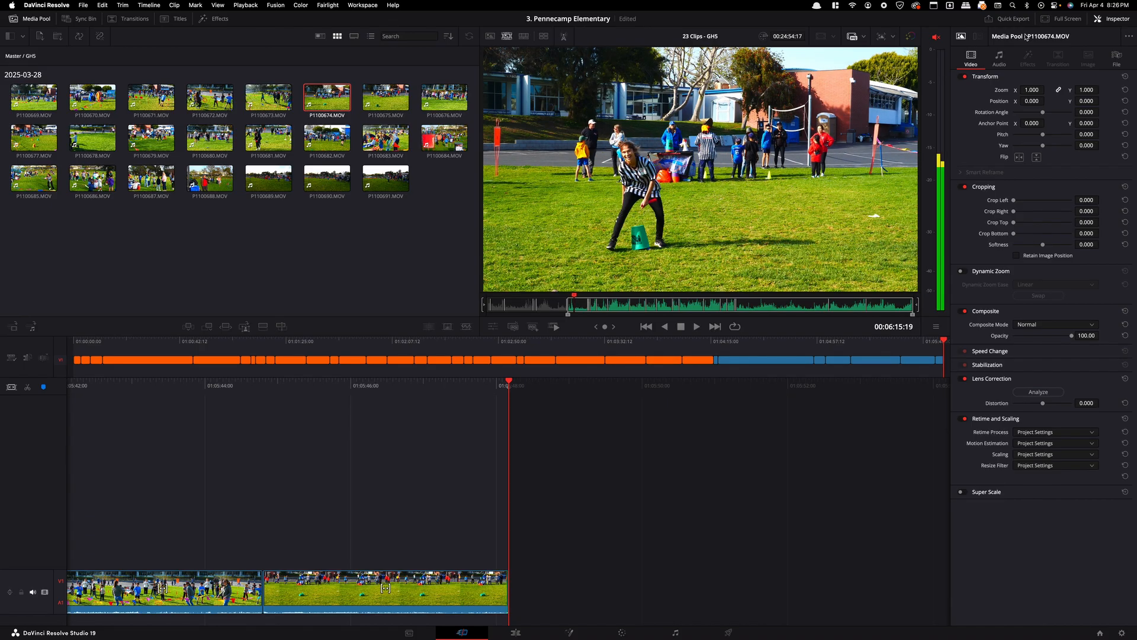
{"action": "key", "text": "l"}
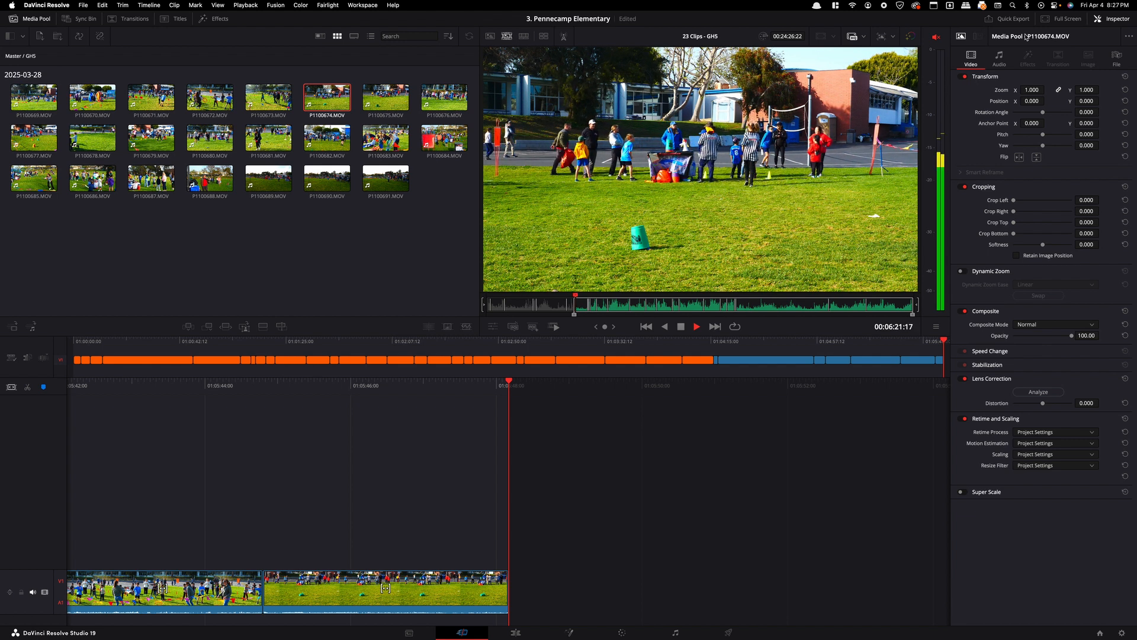
{"action": "key", "text": "k"}
{"action": "key", "text": "o"}
{"action": "key", "text": "F9"}
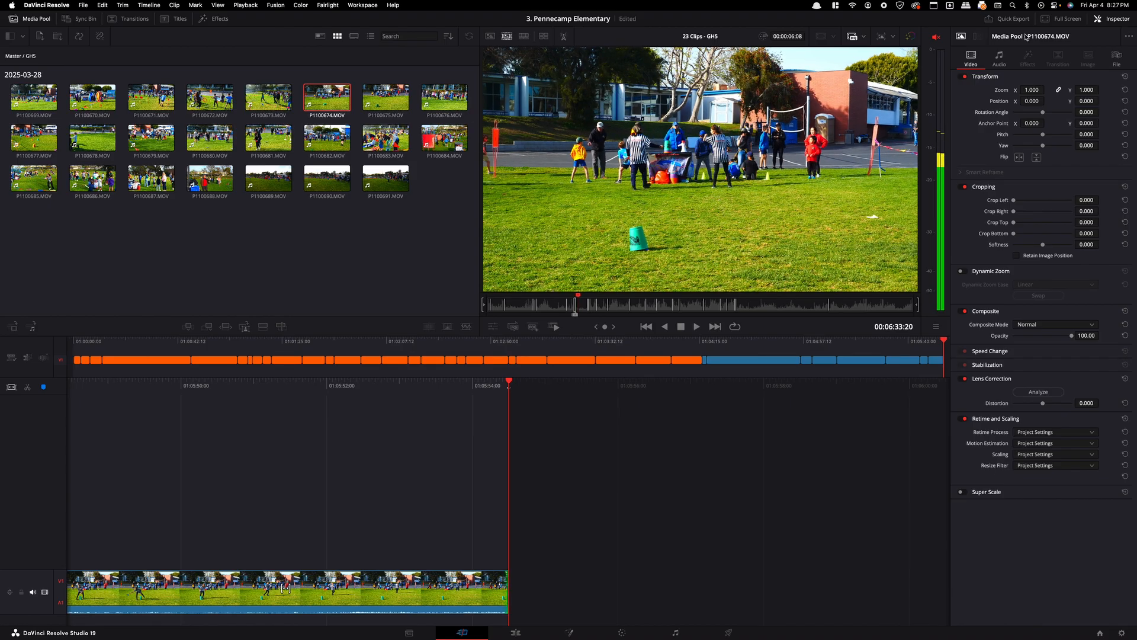
- Mark another section of P1100674.MOV from near 00:06:36 to 00:06:58, about 22 seconds long, and append it to the timeline
{"action": "key", "text": "space"}
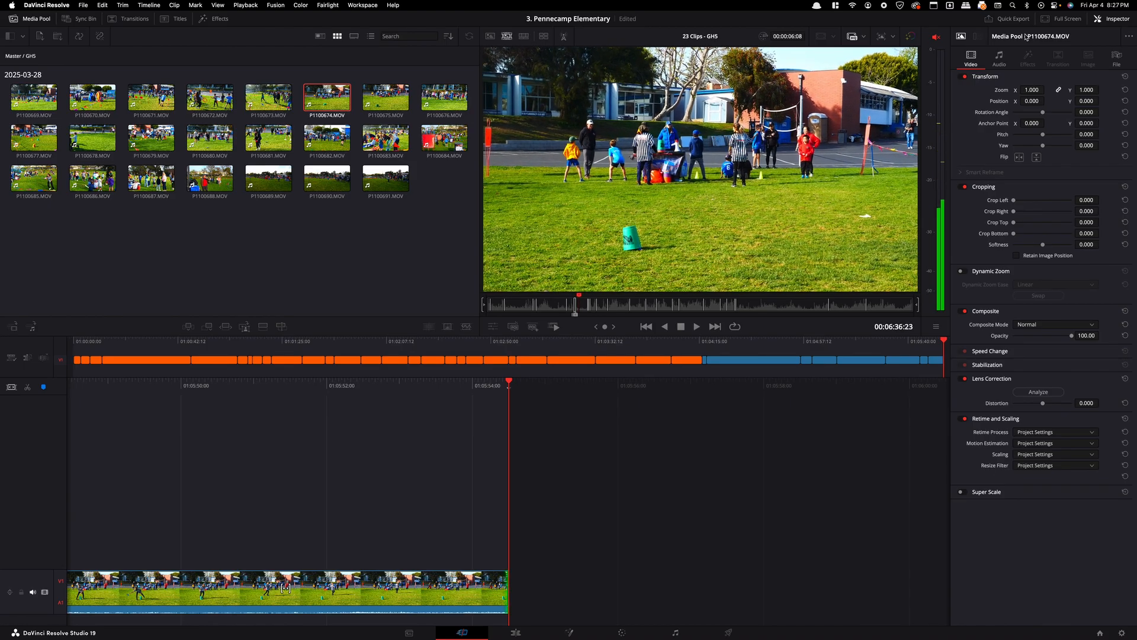
{"action": "key", "text": "i"}
{"action": "key", "text": "space"}
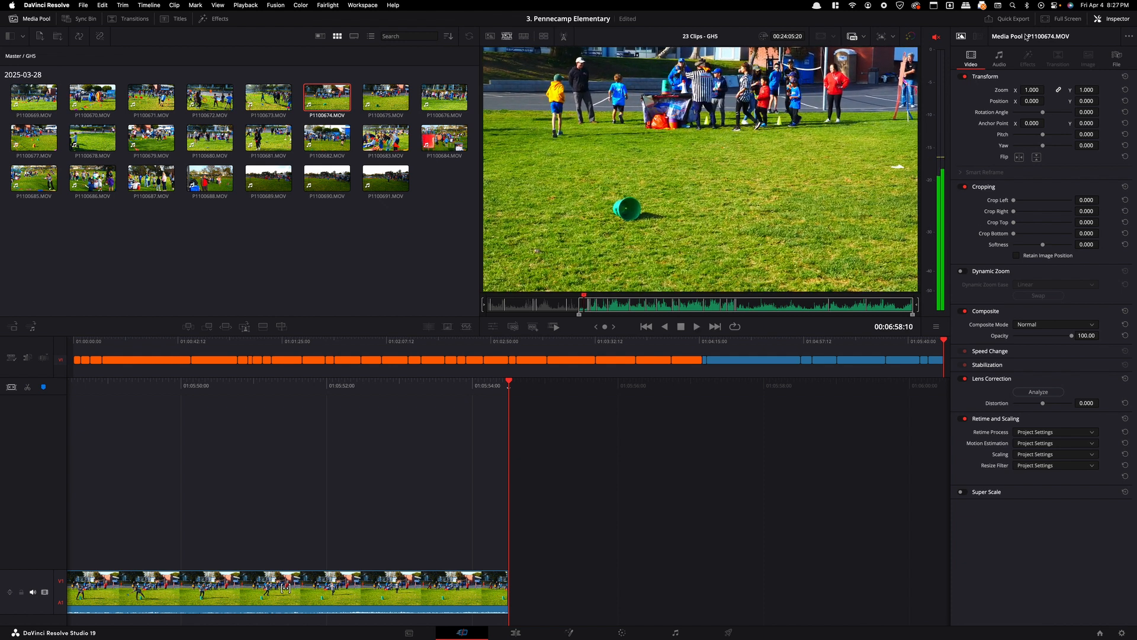
{"action": "key", "text": "shift+F12"}
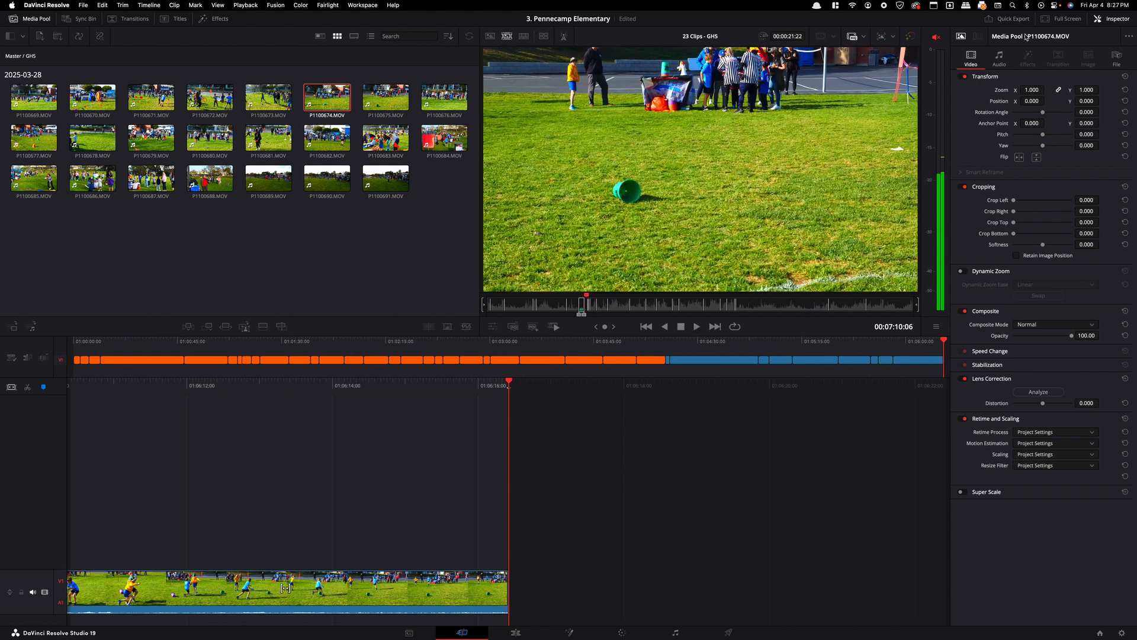
- Mark a section of P1100677.MOV from near 00:07:29 to 00:07:51, about 22 seconds long, and append it to the timeline
{"action": "key", "text": "Right"}
{"action": "key", "text": "Right"}
{"action": "key", "text": "Right"}
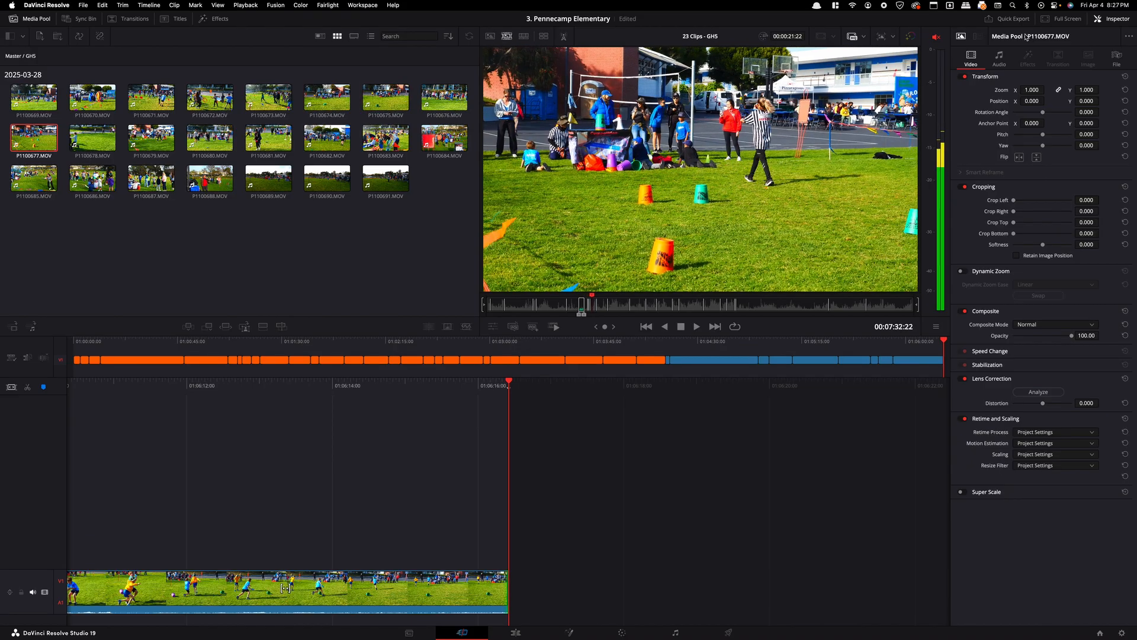
{"action": "key", "text": "i"}
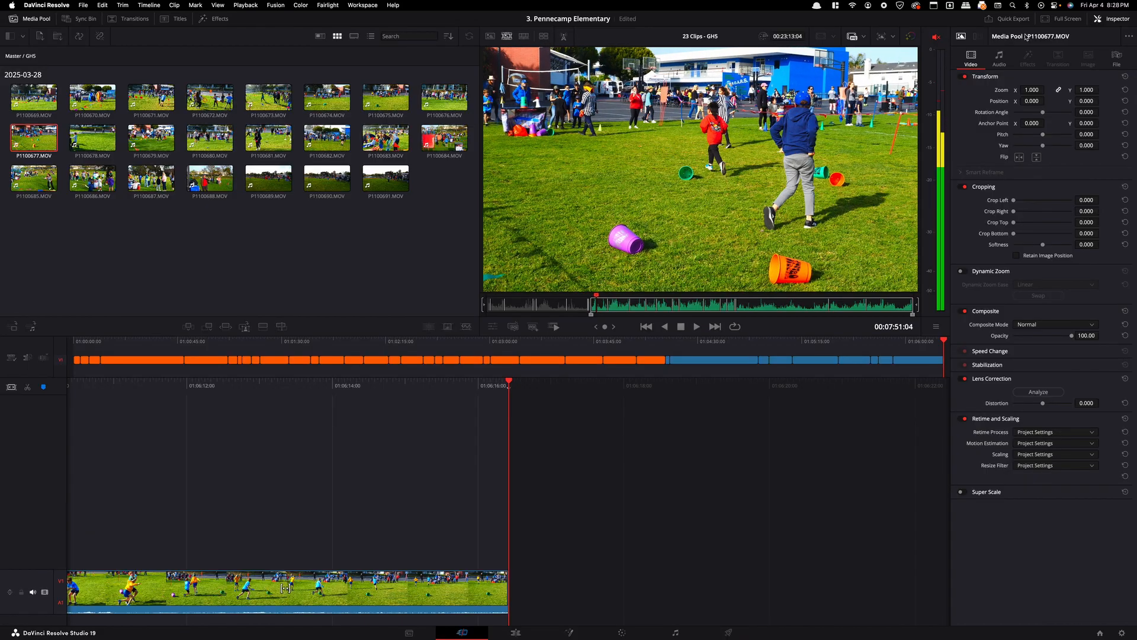
{"action": "key", "text": "shift+F12"}
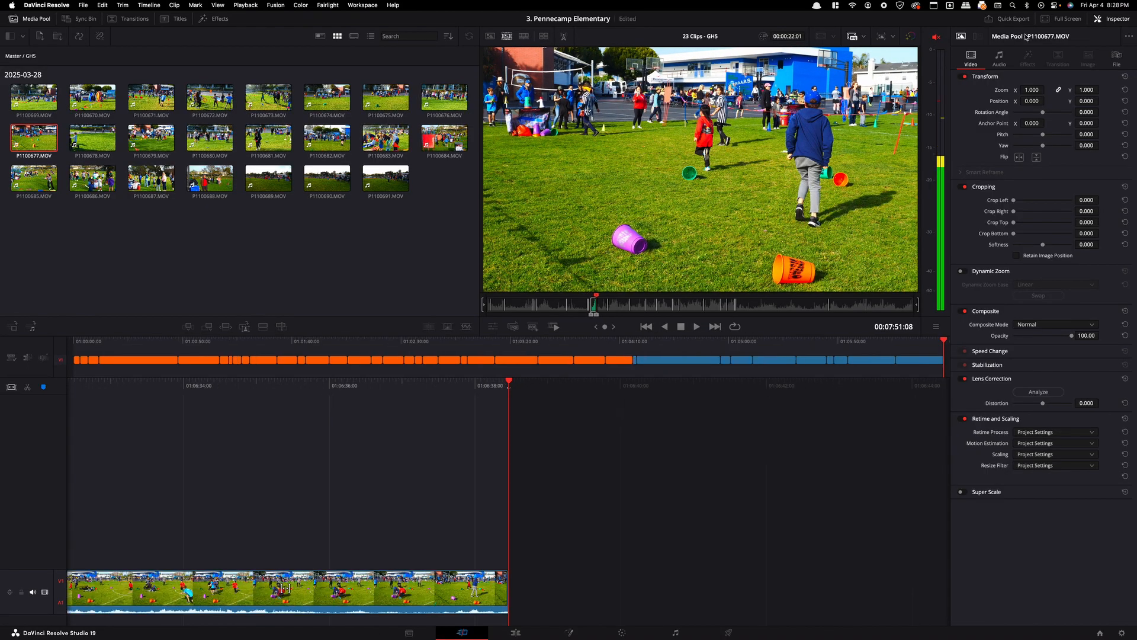
- Mark a section of P1100678.MOV from near 00:08:05, about 34 seconds long, and append it to the timeline
{"action": "key", "text": "l"}
{"action": "key", "text": "l"}
{"action": "key", "text": "l"}
{"action": "key", "text": "l"}
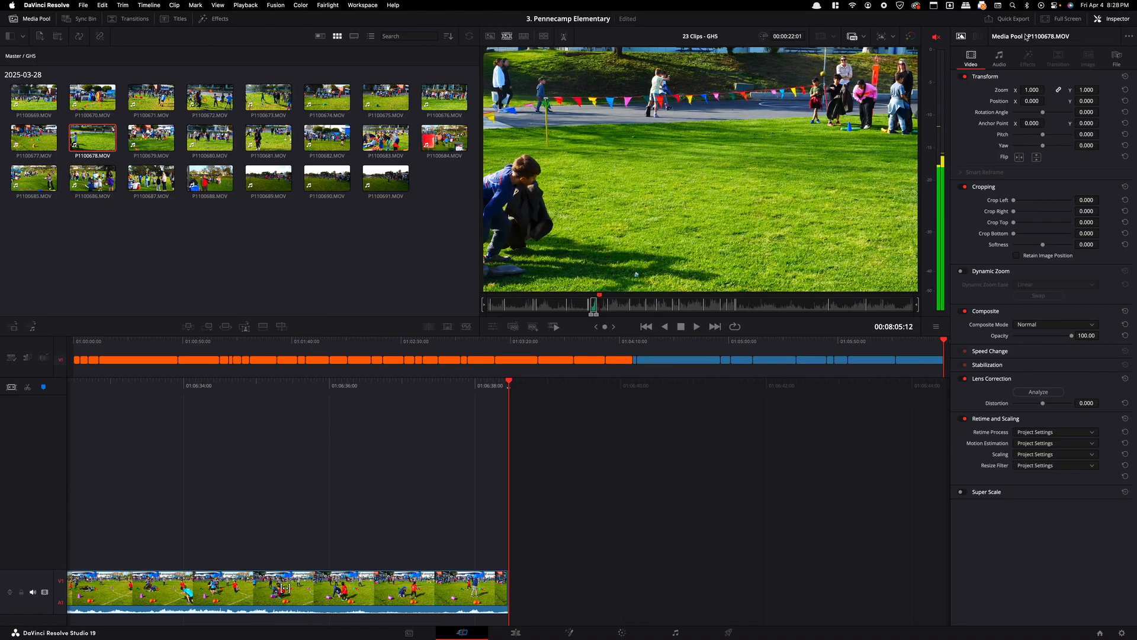
{"action": "key", "text": "i"}
{"action": "key", "text": "l"}
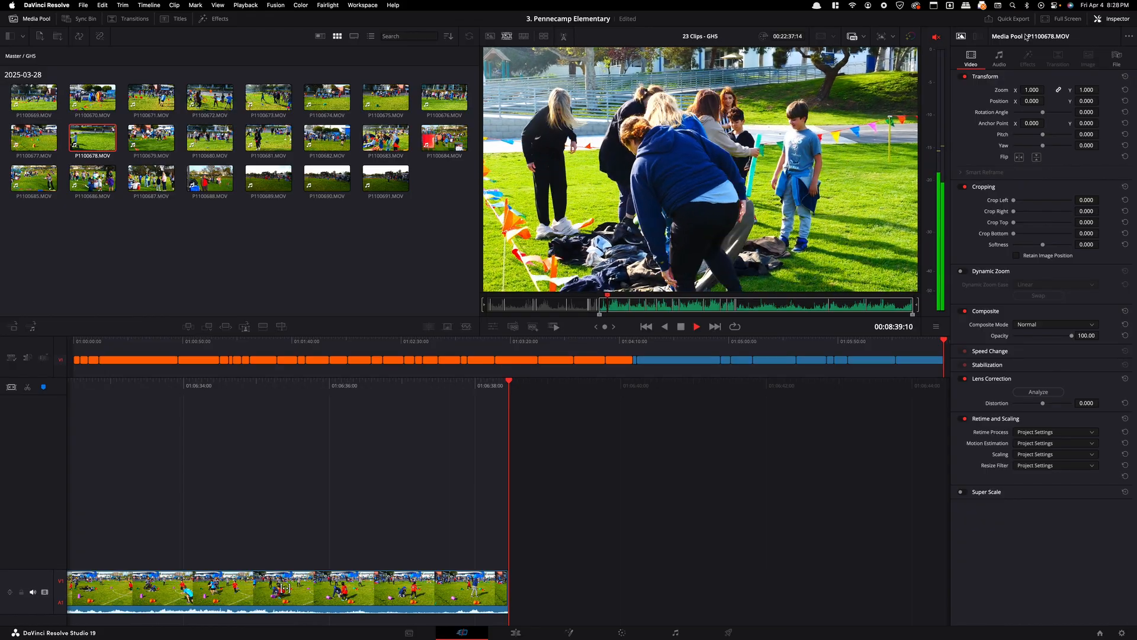
{"action": "key", "text": "Right"}
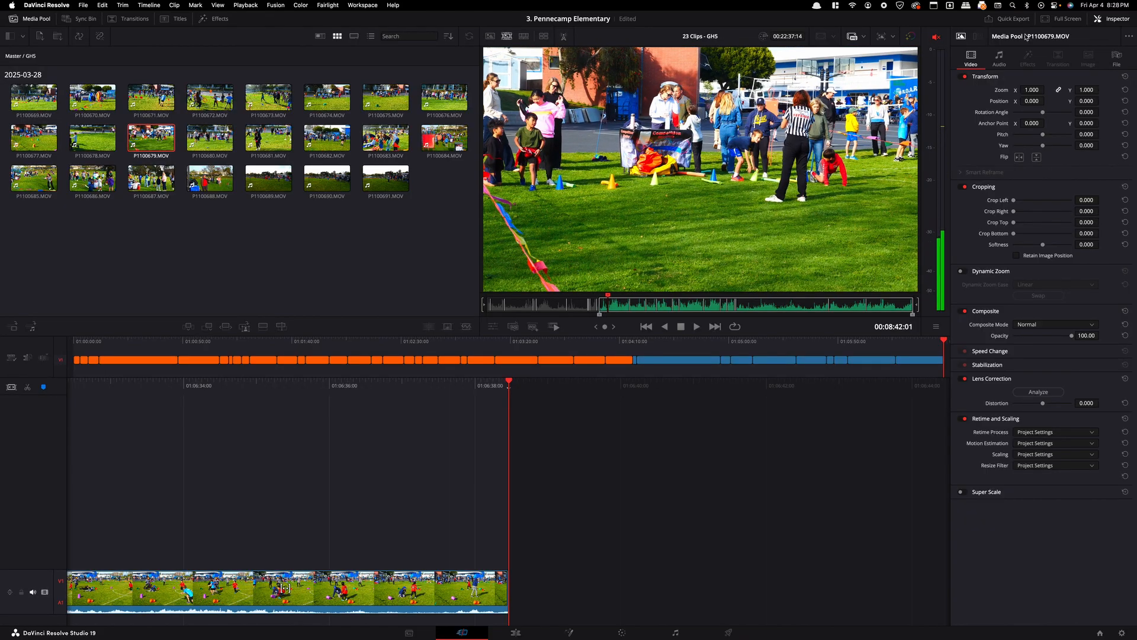
{"action": "key", "text": "Left"}
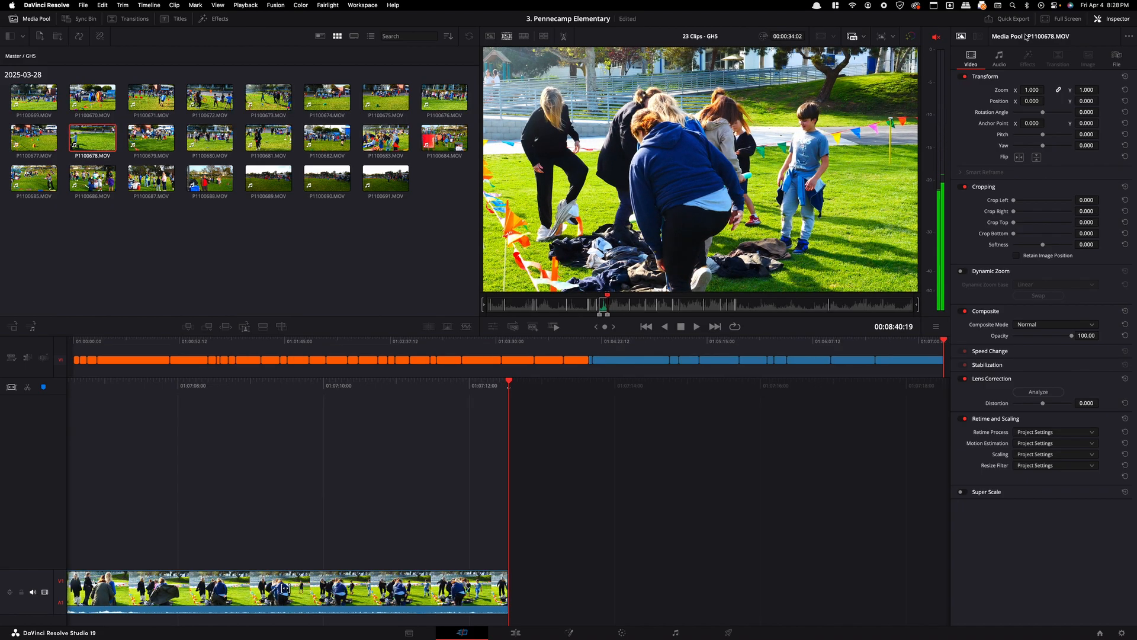
- Mark a section of P1100679.MOV from near 00:09:17 to 00:10:10, about 53 seconds long, and append it to the timeline
{"action": "key", "text": "Right"}
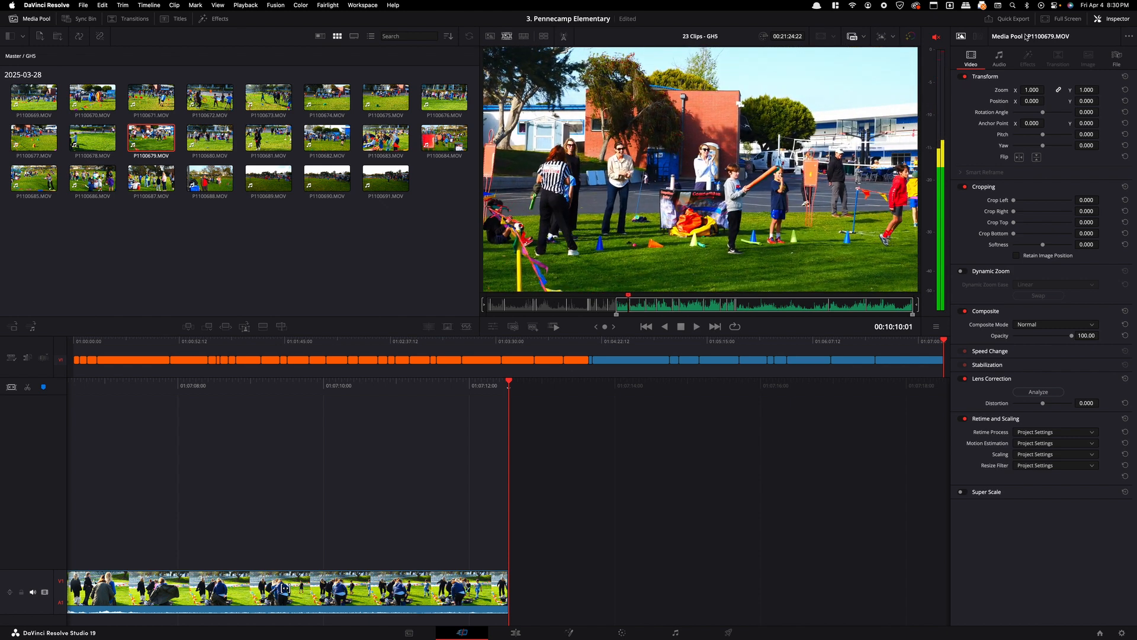
{"action": "key", "text": "shift+F12"}
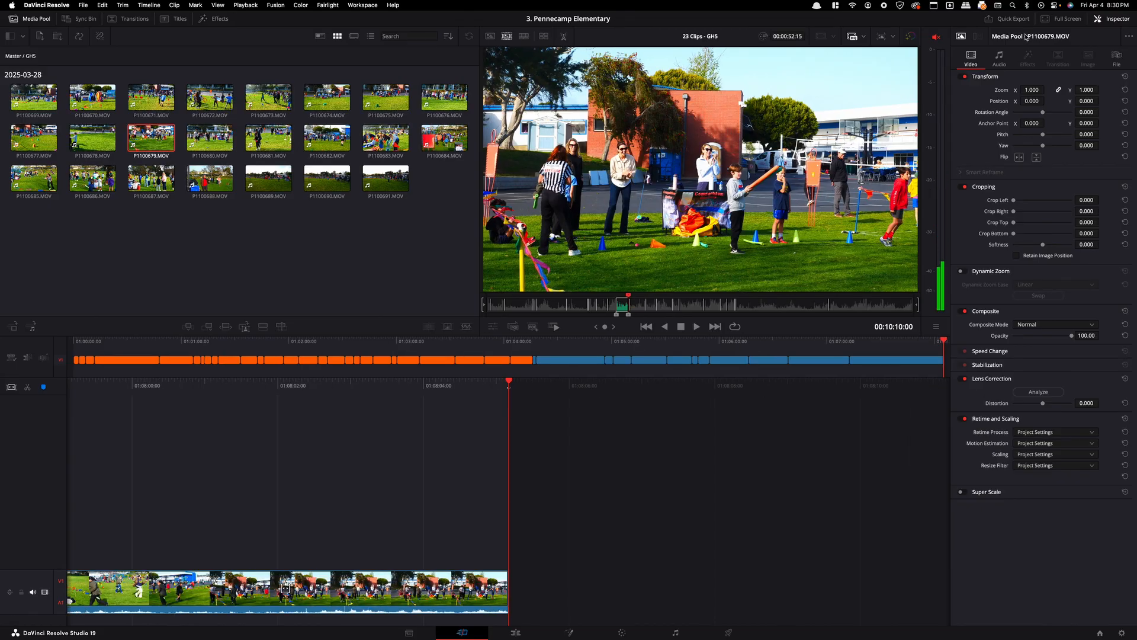
- Mark a section of P1100680.MOV from near 00:10:24 to 00:11:26, about 62 seconds long, and append it to the timeline
{"action": "key", "text": "Right"}
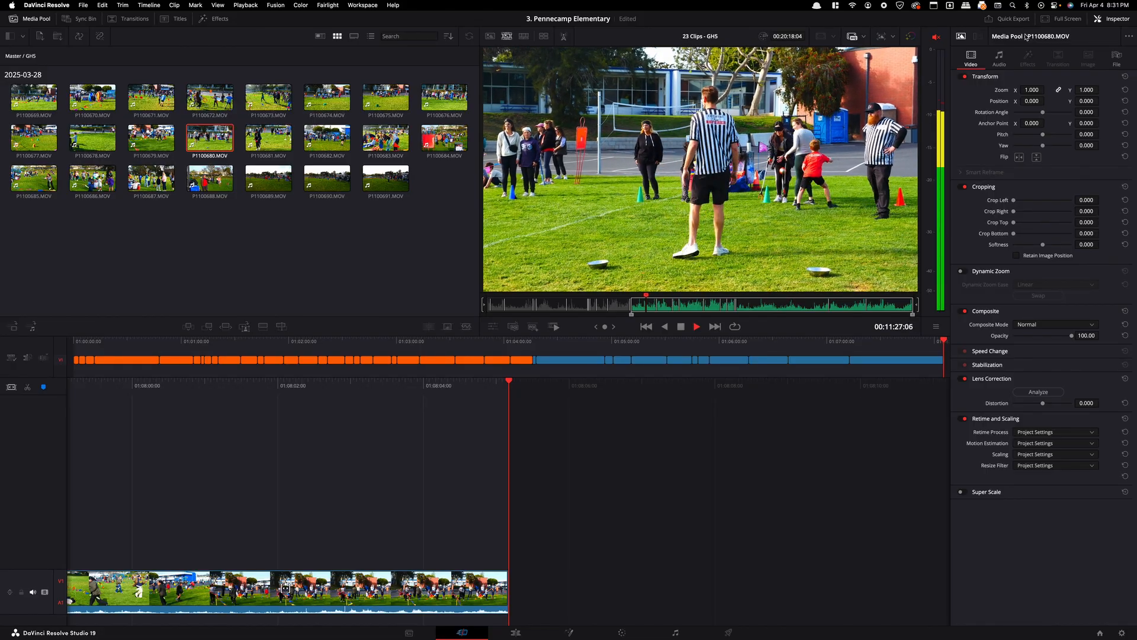
{"action": "key", "text": "Right"}
{"action": "key", "text": "Left"}
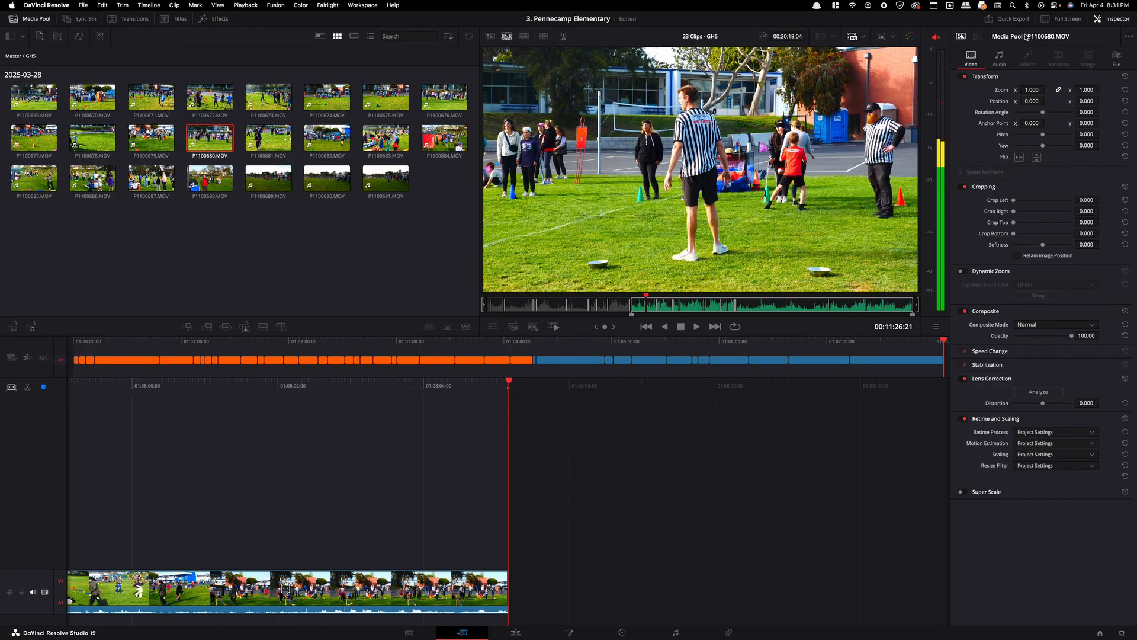
{"action": "key", "text": "o"}
{"action": "key", "text": "shift+F12"}
- Mark two short sections of P1100681.MOV, the second about 6 seconds long, and append them to the timeline
{"action": "key", "text": "Right"}
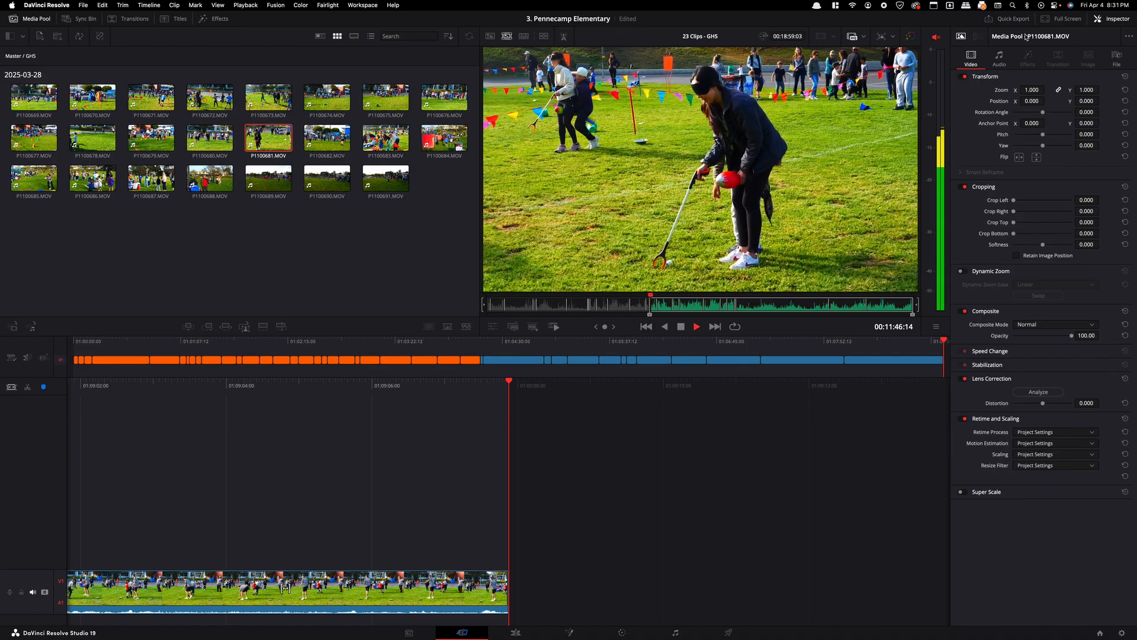
{"action": "key", "text": "F9"}
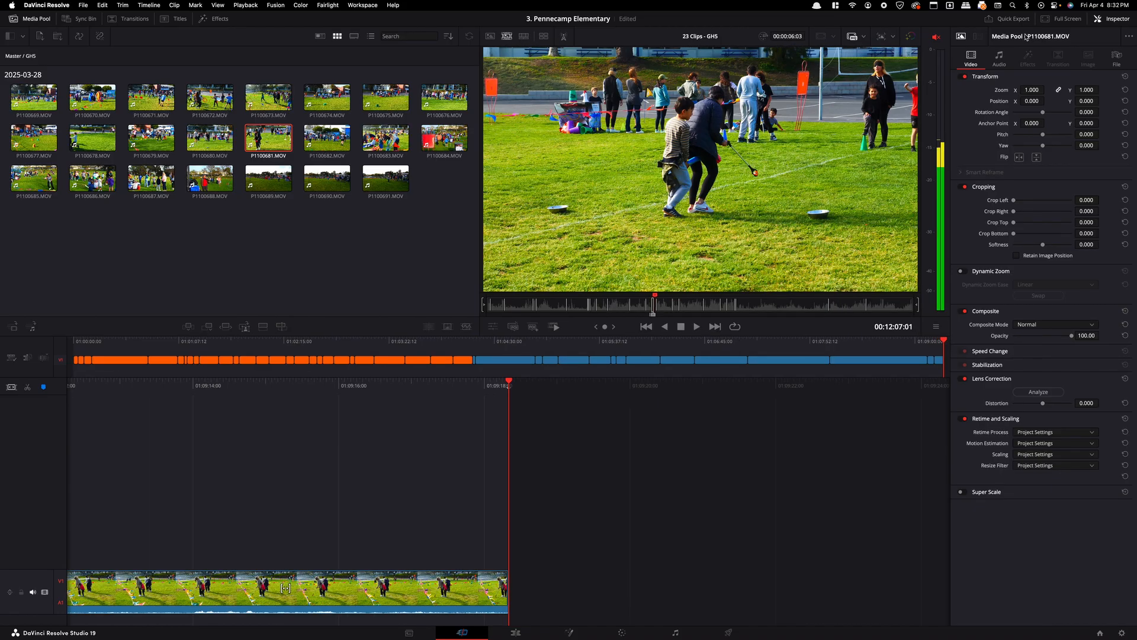
{"action": "key", "text": "j"}
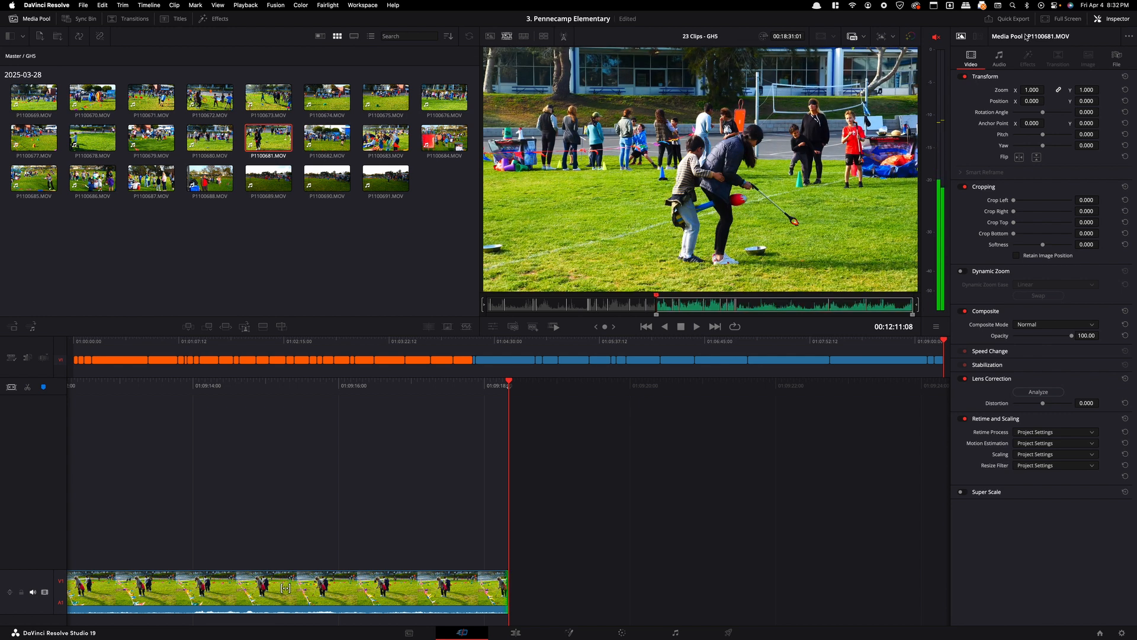
- Mark a section of P1100682.MOV from near 00:12:18 to 00:13:20, about 62 seconds long, and append it to the timeline
{"action": "key", "text": "l"}
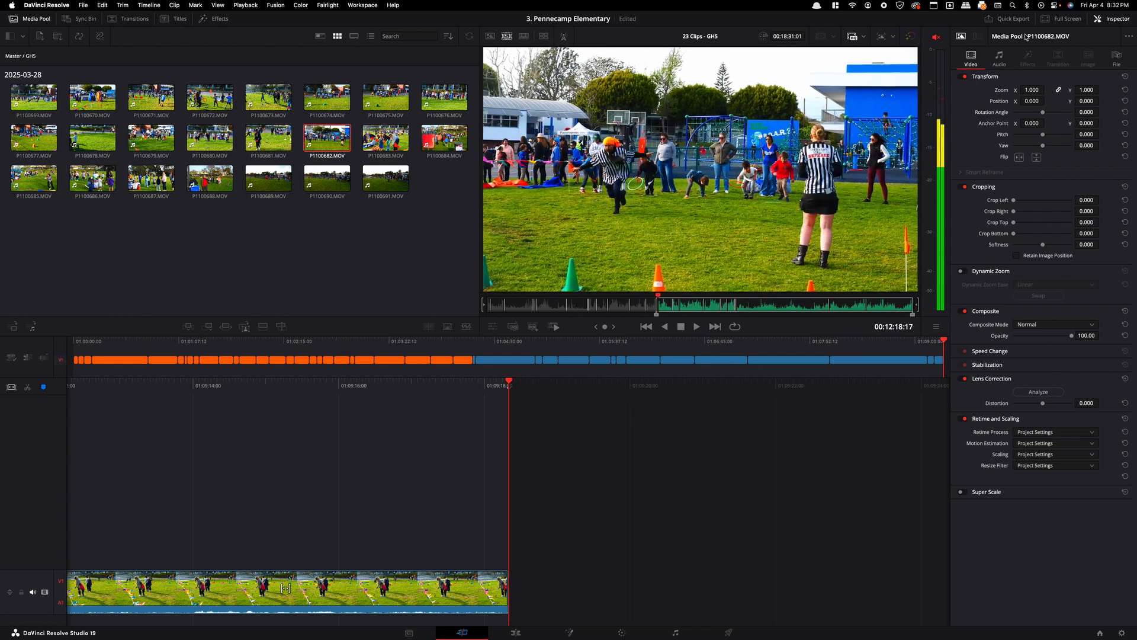
{"action": "key", "text": "j"}
{"action": "key", "text": "l"}
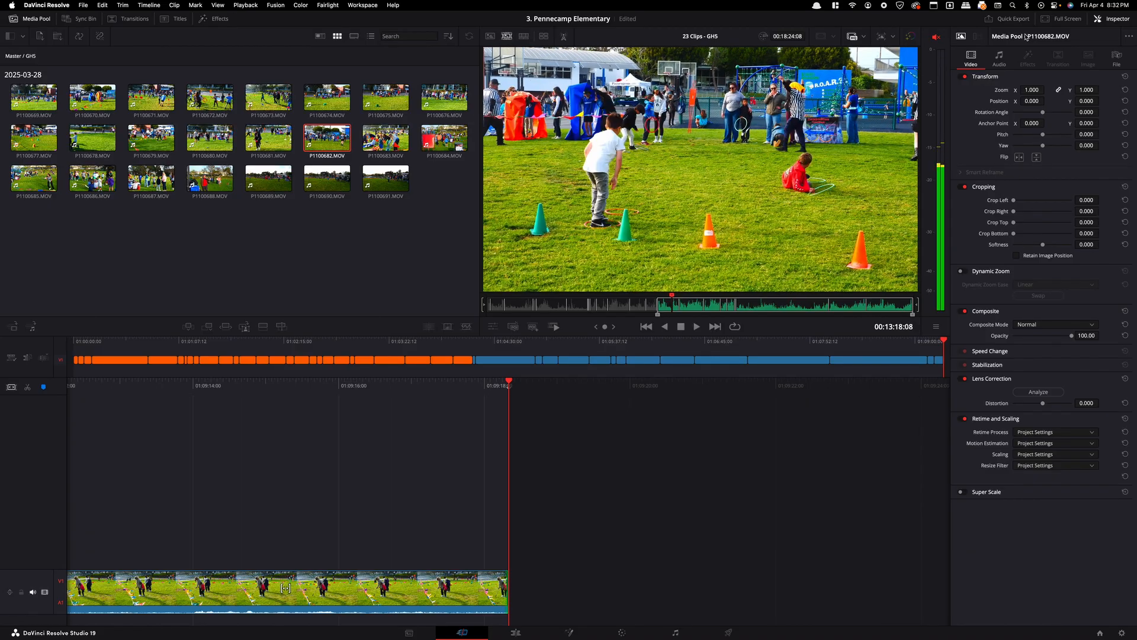
{"action": "key", "text": "j"}
{"action": "key", "text": "j"}
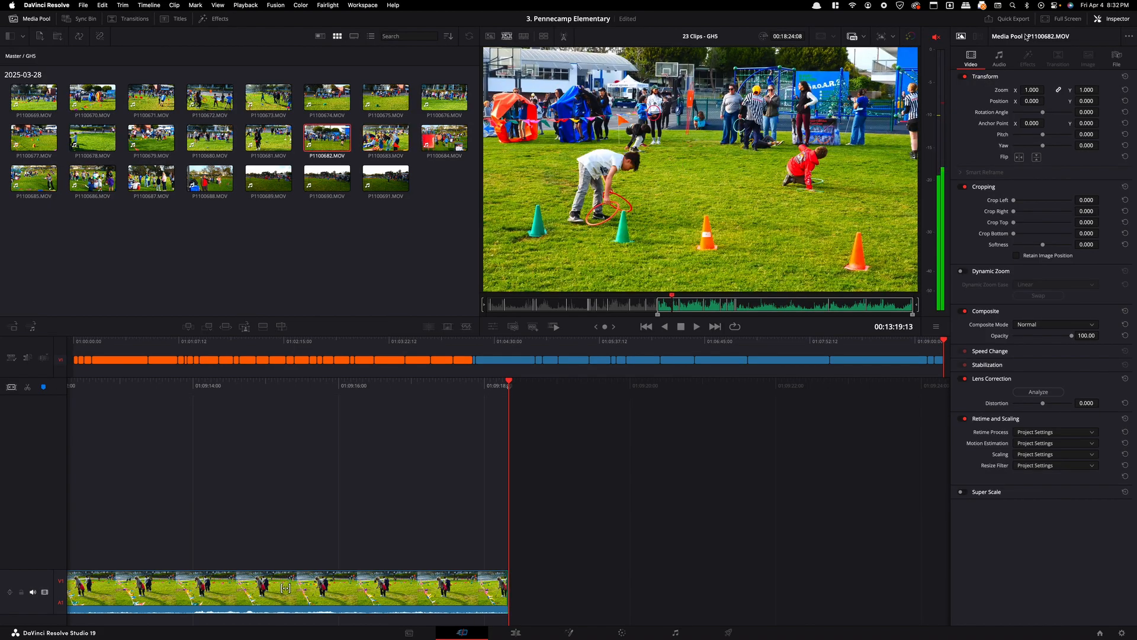
{"action": "key", "text": "k"}
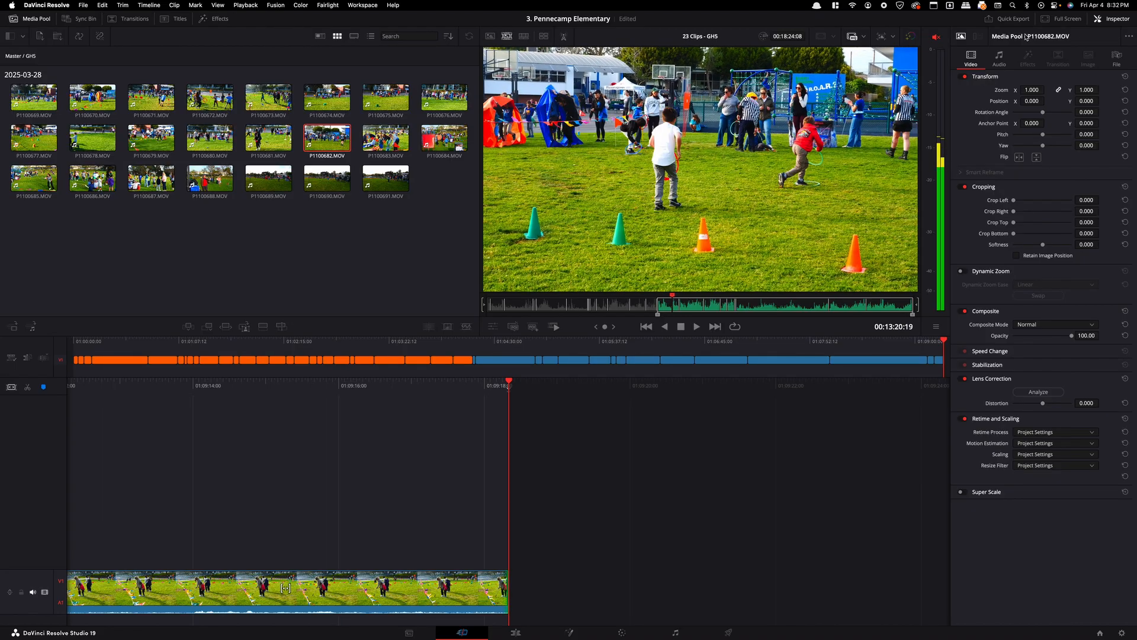
{"action": "key", "text": "l"}
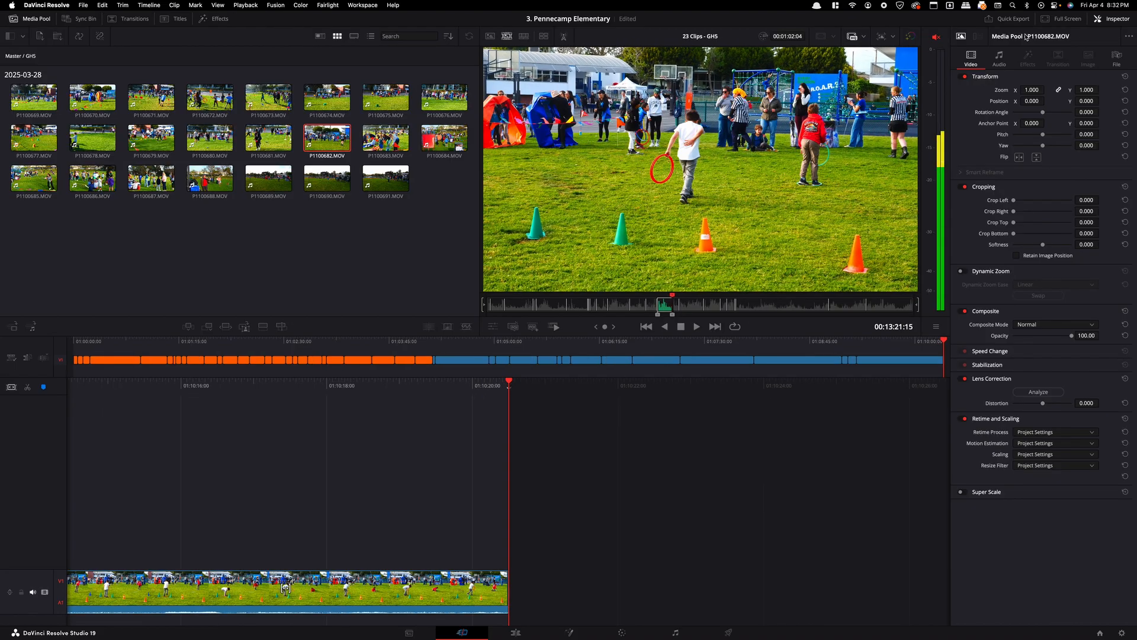
- Mark a section of P1100683.MOV, about 21 seconds long, and append it to the timeline
{"action": "key", "text": "Down"}
{"action": "key", "text": "Left"}
{"action": "key", "text": "Left"}
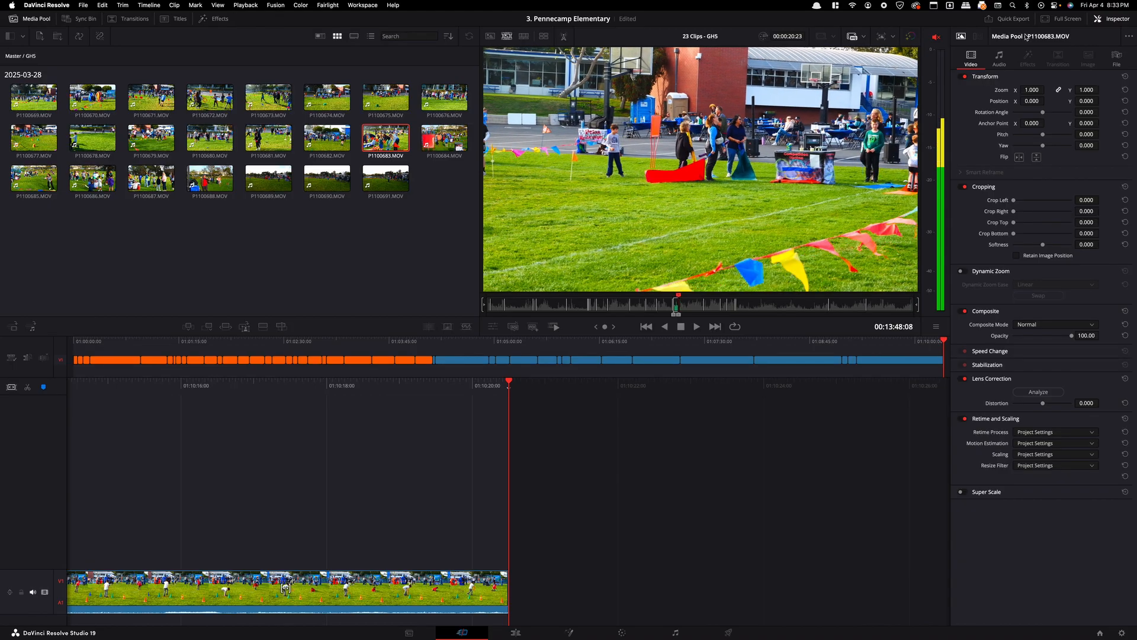
{"action": "key", "text": "Down"}
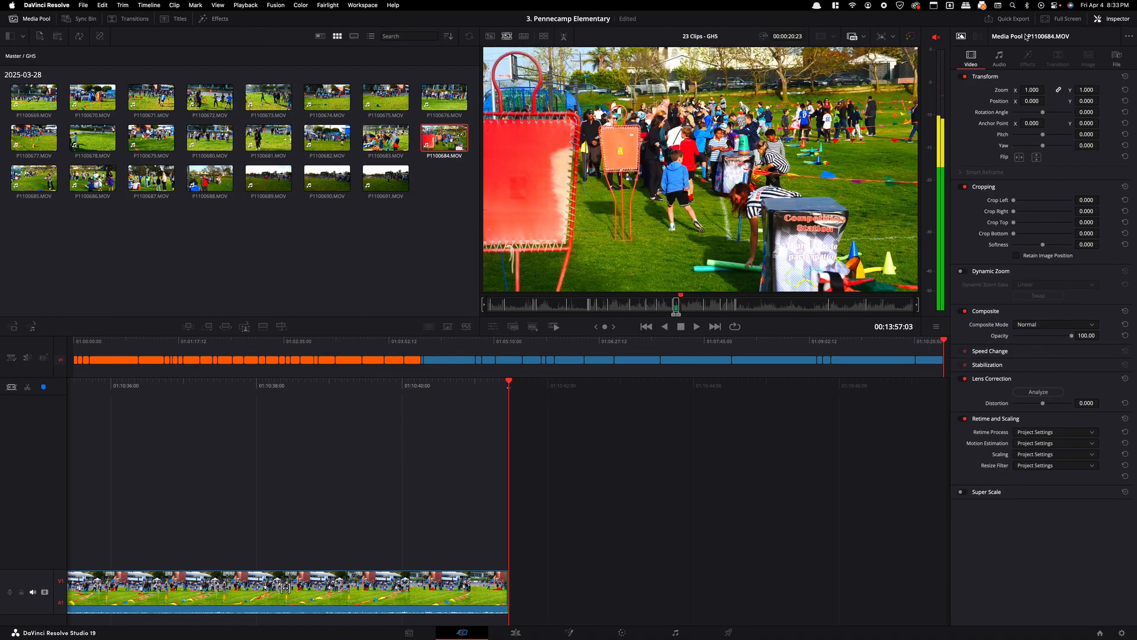
- Mark a section of P1100684.MOV from near 00:13:58 to 00:14:02, about 4 seconds long, and append it to the timeline
{"action": "key", "text": "i"}
{"action": "key", "text": "space"}
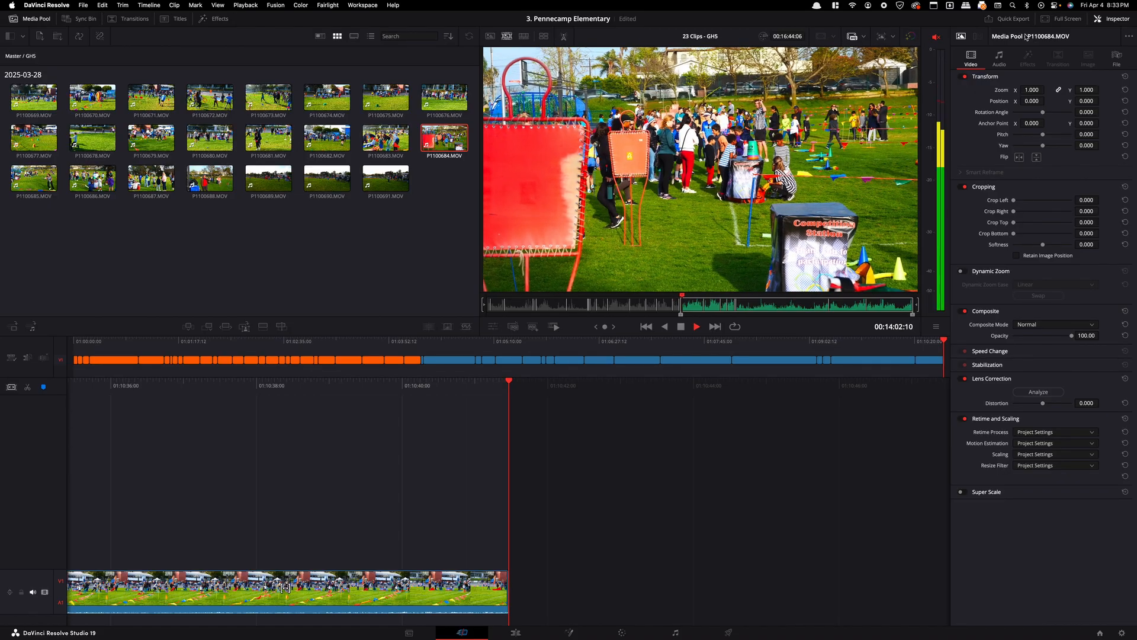
{"action": "key", "text": "shift+F12"}
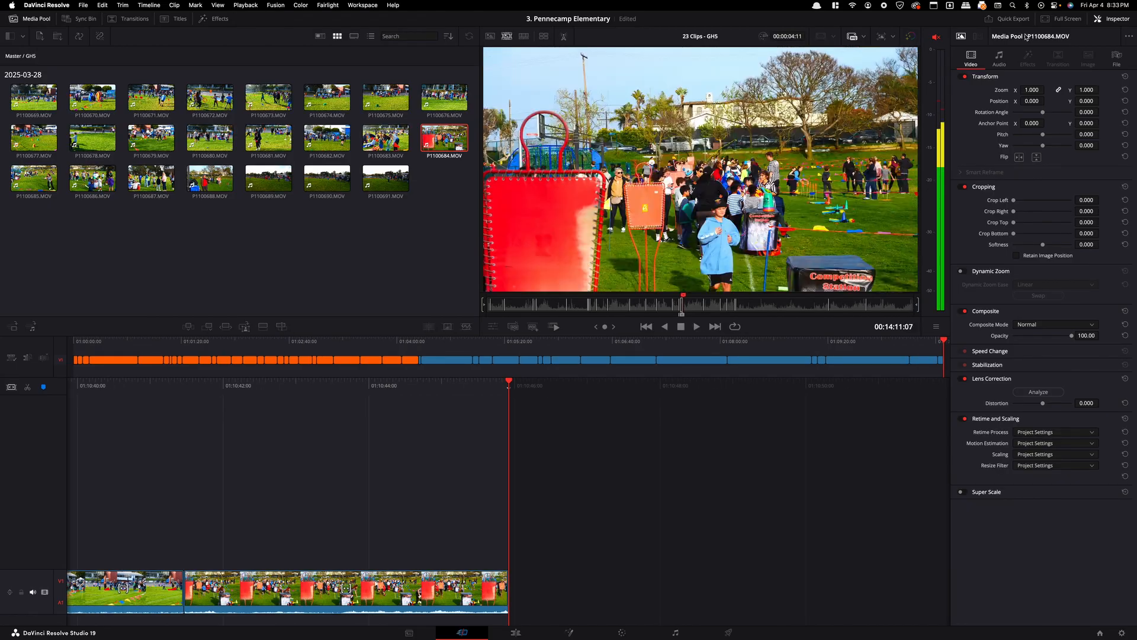
- Mark two further sections of P1100684.MOV, about 5 seconds ending near 00:14:21 and 15 seconds ending near 00:15:35, and append them to the timeline
{"action": "key", "text": "alt+o"}
{"action": "key", "text": "space"}
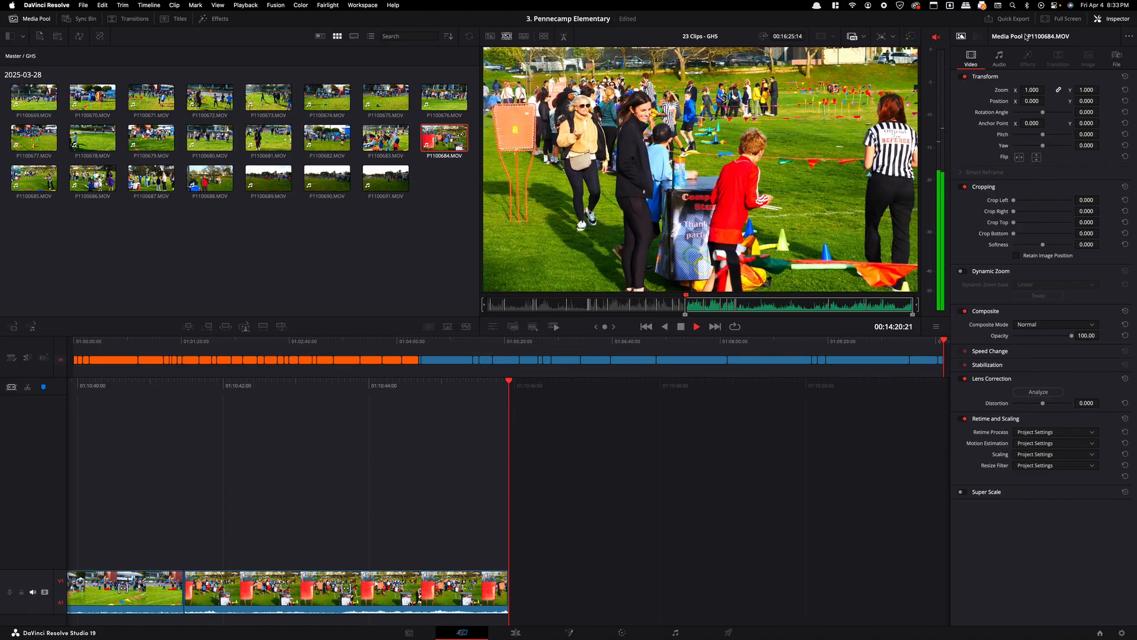
{"action": "key", "text": "o"}
{"action": "key", "text": "shift+F12"}
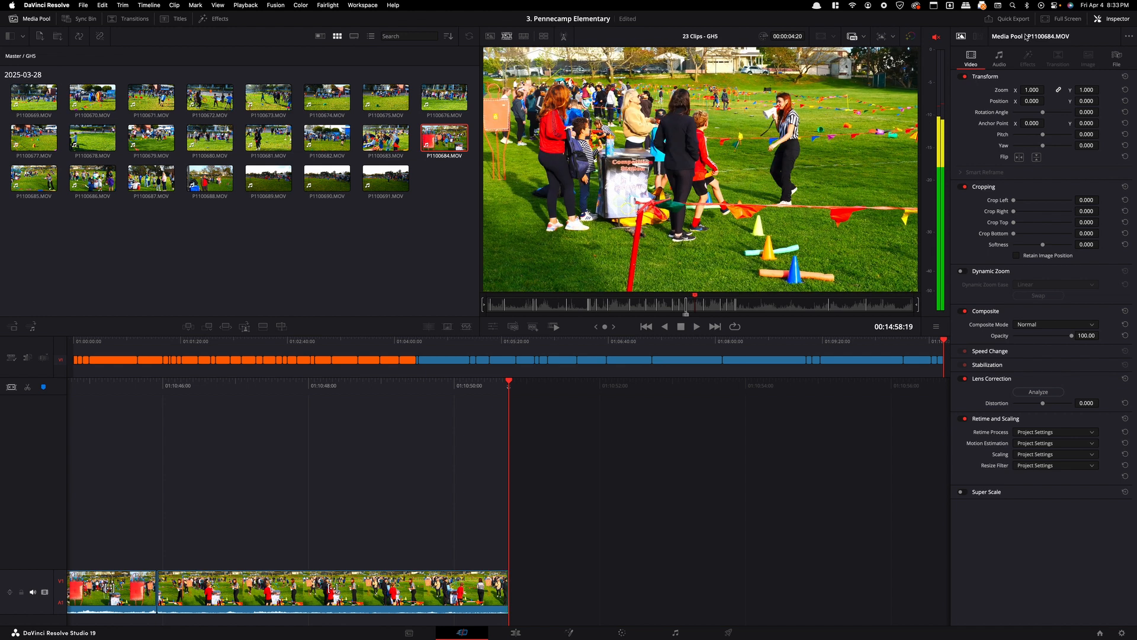
{"action": "key", "text": "space"}
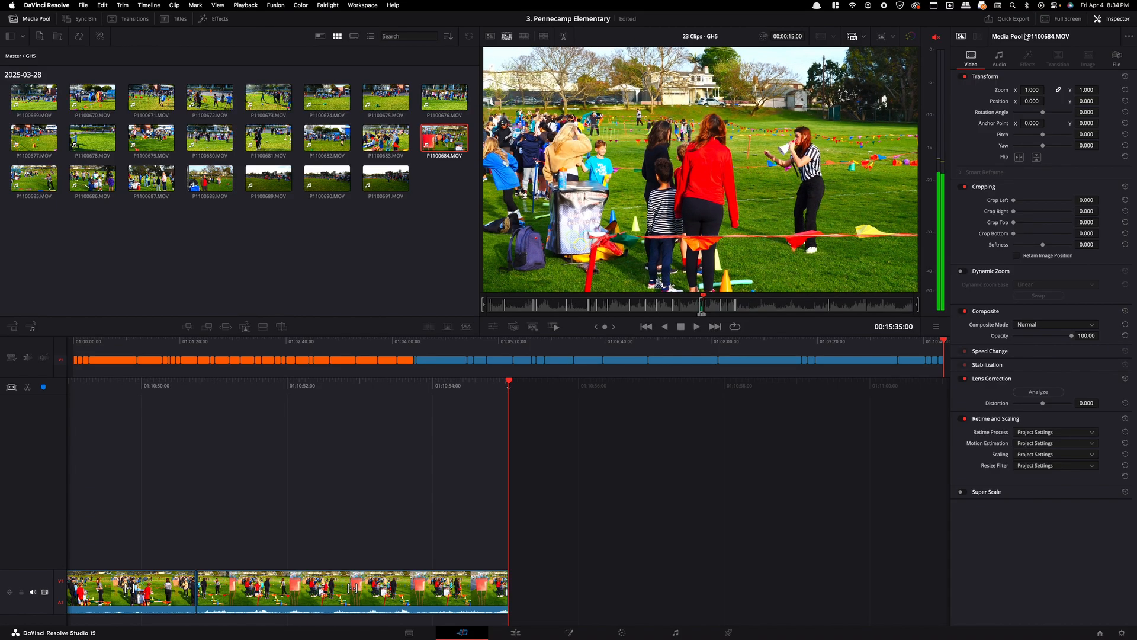
{"action": "key", "text": "shift+F12"}
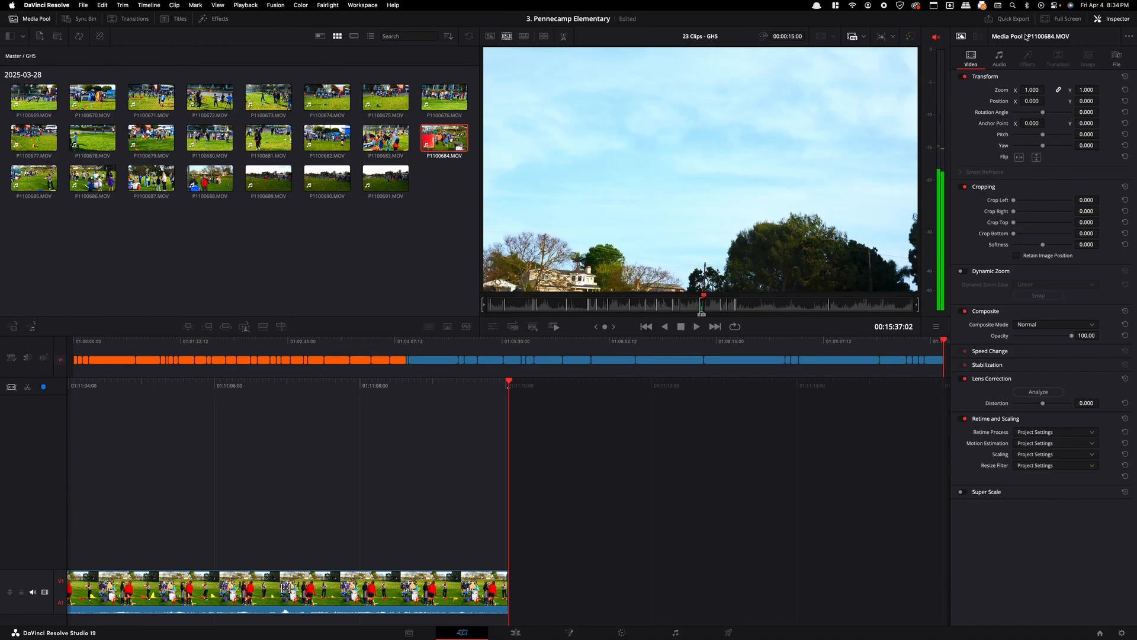
- Mark a section of P1100685.MOV from near 00:15:42 to 00:16:47, about 65 seconds long, and append it to the timeline
{"action": "key", "text": "Right"}
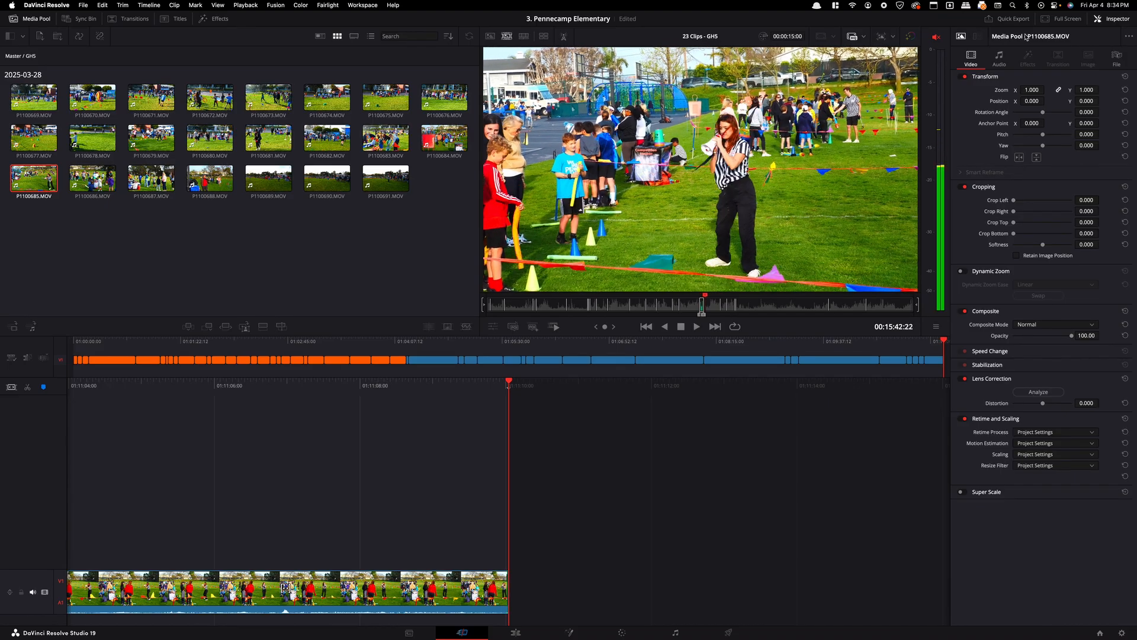
{"action": "key", "text": "i"}
{"action": "key", "text": "space"}
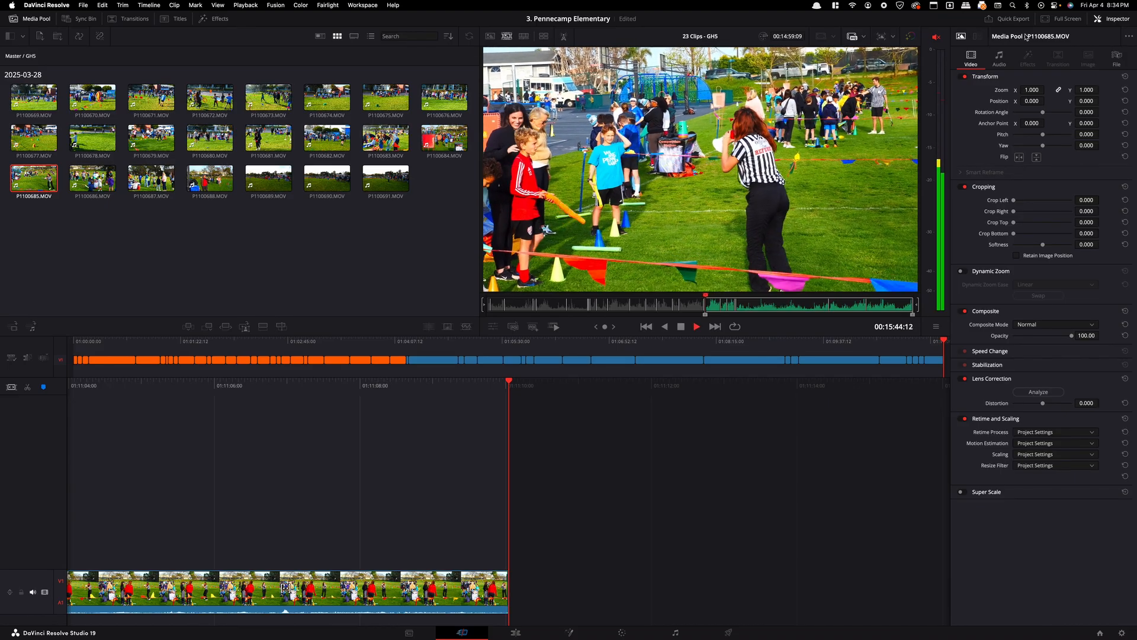
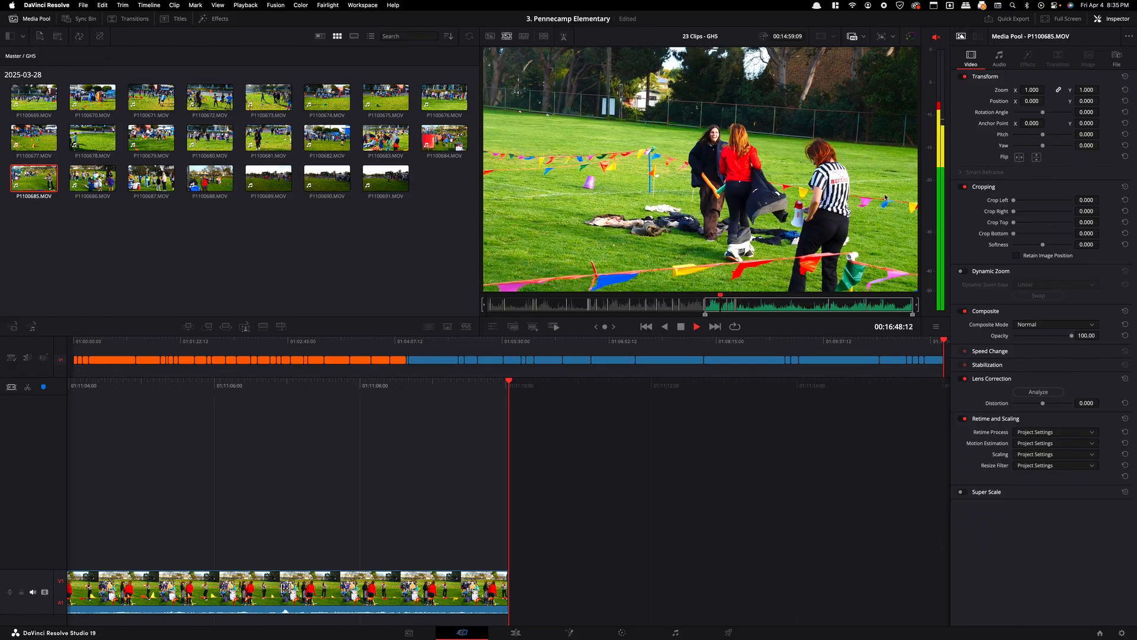
{"action": "key", "text": "space"}
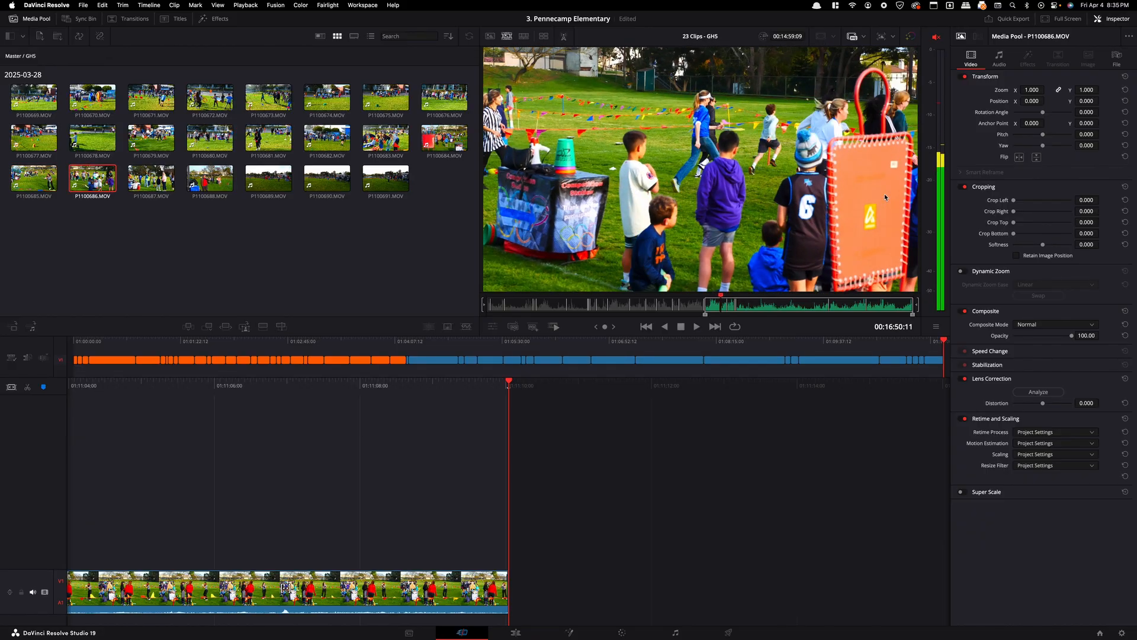
{"action": "key", "text": "j"}
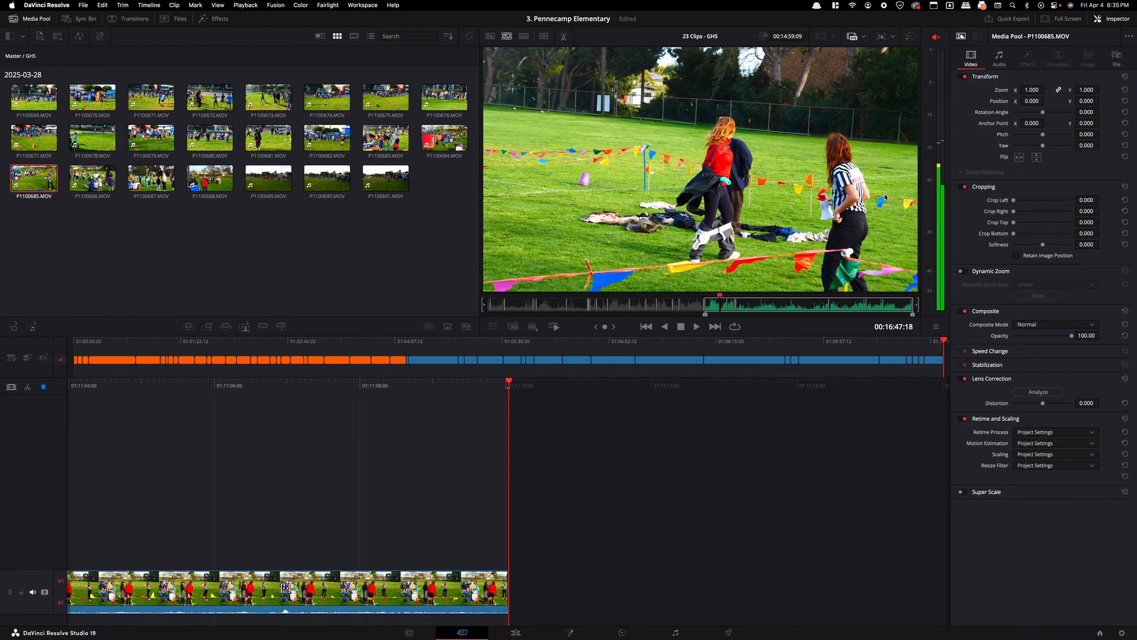
{"action": "key", "text": "l"}
{"action": "key", "text": "k"}
{"action": "key", "text": "o"}
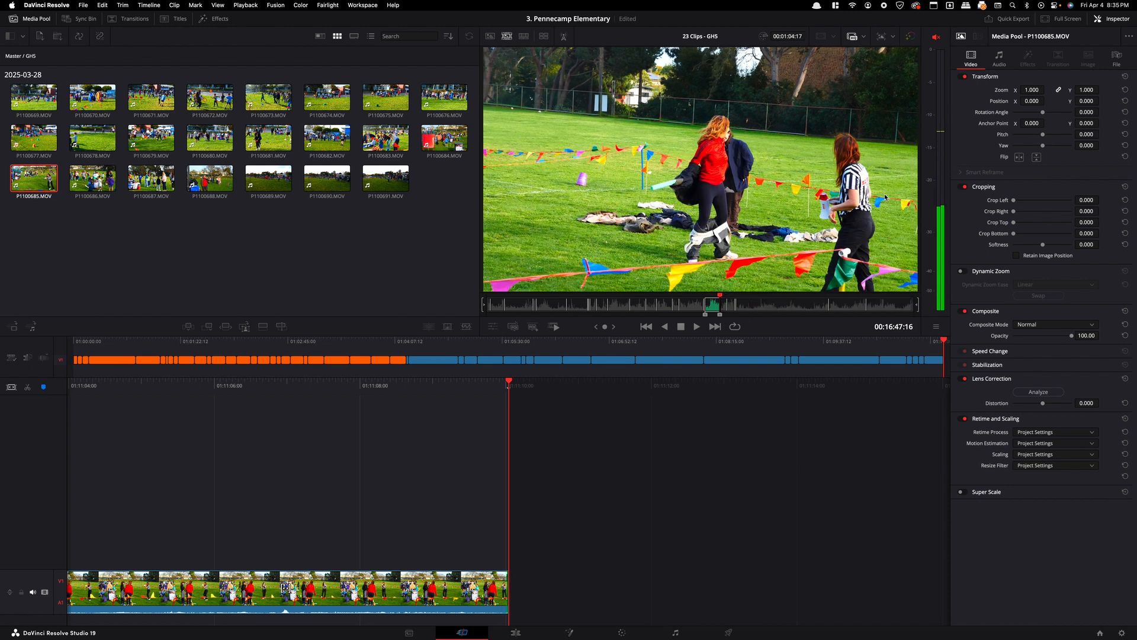
{"action": "key", "text": "shift+F12"}
- Skim P1100686.MOV and try an in point near 00:17:04
{"action": "key", "text": "l"}
{"action": "key", "text": "l"}
{"action": "key", "text": "l"}
{"action": "key", "text": "l"}
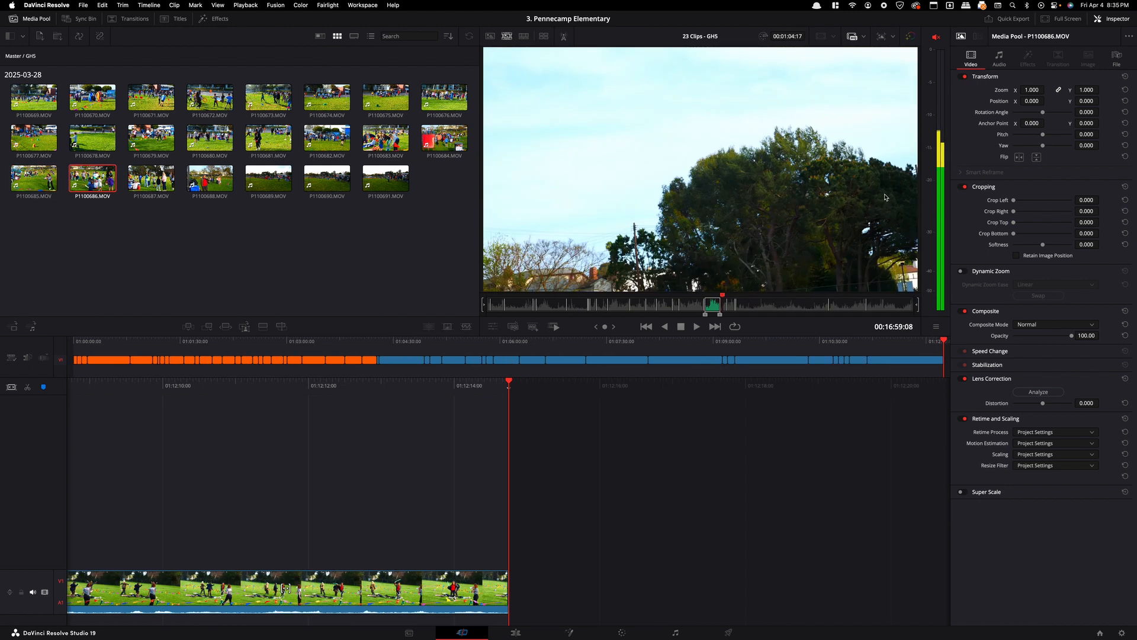
{"action": "key", "text": "l"}
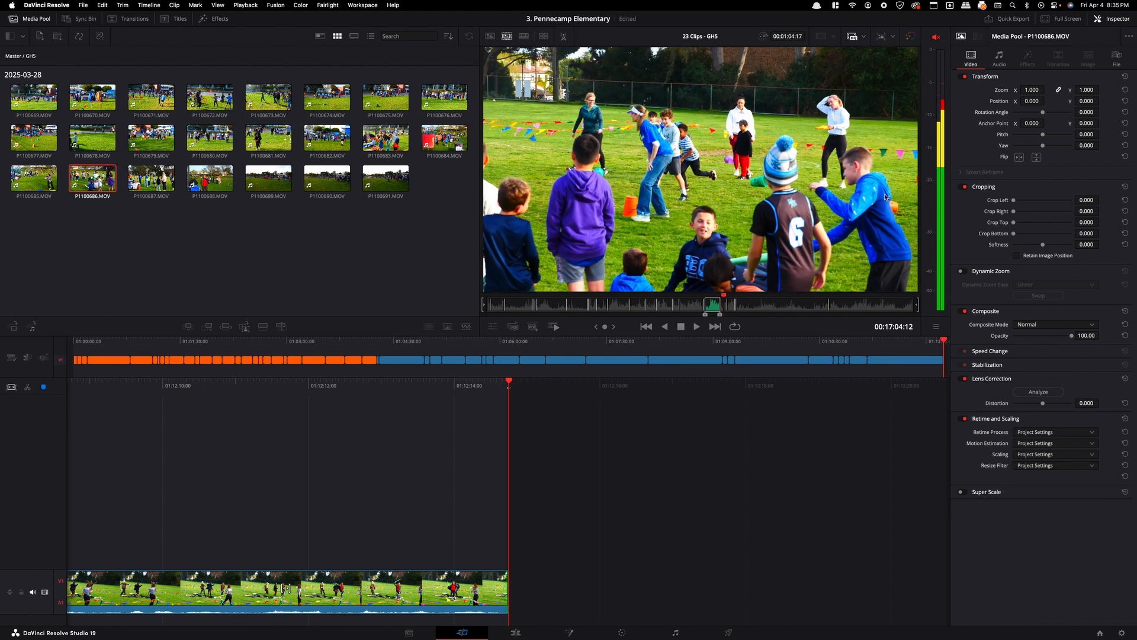
{"action": "key", "text": "k"}
{"action": "key", "text": "i"}
{"action": "key", "text": "l"}
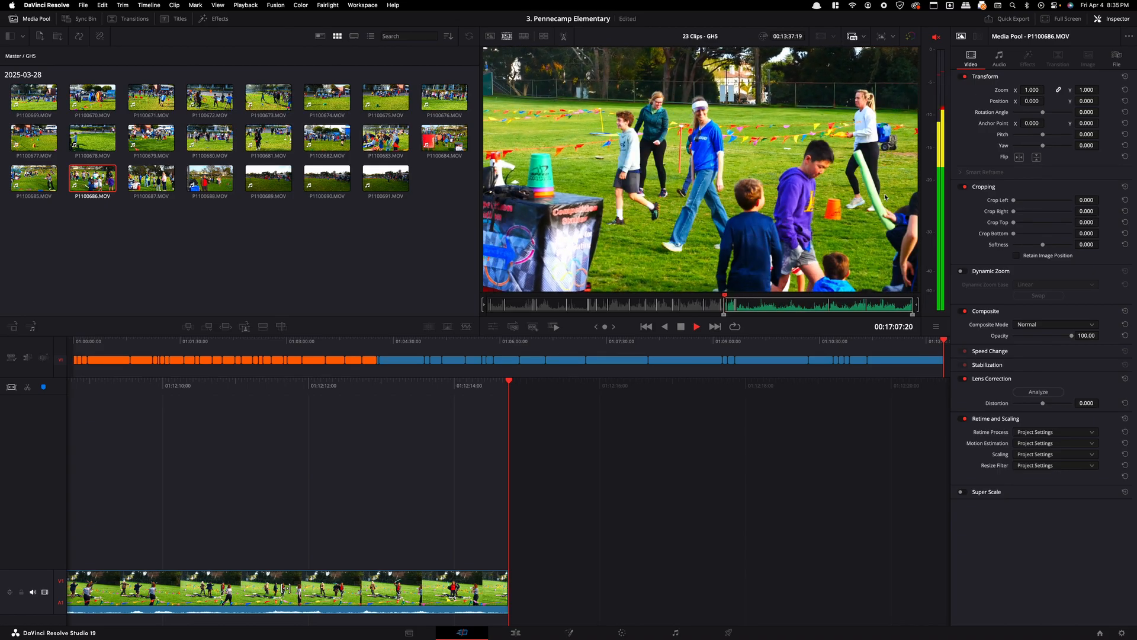
{"action": "key", "text": "l"}
{"action": "key", "text": "l"}
{"action": "key", "text": "l"}
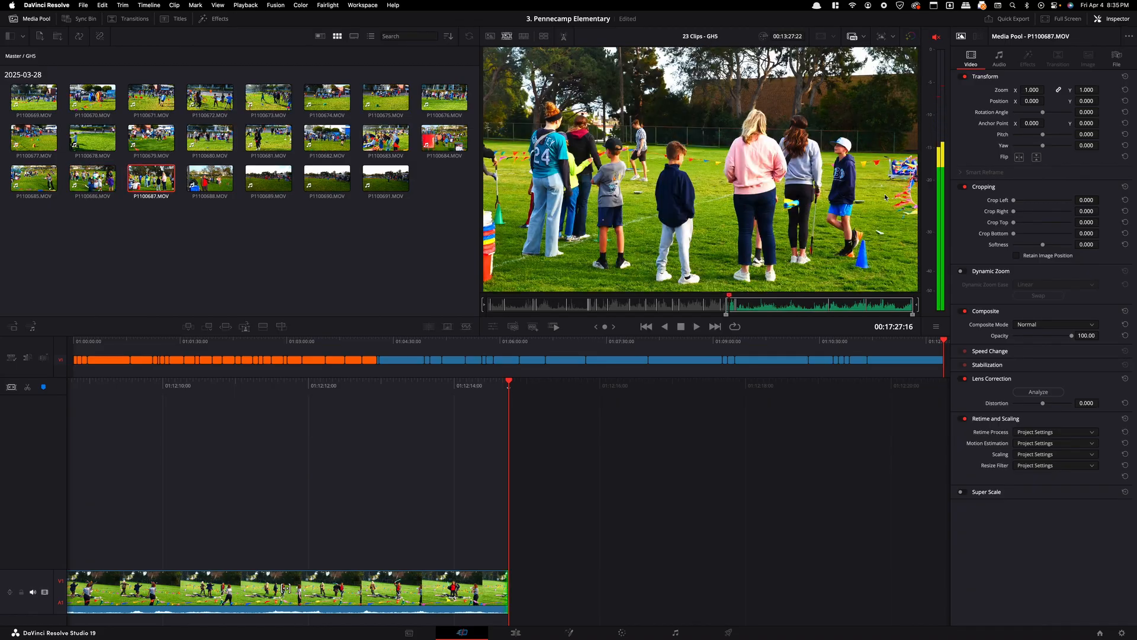
- Mark a section of P1100687.MOV from near 00:17:29 to 00:17:36, about 7 seconds long, and append it to the timeline
{"action": "key", "text": "j"}
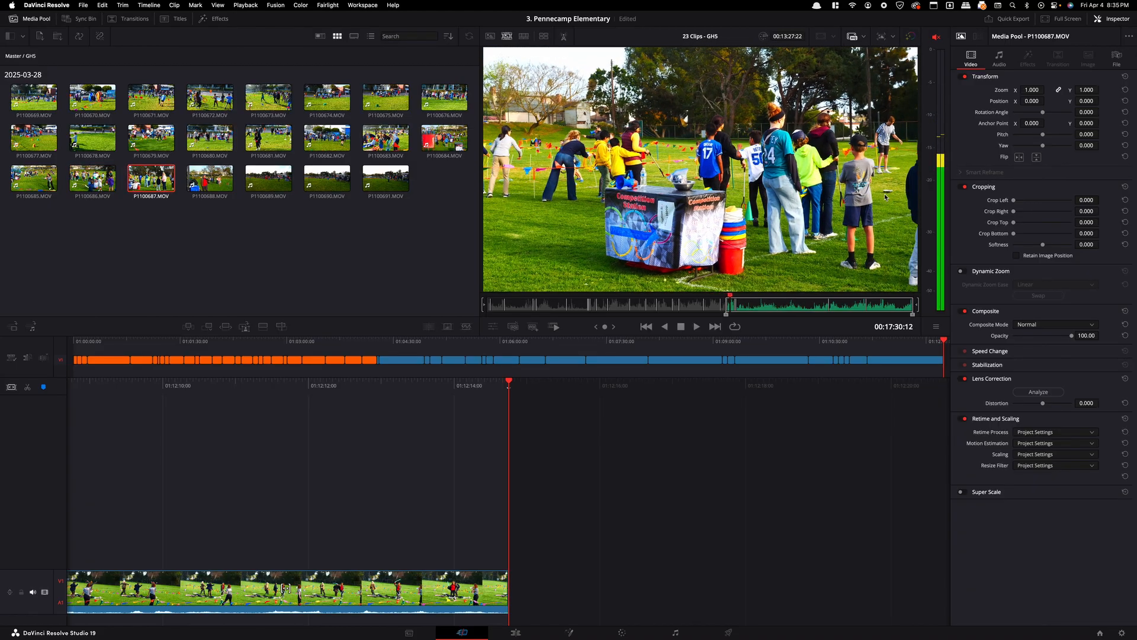
{"action": "key", "text": "l"}
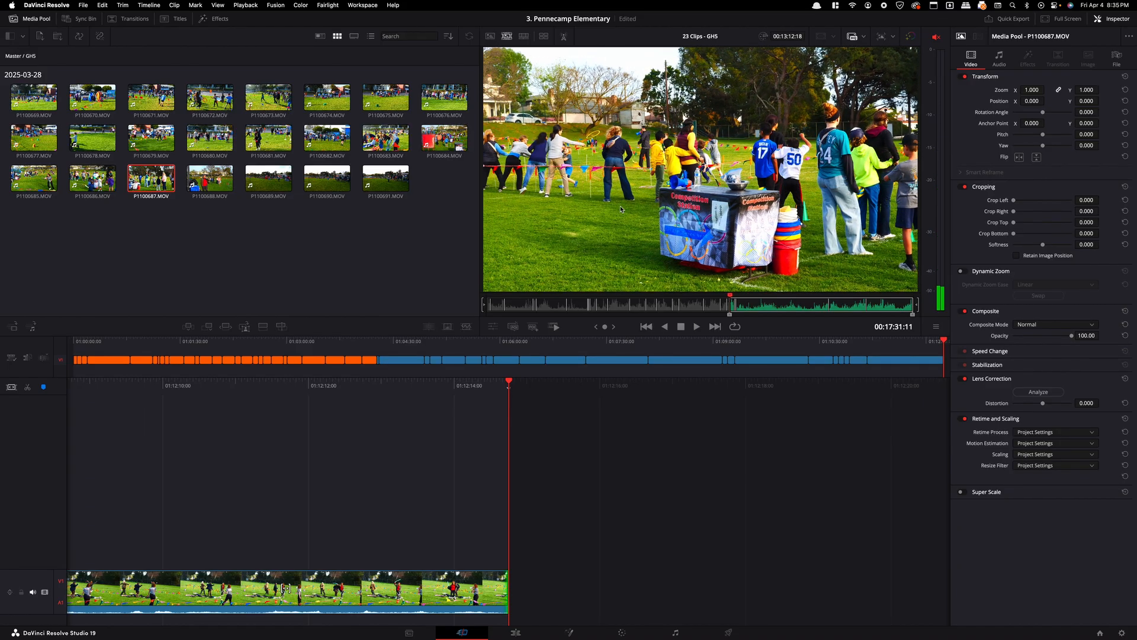
{"action": "key", "text": "l"}
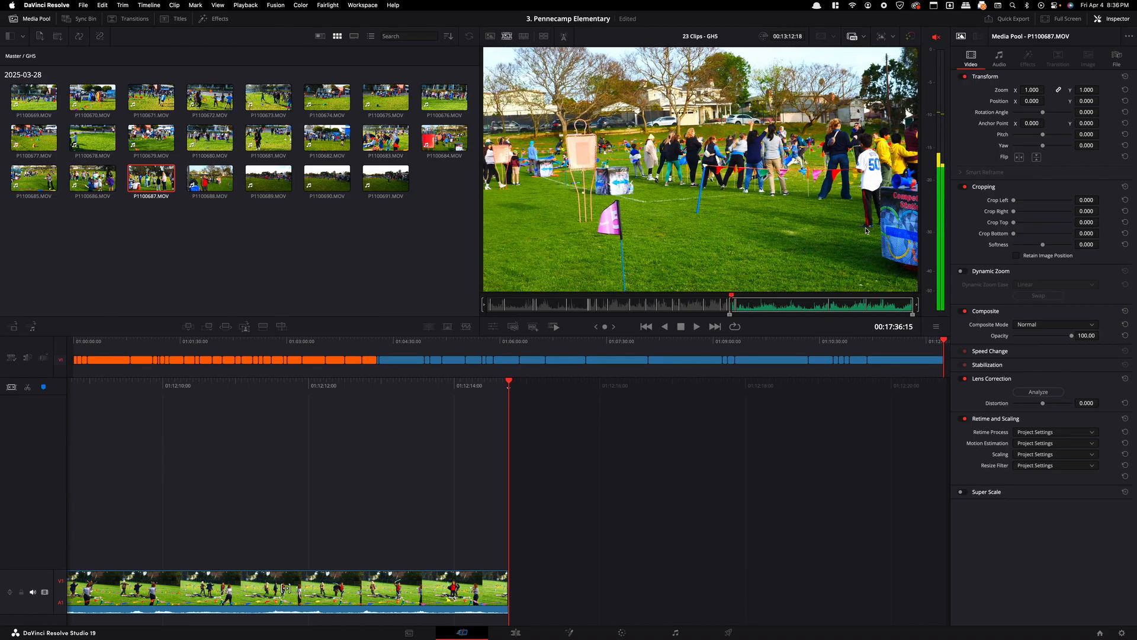
{"action": "key", "text": "o"}
{"action": "key", "text": "shift+F12"}
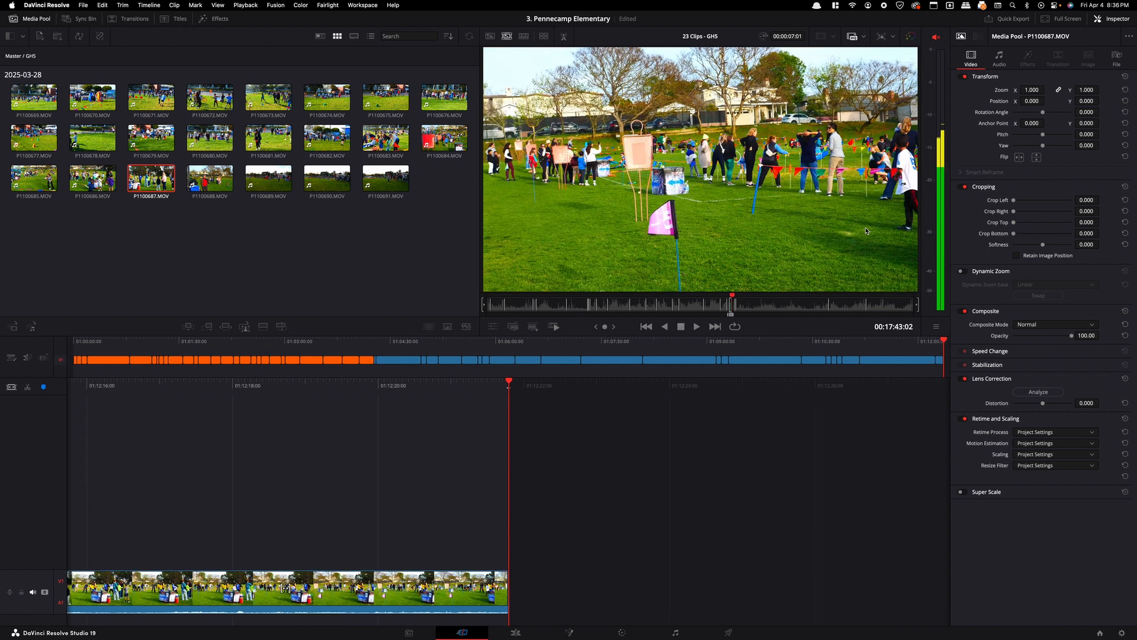
- Mark a short closing section of P1100687.MOV from near 00:17:50, about 2 seconds long, and append it to the timeline
{"action": "scroll", "coordinate": [867, 231], "scroll_direction": "right", "scroll_amount": 5}
{"action": "scroll", "coordinate": [866, 231], "scroll_direction": "left", "scroll_amount": 5}
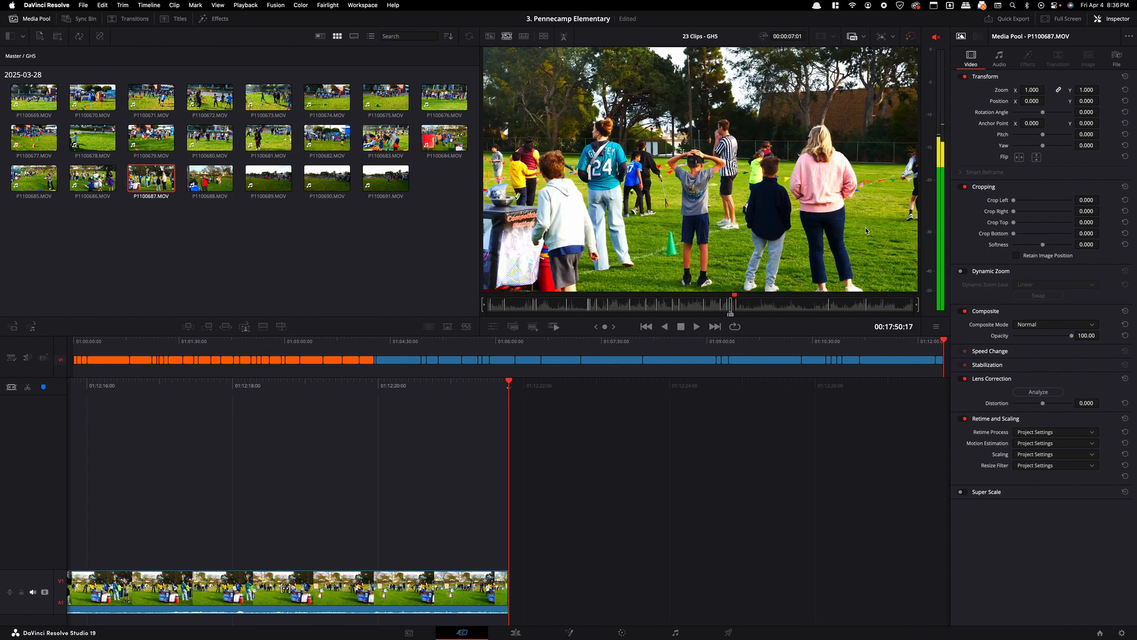
{"action": "scroll", "coordinate": [867, 231], "scroll_direction": "right", "scroll_amount": 5}
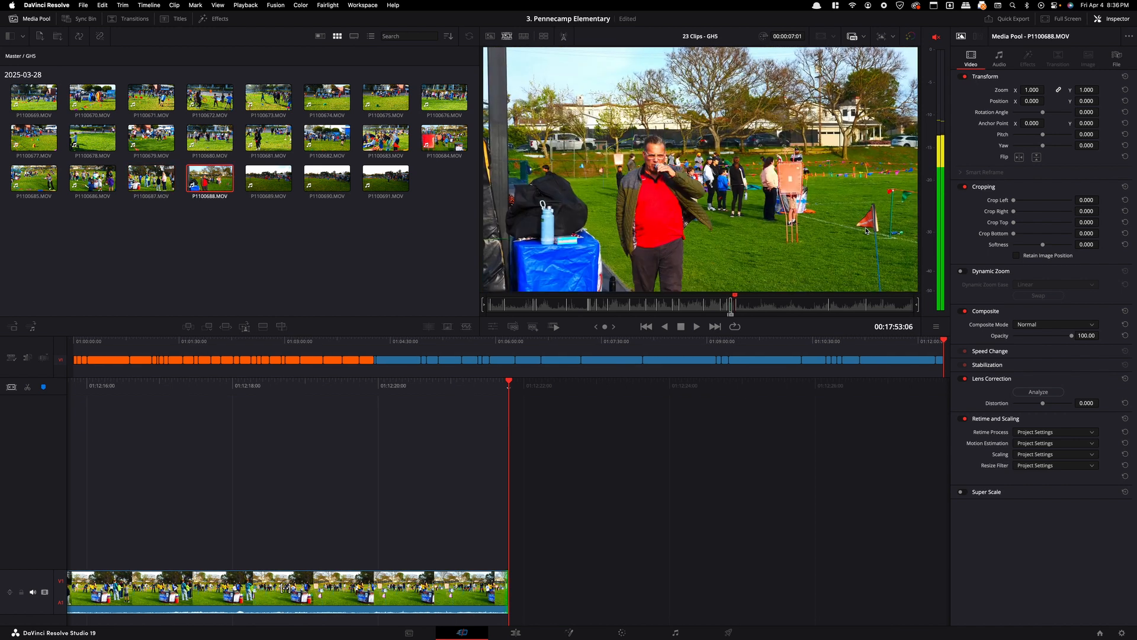
{"action": "scroll", "coordinate": [866, 231], "scroll_direction": "left", "scroll_amount": 5}
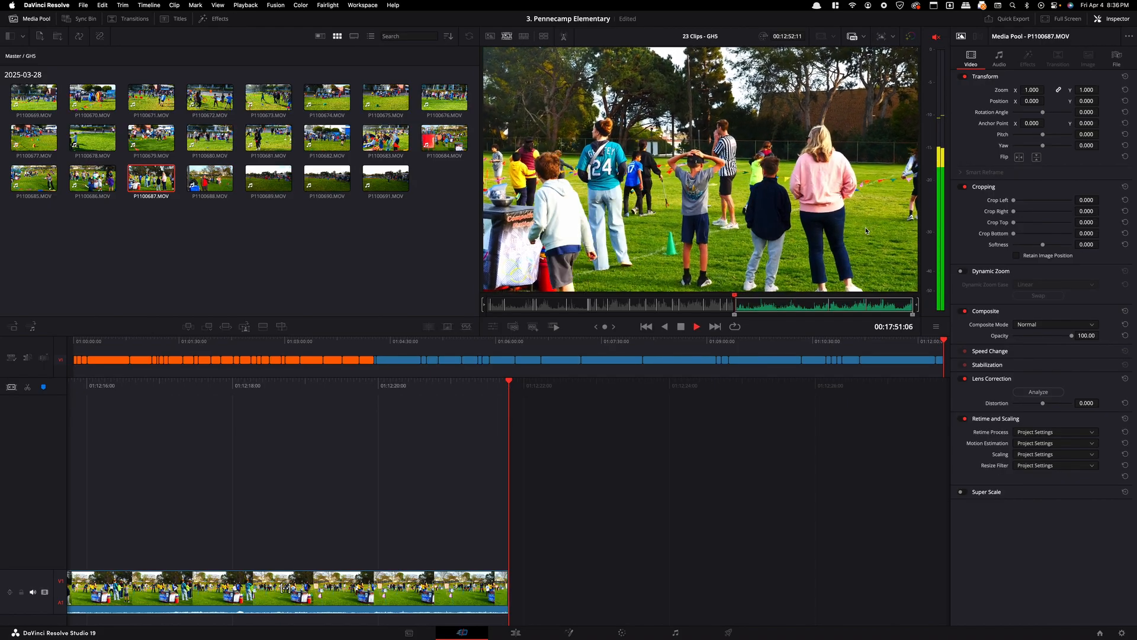
{"action": "scroll", "coordinate": [866, 231], "scroll_direction": "right", "scroll_amount": 2}
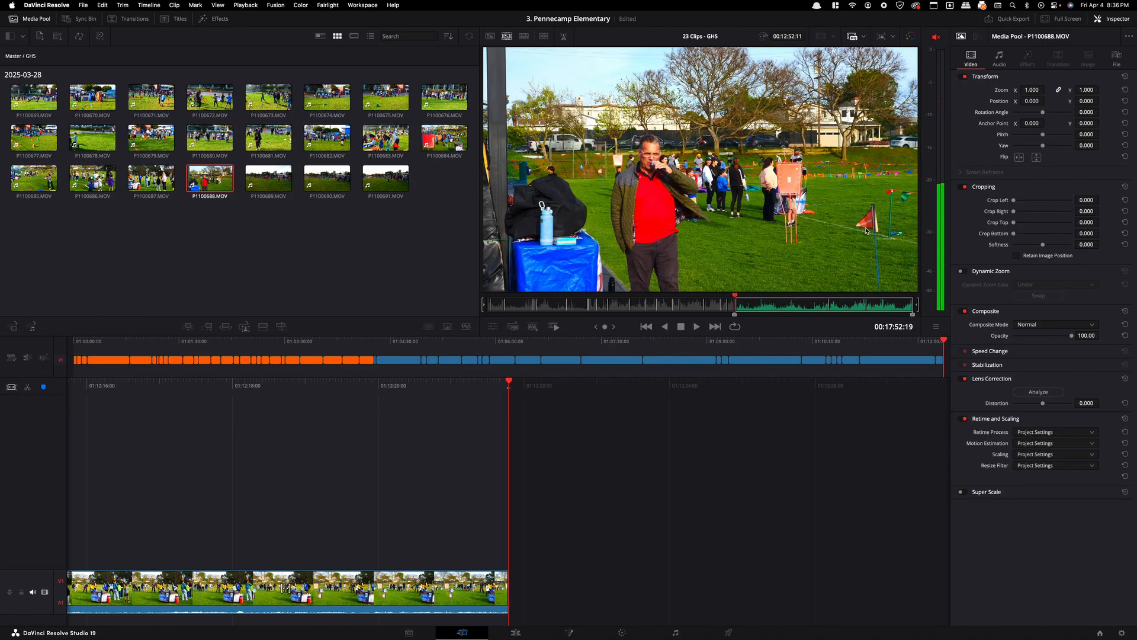
{"action": "scroll", "coordinate": [867, 231], "scroll_direction": "left", "scroll_amount": 2}
{"action": "key", "text": "shift+F12"}
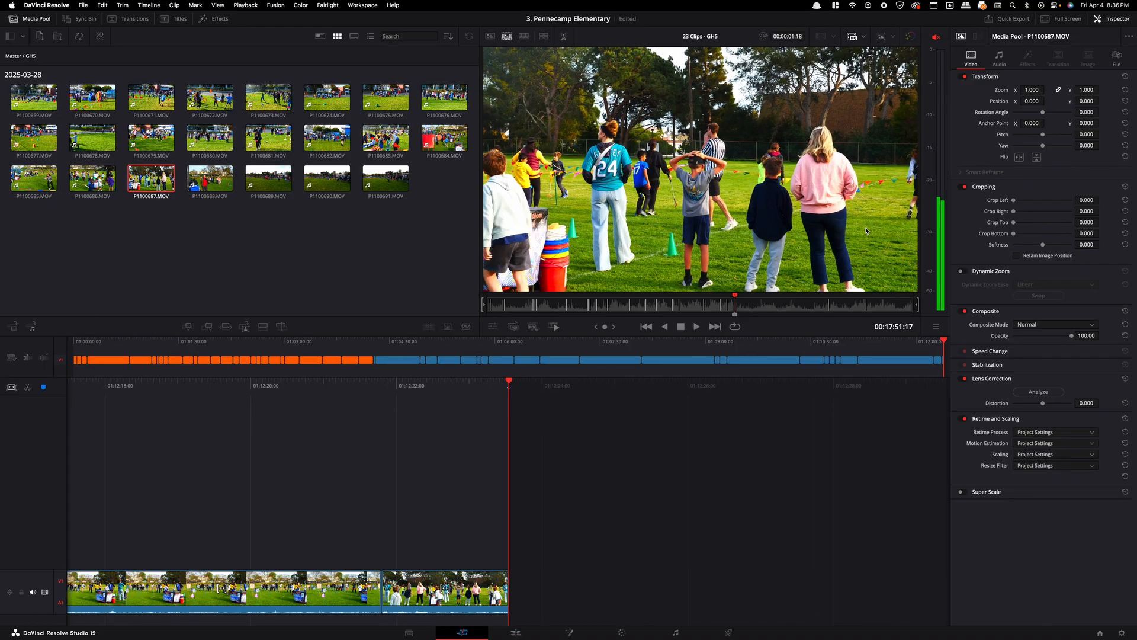
- Review P1100688.MOV and try an in point at its start, near 00:17:52
{"action": "scroll", "coordinate": [866, 231], "scroll_direction": "right", "scroll_amount": 3}
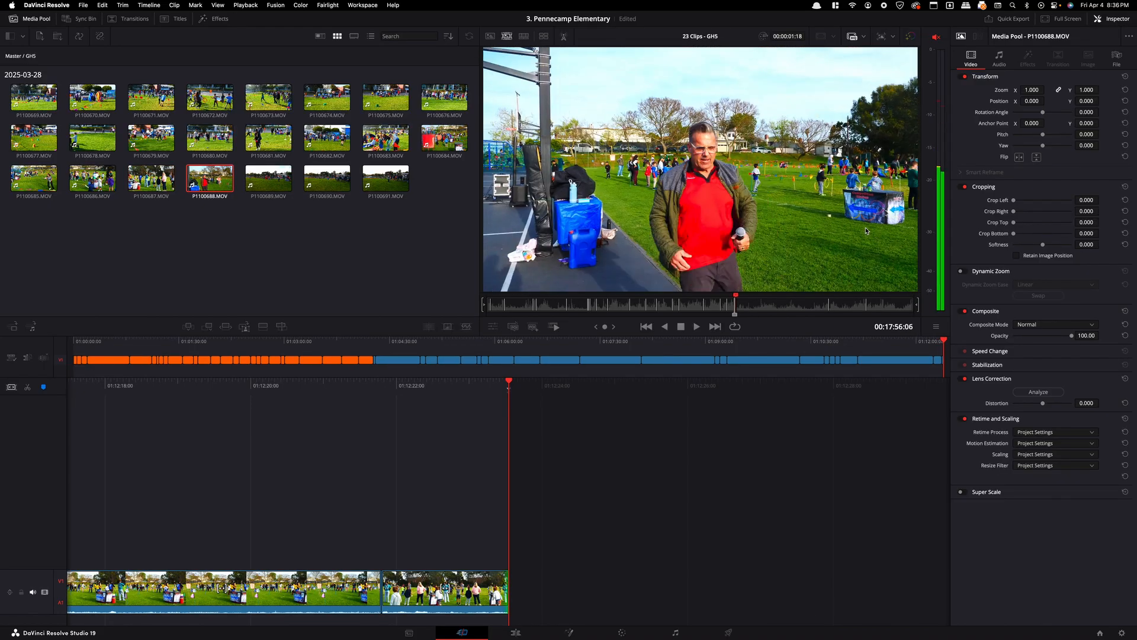
{"action": "scroll", "coordinate": [866, 231], "scroll_direction": "left", "scroll_amount": 2}
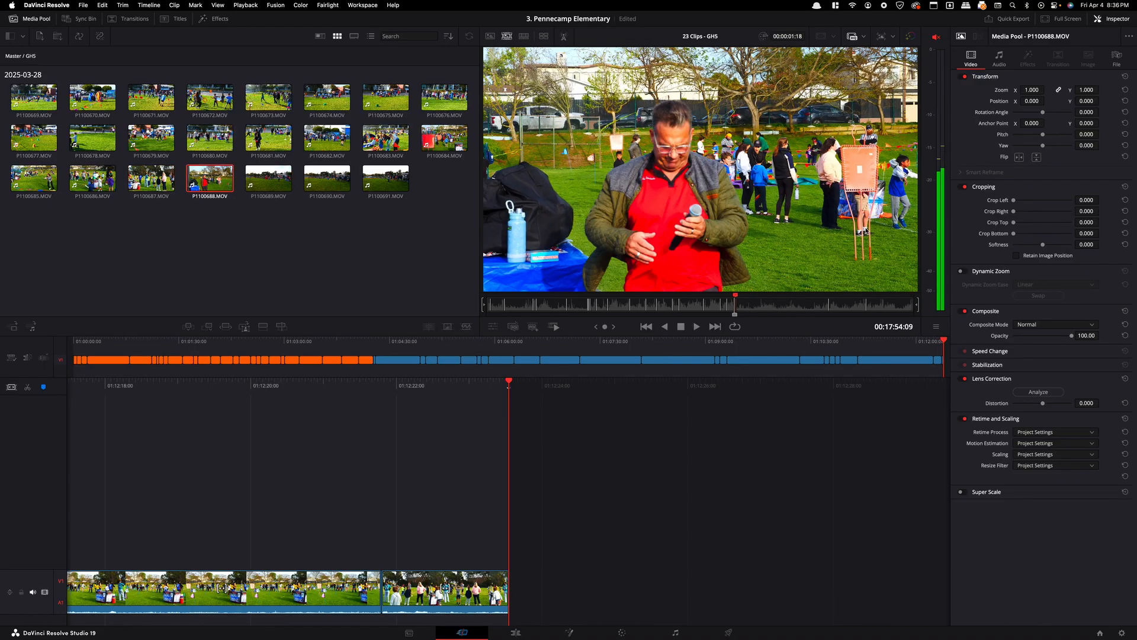
{"action": "scroll", "coordinate": [867, 231], "scroll_direction": "left", "scroll_amount": 2}
{"action": "scroll", "coordinate": [867, 231], "scroll_direction": "right", "scroll_amount": 1}
{"action": "key", "text": "i"}
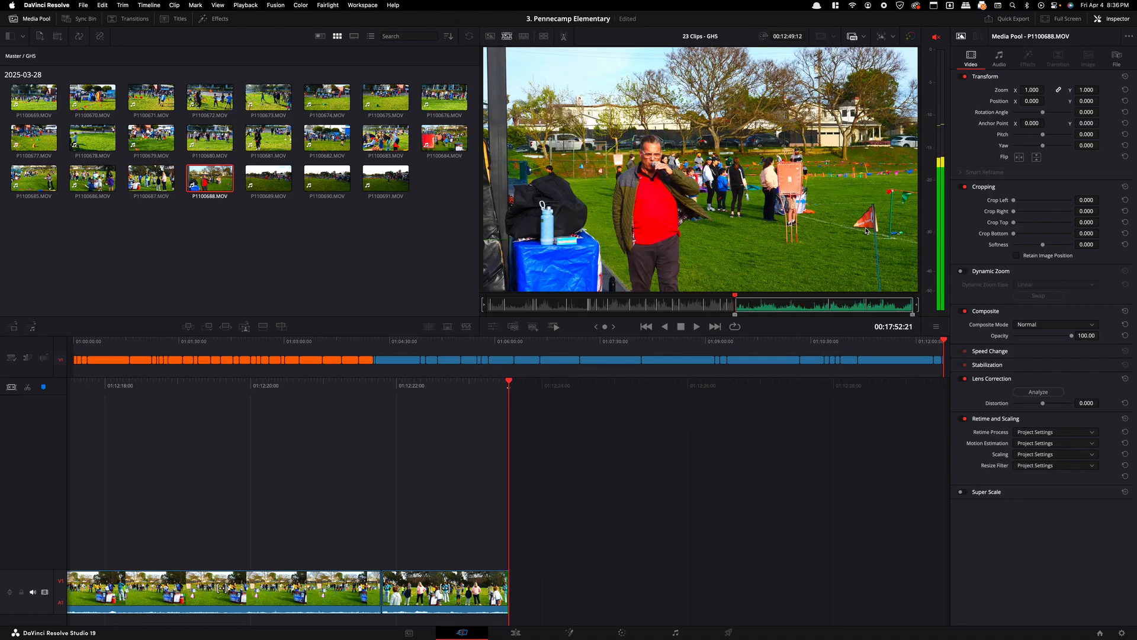
{"action": "key", "text": "space"}
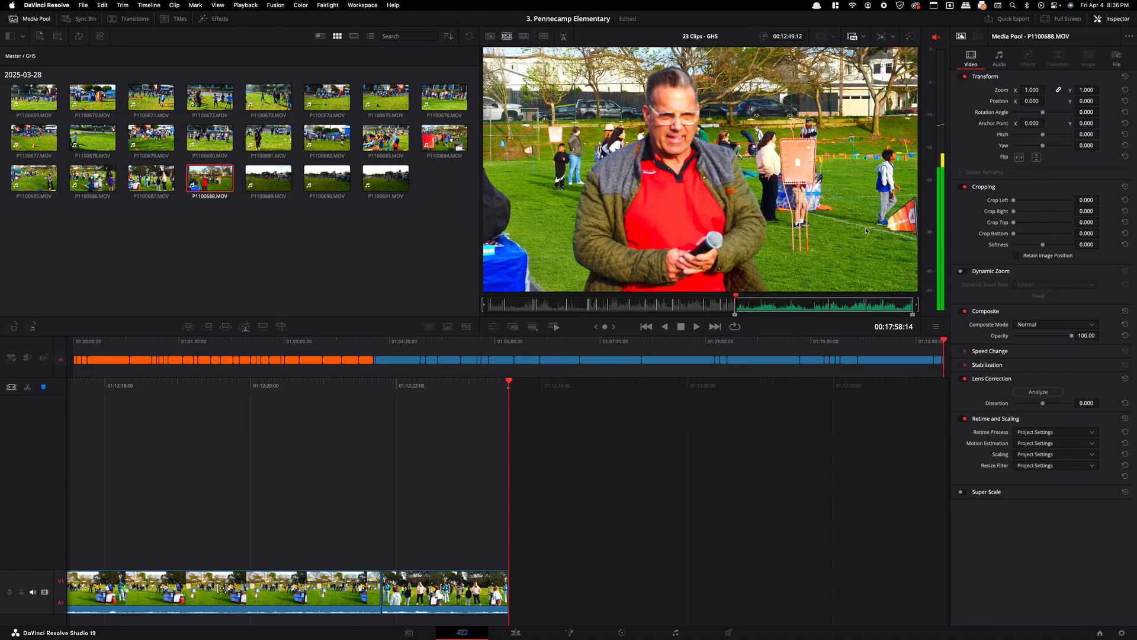
- Mark a section of P1100689.MOV from near 00:18:10 to 00:18:16, about 6 seconds long, and append it to the timeline
{"action": "scroll", "coordinate": [866, 231], "scroll_direction": "right", "scroll_amount": 3}
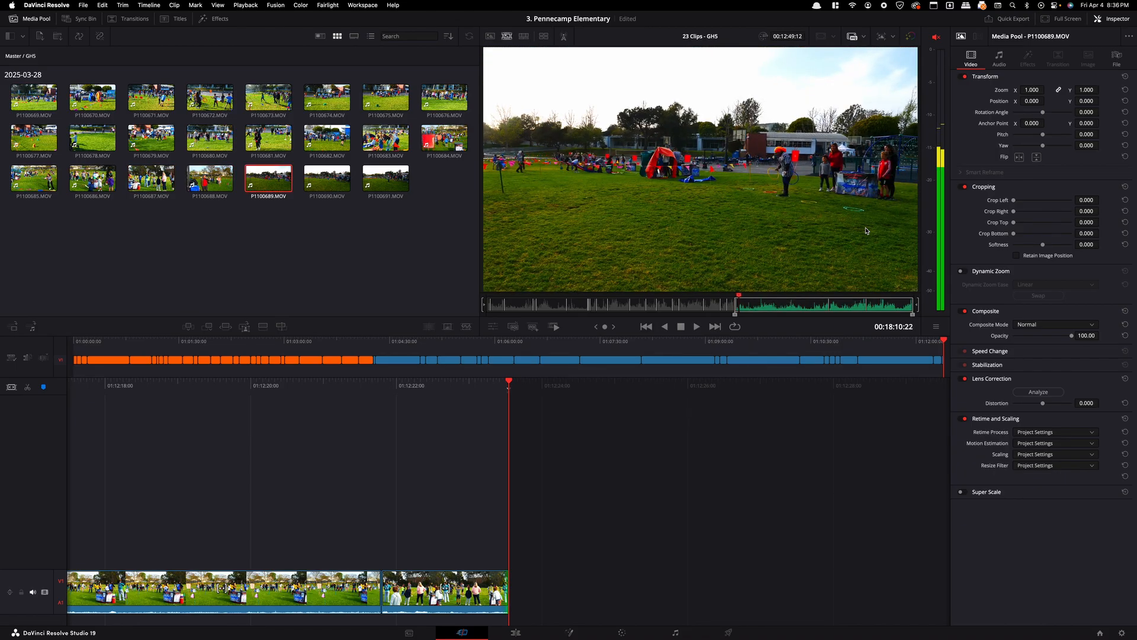
{"action": "scroll", "coordinate": [866, 231], "scroll_direction": "right", "scroll_amount": 2}
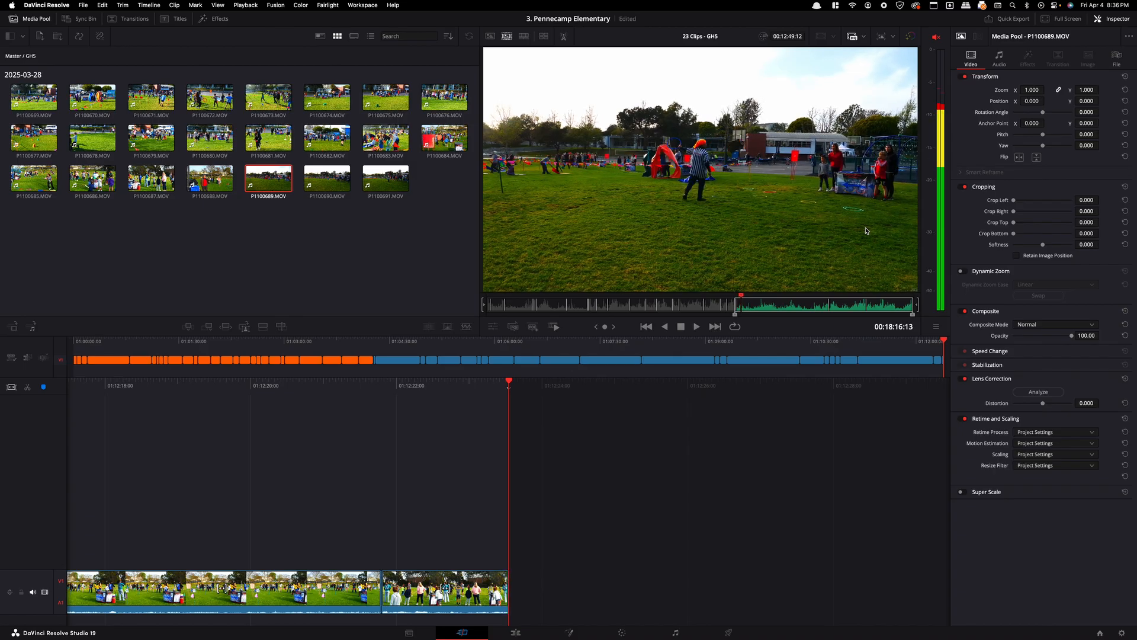
{"action": "scroll", "coordinate": [866, 231], "scroll_direction": "left", "scroll_amount": 3}
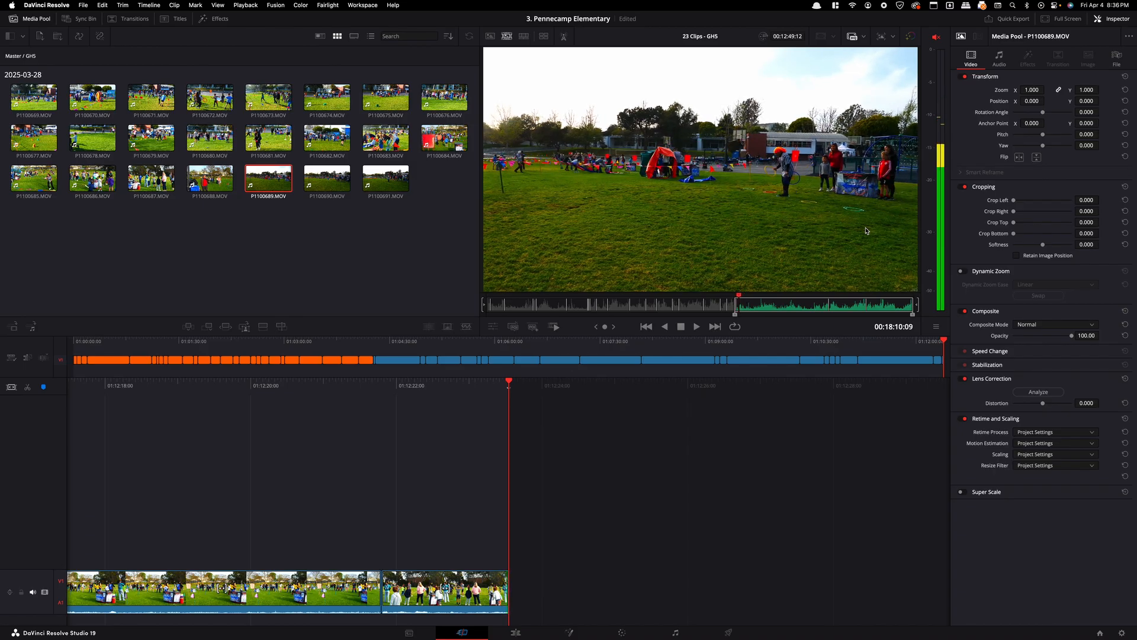
{"action": "key", "text": "i"}
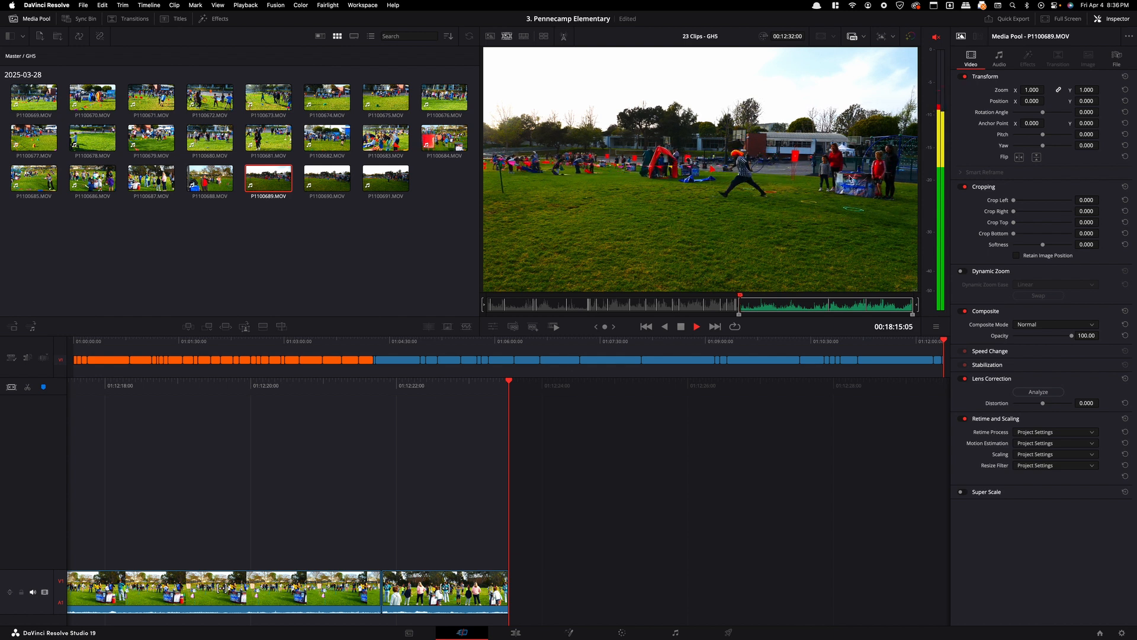
{"action": "key", "text": "o"}
{"action": "key", "text": "F9"}
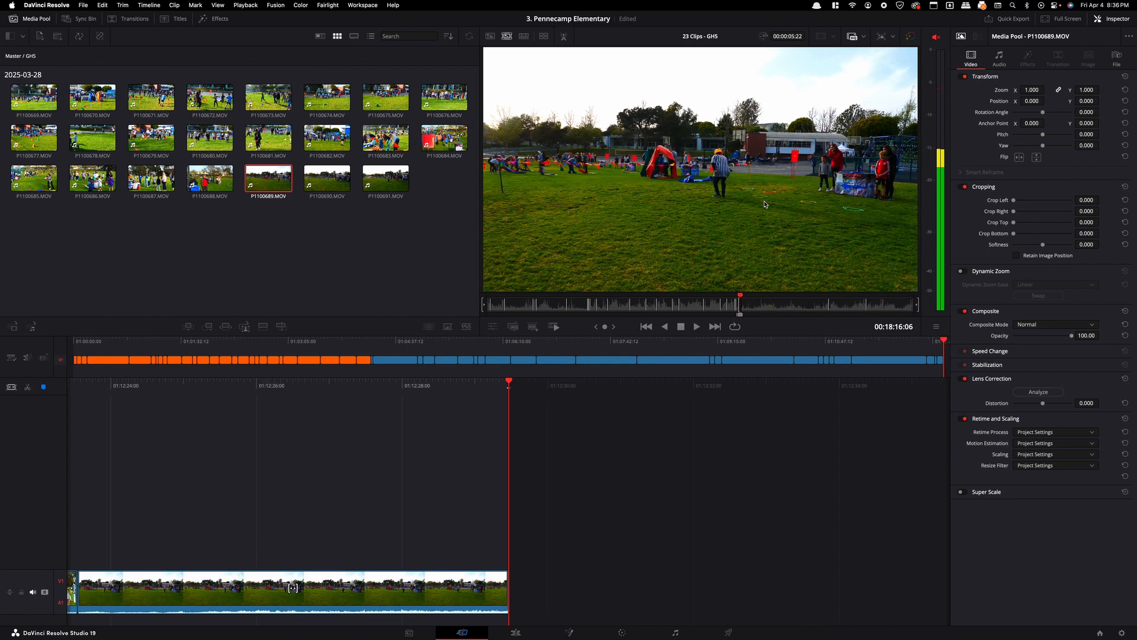
- Scan further through P1100689.MOV, mark a section from near 00:19:05 to 00:19:14, about 9 seconds long, and append it to the timeline
{"action": "key", "text": "l"}
{"action": "key", "text": "l"}
{"action": "key", "text": "l"}
{"action": "key", "text": "l"}
{"action": "key", "text": "l"}
{"action": "key", "text": "l"}
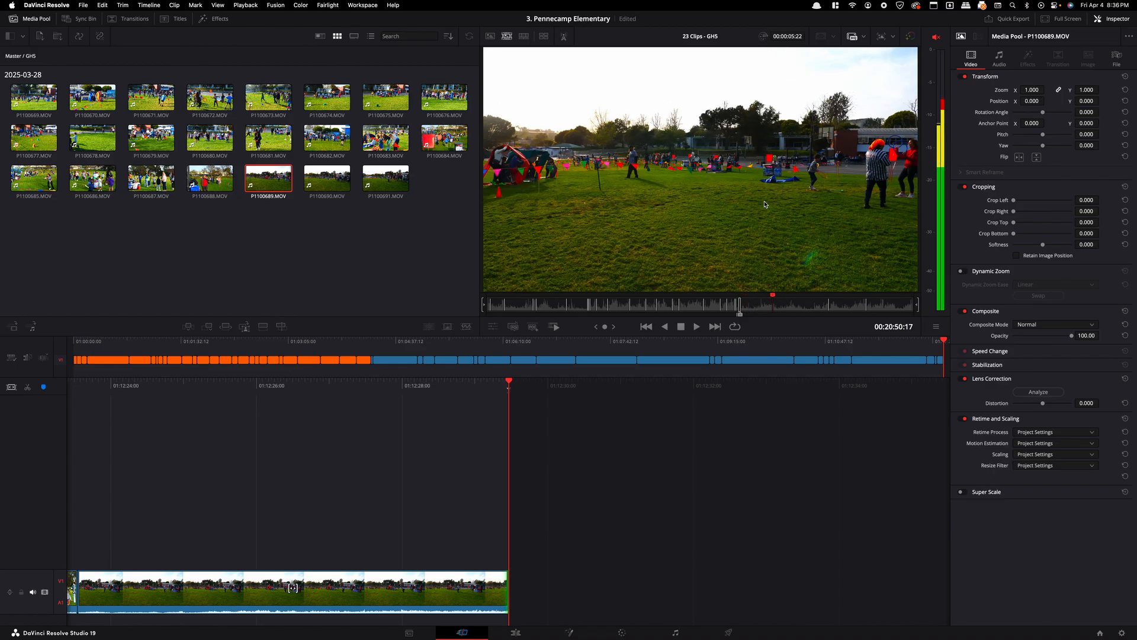
{"action": "key", "text": "j"}
{"action": "key", "text": "j"}
{"action": "key", "text": "j"}
{"action": "key", "text": "j"}
{"action": "key", "text": "j"}
{"action": "key", "text": "j"}
{"action": "key", "text": "l"}
{"action": "key", "text": "j"}
{"action": "key", "text": "j"}
{"action": "key", "text": "j"}
{"action": "key", "text": "j"}
{"action": "key", "text": "j"}
{"action": "key", "text": "j"}
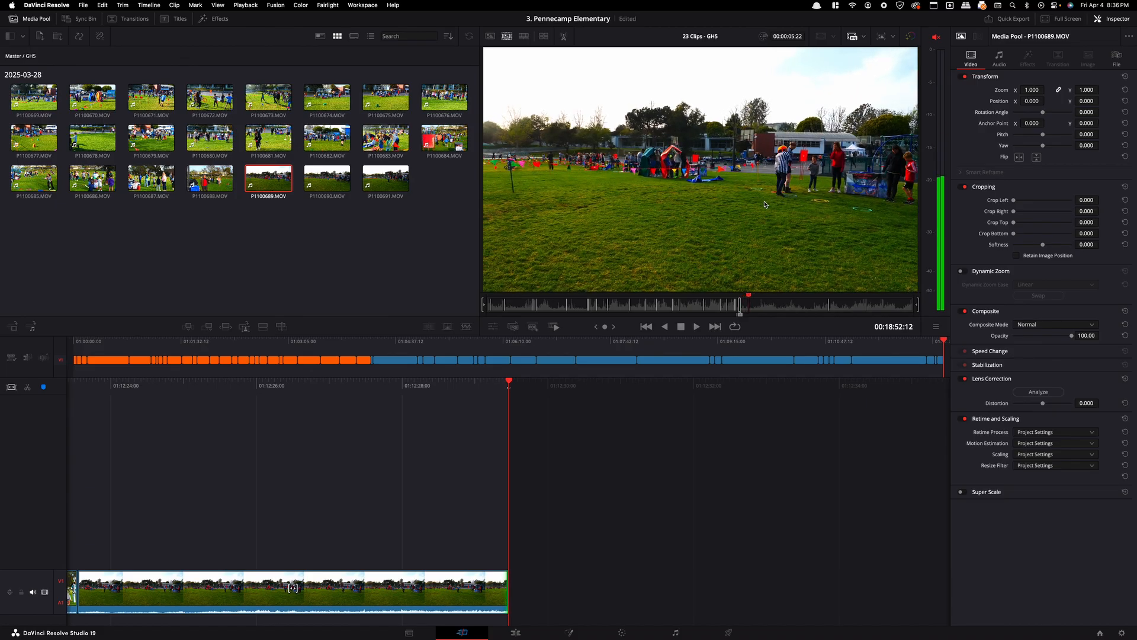
{"action": "key", "text": "j"}
{"action": "key", "text": "j"}
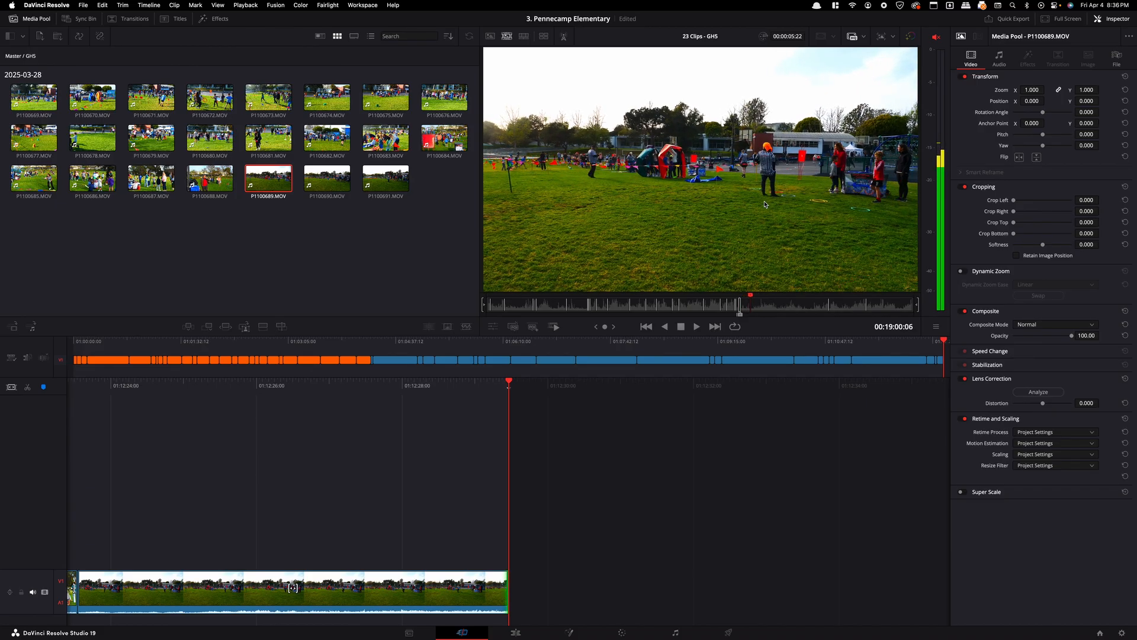
{"action": "key", "text": "l"}
{"action": "key", "text": "i"}
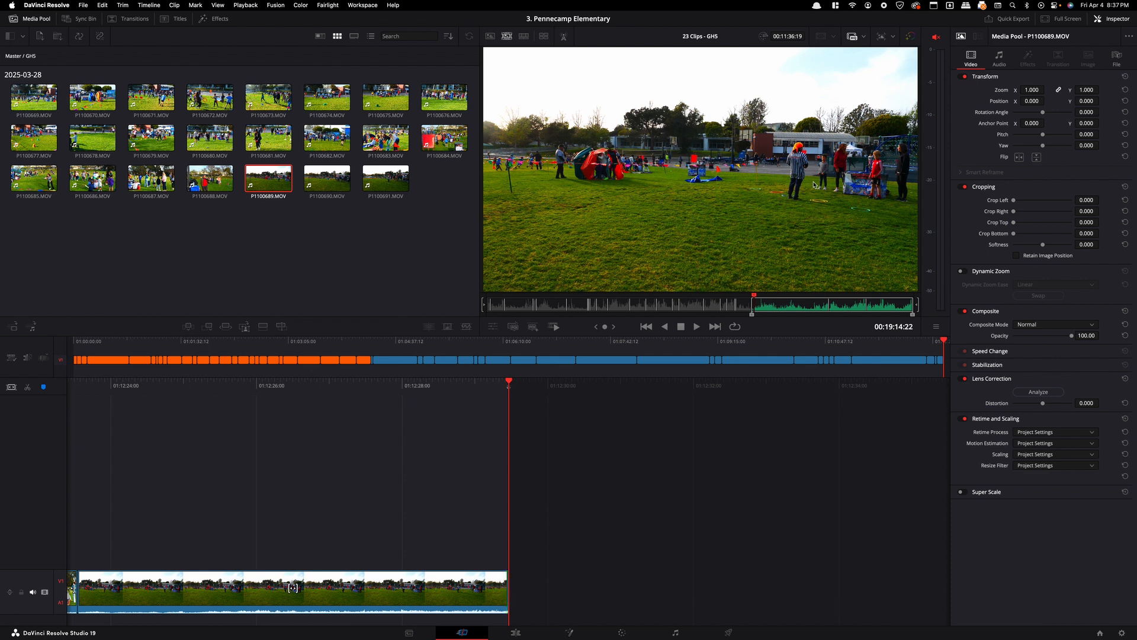
{"action": "key", "text": "F10"}
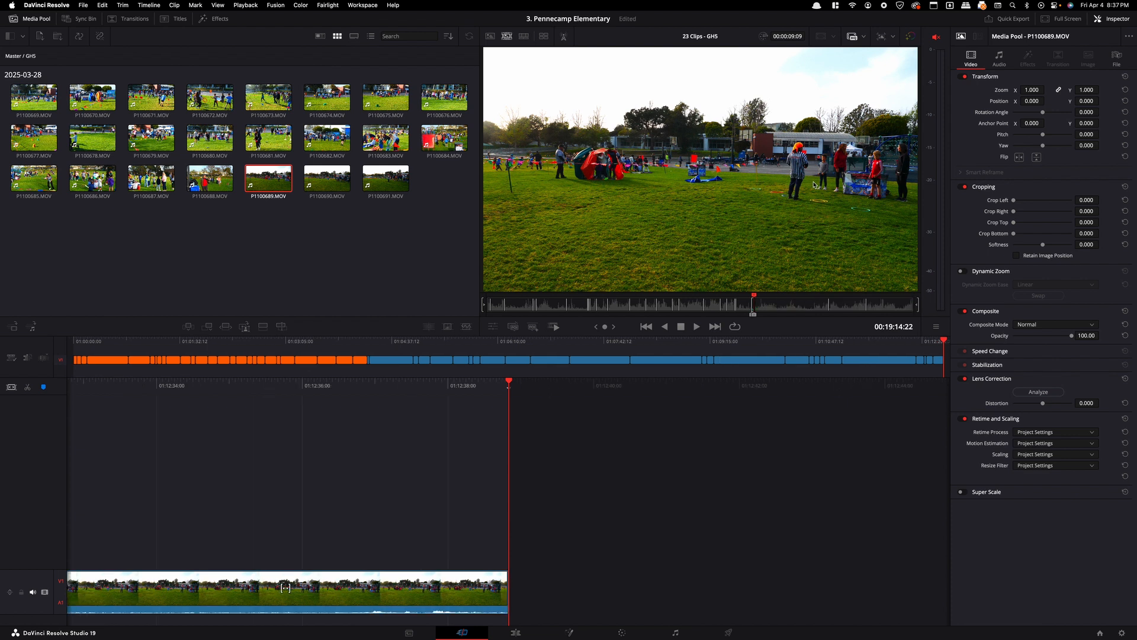
- Mark a section of P1100689.MOV from near 00:21:39 to 00:21:58, about 19 seconds long, and append it to the timeline
{"action": "key", "text": "space"}
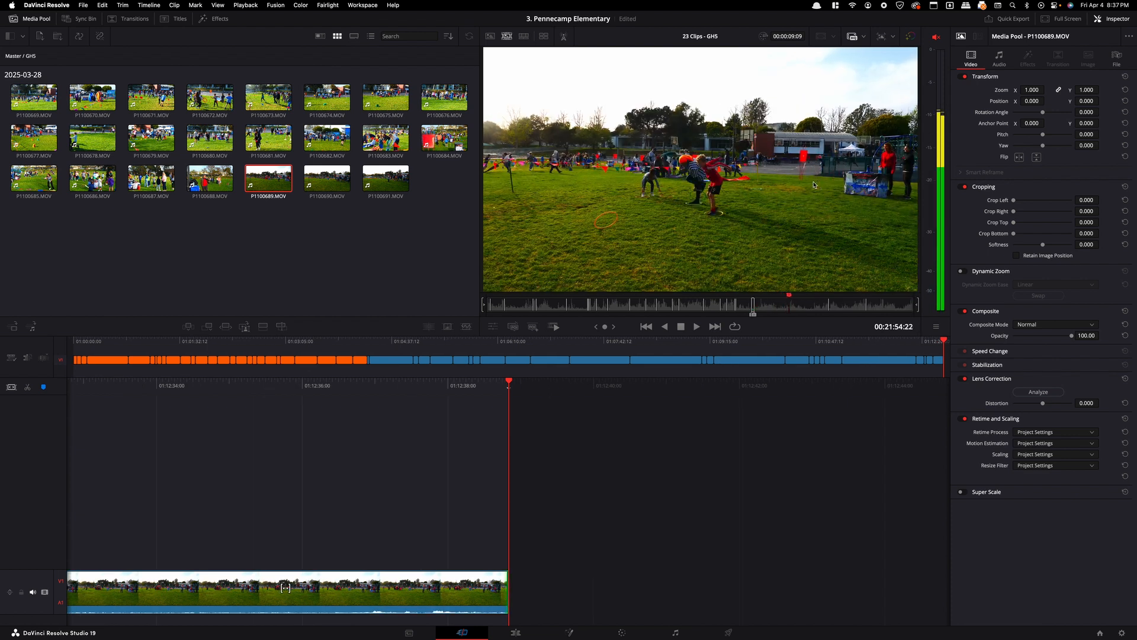
{"action": "key", "text": "j"}
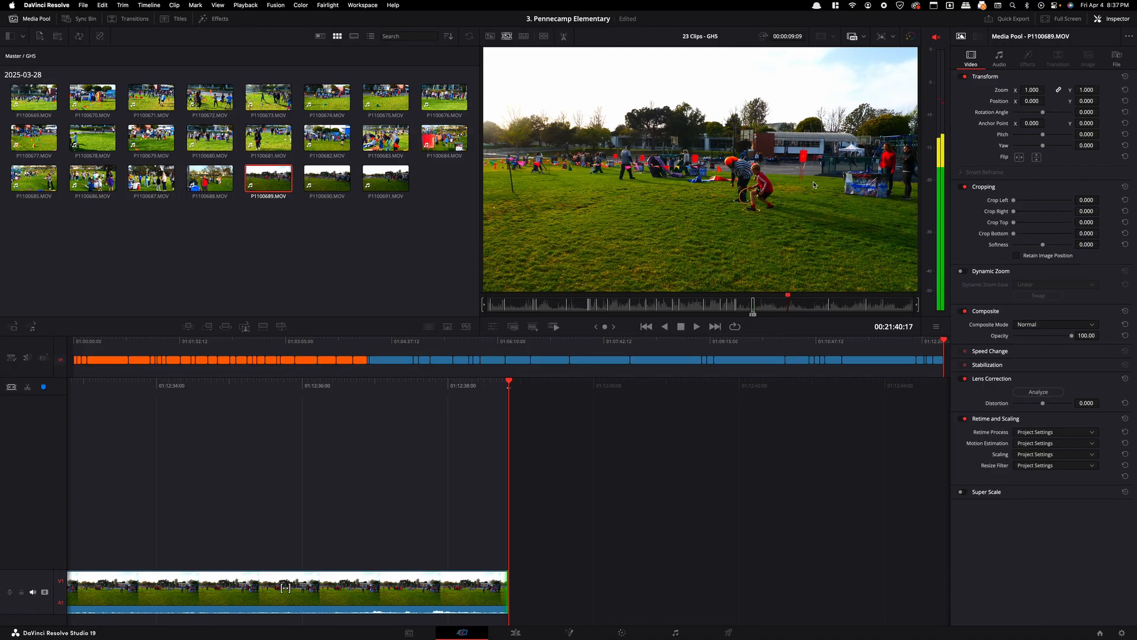
{"action": "key", "text": "i"}
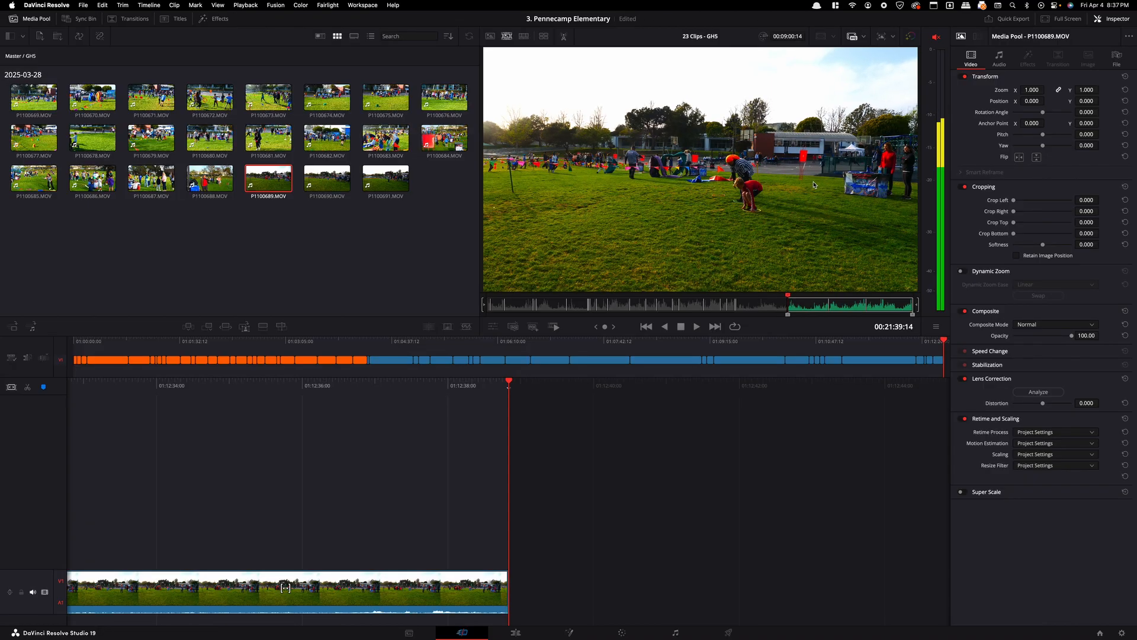
{"action": "key", "text": "i"}
{"action": "key", "text": "l"}
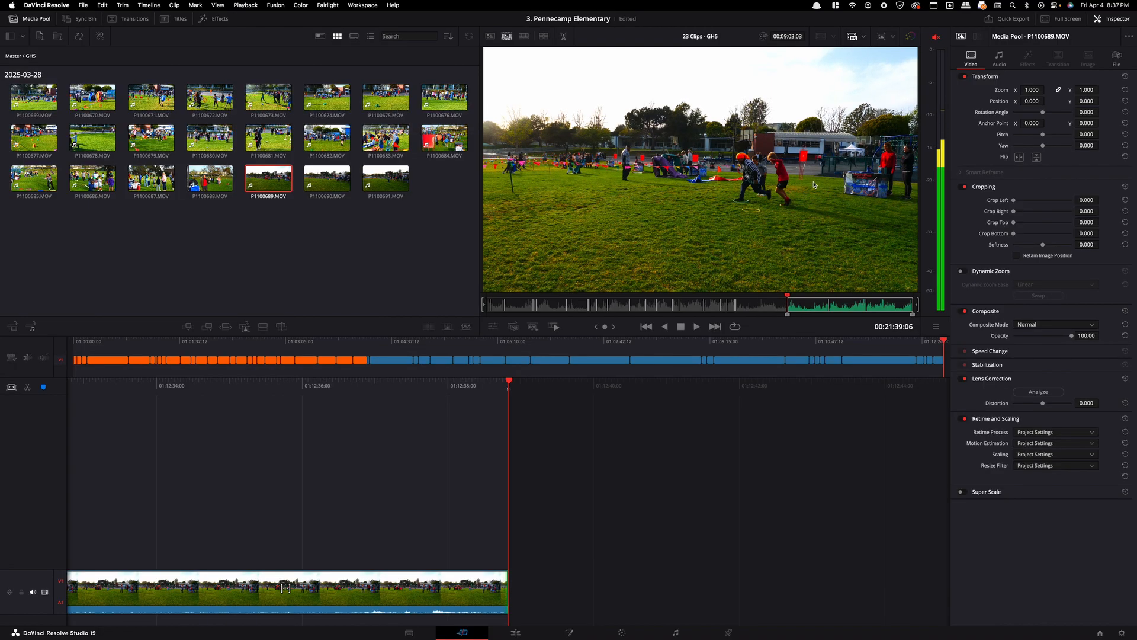
{"action": "key", "text": "l"}
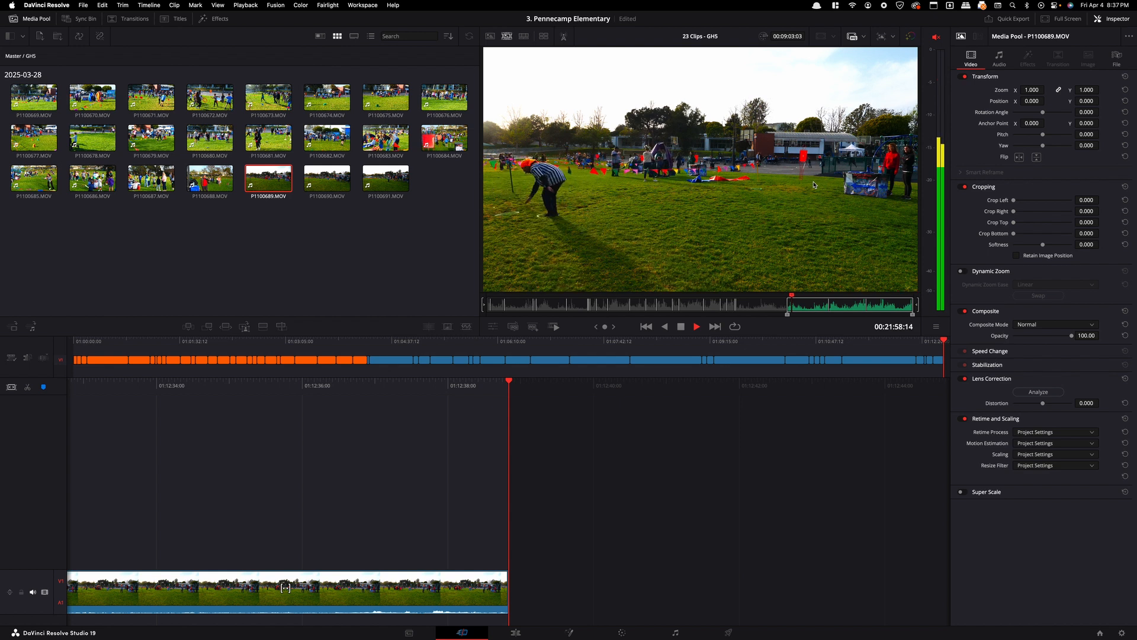
{"action": "key", "text": "o"}
{"action": "key", "text": "shift+F12"}
- Mark a short section of P1100690.MOV from near 00:25:05 to 00:25:09, about 3 seconds long, and append it to the timeline
{"action": "scroll", "coordinate": [813, 185], "scroll_direction": "right", "scroll_amount": 10}
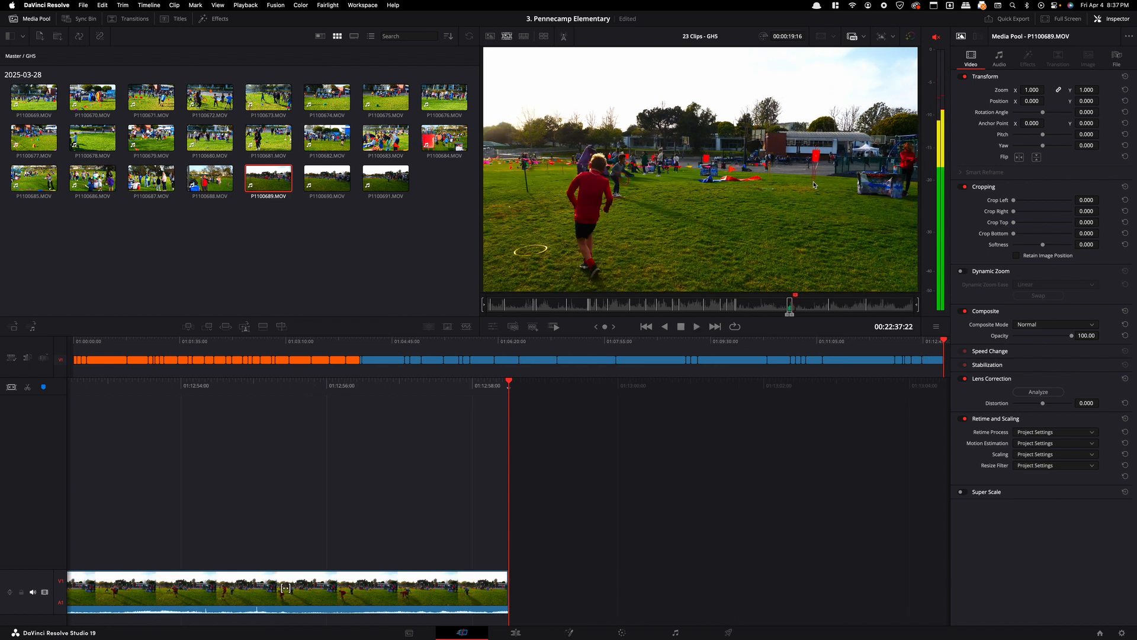
{"action": "scroll", "coordinate": [813, 184], "scroll_direction": "right", "scroll_amount": 15}
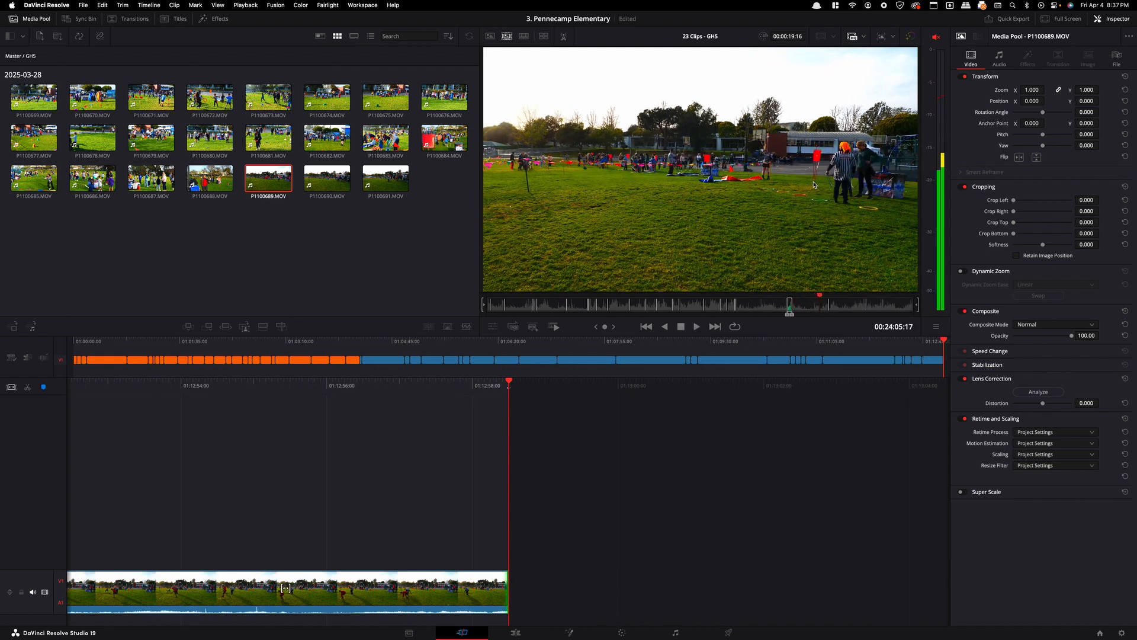
{"action": "scroll", "coordinate": [813, 185], "scroll_direction": "right", "scroll_amount": 10}
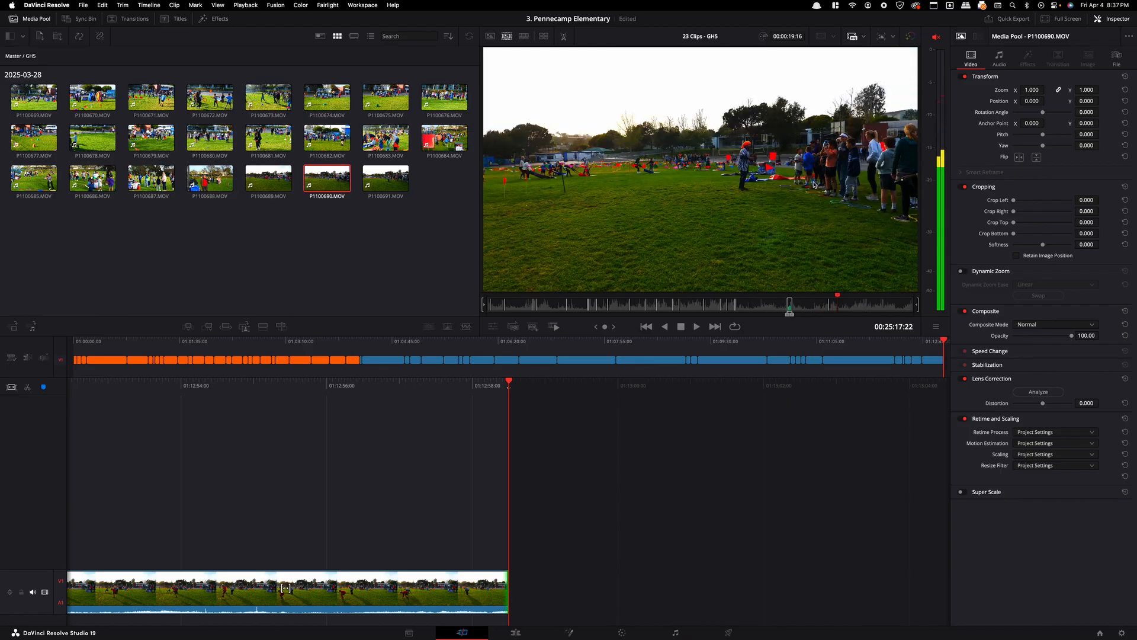
{"action": "scroll", "coordinate": [814, 185], "scroll_direction": "left", "scroll_amount": 4}
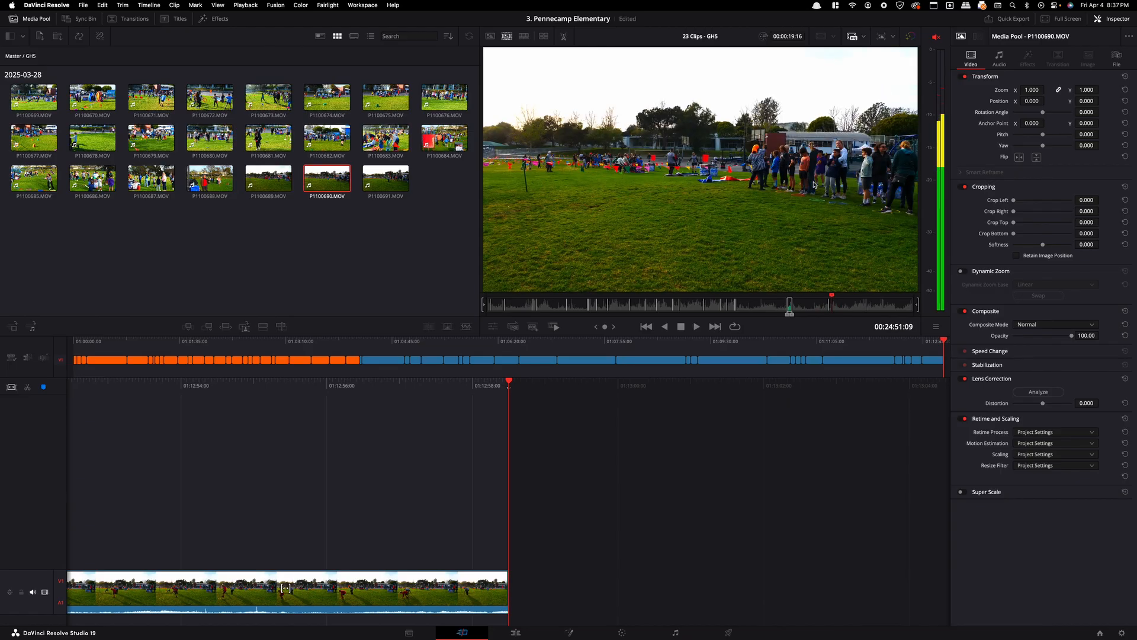
{"action": "scroll", "coordinate": [813, 184], "scroll_direction": "left", "scroll_amount": 2}
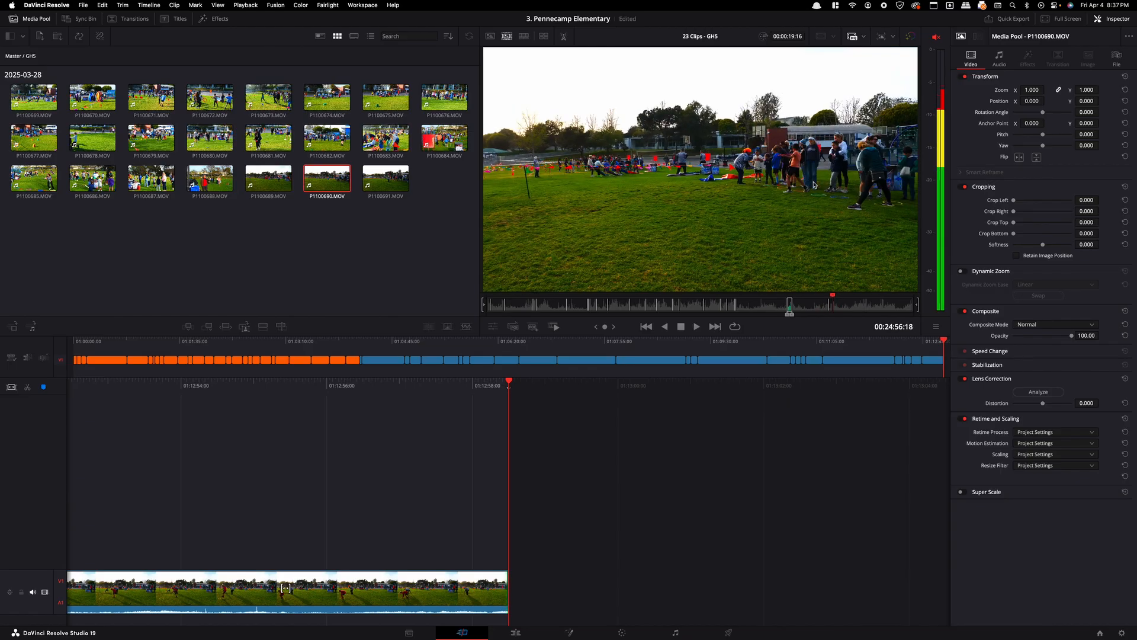
{"action": "scroll", "coordinate": [814, 184], "scroll_direction": "right", "scroll_amount": 3}
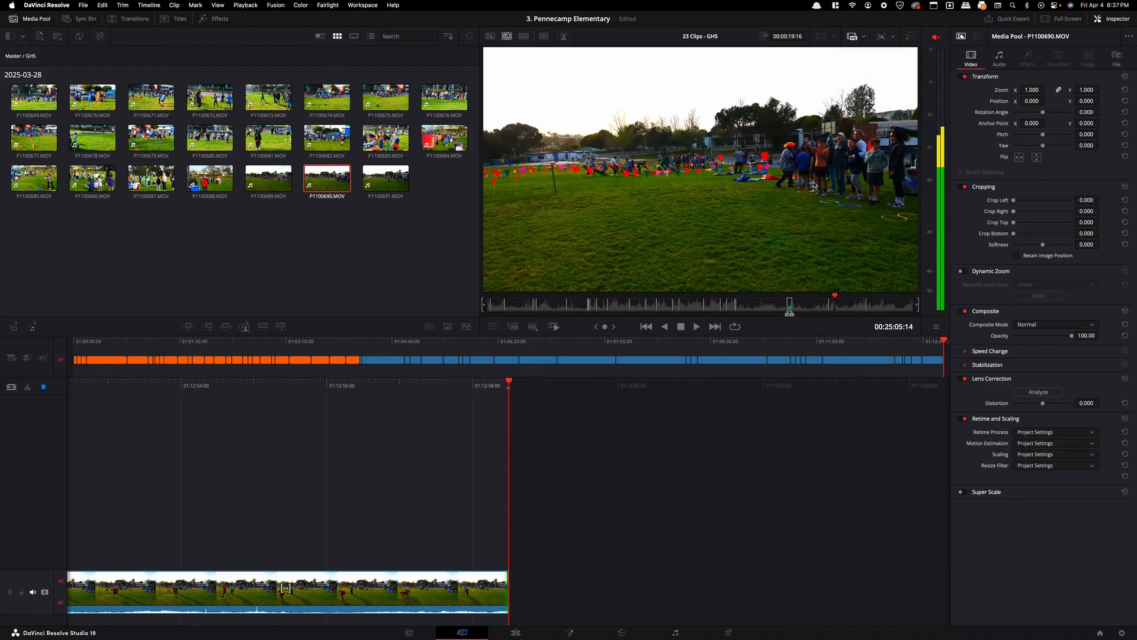
{"action": "key", "text": "i"}
{"action": "key", "text": "space"}
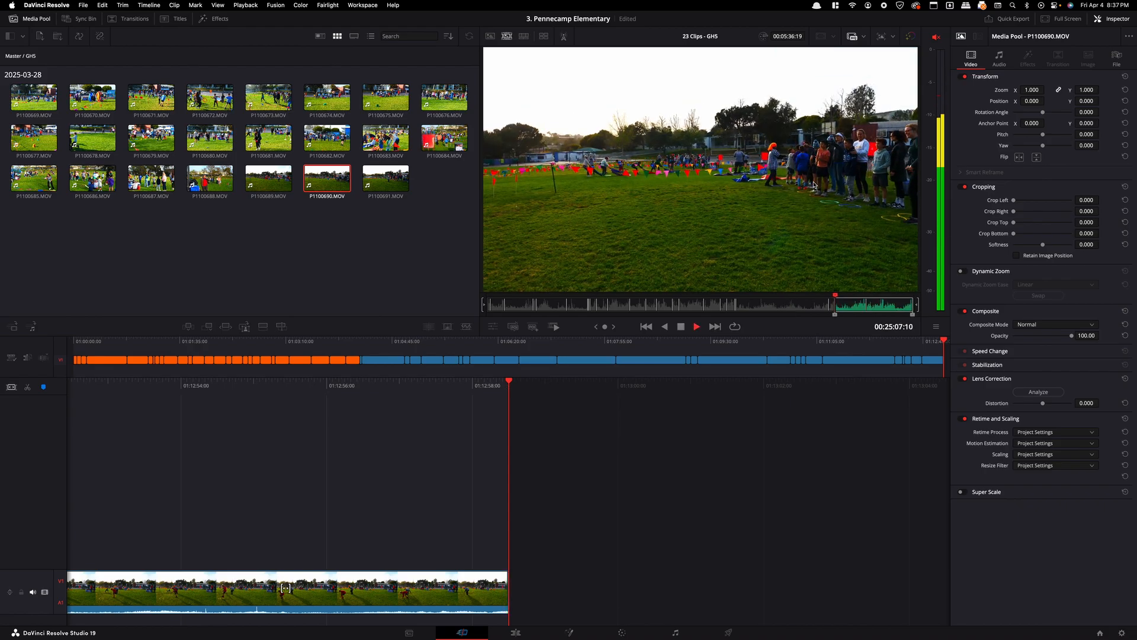
{"action": "key", "text": "o"}
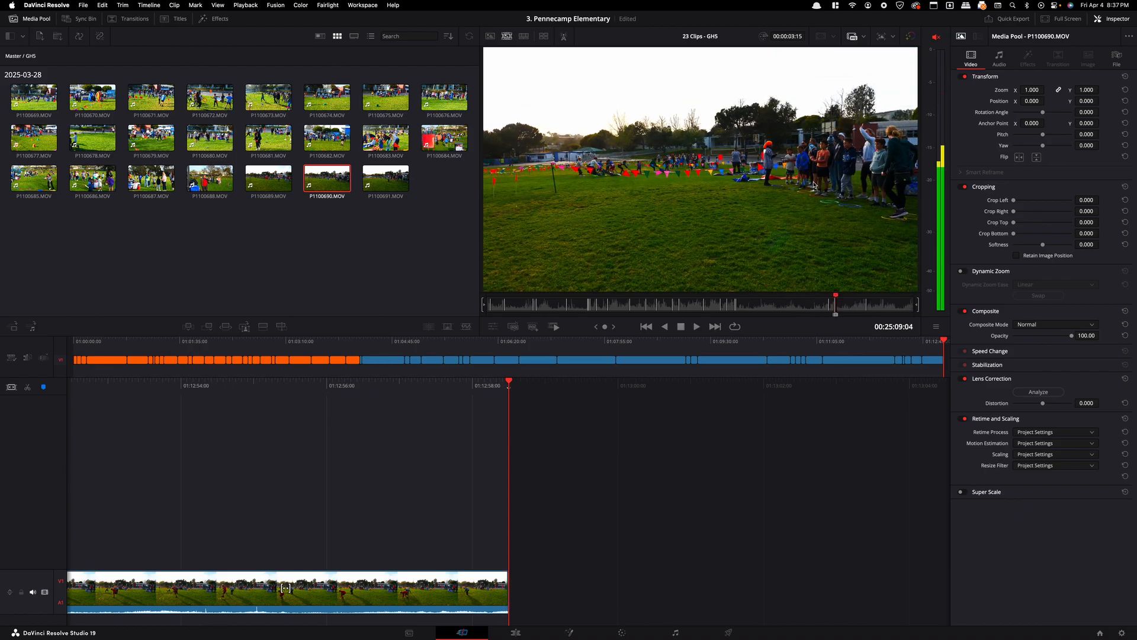
{"action": "key", "text": "F9"}
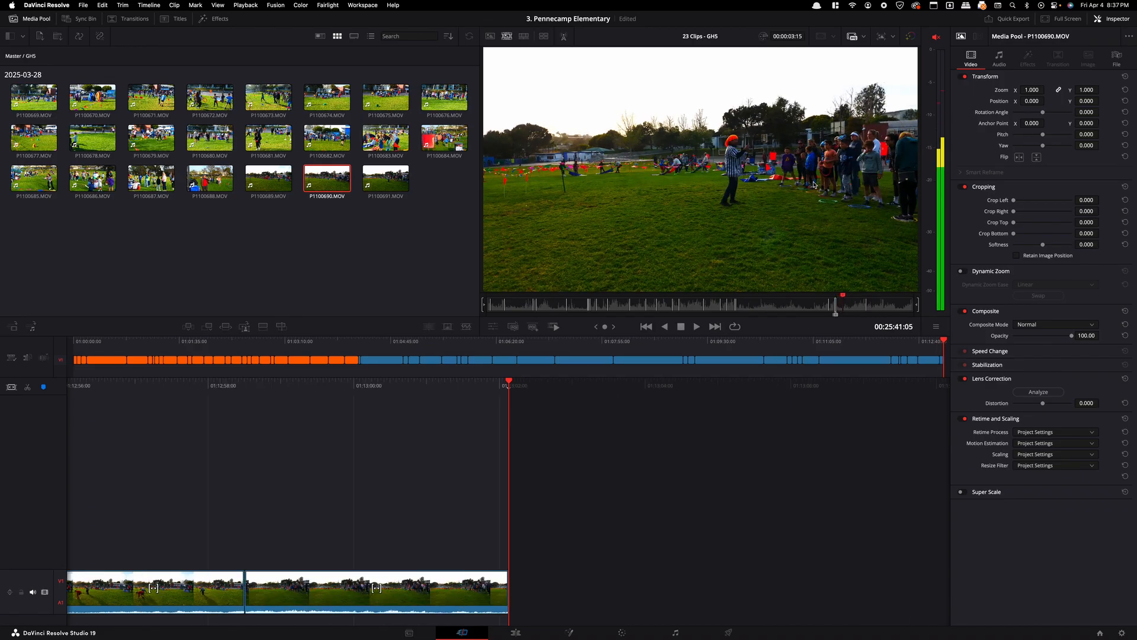
- Mark a section of P1100690.MOV from near 00:26:27 to 00:26:36, showing the hoop game, and append it to the timeline
{"action": "scroll", "coordinate": [814, 185], "scroll_direction": "right", "scroll_amount": 4}
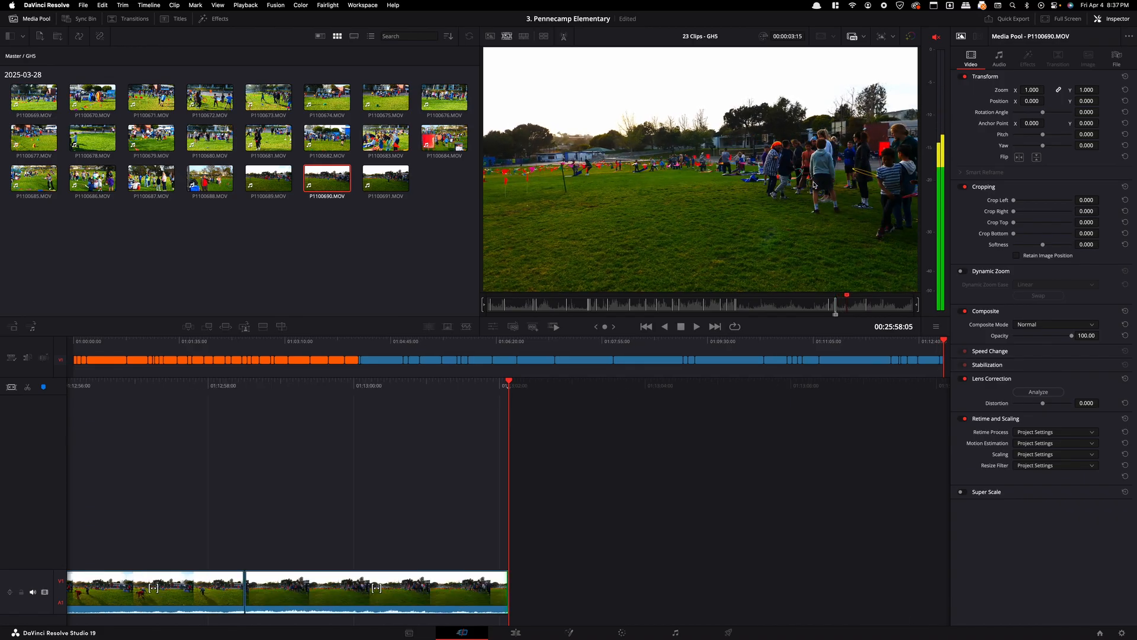
{"action": "scroll", "coordinate": [813, 185], "scroll_direction": "right", "scroll_amount": 8}
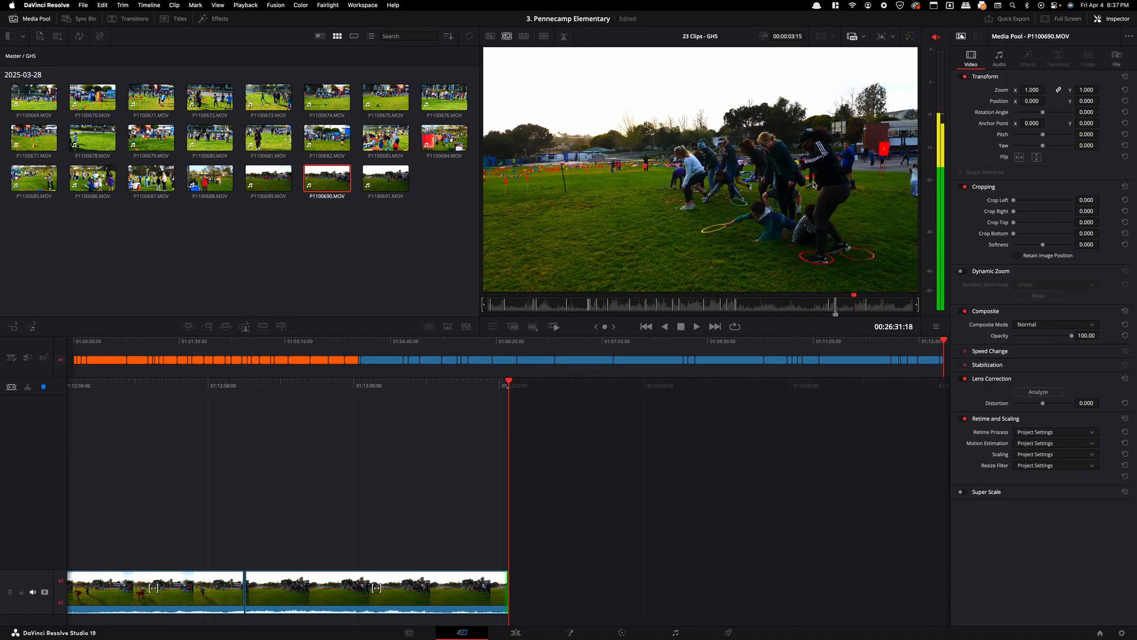
{"action": "scroll", "coordinate": [813, 185], "scroll_direction": "left", "scroll_amount": 3}
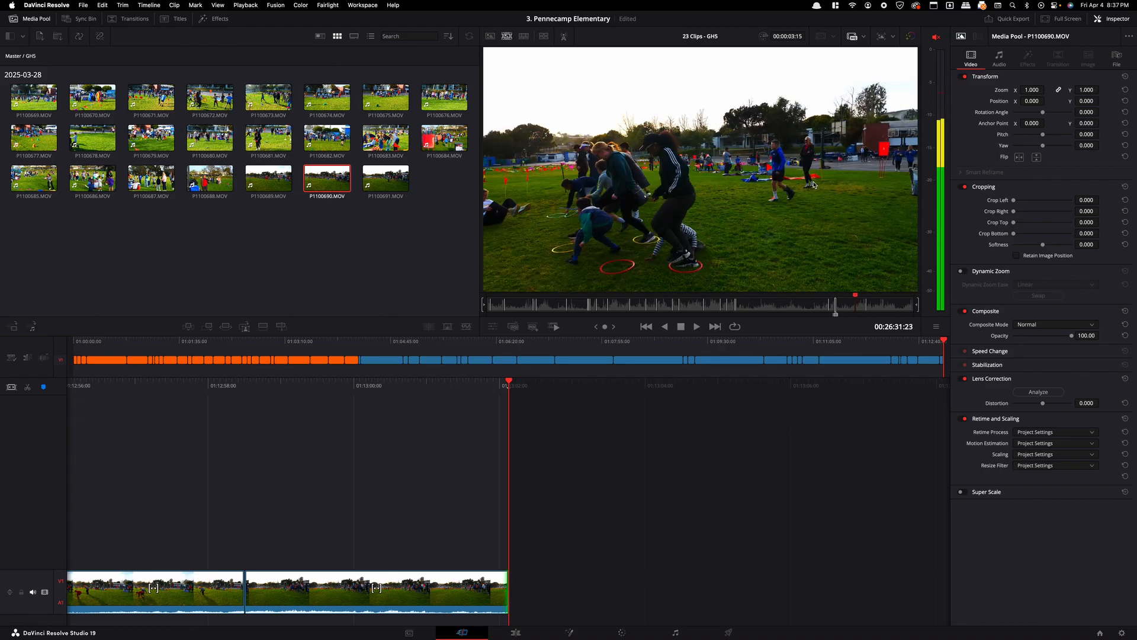
{"action": "scroll", "coordinate": [814, 185], "scroll_direction": "left", "scroll_amount": 2}
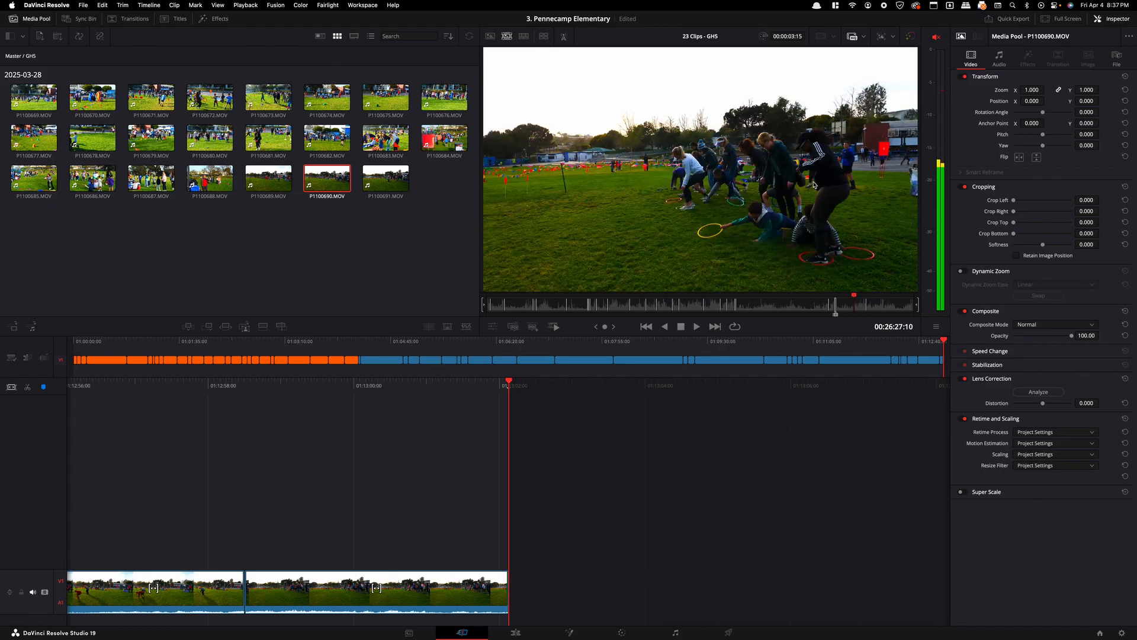
{"action": "key", "text": "i"}
{"action": "key", "text": "space"}
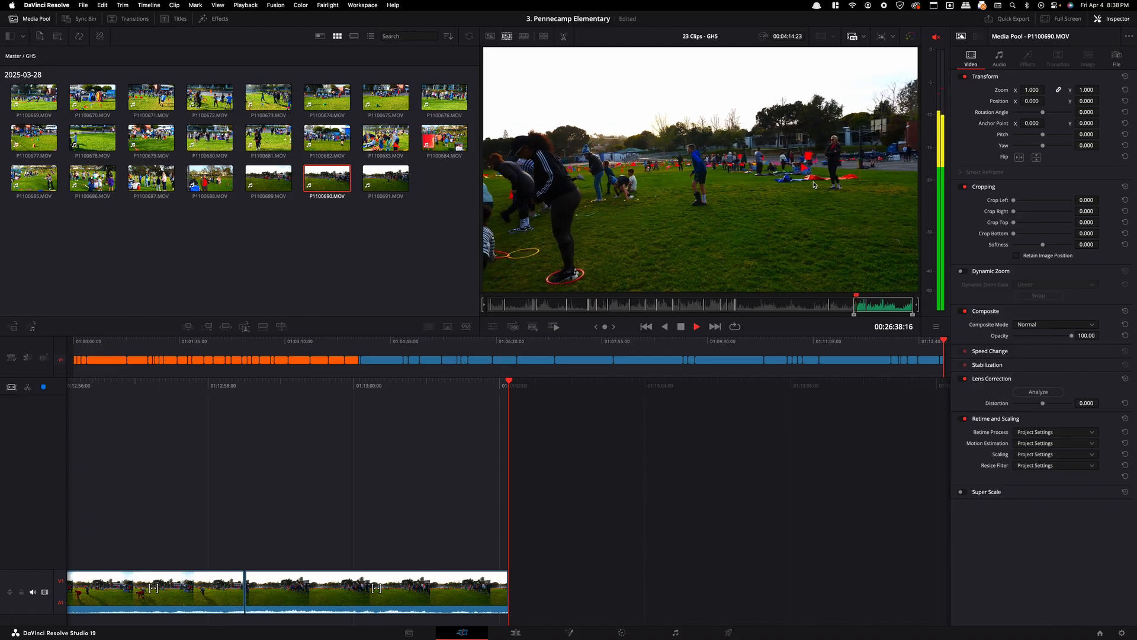
{"action": "key", "text": "l"}
{"action": "key", "text": "l"}
{"action": "key", "text": "l"}
{"action": "key", "text": "l"}
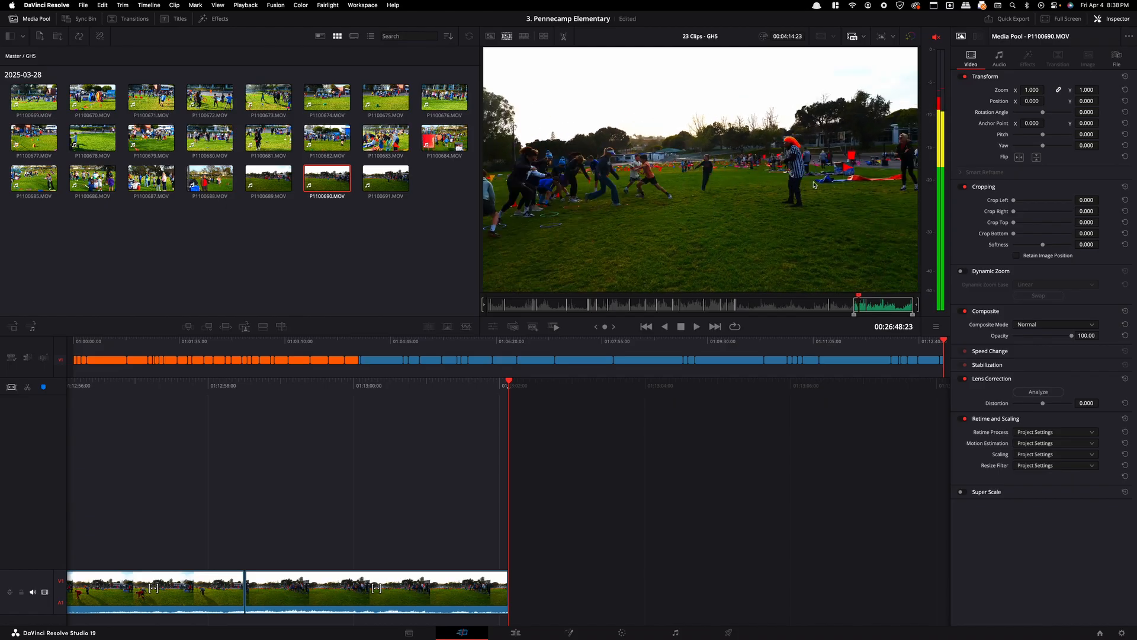
{"action": "key", "text": "j"}
{"action": "key", "text": "j"}
{"action": "key", "text": "j"}
{"action": "key", "text": "j"}
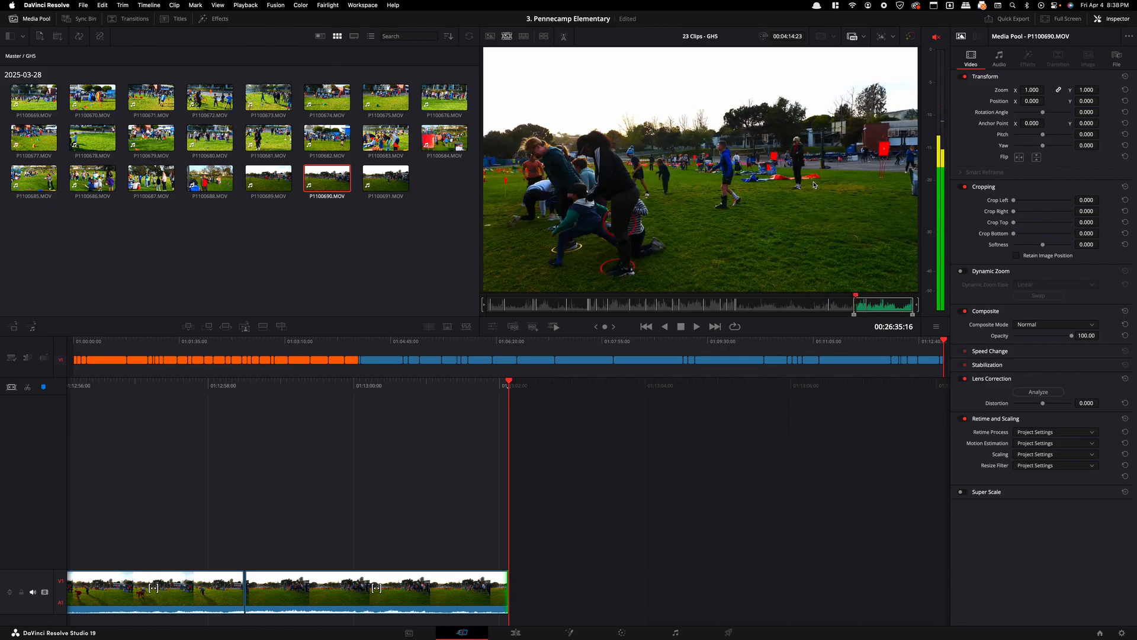
{"action": "key", "text": "shift+F12"}
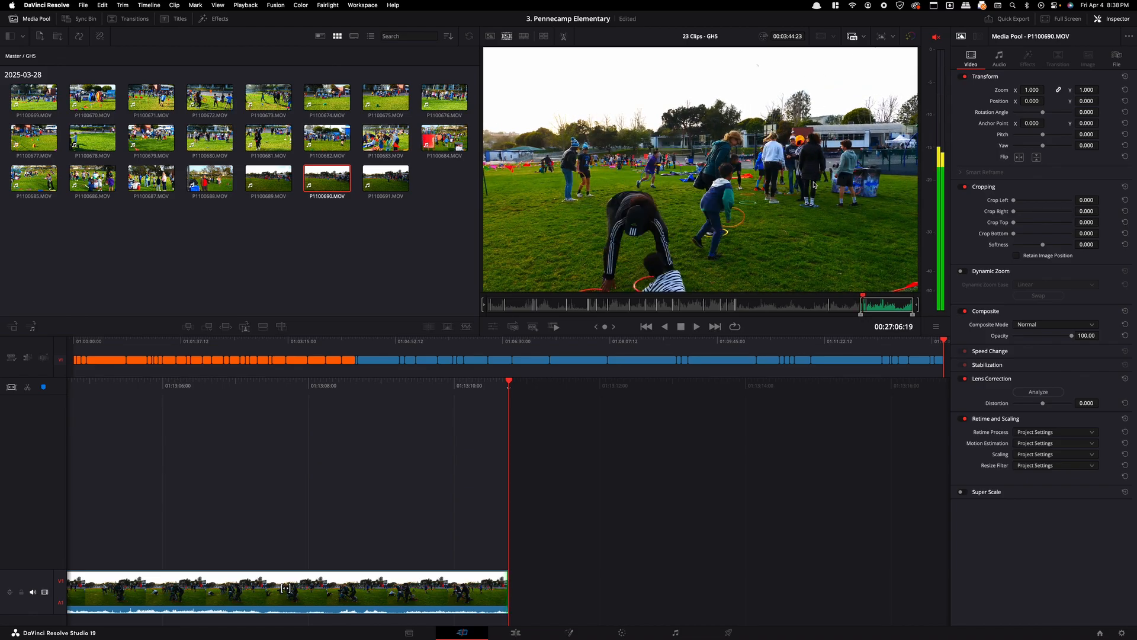
- Append the P1100690.MOV section from near 00:26:57 to 00:27:07 and the P1100691.MOV section from near 00:27:52 to 00:28:06 to the timeline
{"action": "key", "text": "o"}
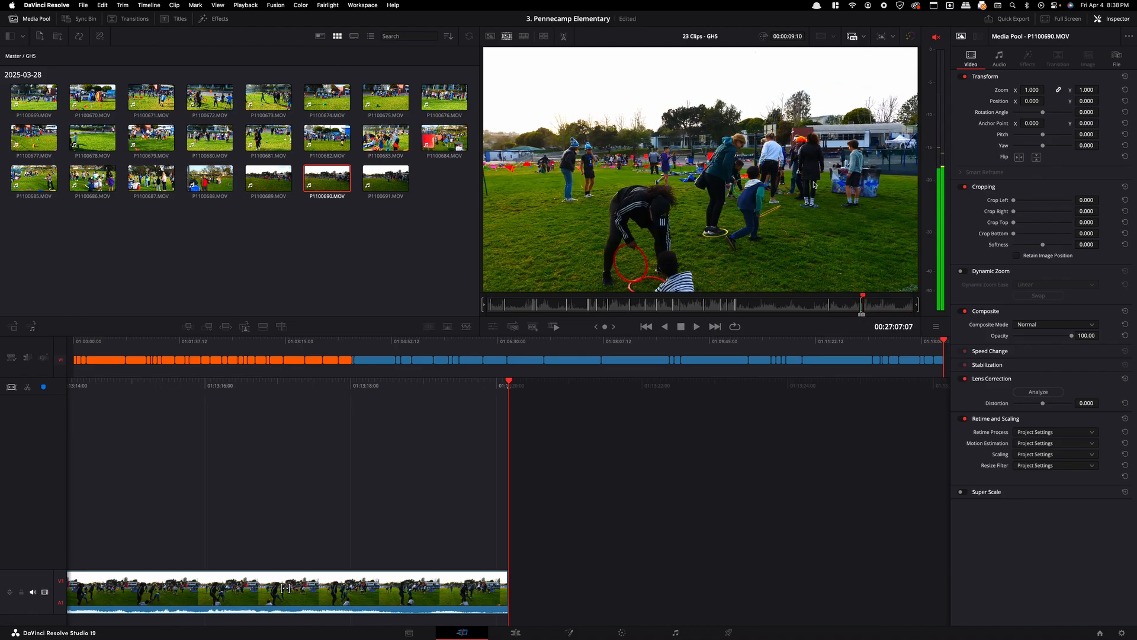
{"action": "key", "text": "Right"}
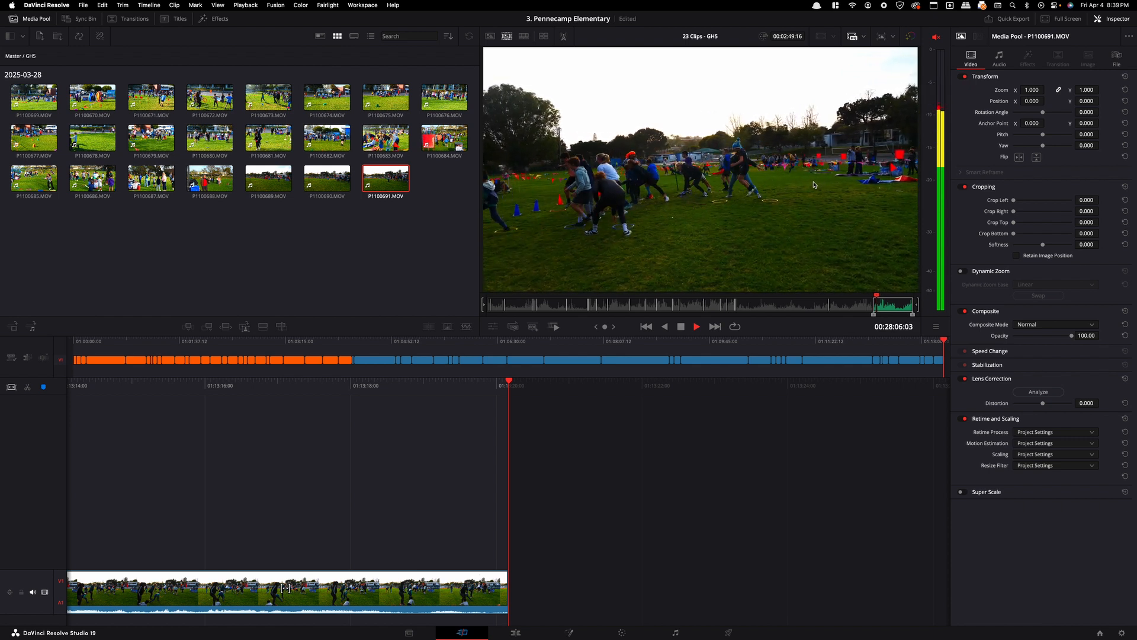
{"action": "key", "text": "shift+F12"}
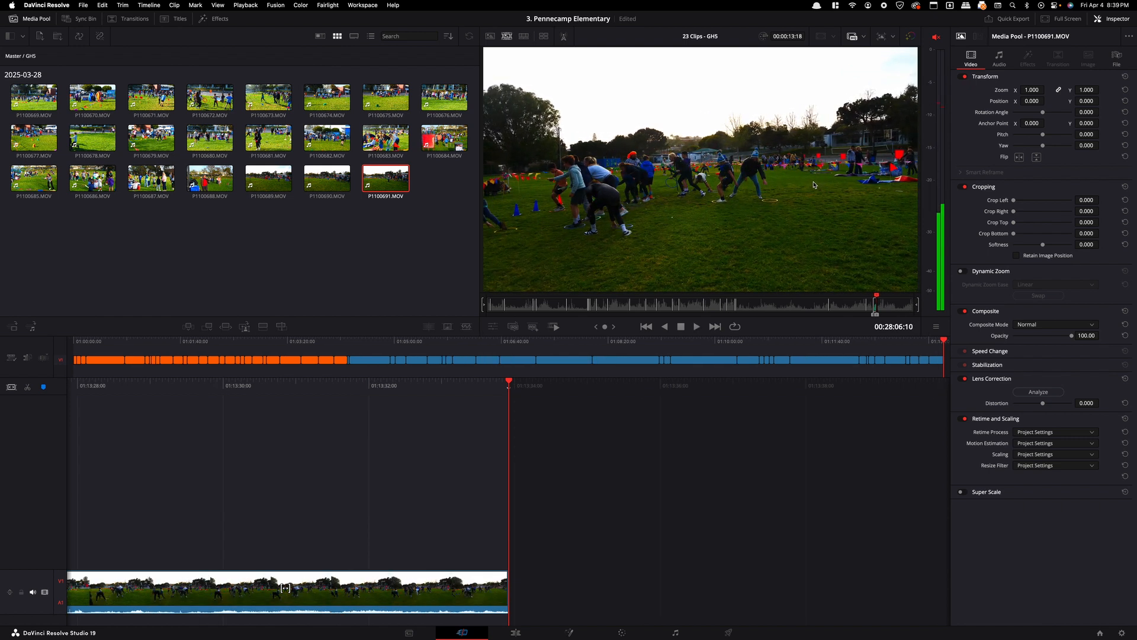
- Mark a section of P1100691.MOV from near 00:28:12 to 00:28:27, about 15 seconds long, and append it to the timeline
{"action": "key", "text": "j"}
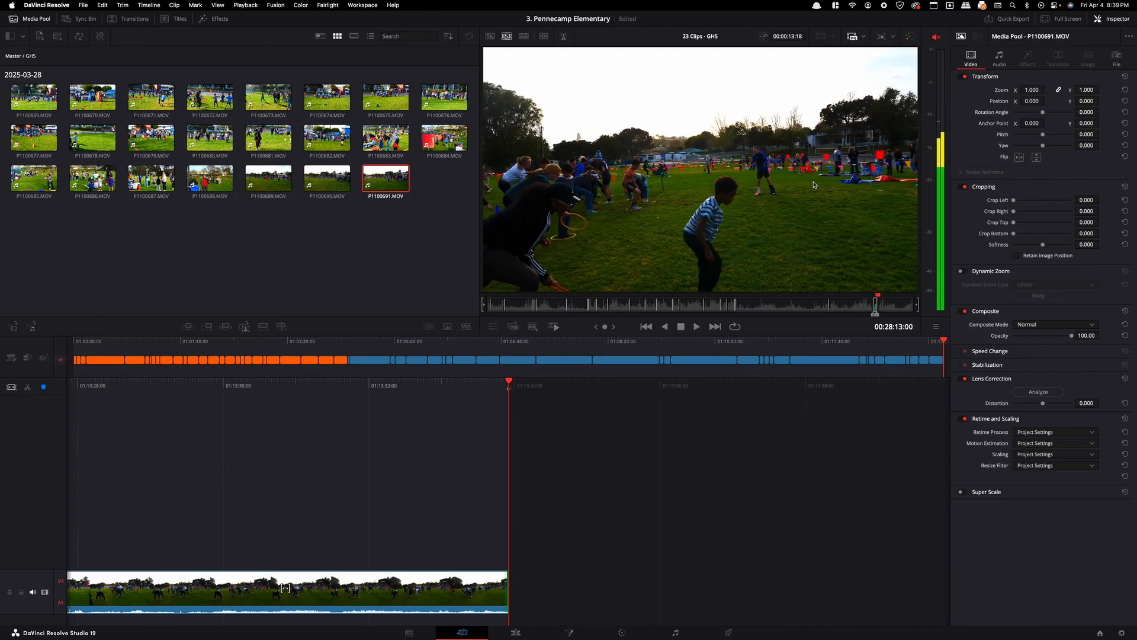
{"action": "key", "text": "i"}
{"action": "key", "text": "l"}
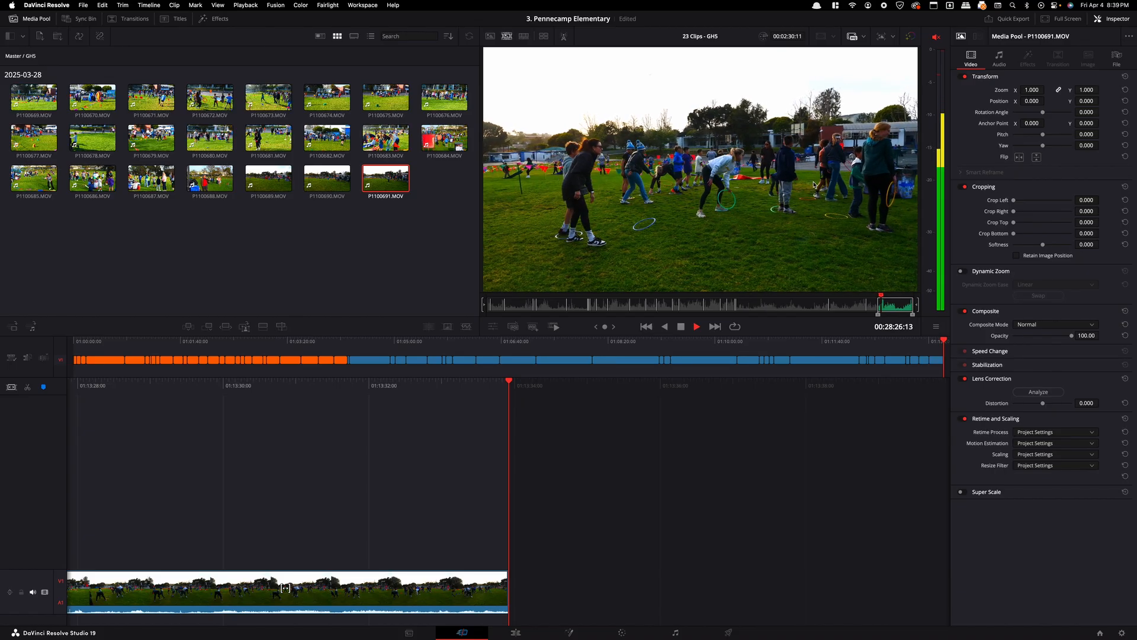
{"action": "key", "text": "o"}
{"action": "key", "text": "shift+F12"}
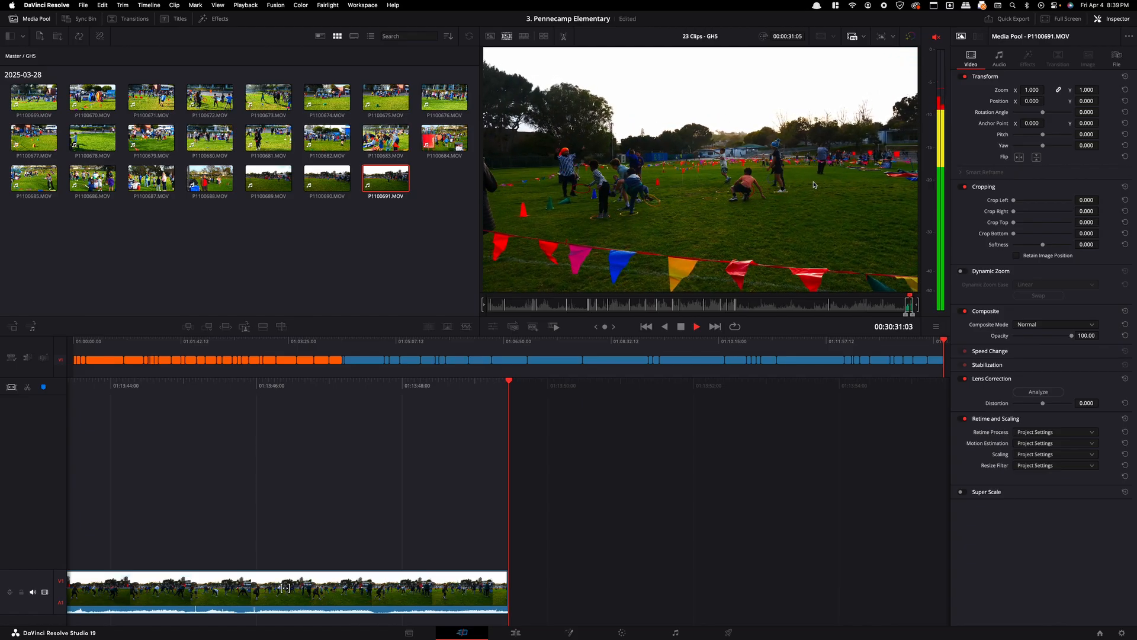
- Mark the closing section of P1100691.MOV from near 00:30:11 to 00:30:31, about 20 seconds long, and append it to the timeline
{"action": "key", "text": "space"}
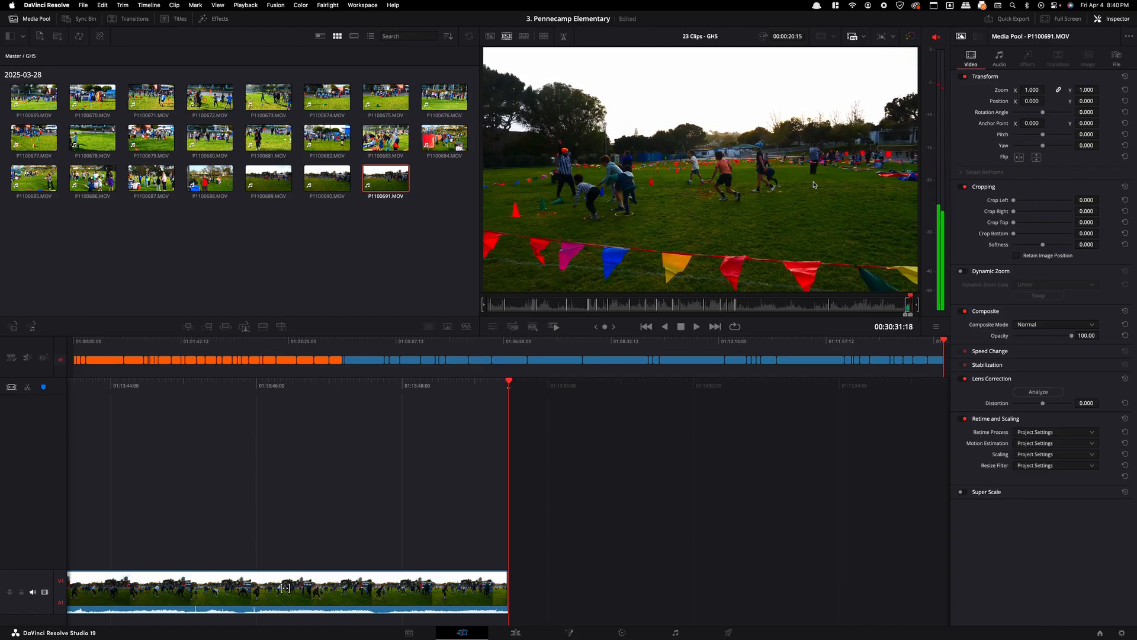
{"action": "key", "text": "shift+F12"}
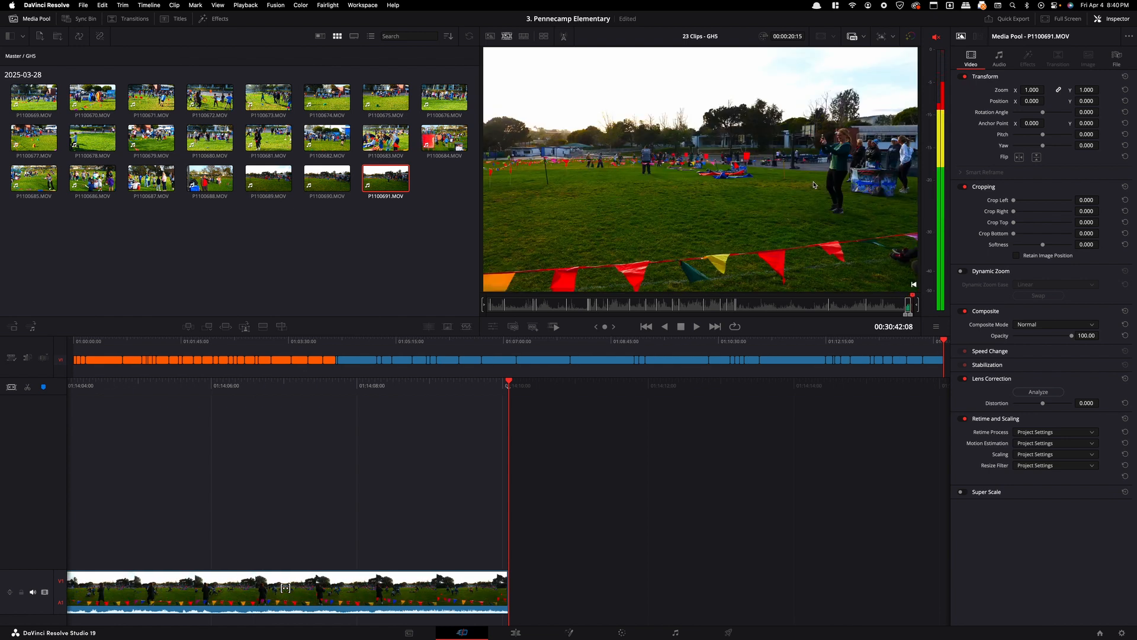
- Play the assembled timeline from its beginning at 01:00:00:00 to review the drone and GH5 clips
{"action": "key", "text": "Left"}
{"action": "key", "text": "Left"}
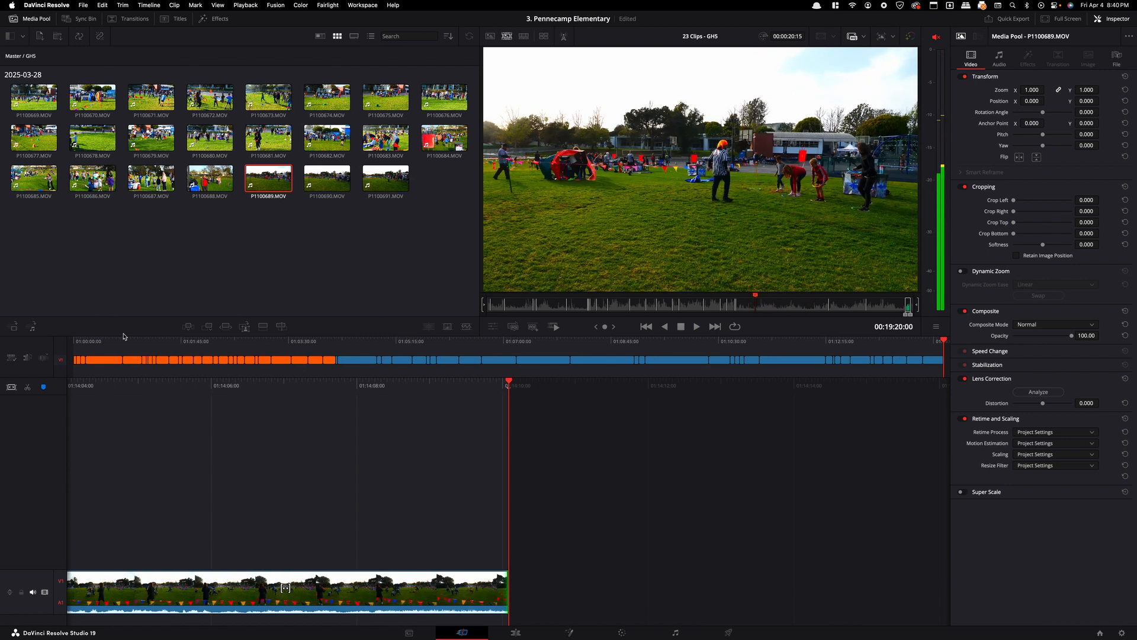
{"action": "left_click_drag", "start_coordinate": [125, 340], "coordinate": [43, 343]}
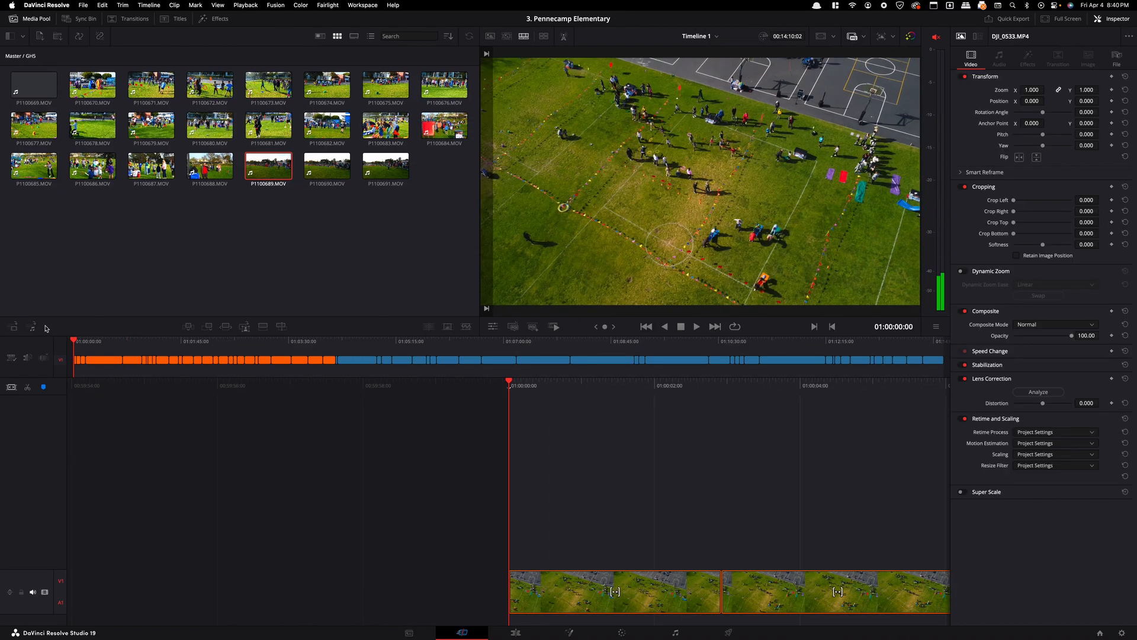
{"action": "key", "text": "space"}
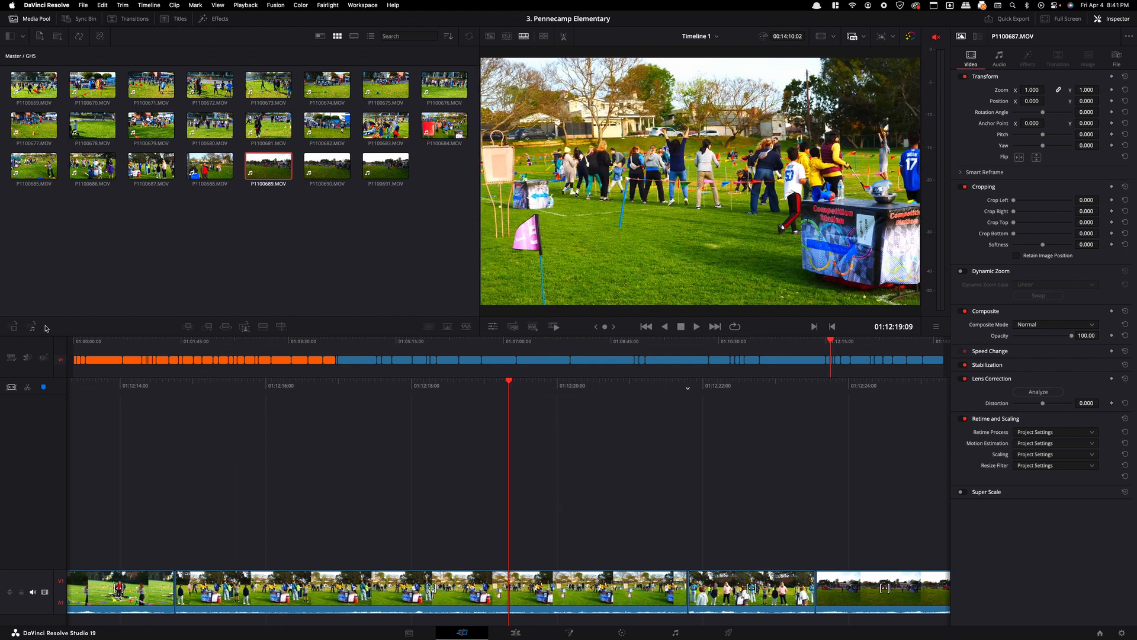
- Examine the P1100687.MOV section on the timeline between about 01:12:16 and 01:12:19, replaying it and stepping through its frames in both directions
{"action": "key", "text": "l"}
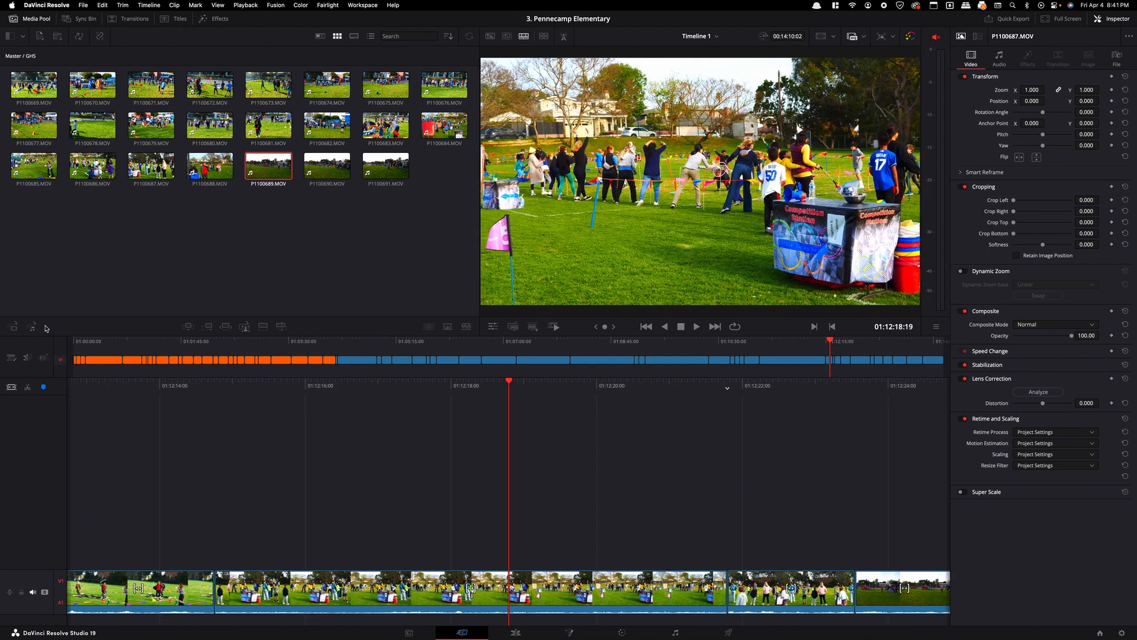
{"action": "key", "text": "Right"}
{"action": "key", "text": "Right"}
{"action": "key", "text": "Right"}
{"action": "key", "text": "Right"}
{"action": "key", "text": "Right"}
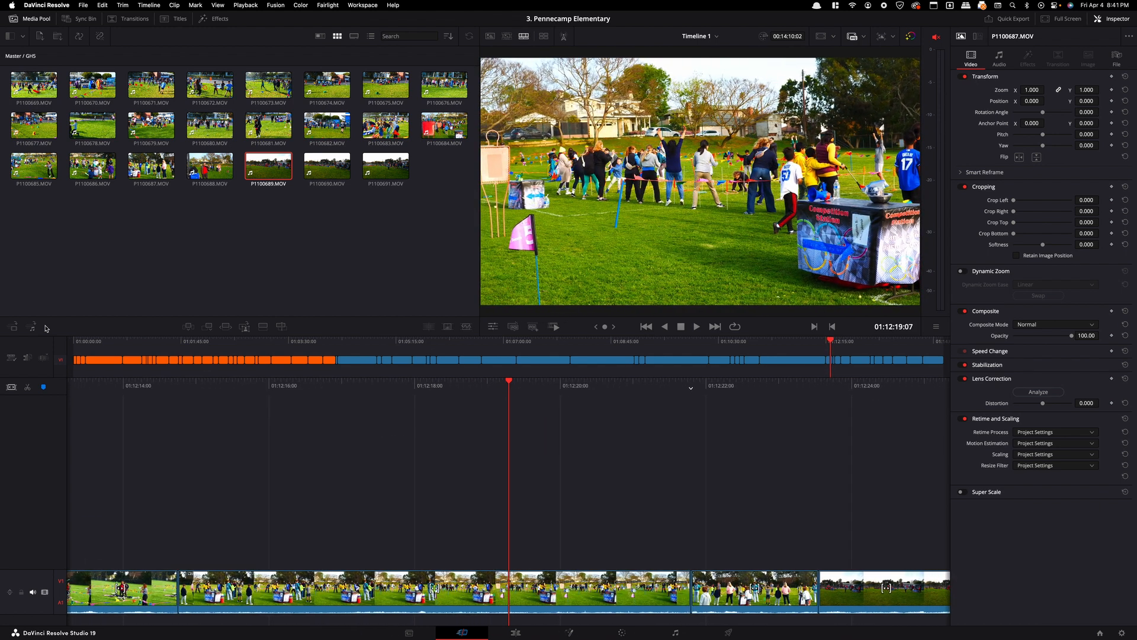
{"action": "key", "text": "j"}
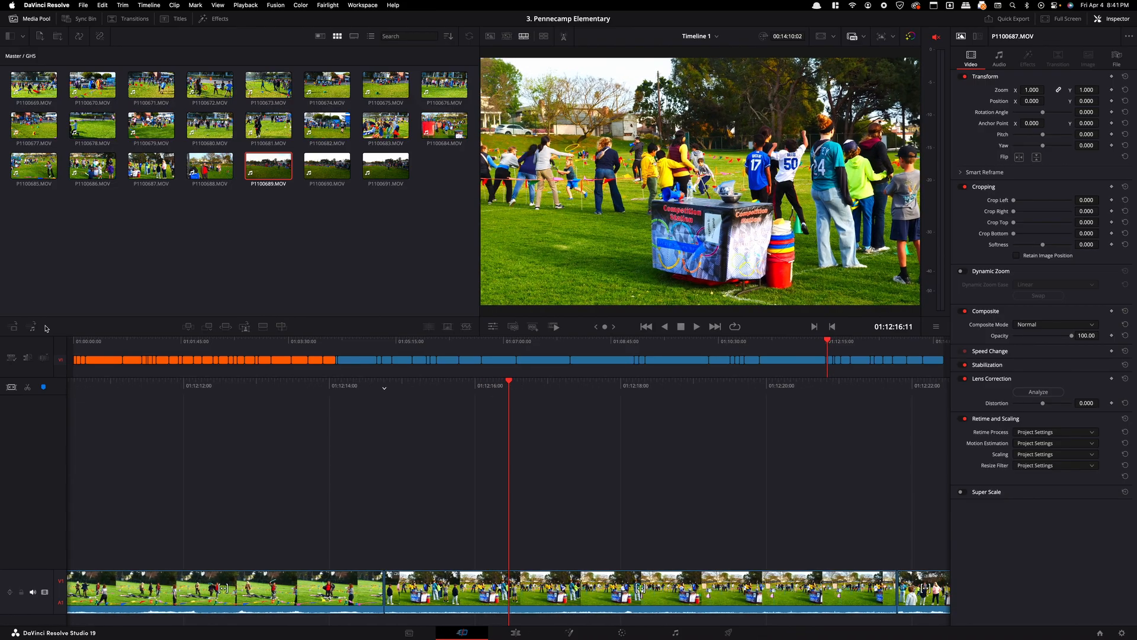
{"action": "key", "text": "l"}
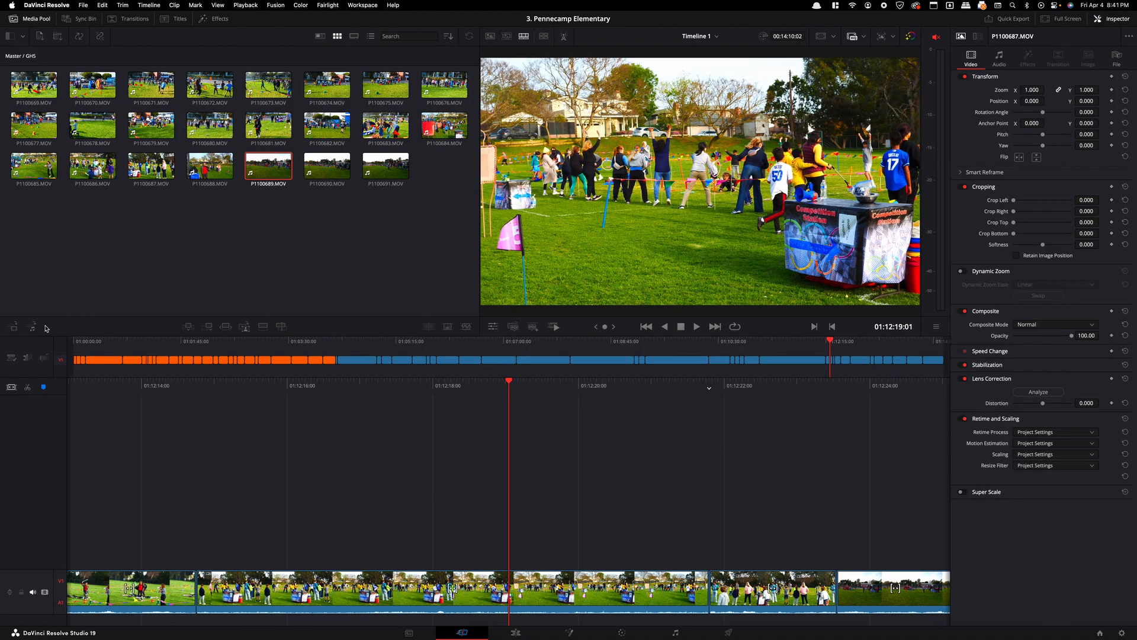
{"action": "key", "text": "Left"}
{"action": "key", "text": "Left"}
{"action": "key", "text": "Left"}
{"action": "key", "text": "Left"}
{"action": "key", "text": "Left"}
{"action": "key", "text": "Left"}
{"action": "key", "text": "Left"}
{"action": "key", "text": "Left"}
{"action": "key", "text": "Left"}
{"action": "key", "text": "Left"}
{"action": "key", "text": "Left"}
{"action": "key", "text": "Left"}
{"action": "key", "text": "Left"}
{"action": "key", "text": "Left"}
{"action": "key", "text": "Left"}
{"action": "key", "text": "Left"}
{"action": "key", "text": "Left"}
{"action": "key", "text": "Left"}
{"action": "key", "text": "Left"}
{"action": "key", "text": "Left"}
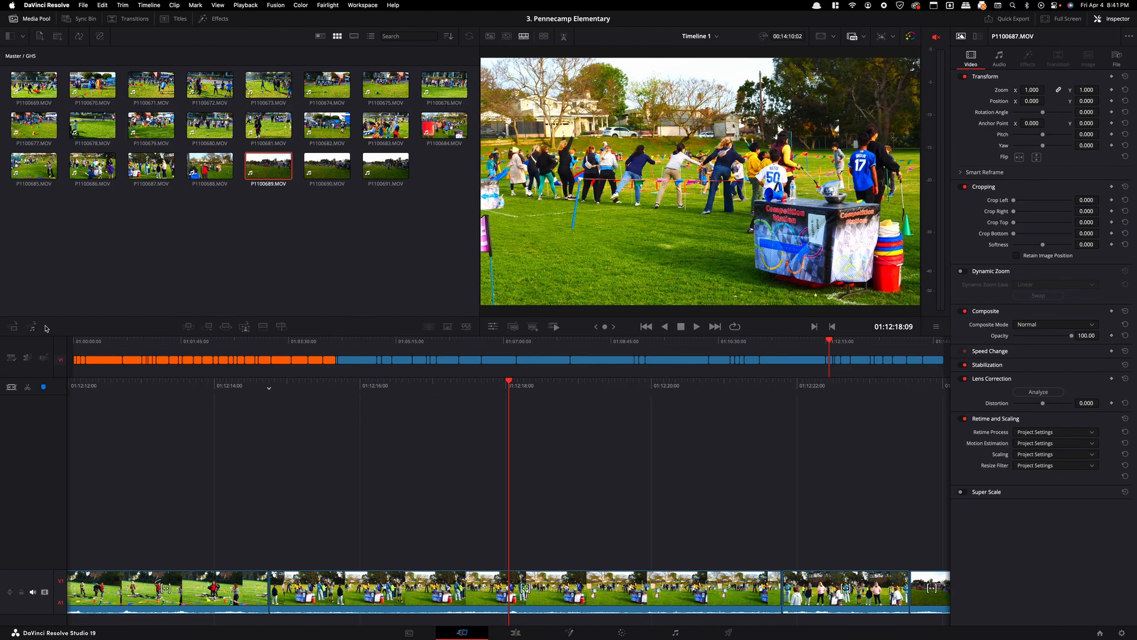
{"action": "key", "text": "Right"}
{"action": "key", "text": "Right"}
{"action": "key", "text": "Right"}
{"action": "key", "text": "Right"}
{"action": "key", "text": "Right"}
{"action": "key", "text": "Right"}
{"action": "key", "text": "Right"}
{"action": "key", "text": "Right"}
{"action": "key", "text": "Right"}
{"action": "key", "text": "Right"}
{"action": "key", "text": "Right"}
{"action": "key", "text": "Right"}
{"action": "key", "text": "Right"}
{"action": "key", "text": "Right"}
{"action": "key", "text": "Right"}
{"action": "key", "text": "Right"}
{"action": "key", "text": "Right"}
{"action": "key", "text": "Right"}
{"action": "key", "text": "Right"}
{"action": "key", "text": "Right"}
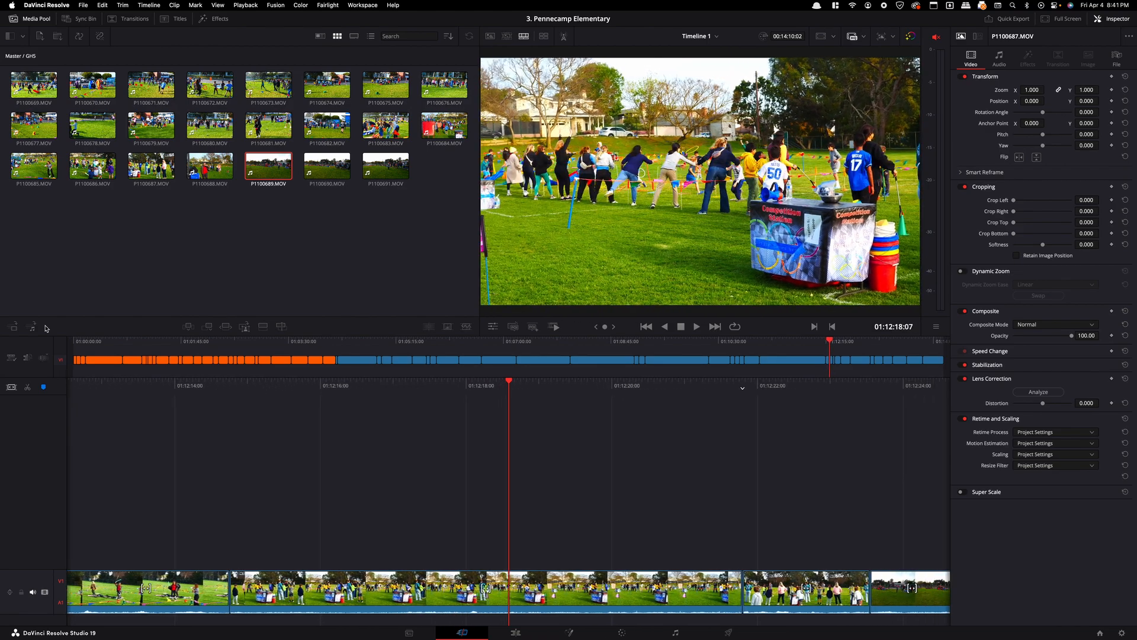
- Review the rest of the timeline at fast playback speed, from about 01:12:18 through the closing P1100691.MOV clip
{"action": "key", "text": "l"}
{"action": "key", "text": "l"}
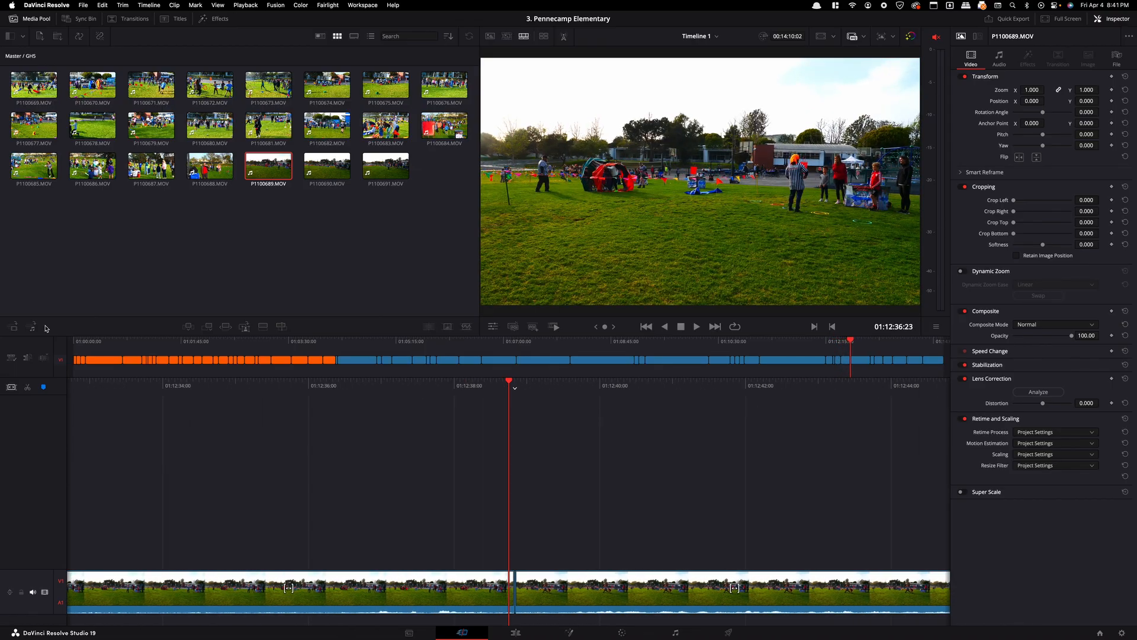
{"action": "key", "text": "l"}
{"action": "key", "text": "l"}
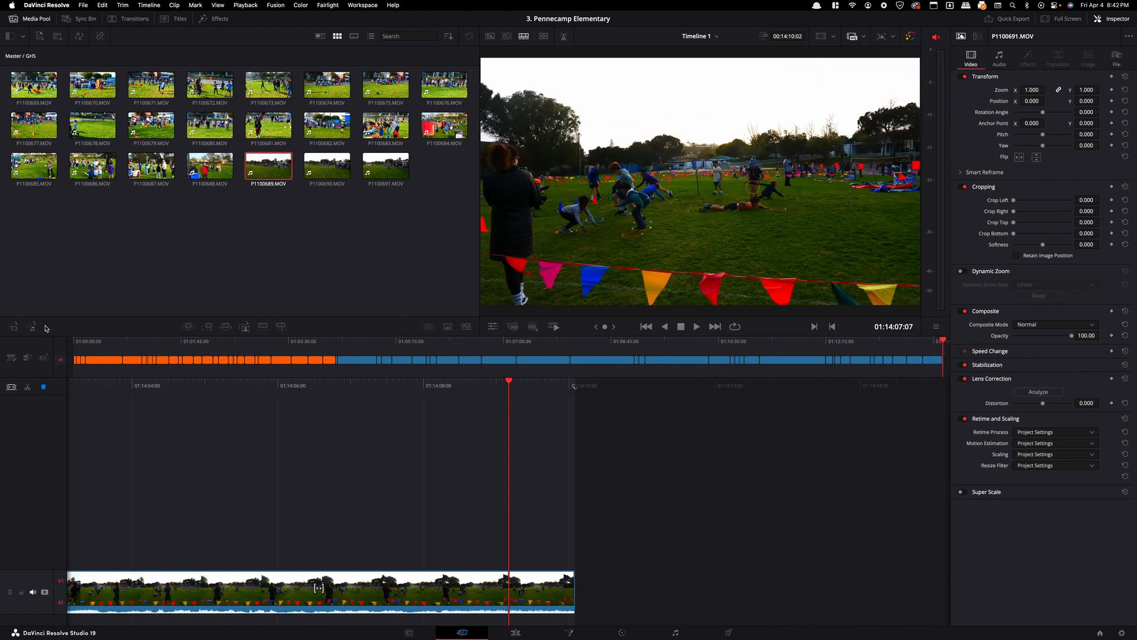
- Rewind the closing P1100691.MOV clip to about 01:13:57 and replay it at fast speed to the timeline's end
{"action": "key", "text": "j"}
{"action": "key", "text": "j"}
{"action": "key", "text": "j"}
{"action": "key", "text": "j"}
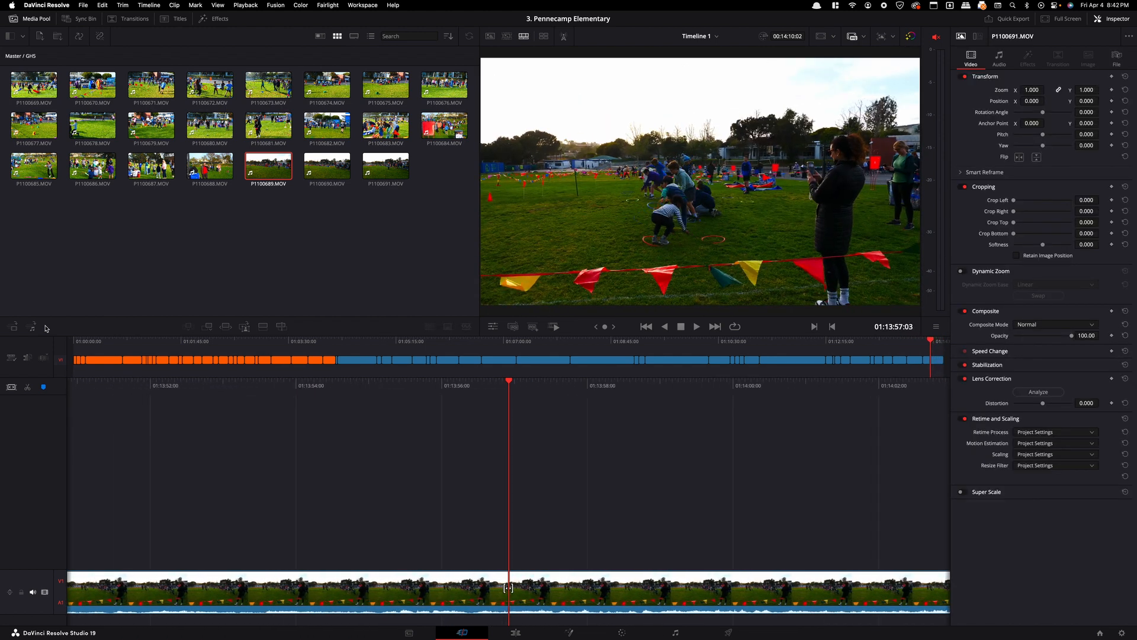
{"action": "key", "text": "l"}
{"action": "key", "text": "l"}
{"action": "key", "text": "l"}
{"action": "key", "text": "l"}
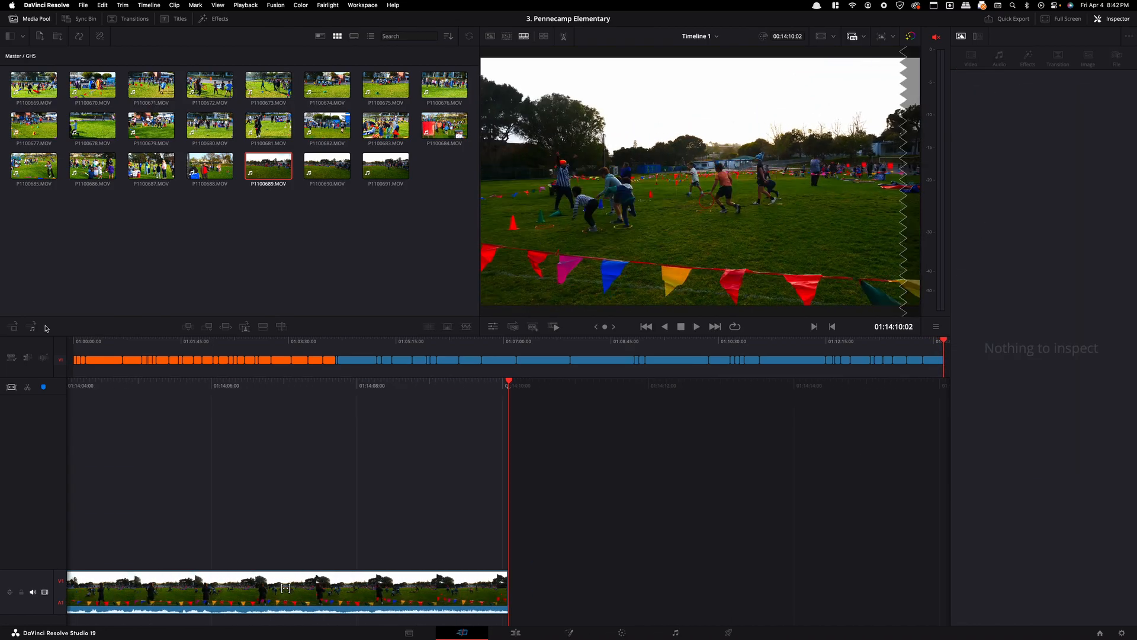